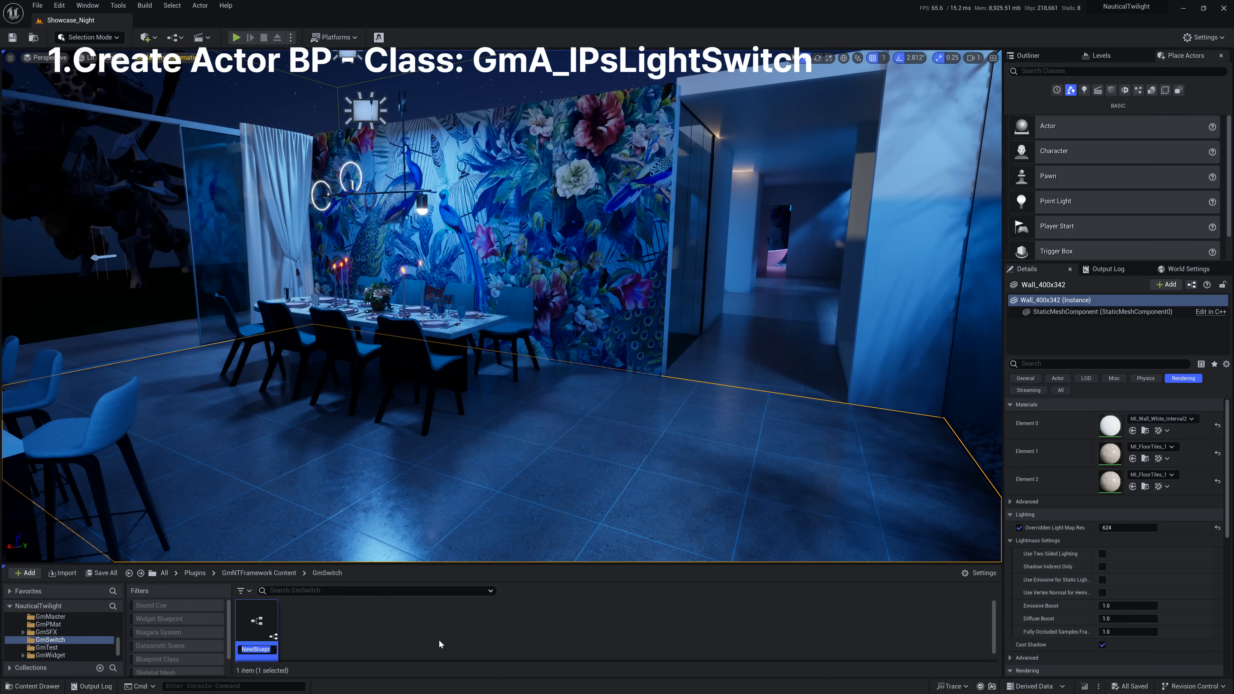
- Name the new blueprint GmBPA_SimpleSwitch and open it for editing, docked beside the level
{"action": "type", "text": "GmBPA_Siml"}
{"action": "key", "text": "BackSpace"}
{"action": "key", "text": "BackSpace"}
{"action": "key", "text": "BackSpace"}
{"action": "type", "text": "impleSwitch"}
{"action": "key", "text": "Return"}
{"action": "left_click_drag", "start_coordinate": [600, 248], "coordinate": [512, 25]}
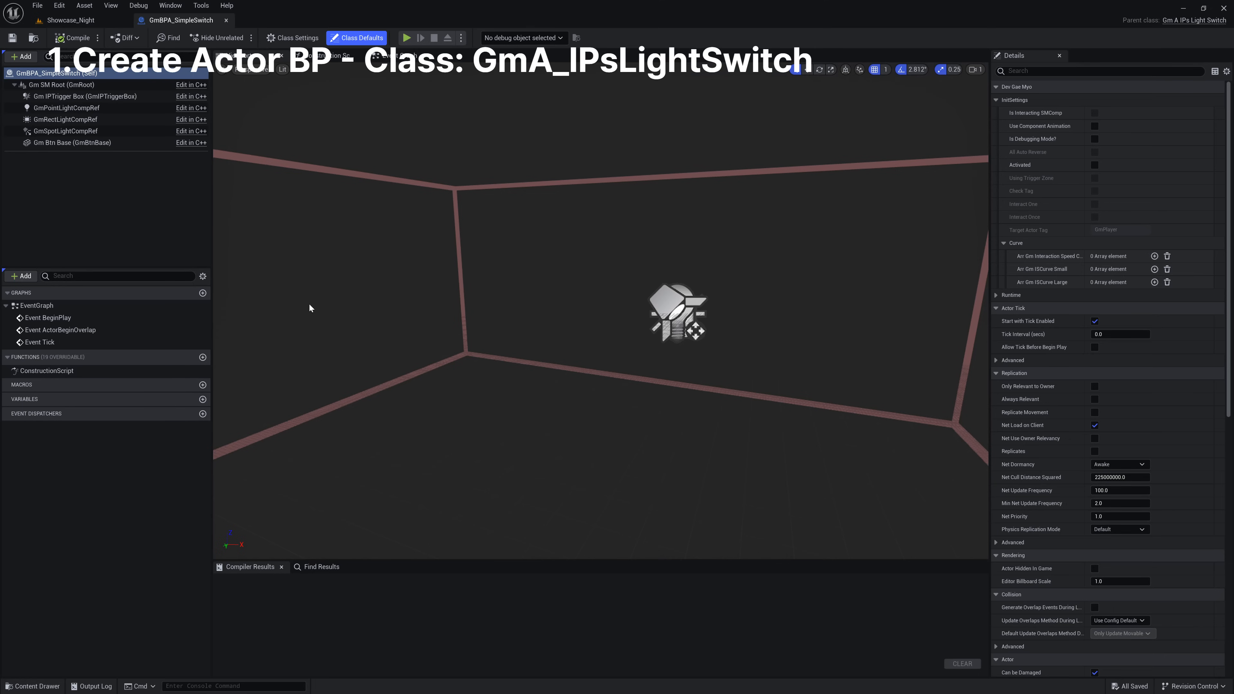
- Enable Activated, Using Trigger Zone, Check Tag and Use Component Animation in the blueprint's class defaults, and compile and save it
{"action": "mouse_move", "coordinate": [653, 429]}
{"action": "left_mouse_down"}
{"action": "mouse_move", "coordinate": [653, 388]}
{"action": "mouse_move", "coordinate": [653, 437]}
{"action": "left_mouse_up"}
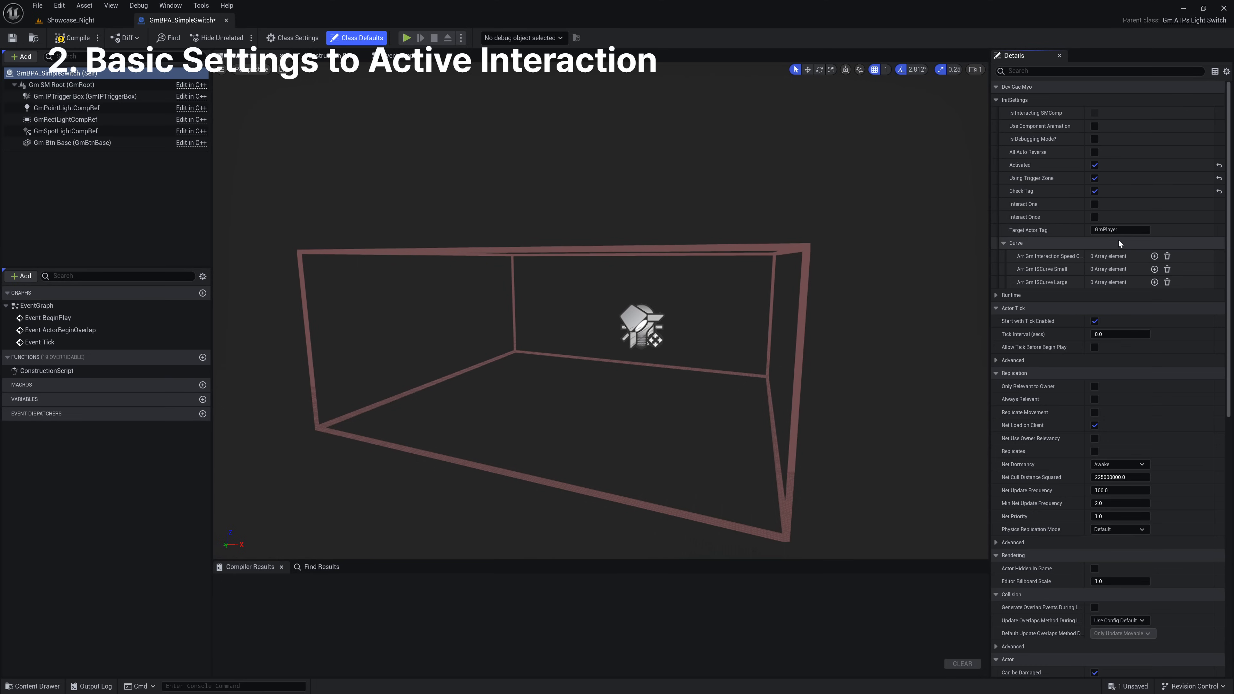
{"action": "left_click", "coordinate": [67, 39]}
{"action": "left_click", "coordinate": [12, 39]}
{"action": "left_click", "coordinate": [58, 73]}
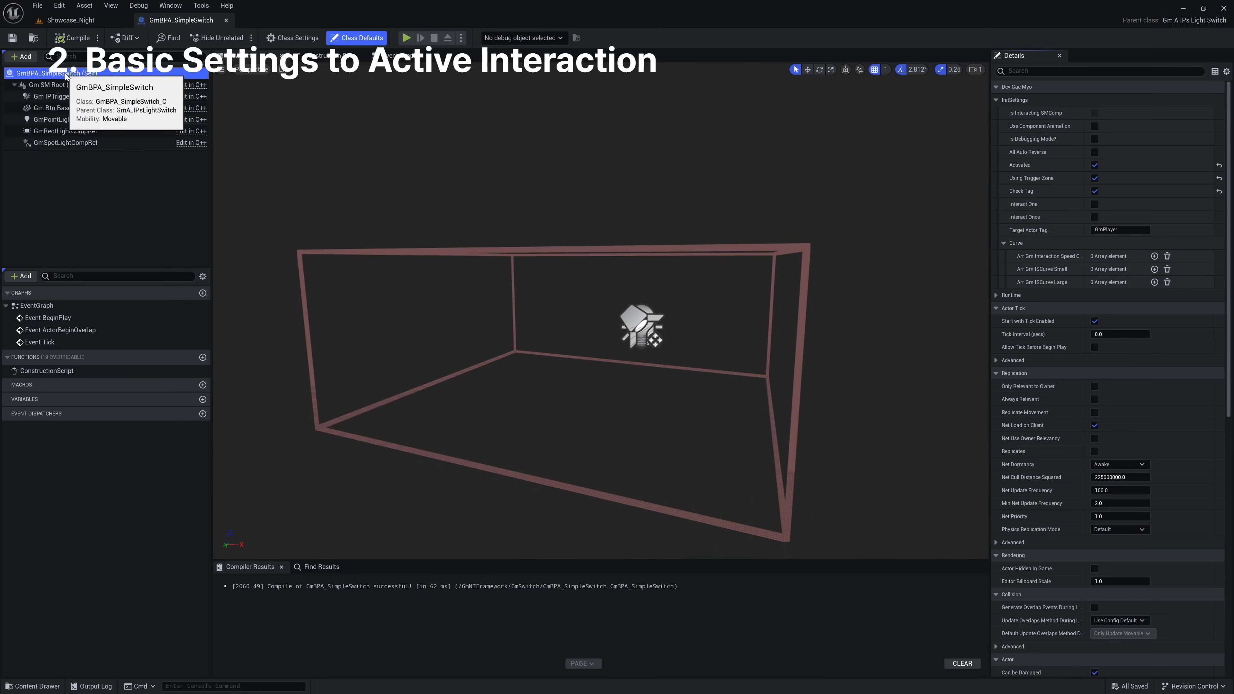
{"action": "left_click", "coordinate": [1095, 127]}
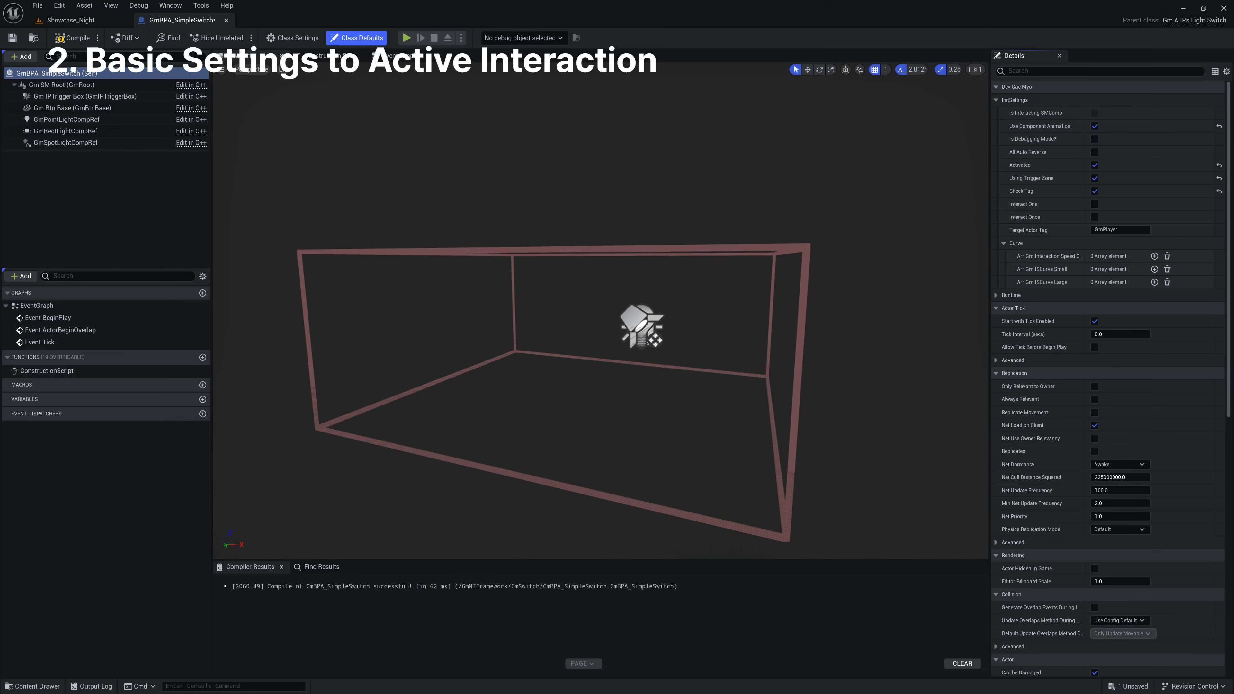
{"action": "left_click", "coordinate": [72, 39]}
{"action": "left_click", "coordinate": [12, 38]}
{"action": "left_click", "coordinate": [78, 73]}
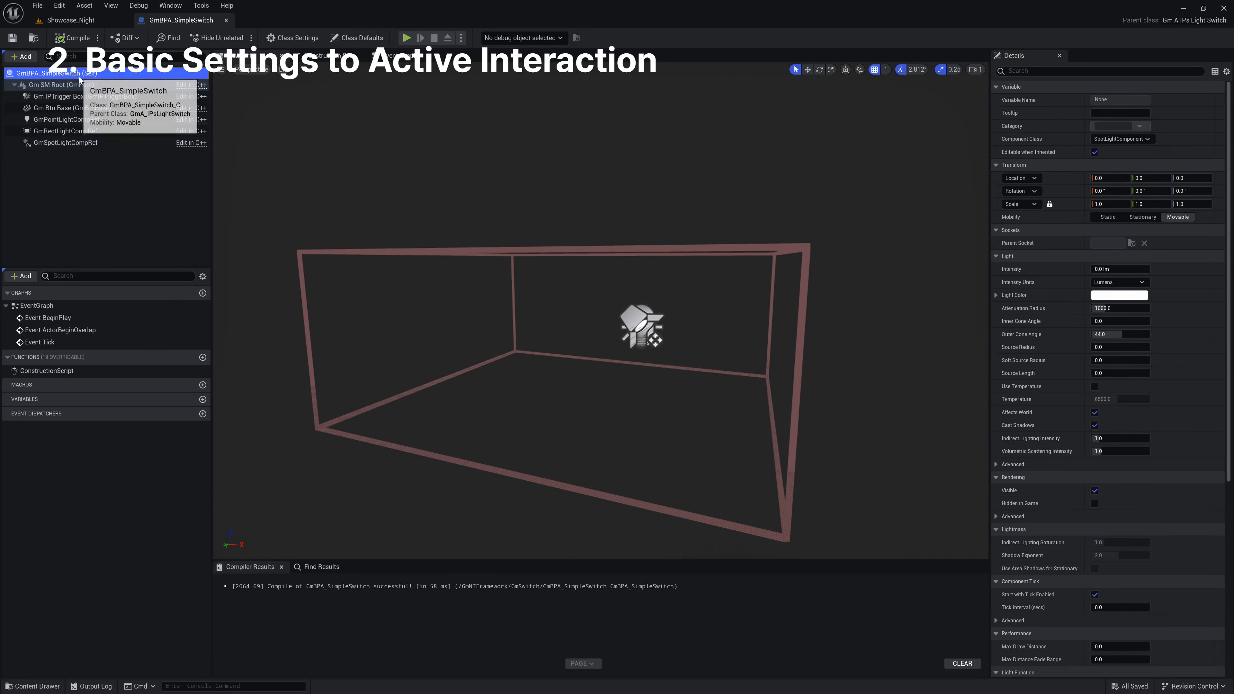
- Show the GmCurve folder in the level editor and float the blueprint editor above it, enlarged with wider property details
{"action": "left_click", "coordinate": [87, 21]}
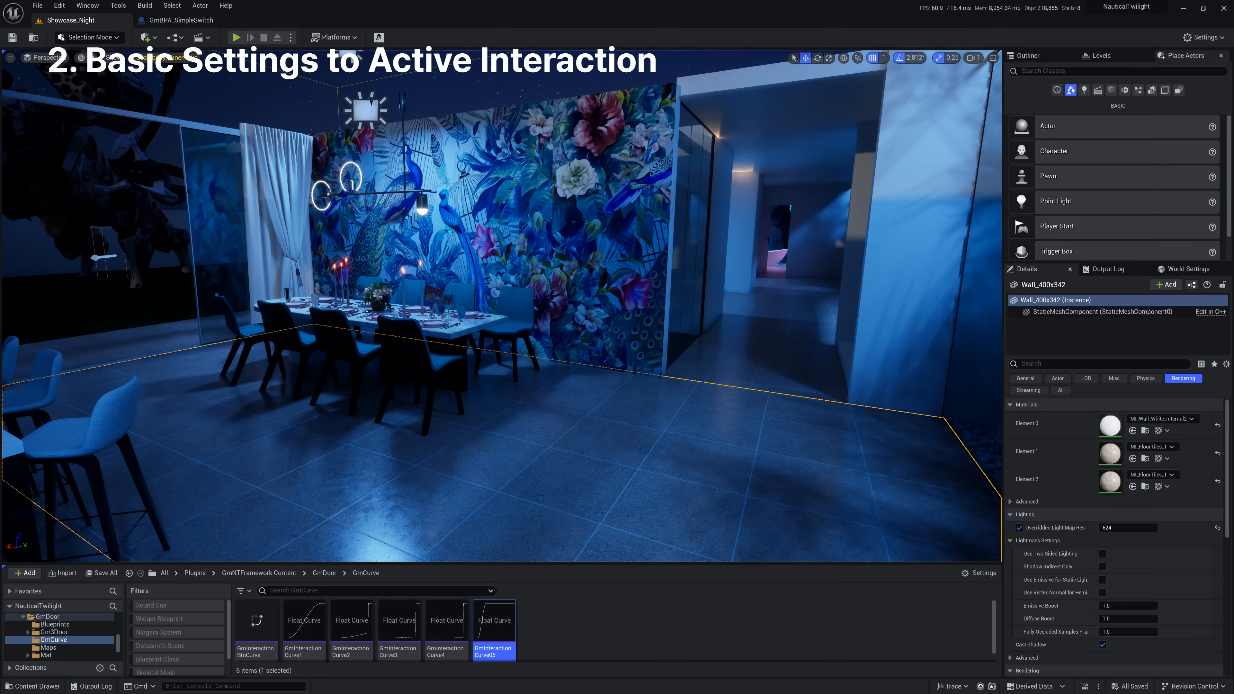
{"action": "left_click_drag", "start_coordinate": [190, 20], "coordinate": [758, 51]}
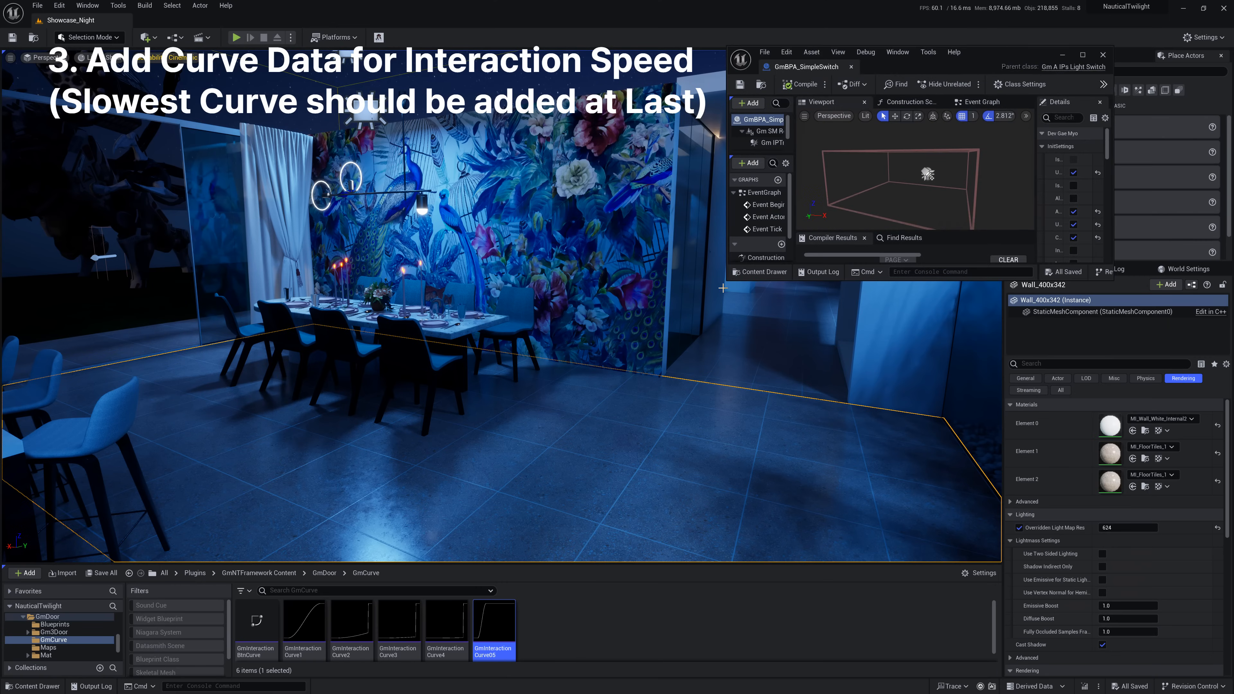
{"action": "left_click_drag", "start_coordinate": [729, 281], "coordinate": [324, 567]}
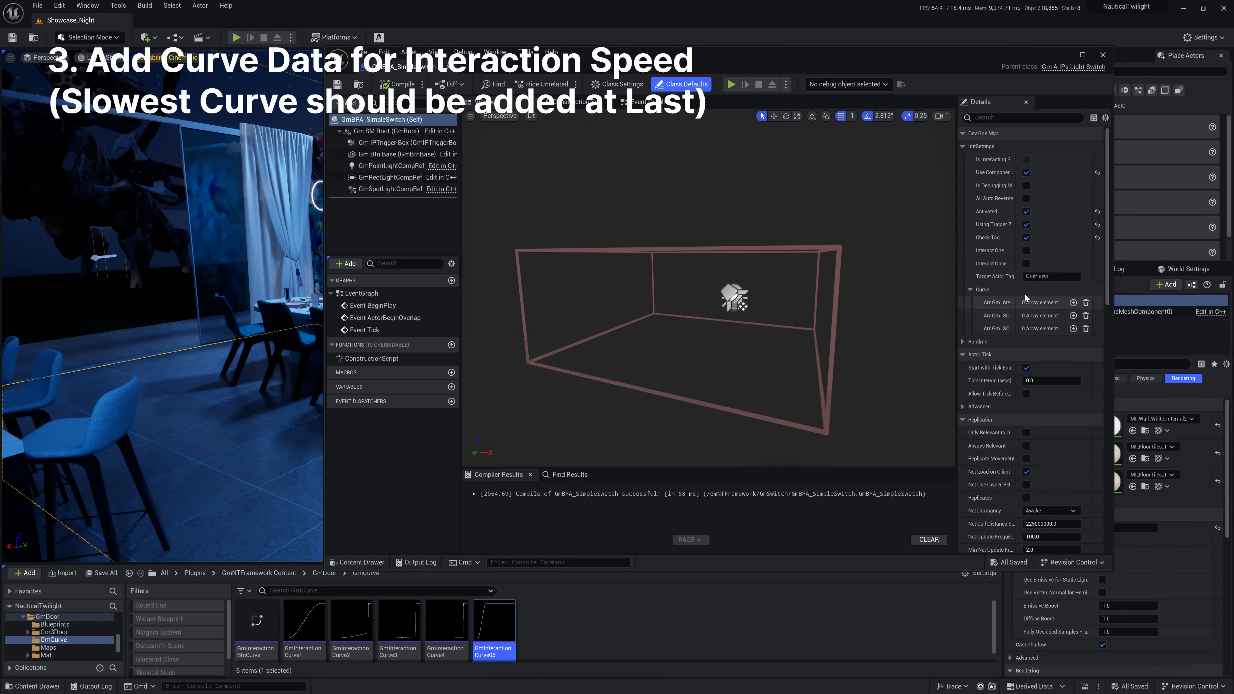
{"action": "left_click_drag", "start_coordinate": [955, 291], "coordinate": [773, 291]}
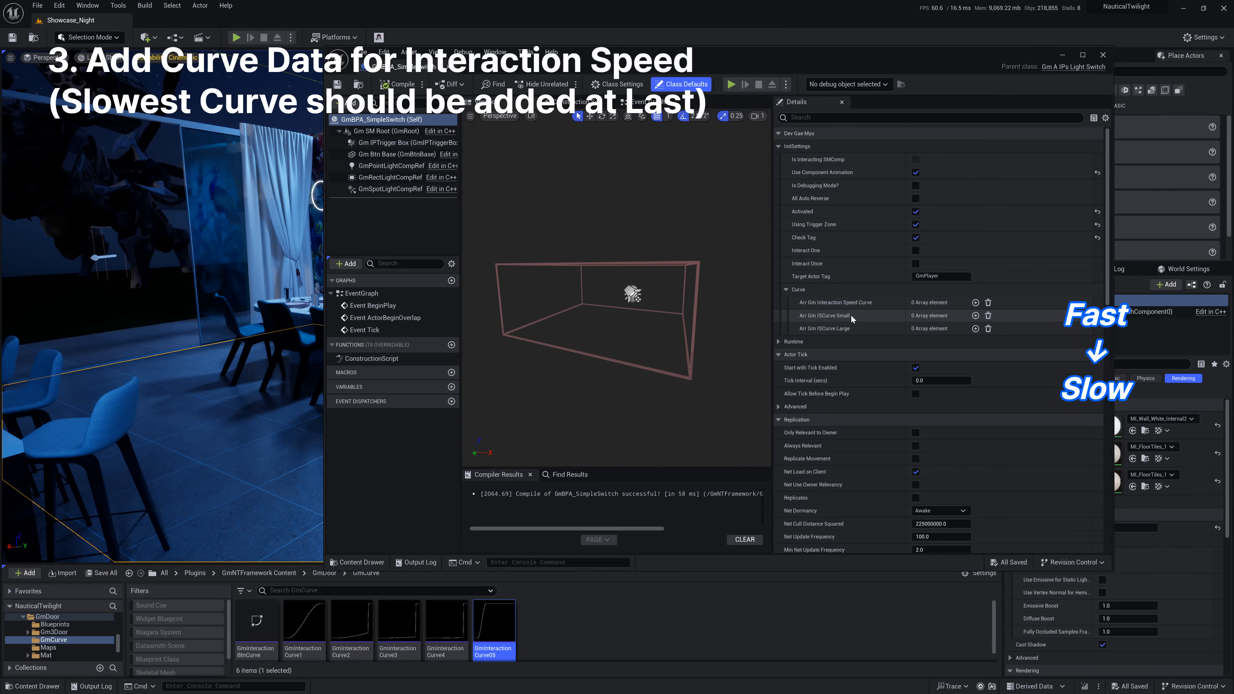
- Add five elements to the Arr Gm ISCurve Small array
{"action": "left_click", "coordinate": [975, 316]}
{"action": "left_click", "coordinate": [975, 316]}
{"action": "left_click", "coordinate": [975, 316]}
{"action": "left_click", "coordinate": [975, 316]}
{"action": "left_click", "coordinate": [975, 316]}
{"action": "scroll", "coordinate": [884, 358], "scroll_direction": "down", "scroll_amount": 1}
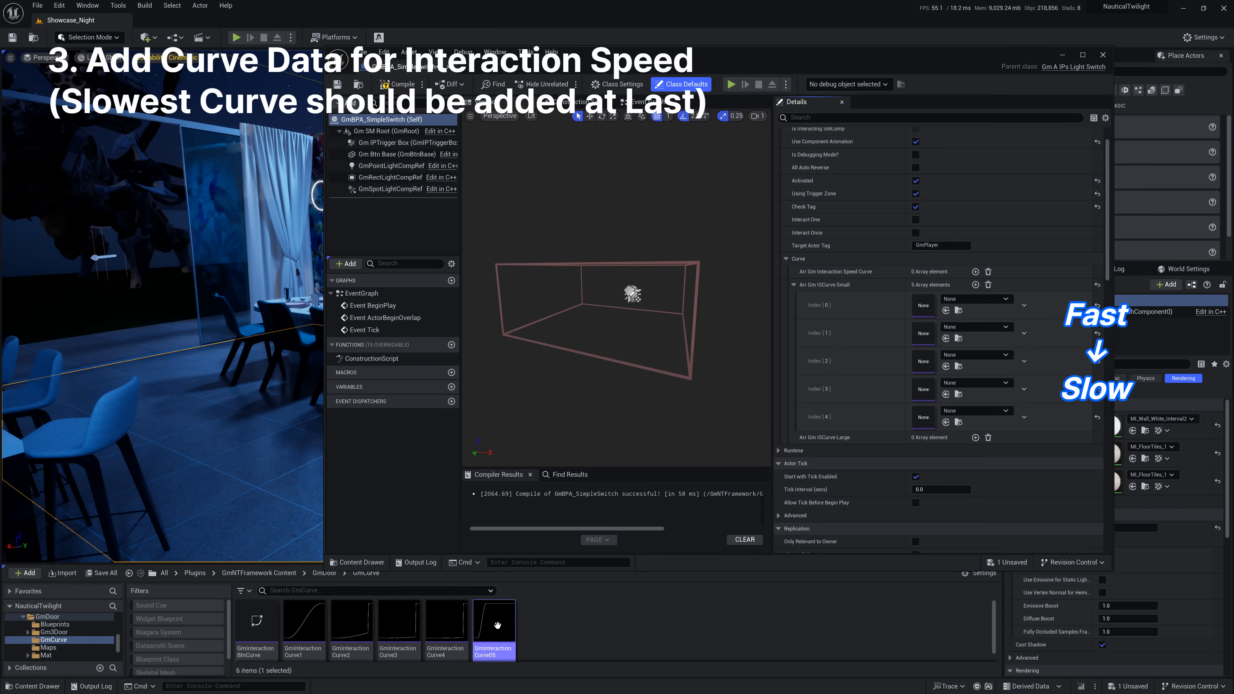
- Assign GmInteractionCurve05, GmInteractionCurve1, GmInteractionCurve2, GmInteractionCurve3 and GmInteractionCurve4, in that order, to Arr Gm ISCurve Small indices 0 to 4
{"action": "left_click", "coordinate": [947, 310]}
{"action": "left_click", "coordinate": [306, 618]}
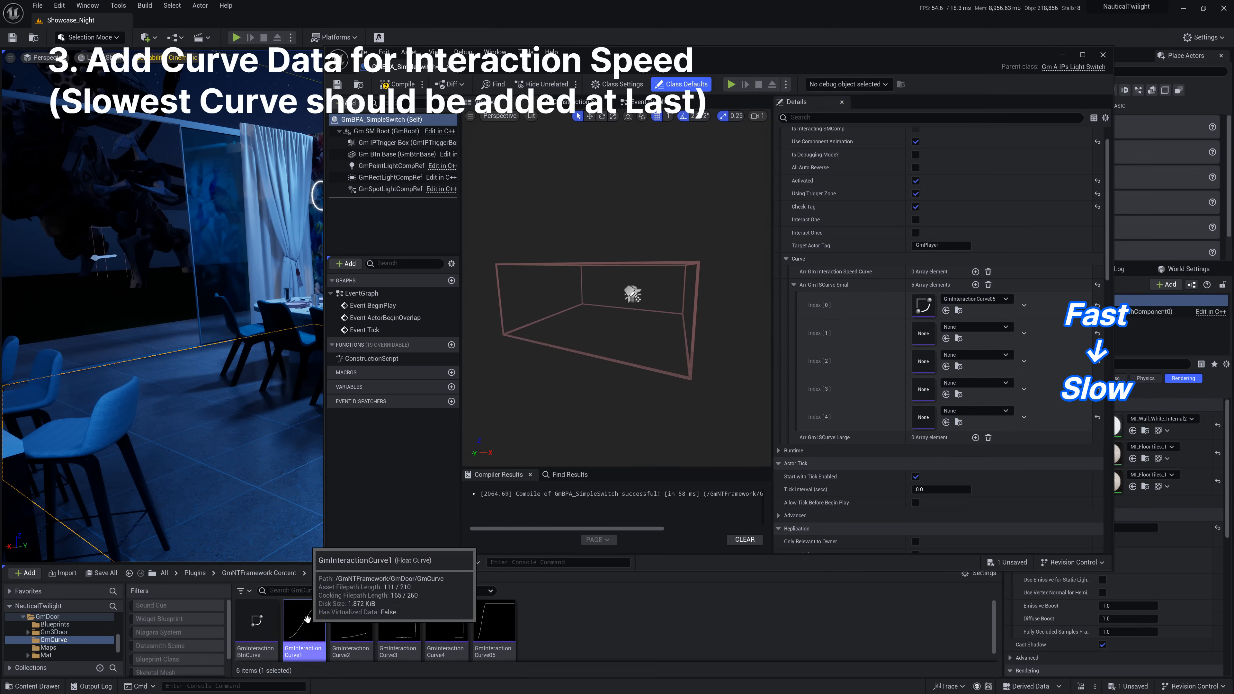
{"action": "left_click", "coordinate": [946, 339]}
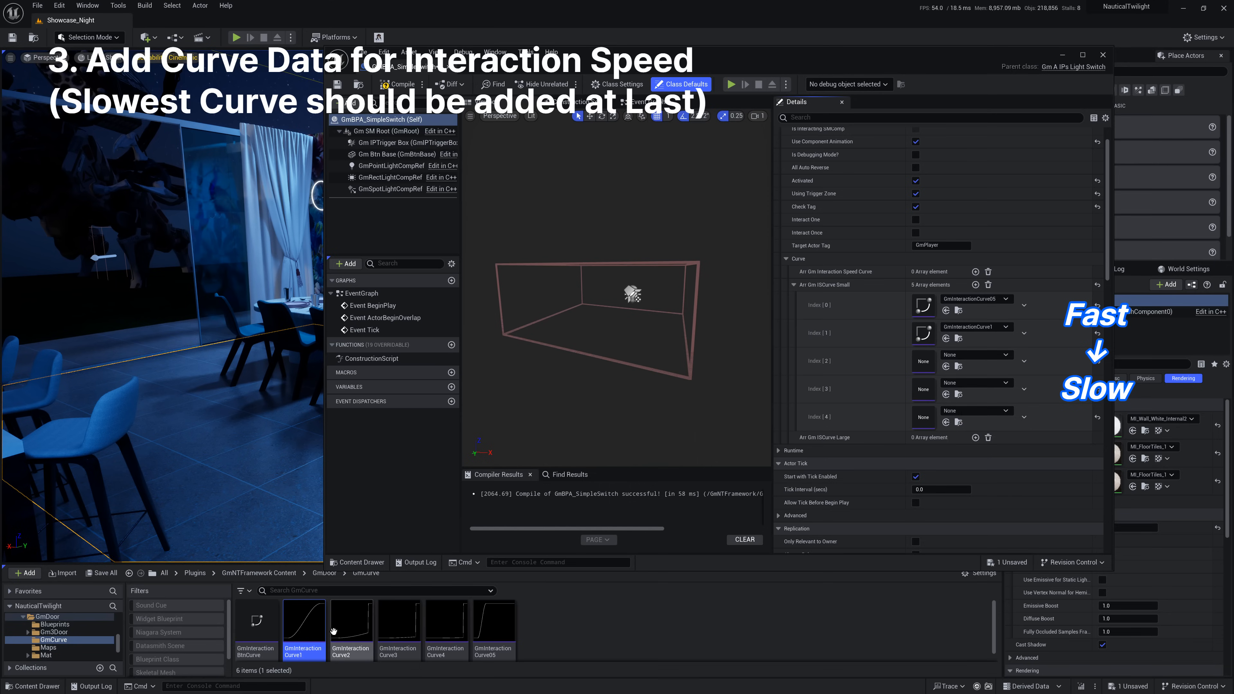
{"action": "left_click", "coordinate": [336, 631]}
{"action": "left_click", "coordinate": [946, 366]}
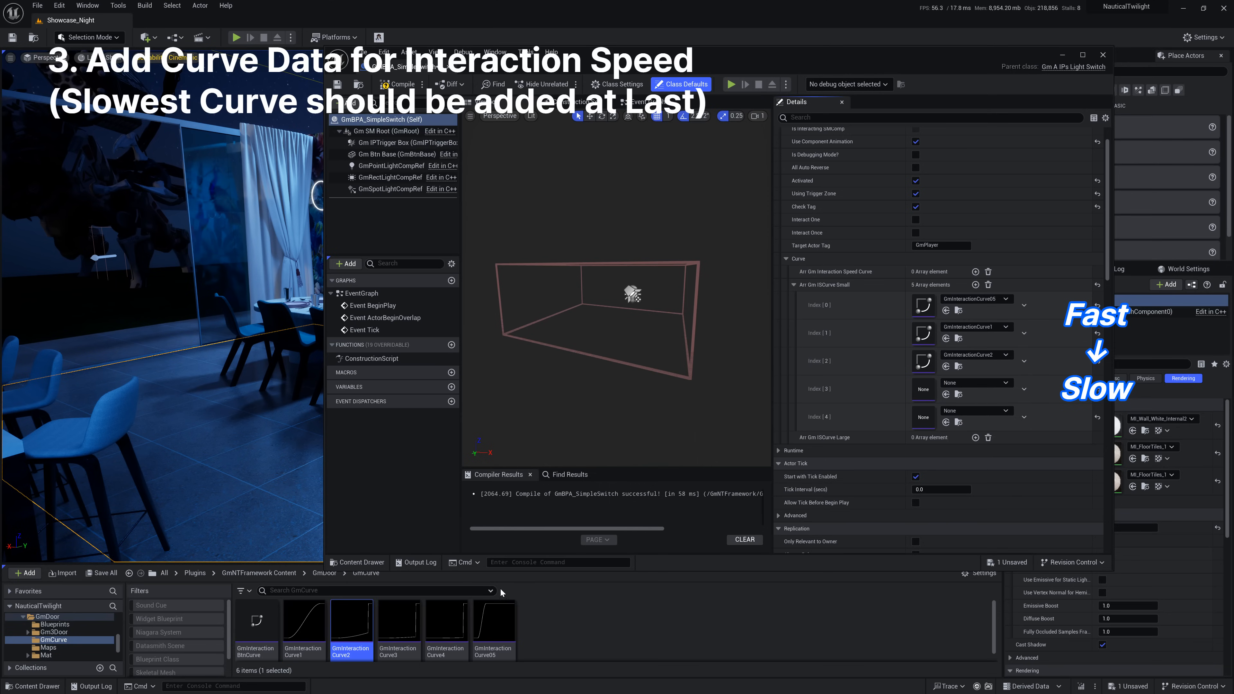
{"action": "left_click", "coordinate": [399, 625]}
{"action": "left_click", "coordinate": [947, 395]}
{"action": "left_click", "coordinate": [446, 625]}
{"action": "left_click", "coordinate": [945, 421]}
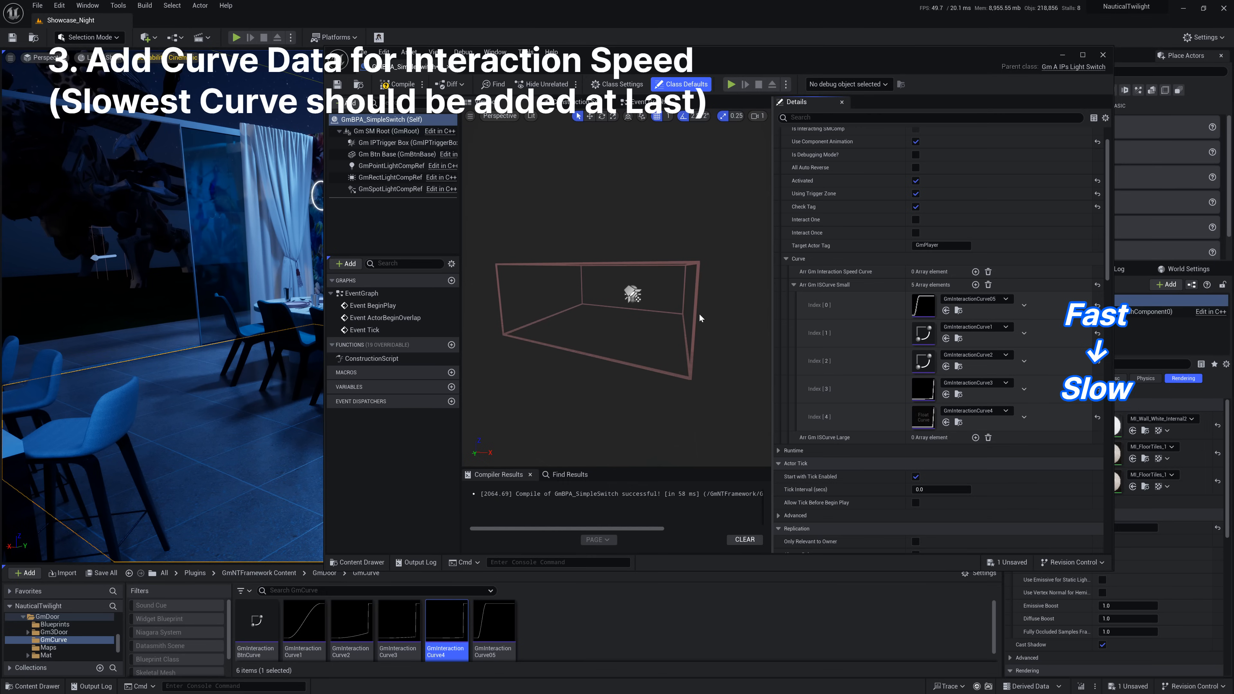
- Save the blueprint, dock its editor back beside the level and narrow the property details area
{"action": "left_click", "coordinate": [339, 85]}
{"action": "left_click_drag", "start_coordinate": [394, 70], "coordinate": [180, 20]}
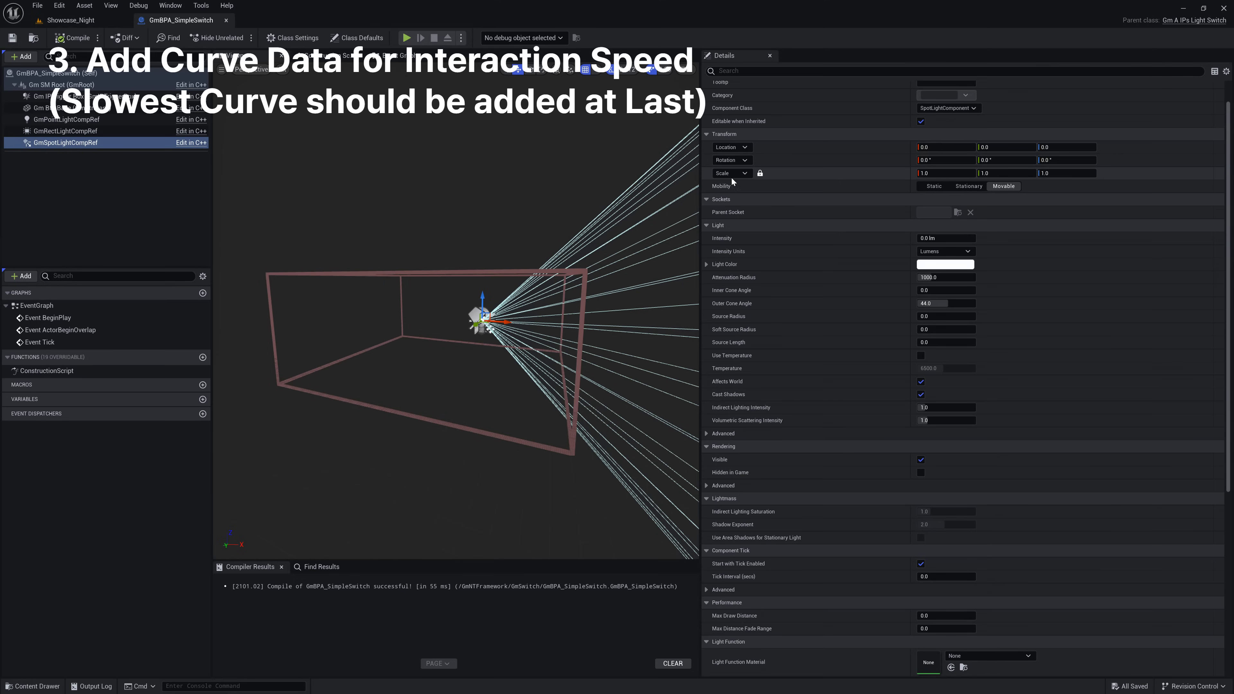
{"action": "left_click_drag", "start_coordinate": [706, 180], "coordinate": [1002, 180]}
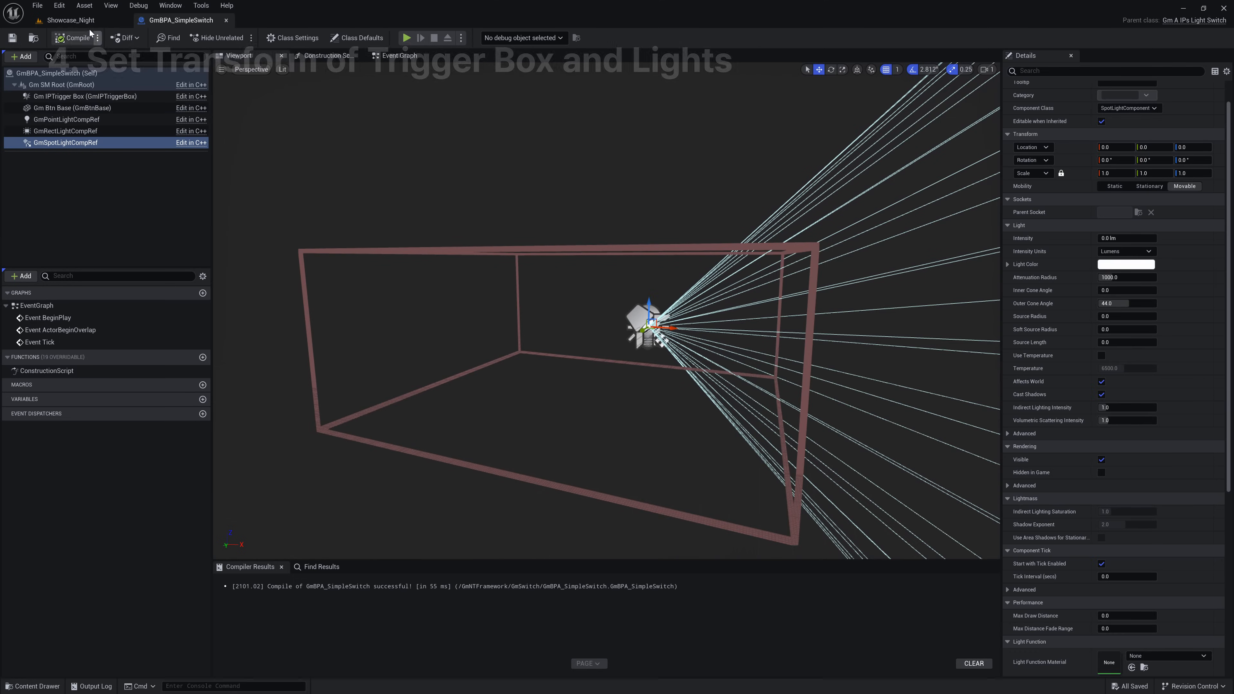
- Locate the GmBPA_SimpleSwitch asset and place an instance on the dining room floor
{"action": "left_click", "coordinate": [34, 38]}
{"action": "mouse_move", "coordinate": [456, 479]}
{"action": "right_mouse_down"}
{"action": "mouse_move", "coordinate": [437, 485]}
{"action": "mouse_move", "coordinate": [464, 485]}
{"action": "right_mouse_up"}
{"action": "left_click_drag", "start_coordinate": [253, 658], "coordinate": [558, 434]}
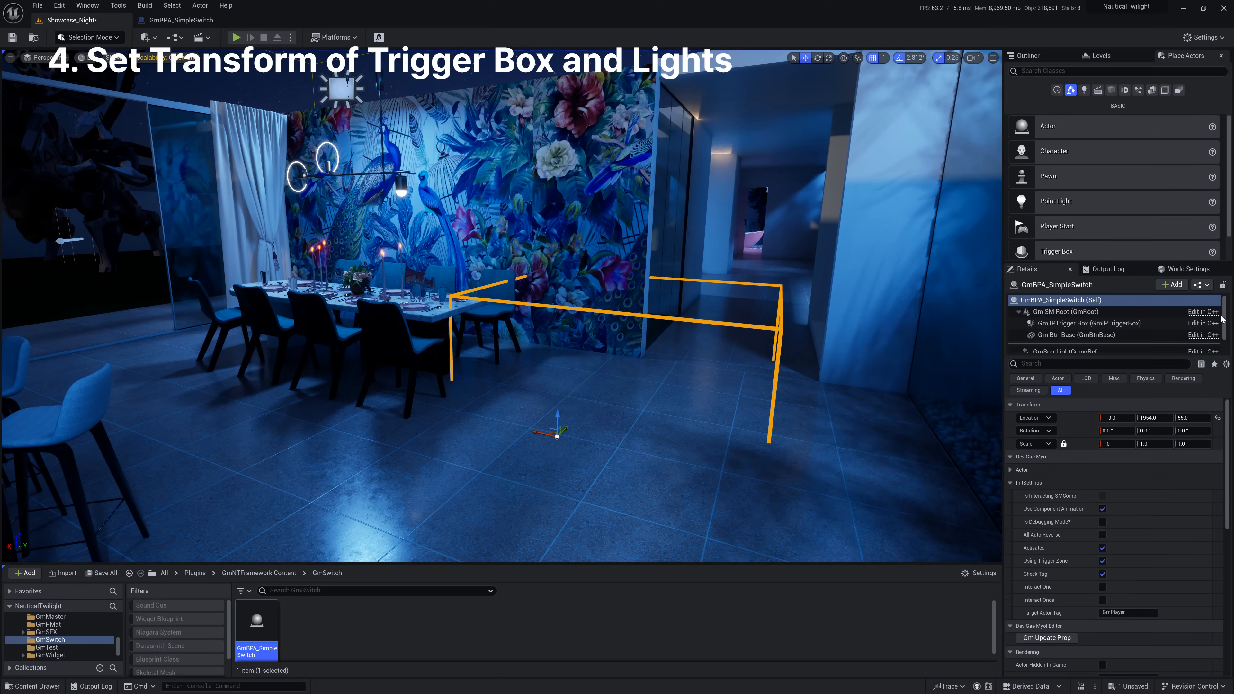
- Try rotating the Gm Btn Base component to about -90° and raising it to Z 134, and undo the transform changes
{"action": "left_click", "coordinate": [1053, 334]}
{"action": "left_click", "coordinate": [1035, 484], "text": "shift"}
{"action": "right_click_drag", "start_coordinate": [602, 391], "coordinate": [582, 408]}
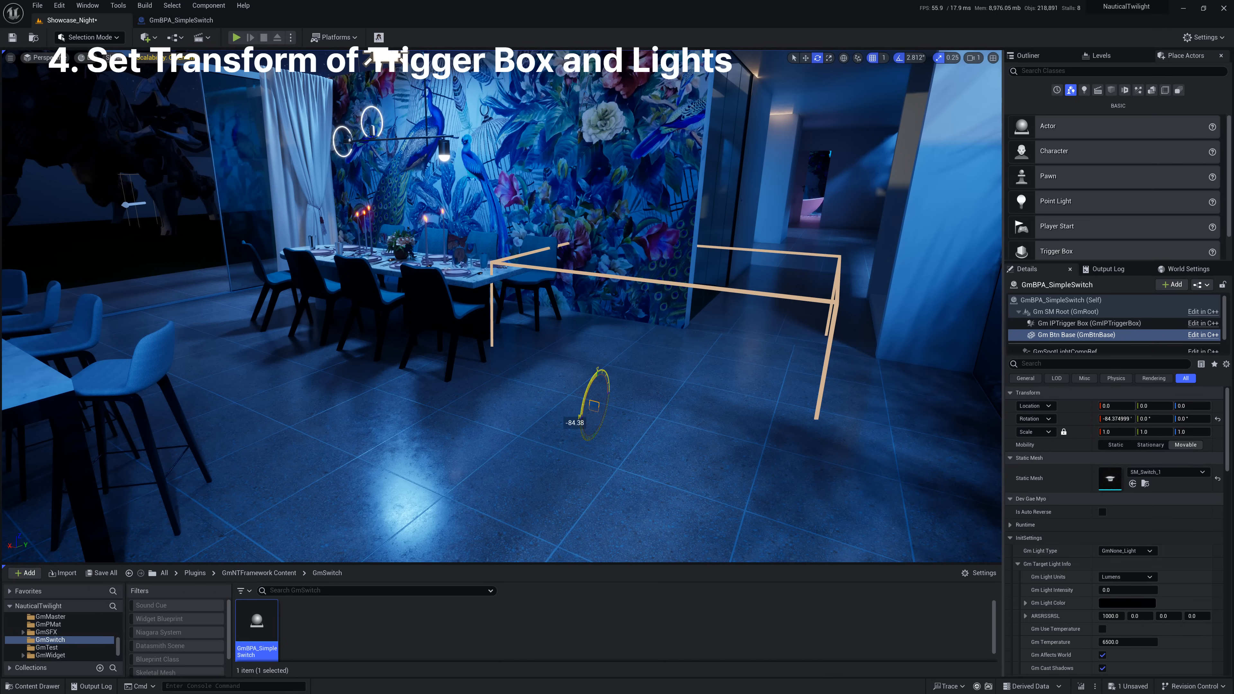
{"action": "key", "text": "ctrl+z"}
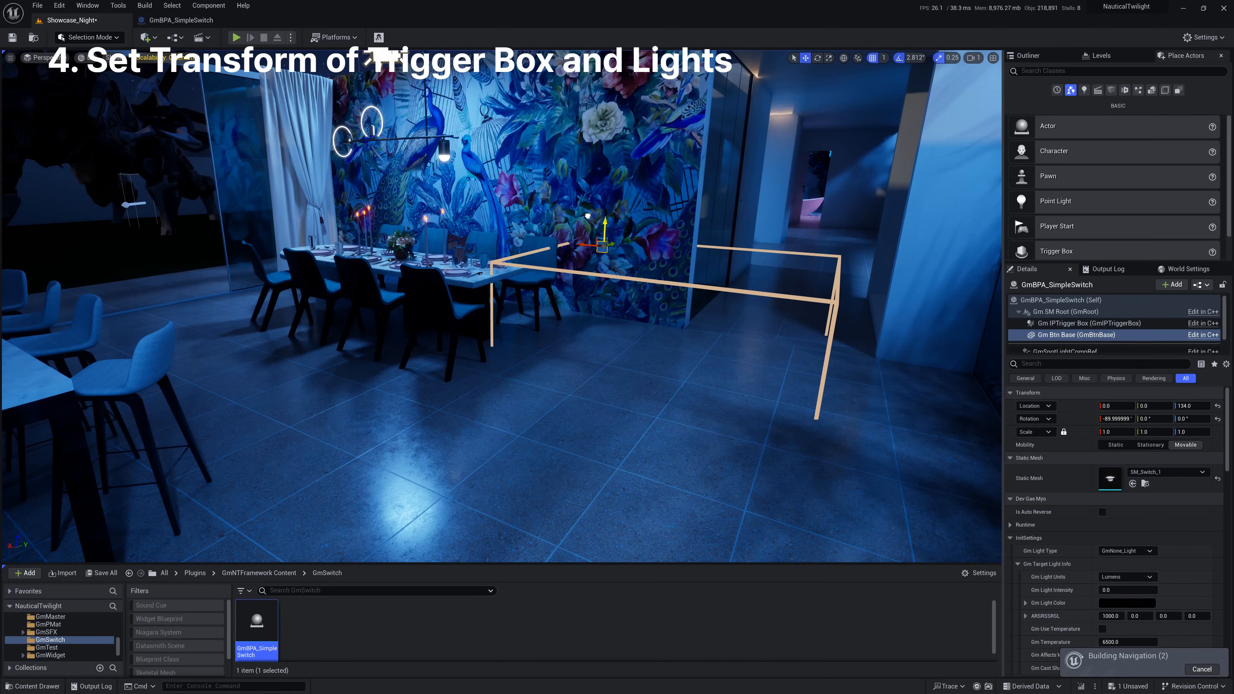
{"action": "key", "text": "ctrl+s"}
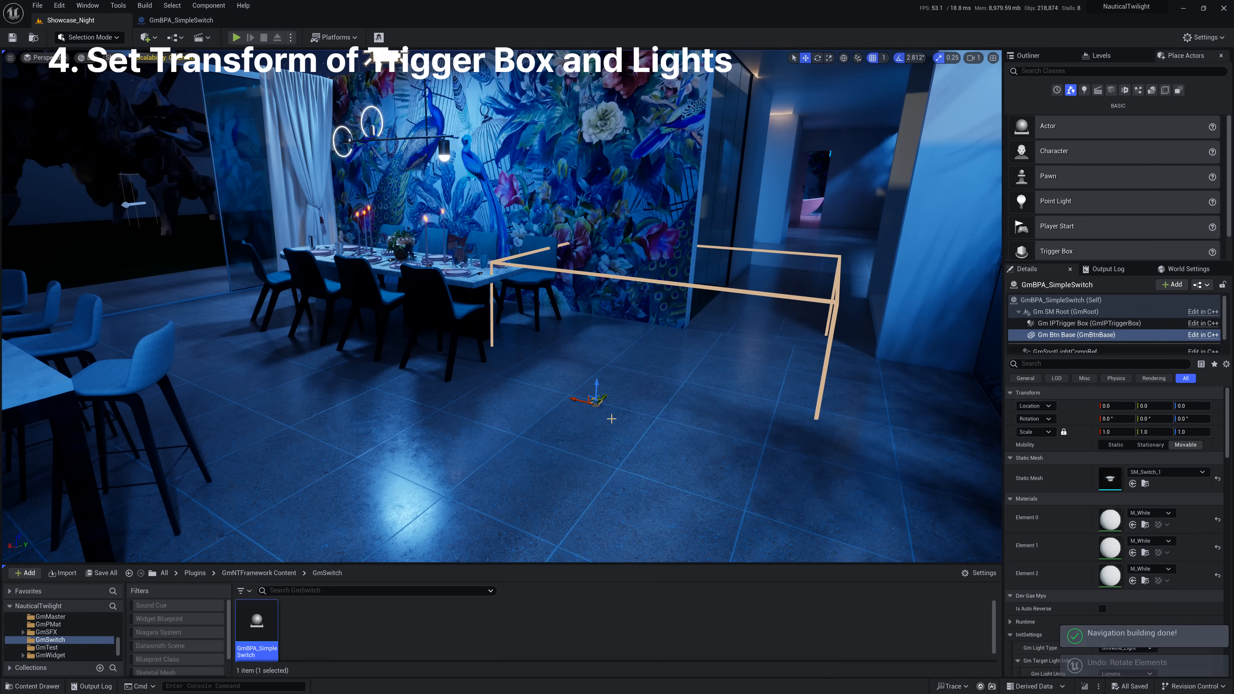
{"action": "key", "text": "w"}
{"action": "right_click_drag", "start_coordinate": [645, 425], "coordinate": [618, 435]}
{"action": "left_click", "coordinate": [878, 293]}
{"action": "left_click_drag", "start_coordinate": [712, 289], "coordinate": [728, 275]}
{"action": "key", "text": "ctrl+z"}
- Rotate the whole GmBPA_SimpleSwitch actor to -90° about X
{"action": "left_click", "coordinate": [1068, 299]}
{"action": "left_click_drag", "start_coordinate": [508, 417], "coordinate": [482, 450]}
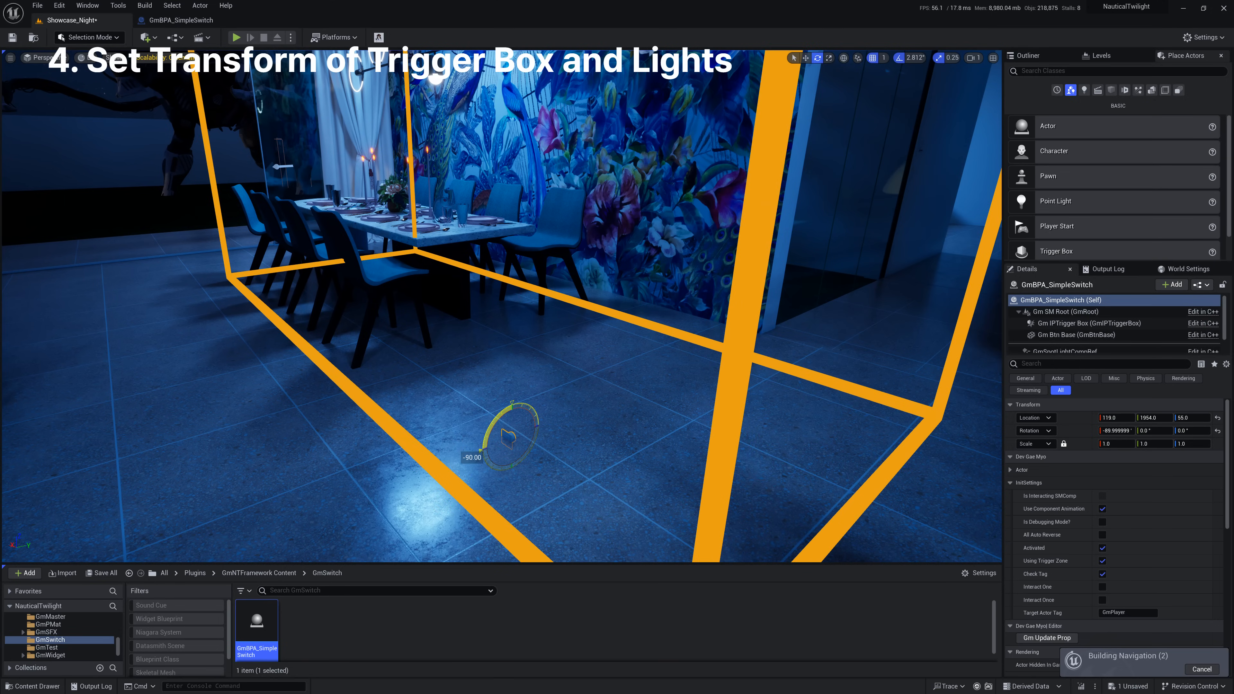
{"action": "right_click_drag", "start_coordinate": [482, 451], "coordinate": [452, 435]}
- Position the switch actor on the floral wall beside the hallway at location 134, 2213, 219, and save all changes
{"action": "key", "text": "w"}
{"action": "left_click_drag", "start_coordinate": [573, 456], "coordinate": [786, 368]}
{"action": "left_click", "coordinate": [773, 354]}
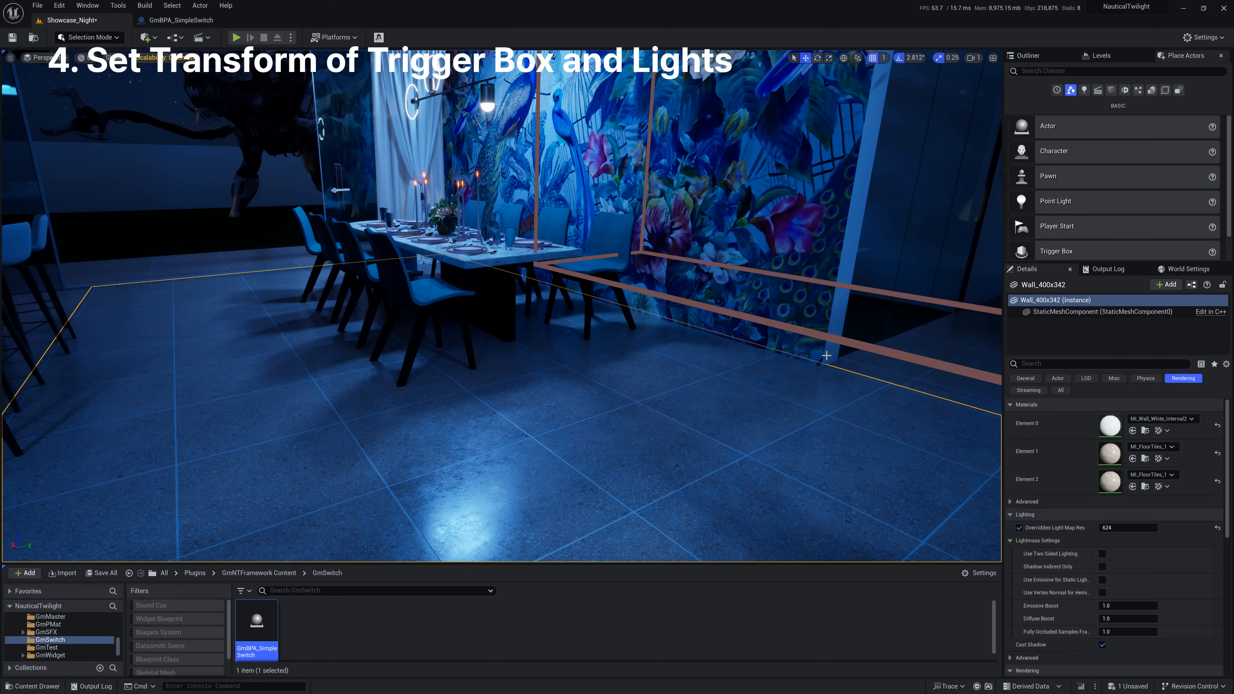
{"action": "right_click_drag", "start_coordinate": [876, 371], "coordinate": [905, 361]}
{"action": "left_click", "coordinate": [448, 226]}
{"action": "left_click_drag", "start_coordinate": [677, 372], "coordinate": [690, 168]}
{"action": "mouse_move", "coordinate": [690, 168]}
{"action": "right_mouse_down"}
{"action": "mouse_move", "coordinate": [717, 167]}
{"action": "mouse_move", "coordinate": [679, 190]}
{"action": "right_mouse_up"}
{"action": "left_click_drag", "start_coordinate": [645, 220], "coordinate": [736, 213]}
{"action": "right_click_drag", "start_coordinate": [735, 213], "coordinate": [773, 216]}
{"action": "right_click_drag", "start_coordinate": [612, 423], "coordinate": [523, 427]}
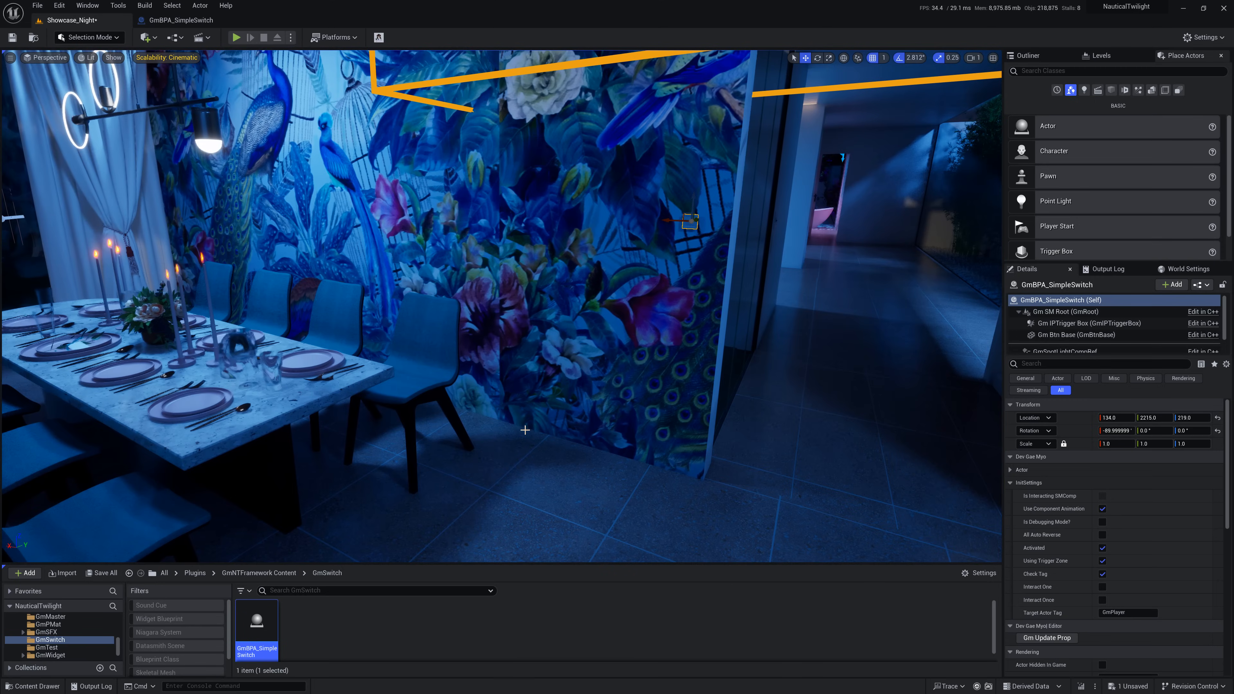
{"action": "left_click", "coordinate": [101, 578]}
{"action": "left_click", "coordinate": [691, 461]}
- Lower the switch's Gm IPTrigger Box component towards the floor, to a relative location of about 0, -23, 32
{"action": "right_click_drag", "start_coordinate": [510, 146], "coordinate": [552, 129]}
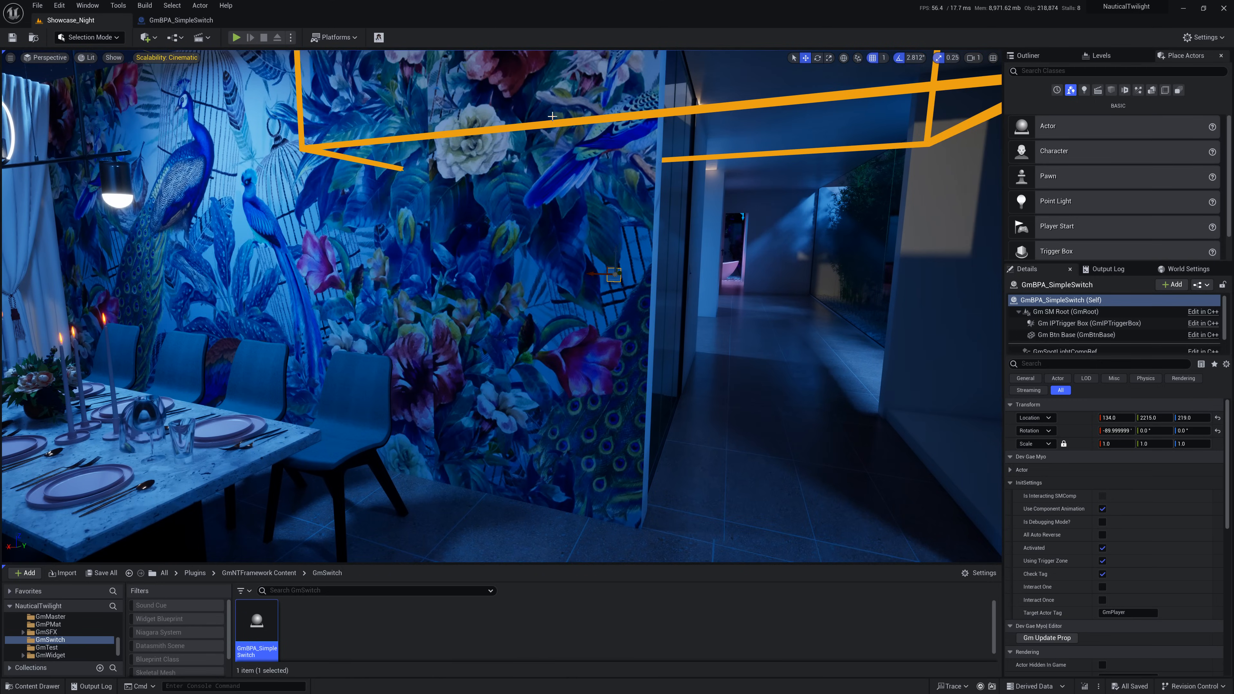
{"action": "left_click", "coordinate": [569, 122]}
{"action": "right_click_drag", "start_coordinate": [592, 78], "coordinate": [593, 78]}
{"action": "left_click_drag", "start_coordinate": [589, 80], "coordinate": [587, 337]}
{"action": "mouse_move", "coordinate": [818, 358]}
{"action": "right_mouse_down"}
{"action": "mouse_move", "coordinate": [768, 360]}
{"action": "mouse_move", "coordinate": [818, 357]}
{"action": "right_mouse_up"}
- Scale the trigger box to 0.75, 1.0, 1.75 and shift it out from the wall to relative Z of about 171
{"action": "key", "text": "r"}
{"action": "left_click_drag", "start_coordinate": [776, 373], "coordinate": [734, 391]}
{"action": "mouse_move", "coordinate": [778, 374]}
{"action": "right_mouse_down"}
{"action": "mouse_move", "coordinate": [850, 372]}
{"action": "mouse_move", "coordinate": [797, 386]}
{"action": "right_mouse_up"}
{"action": "key", "text": "w"}
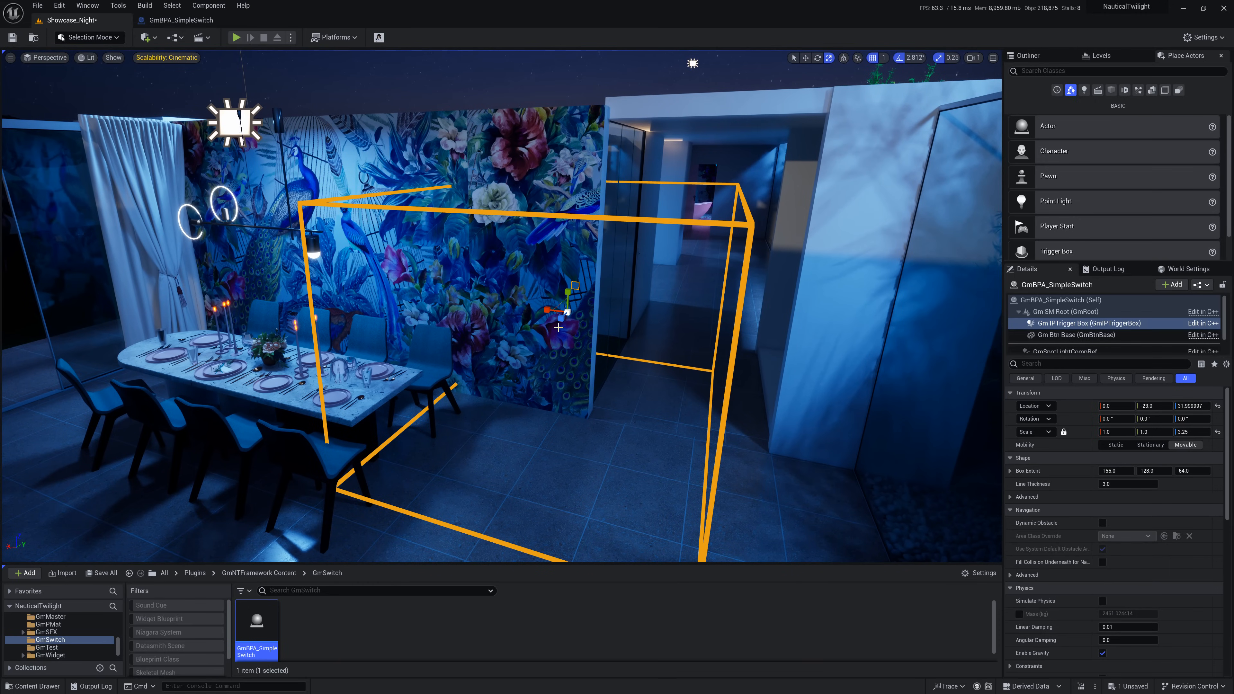
{"action": "mouse_move", "coordinate": [560, 323]}
{"action": "left_mouse_down"}
{"action": "mouse_move", "coordinate": [558, 339]}
{"action": "mouse_move", "coordinate": [557, 311]}
{"action": "left_mouse_up"}
{"action": "right_click_drag", "start_coordinate": [653, 321], "coordinate": [639, 357]}
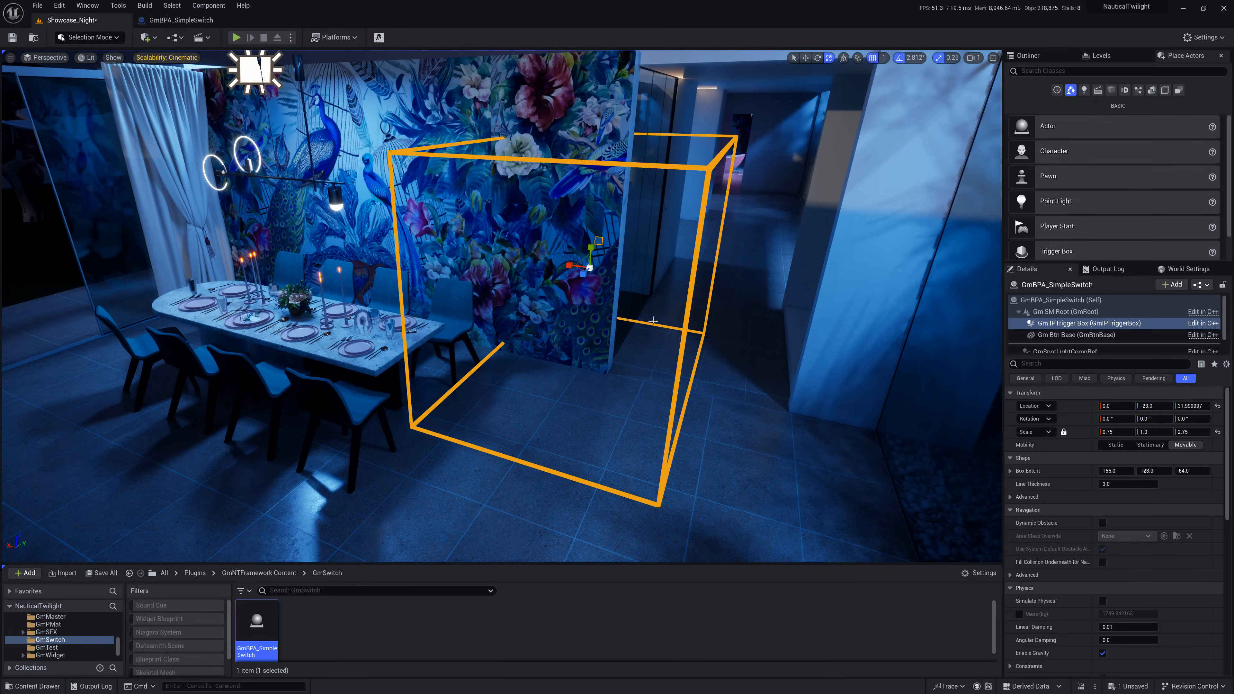
{"action": "left_click_drag", "start_coordinate": [590, 266], "coordinate": [552, 302]}
{"action": "mouse_move", "coordinate": [485, 460]}
{"action": "right_mouse_down"}
{"action": "mouse_move", "coordinate": [515, 481]}
{"action": "mouse_move", "coordinate": [485, 460]}
{"action": "right_mouse_up"}
{"action": "mouse_move", "coordinate": [621, 419]}
{"action": "right_mouse_down"}
{"action": "mouse_move", "coordinate": [618, 389]}
{"action": "mouse_move", "coordinate": [622, 419]}
{"action": "right_mouse_up"}
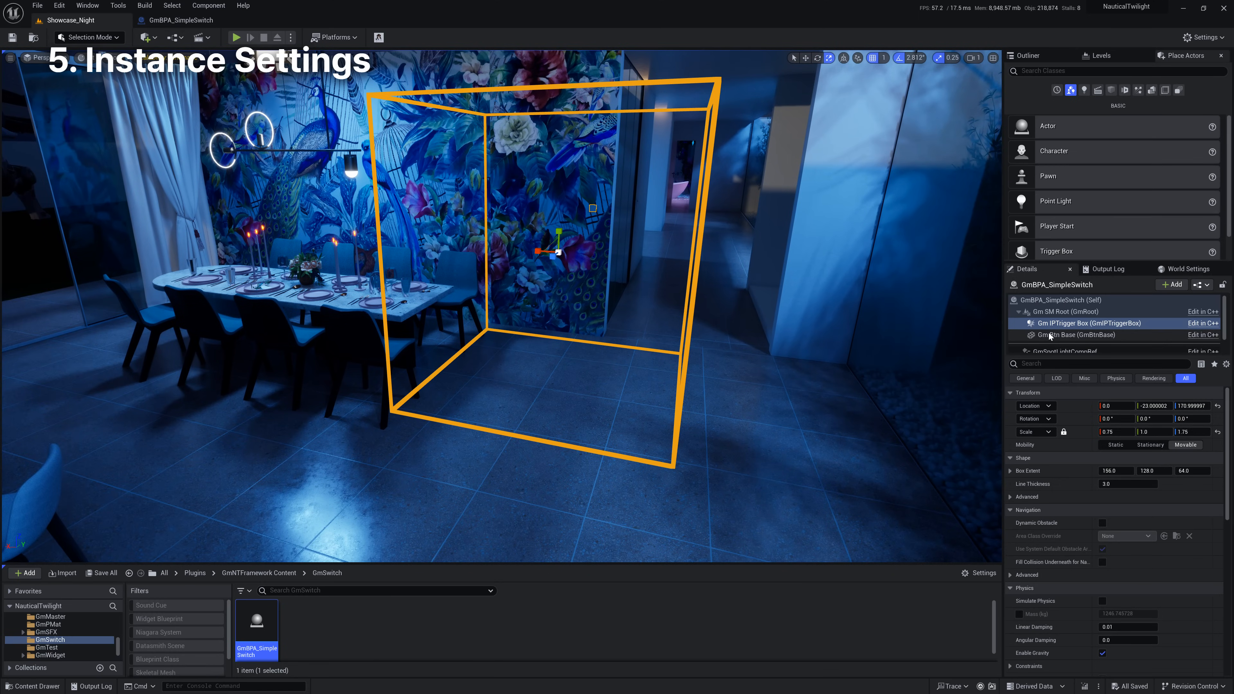
- Set the Gm Btn Base component's light type to GmPointLight and its light intensity to 50
{"action": "left_click", "coordinate": [1074, 335]}
{"action": "scroll", "coordinate": [1058, 547], "scroll_direction": "down", "scroll_amount": 5}
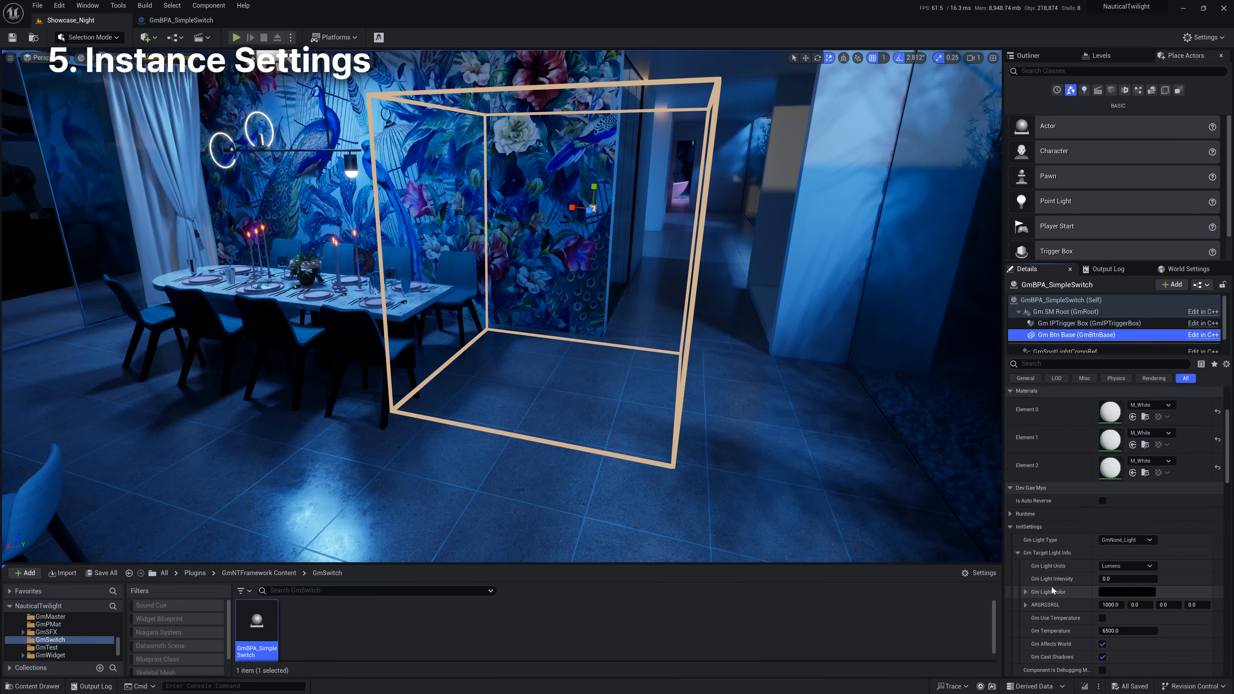
{"action": "left_click", "coordinate": [1119, 494]}
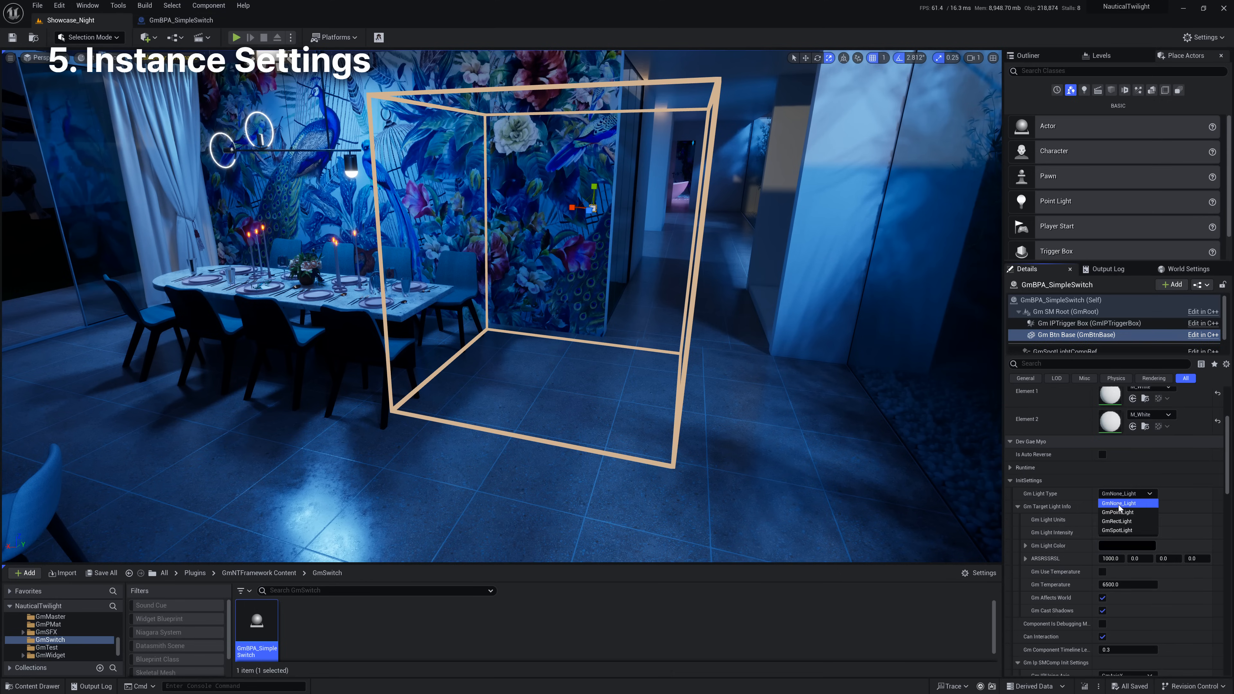
{"action": "left_click", "coordinate": [1118, 512]}
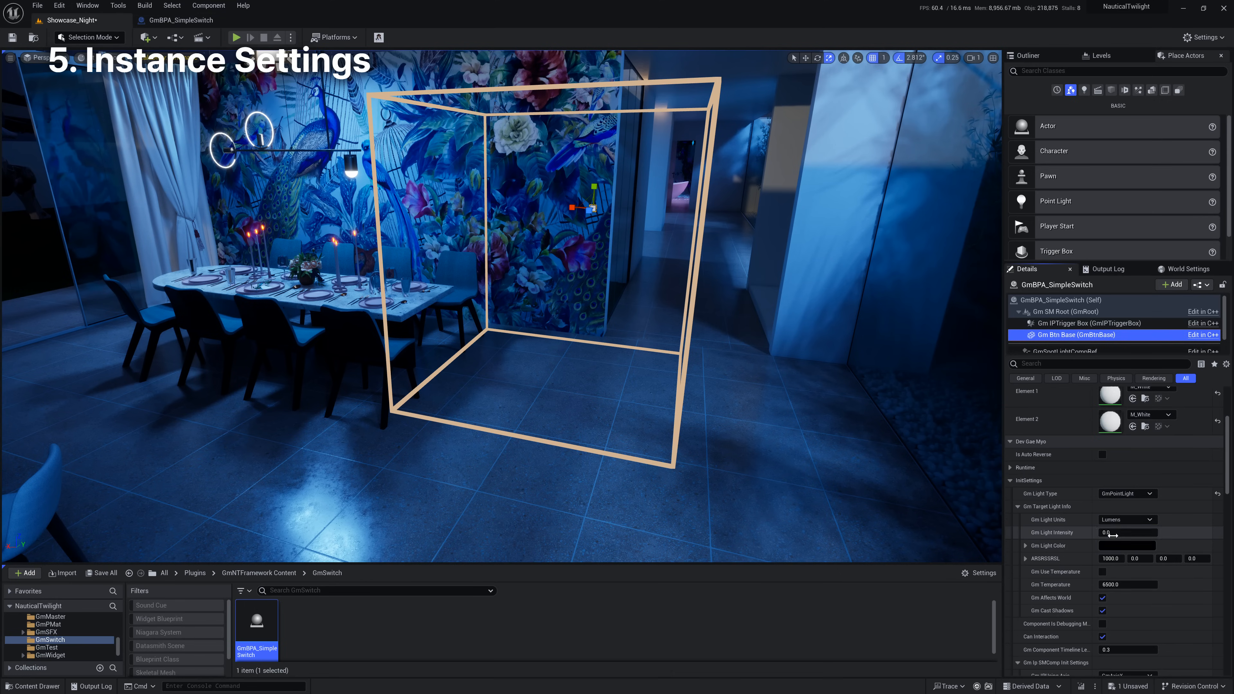
{"action": "left_click", "coordinate": [1122, 533]}
{"action": "type", "text": "50"}
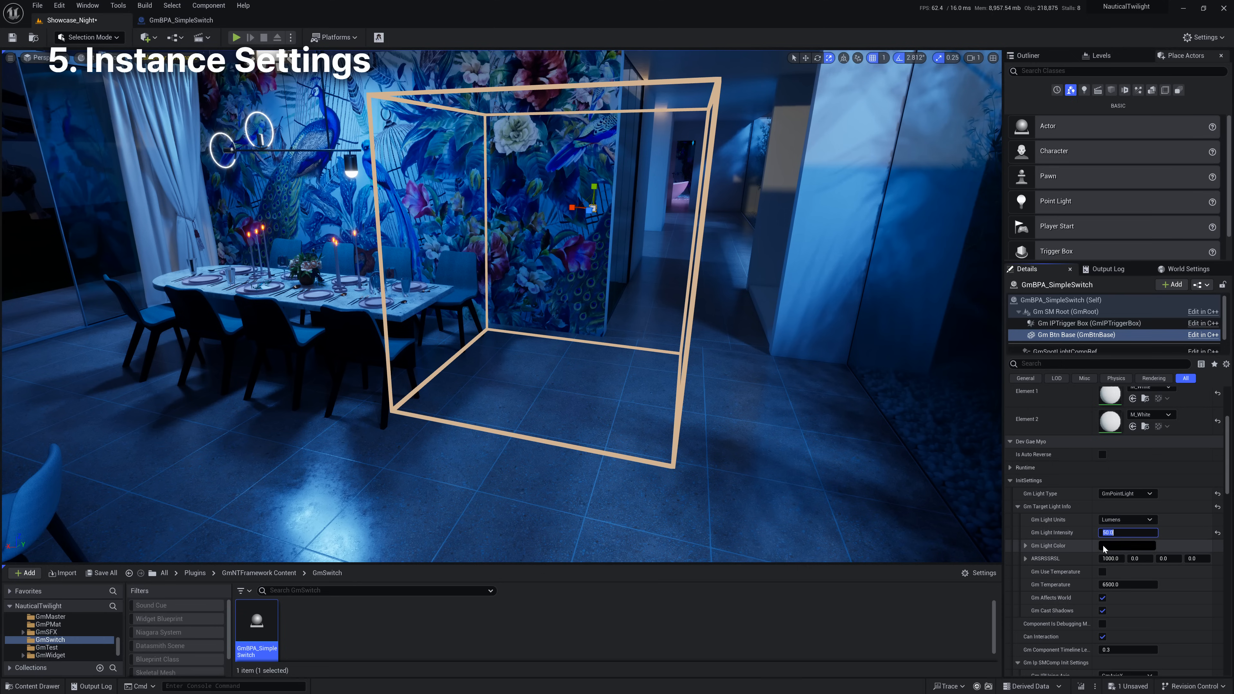
- Set the target light color of Gm Btn Base to white
{"action": "left_click", "coordinate": [1127, 545]}
{"action": "left_click", "coordinate": [1029, 473]}
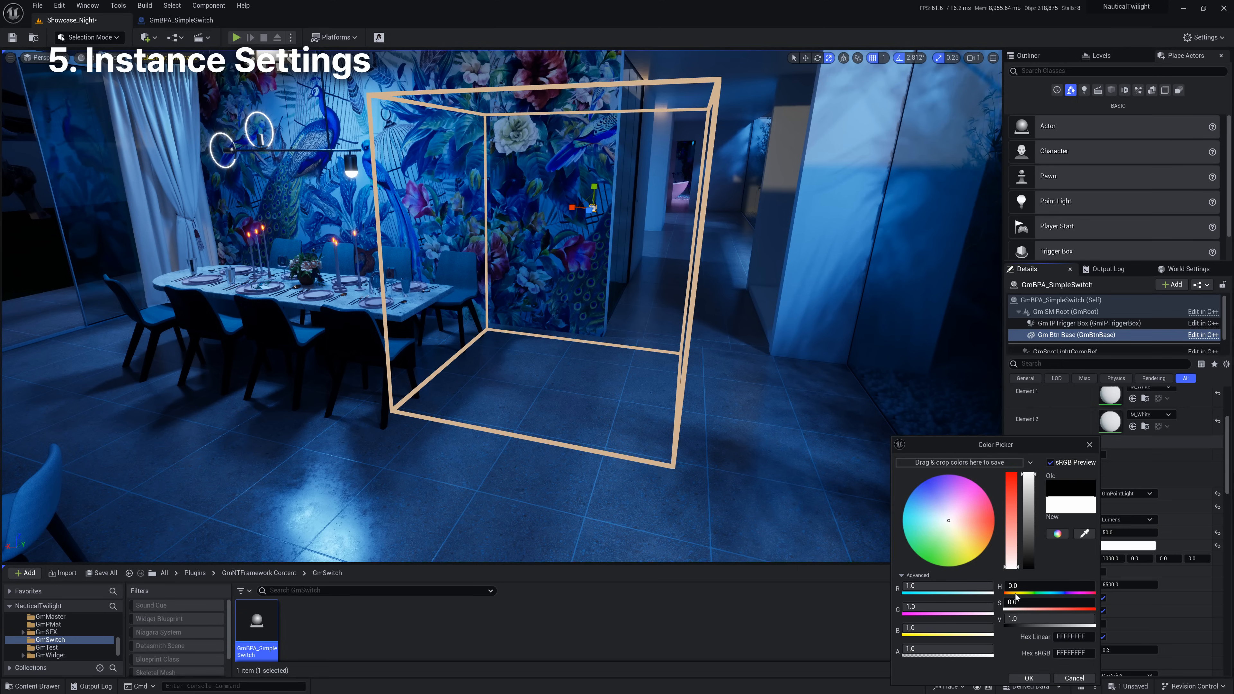
{"action": "left_click", "coordinate": [1026, 678]}
- Enable Use Simple Interaction for the Gm Btn Base component and save all changes
{"action": "scroll", "coordinate": [1051, 588], "scroll_direction": "down", "scroll_amount": 3}
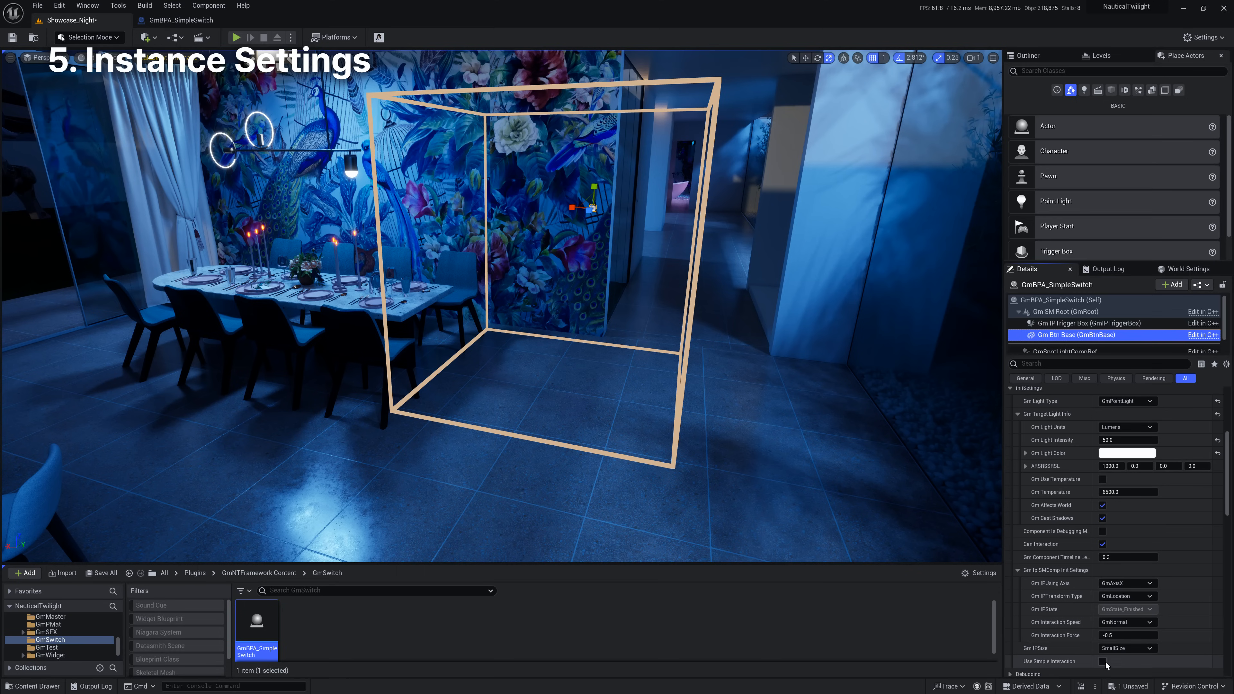
{"action": "left_click", "coordinate": [1102, 661]}
{"action": "scroll", "coordinate": [1074, 633], "scroll_direction": "down", "scroll_amount": 1}
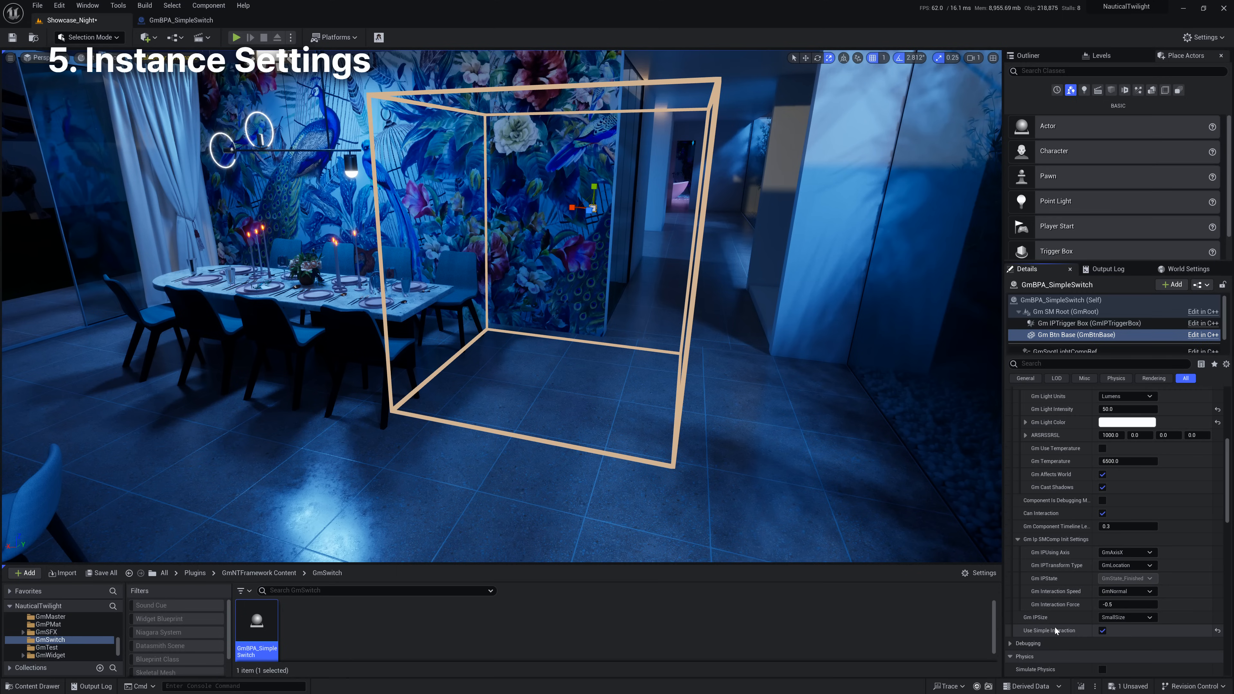
{"action": "left_click", "coordinate": [106, 575]}
{"action": "left_click", "coordinate": [693, 460]}
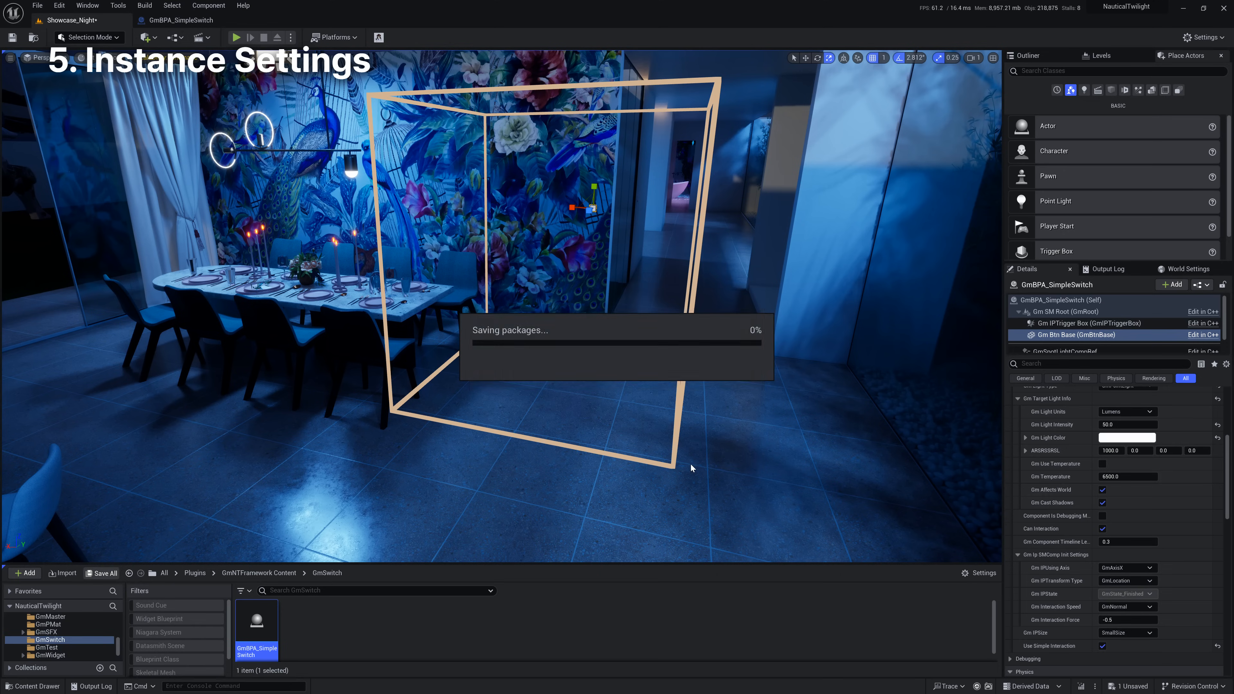
- Select the GmPointLightCompRef component and move it from its origin into the trigger box, at about 139, 2118, 91
{"action": "mouse_move", "coordinate": [610, 470]}
{"action": "right_mouse_down"}
{"action": "mouse_move", "coordinate": [595, 463]}
{"action": "mouse_move", "coordinate": [604, 480]}
{"action": "mouse_move", "coordinate": [612, 466]}
{"action": "right_mouse_up"}
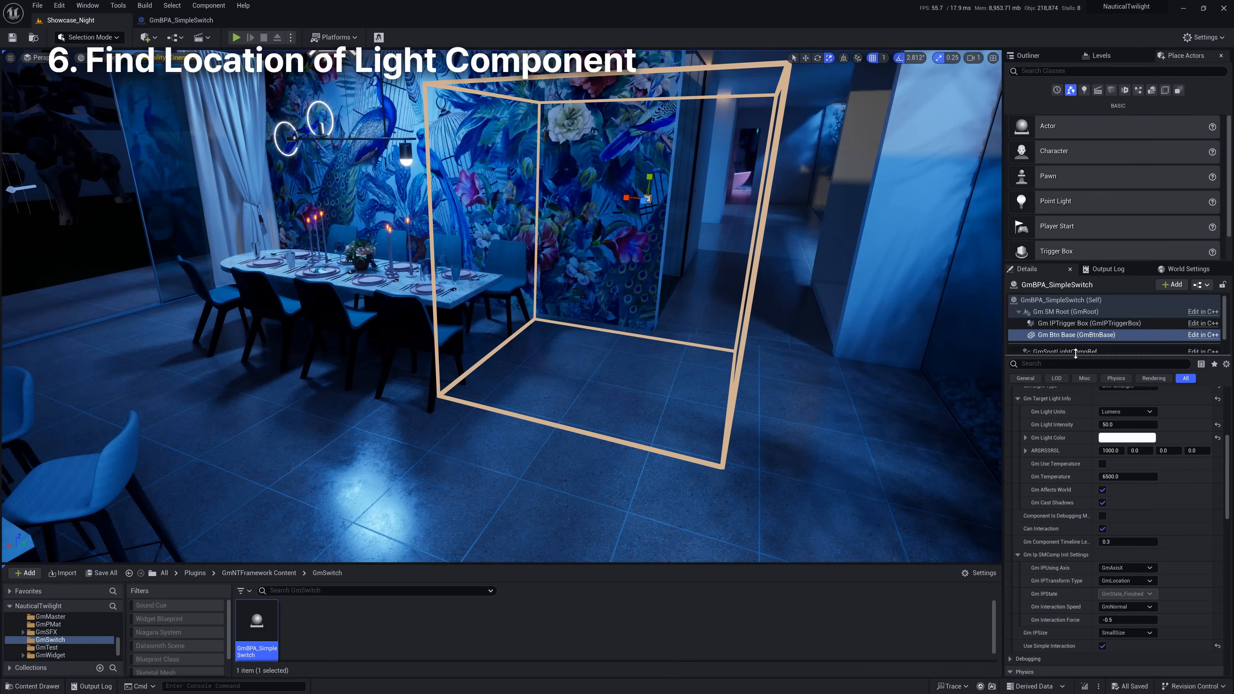
{"action": "scroll", "coordinate": [1064, 338], "scroll_direction": "down", "scroll_amount": 2}
{"action": "left_click", "coordinate": [1036, 347]}
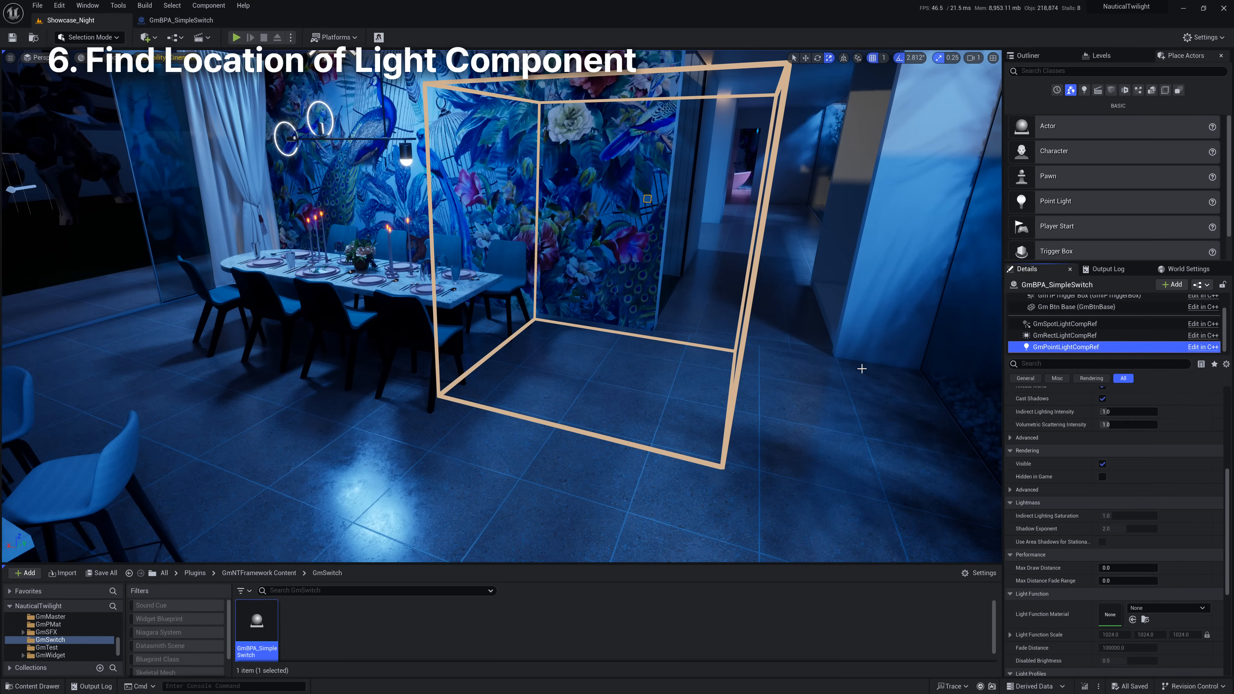
{"action": "key", "text": "f"}
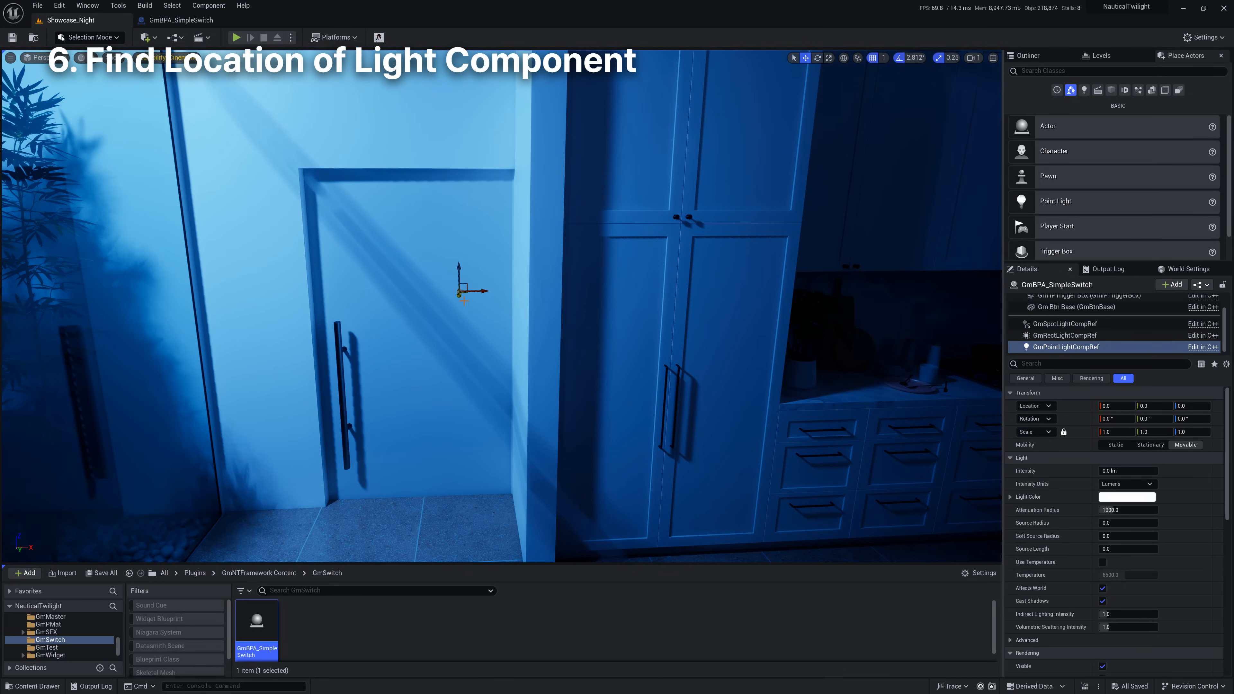
{"action": "left_click_drag", "start_coordinate": [459, 298], "coordinate": [559, 438]}
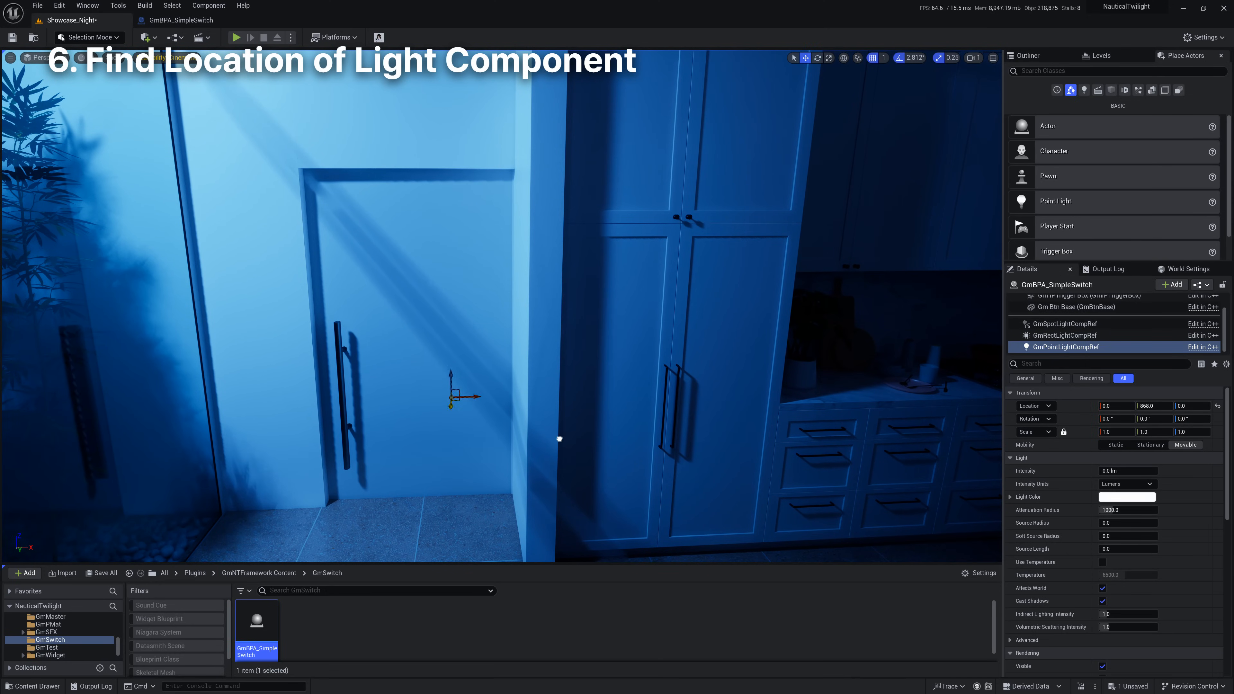
{"action": "key", "text": "s"}
{"action": "right_click_drag", "start_coordinate": [647, 370], "coordinate": [807, 488]}
{"action": "left_click_drag", "start_coordinate": [371, 350], "coordinate": [848, 377]}
{"action": "left_click_drag", "start_coordinate": [818, 469], "coordinate": [858, 429]}
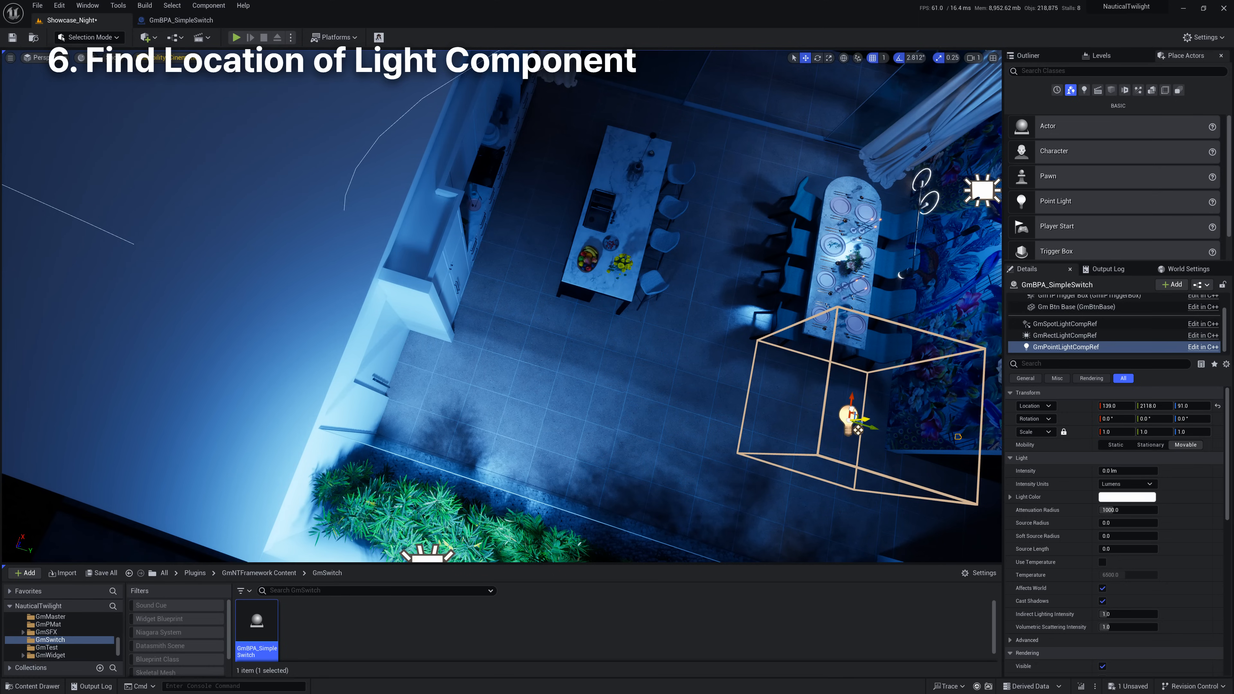
- Fine-tune the point light component's location to about 139, 2087, 174 and save the Showcase_Night level
{"action": "right_click_drag", "start_coordinate": [840, 414], "coordinate": [506, 341]}
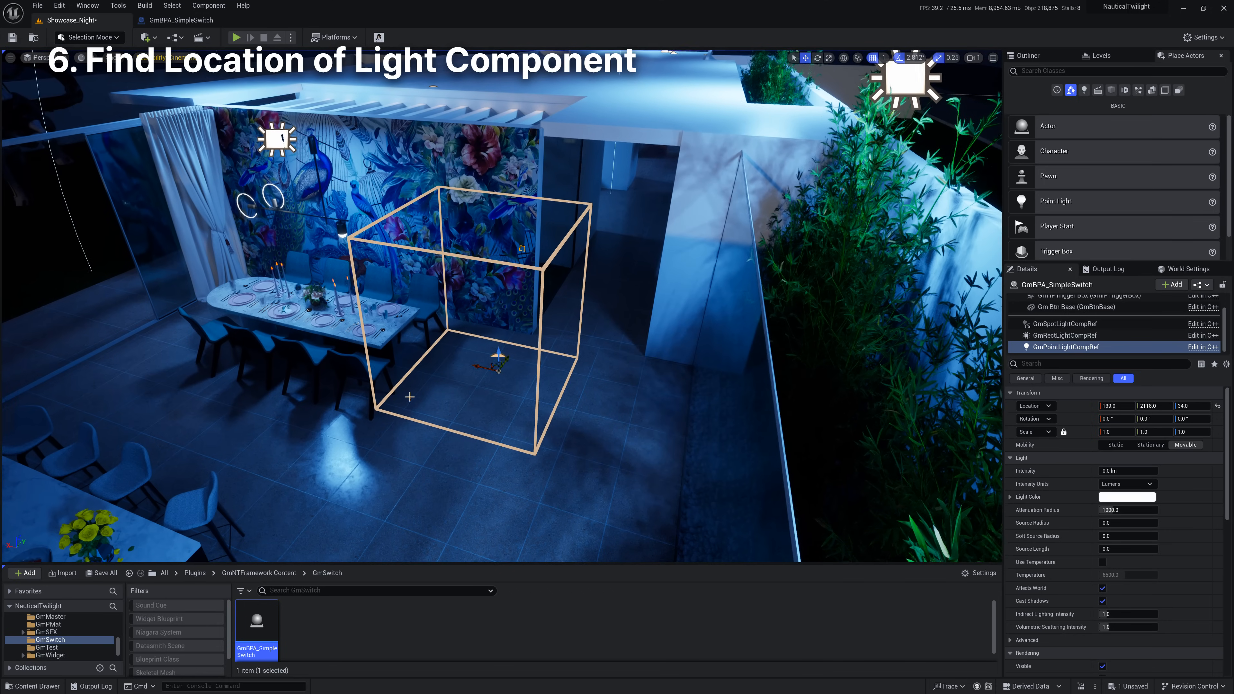
{"action": "left_click_drag", "start_coordinate": [498, 342], "coordinate": [503, 272]}
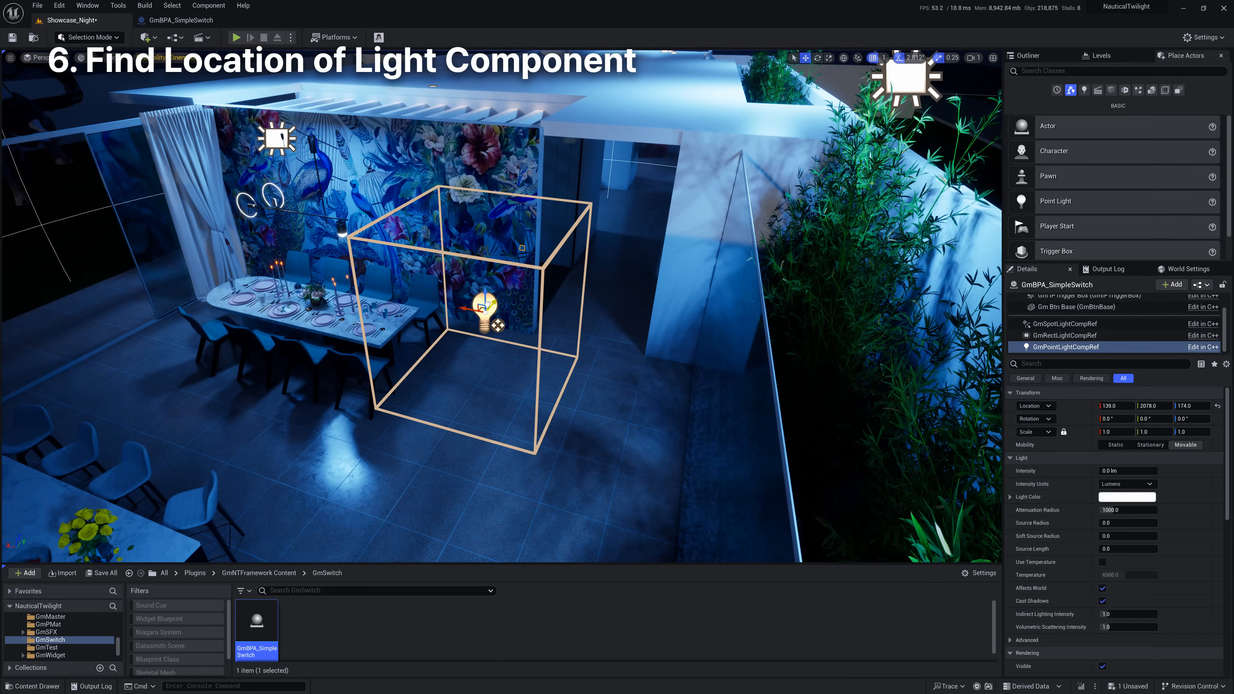
{"action": "left_click", "coordinate": [110, 578]}
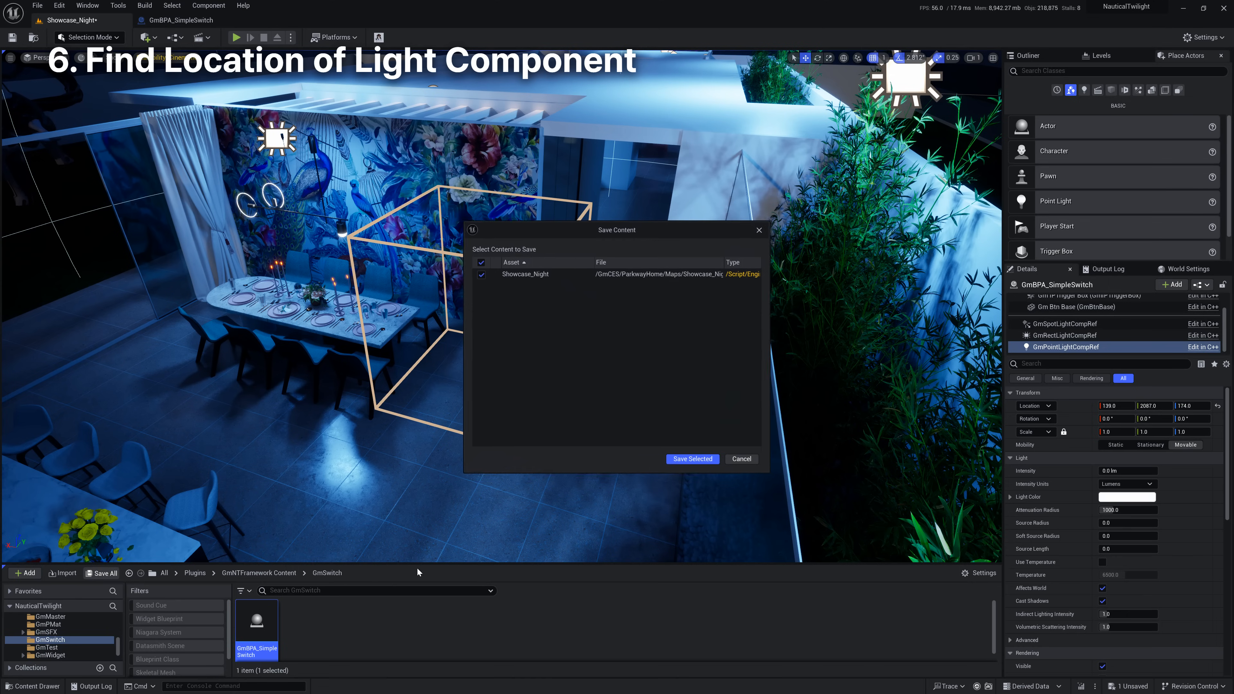
{"action": "left_click", "coordinate": [694, 461]}
- Play the level from the floor near the dining table and toggle the light at the wall switch
{"action": "right_click_drag", "start_coordinate": [501, 513], "coordinate": [469, 554]}
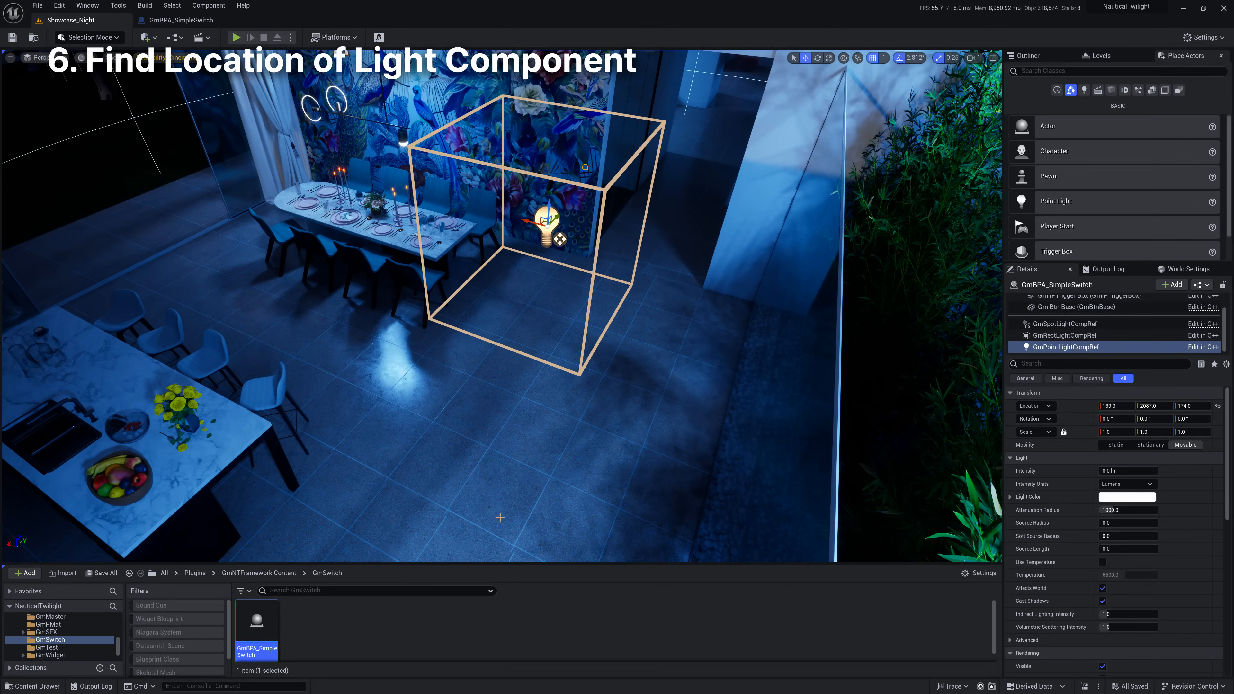
{"action": "right_click", "coordinate": [507, 524]}
{"action": "left_click", "coordinate": [544, 514]}
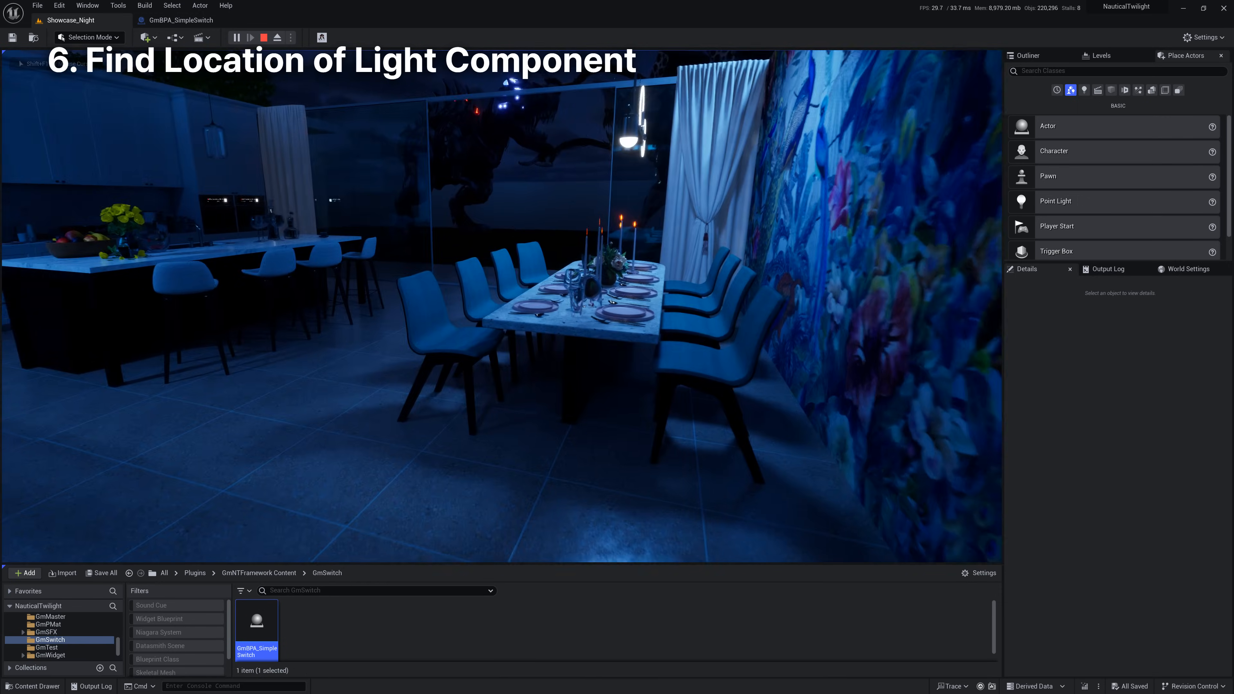
{"action": "key", "text": "w"}
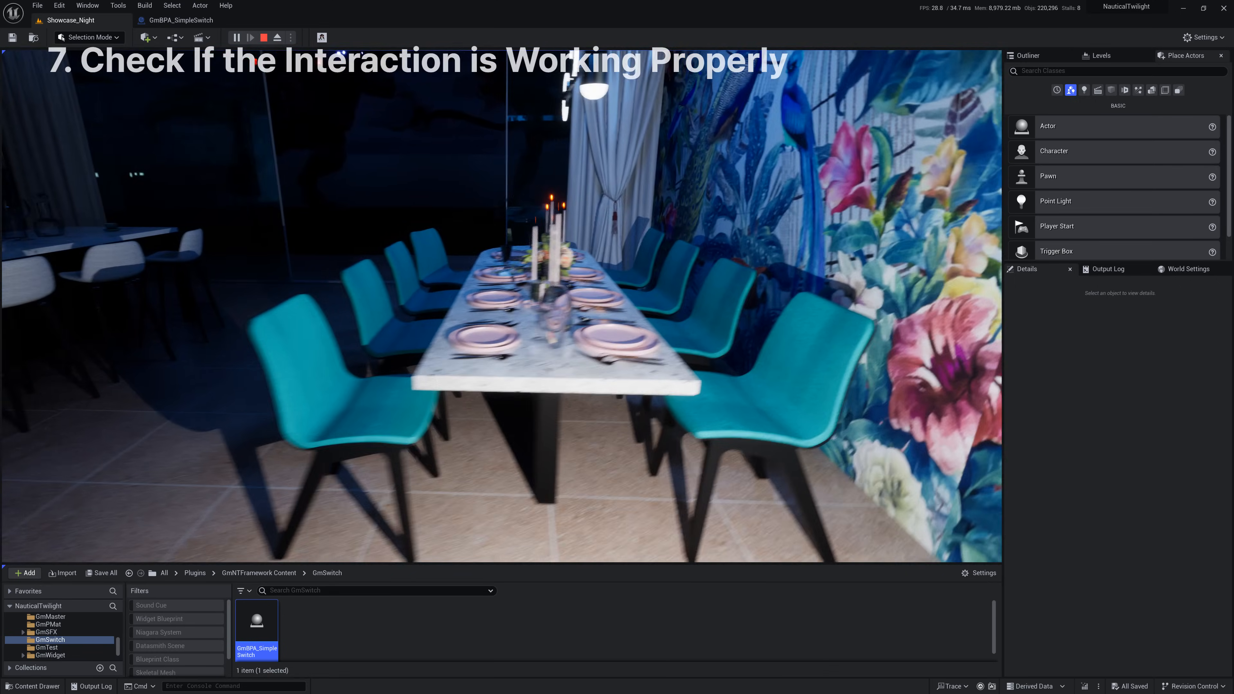
{"action": "key", "text": "s"}
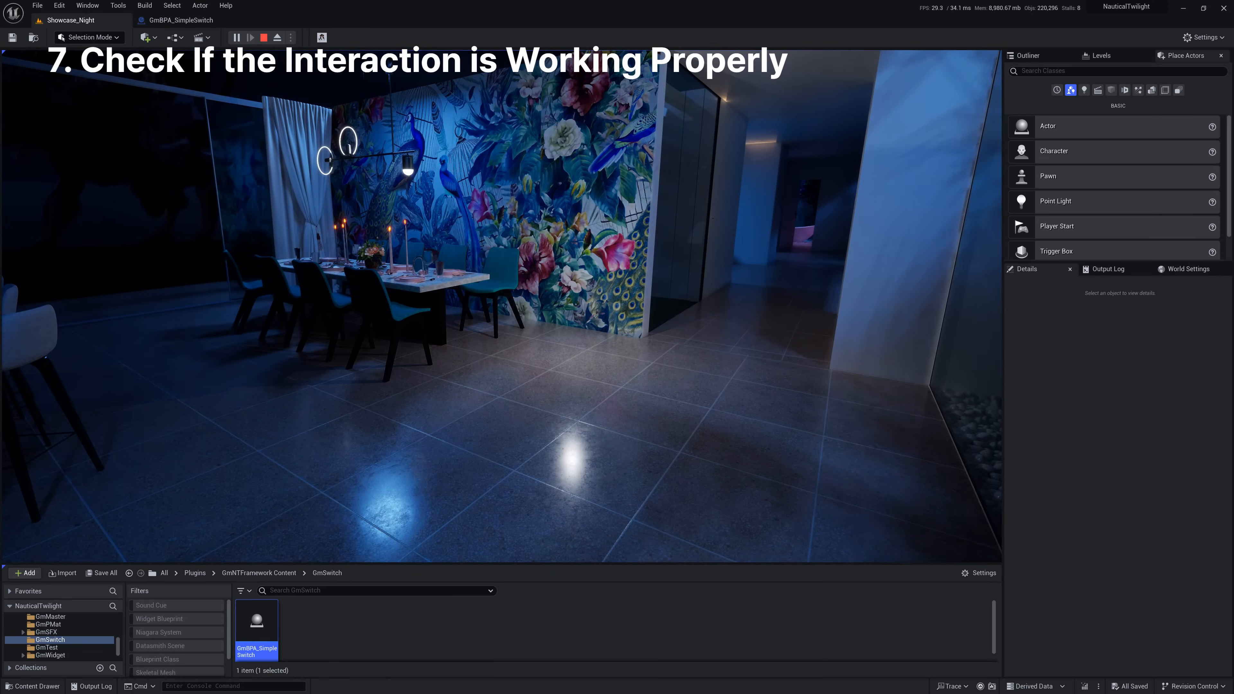
{"action": "key", "text": "w"}
{"action": "key", "text": "e"}
{"action": "key", "text": "s"}
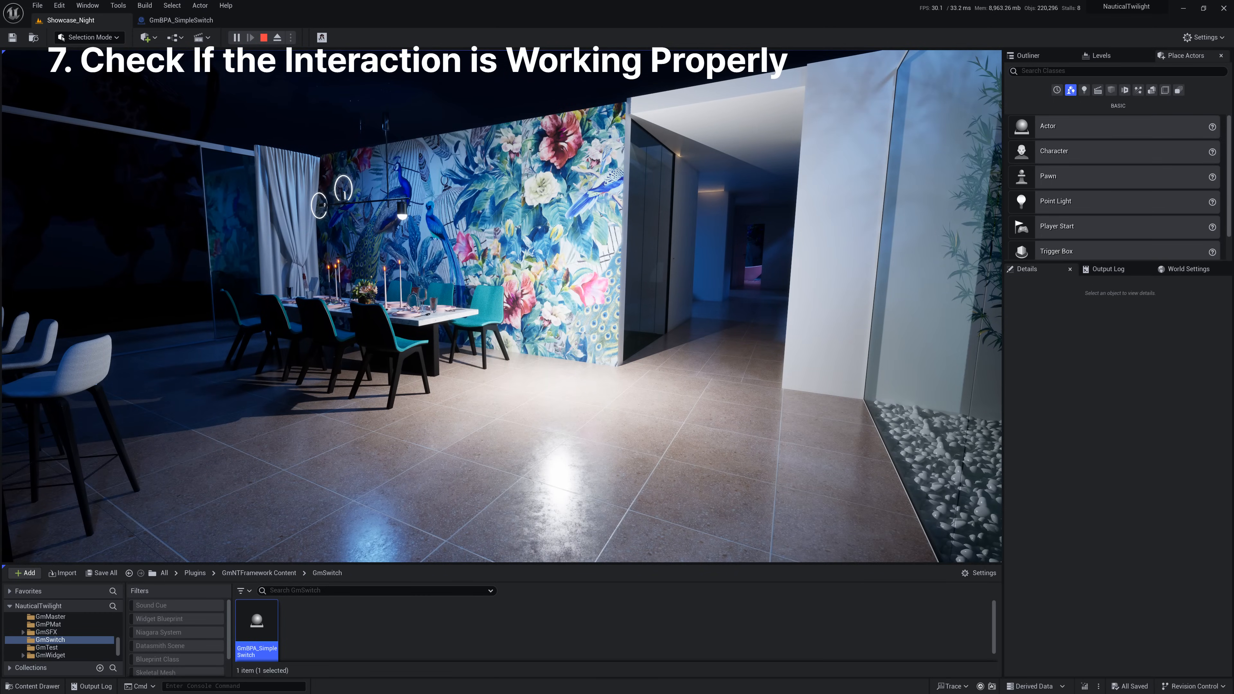
- Walk in and out of the trigger zone to check how the light reacts, and end the play session
{"action": "key", "text": "w"}
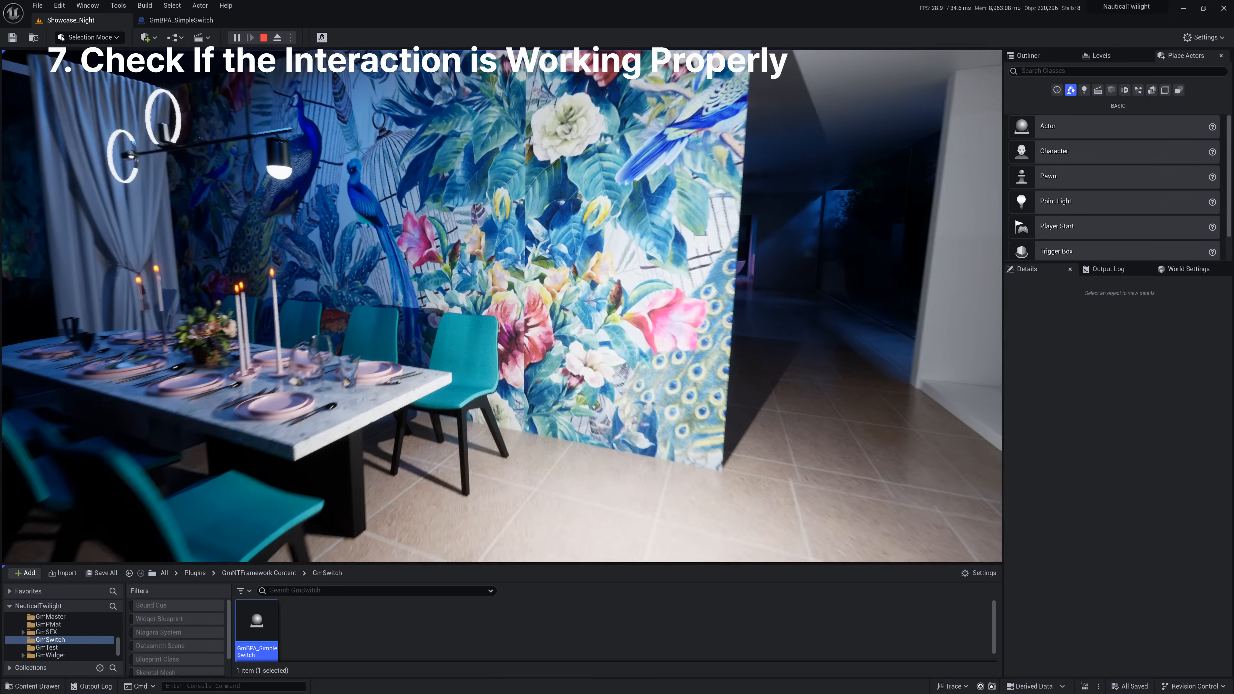
{"action": "key", "text": "s"}
{"action": "key", "text": "w"}
{"action": "key", "text": "s"}
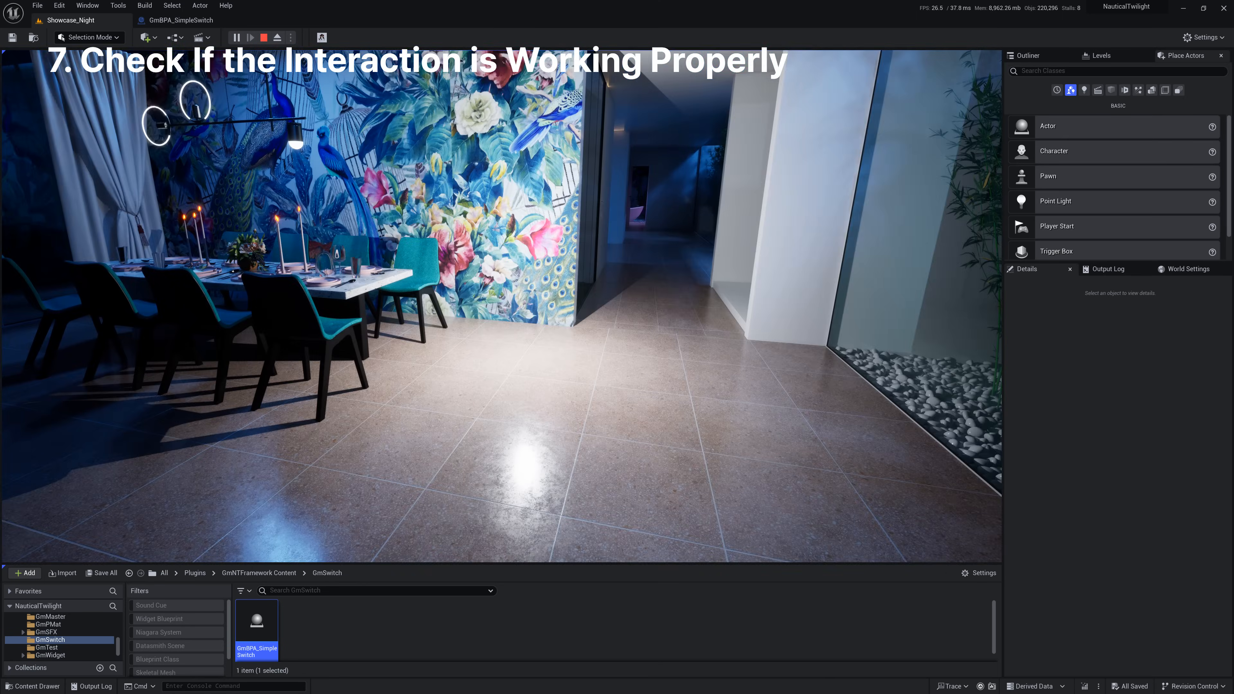
{"action": "key", "text": "w"}
{"action": "key", "text": "s"}
{"action": "key", "text": "s"}
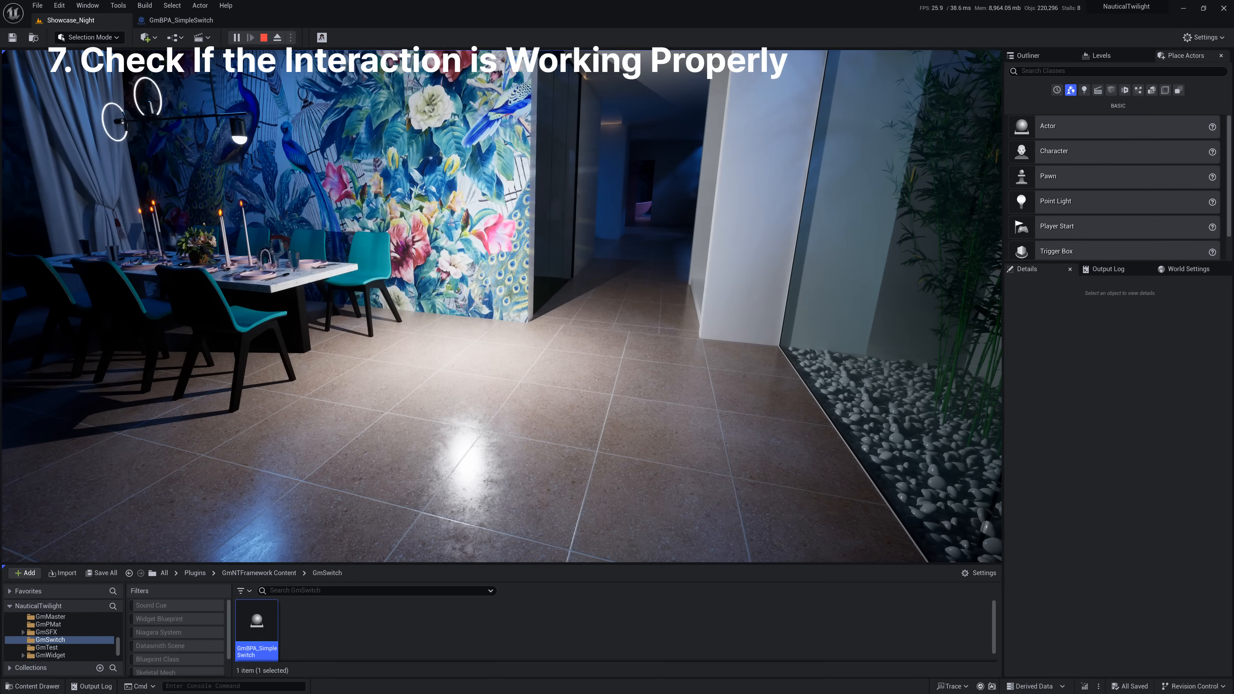
{"action": "key", "text": "Escape"}
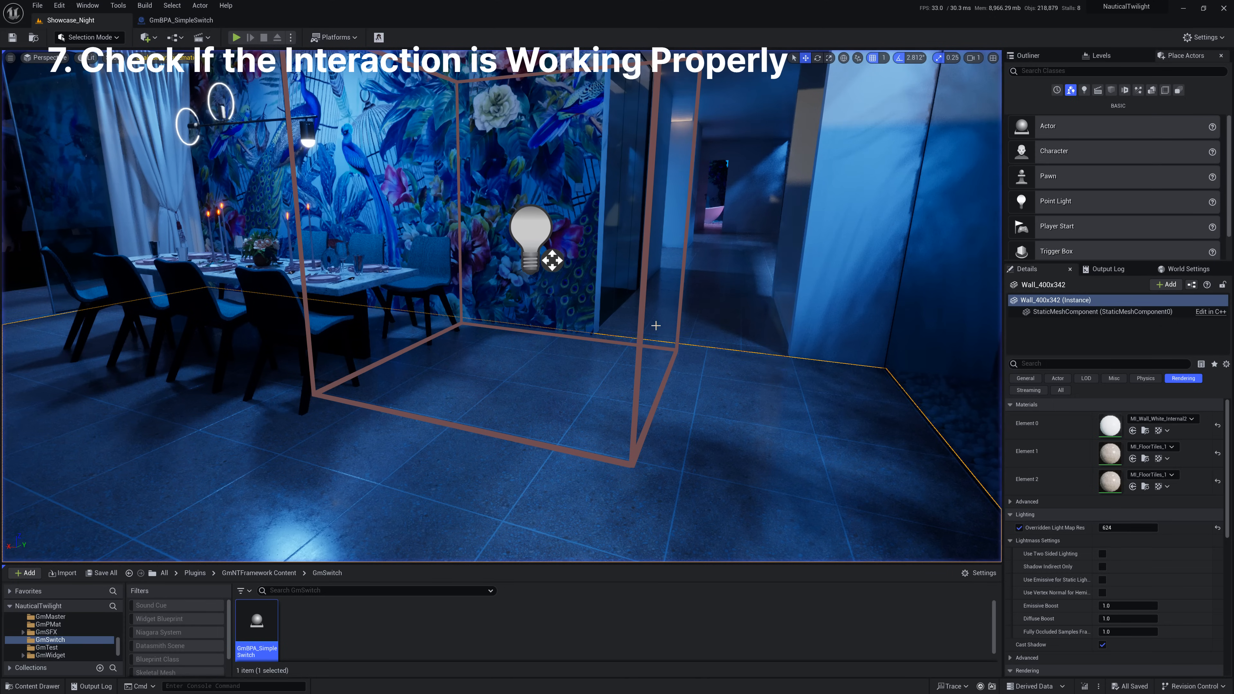
- Enable All Auto Reverse on the placed GmBPA_SimpleSwitch actor and save the level
{"action": "left_click", "coordinate": [529, 238]}
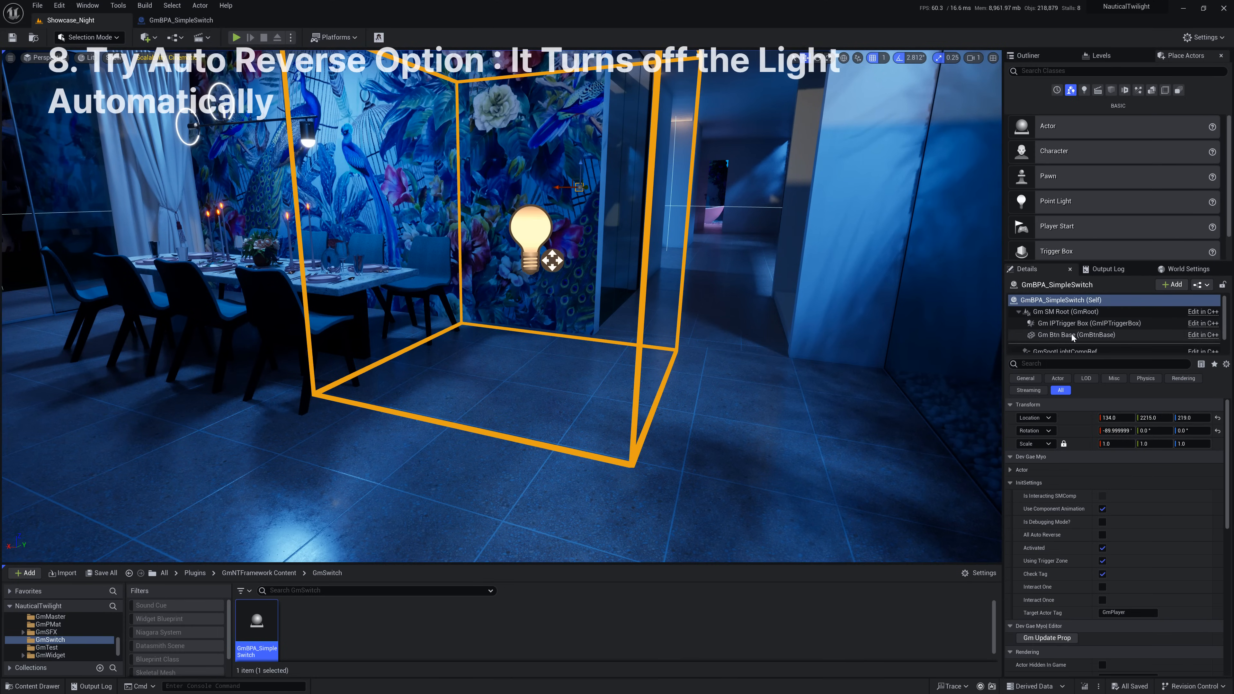
{"action": "left_click", "coordinate": [1064, 301]}
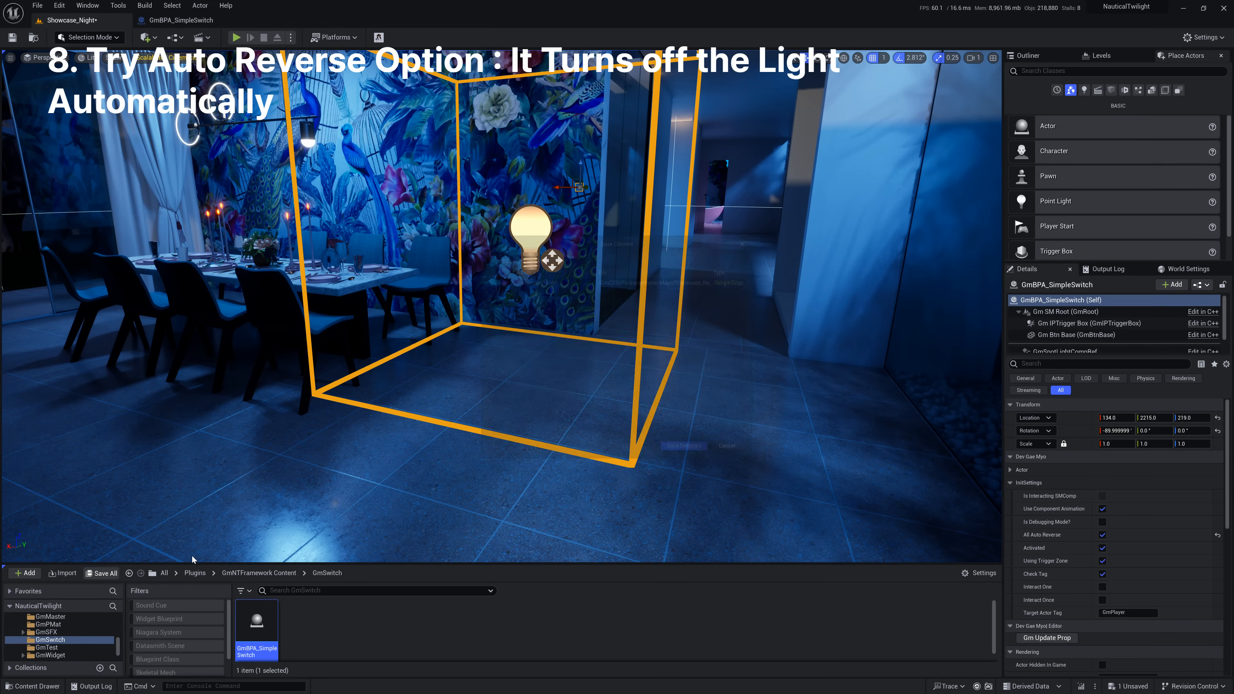
- Play the level from the floor beside the trigger box to test the light's auto reverse, and end the session
{"action": "right_click_drag", "start_coordinate": [610, 416], "coordinate": [610, 450]}
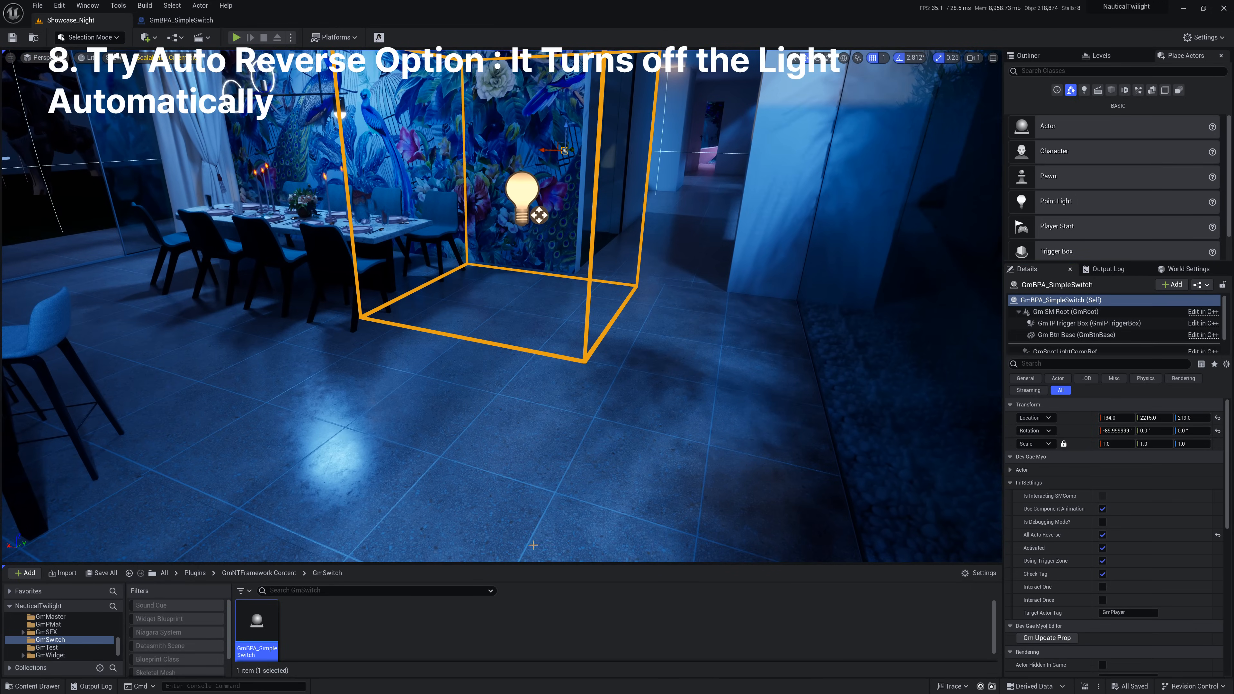
{"action": "left_click", "coordinate": [551, 529]}
{"action": "key", "text": "alt+p"}
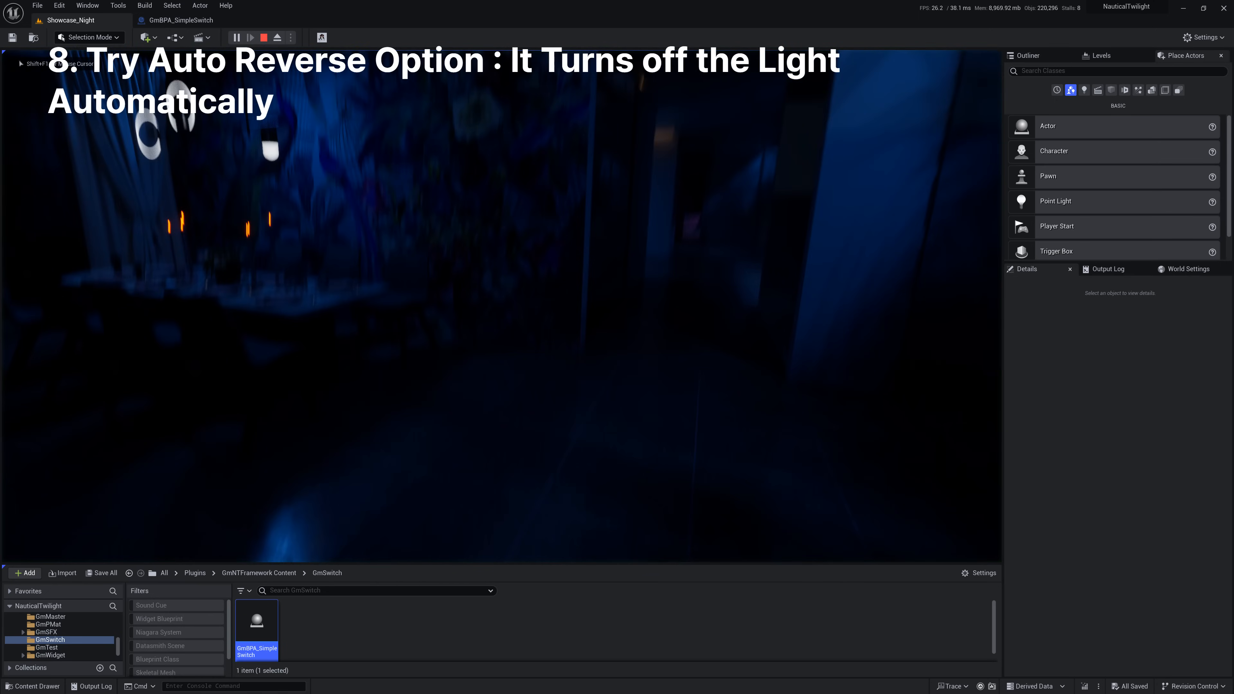
{"action": "key", "text": "w"}
{"action": "key", "text": "s"}
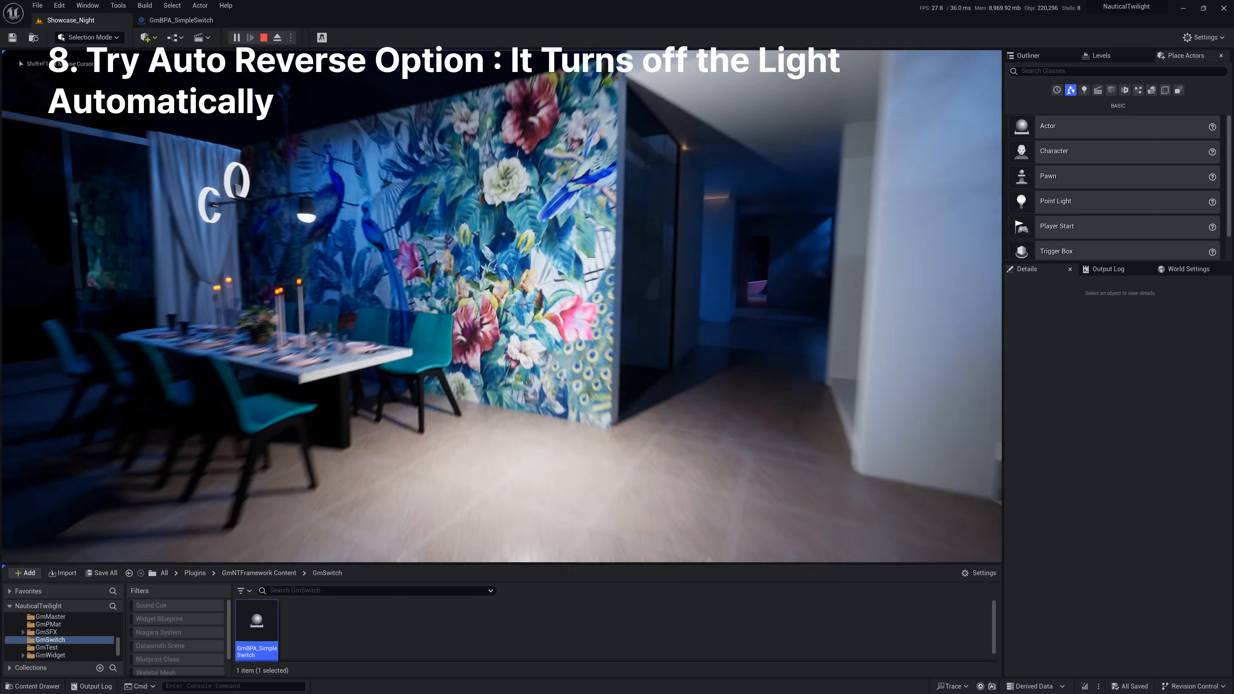
{"action": "key", "text": "s"}
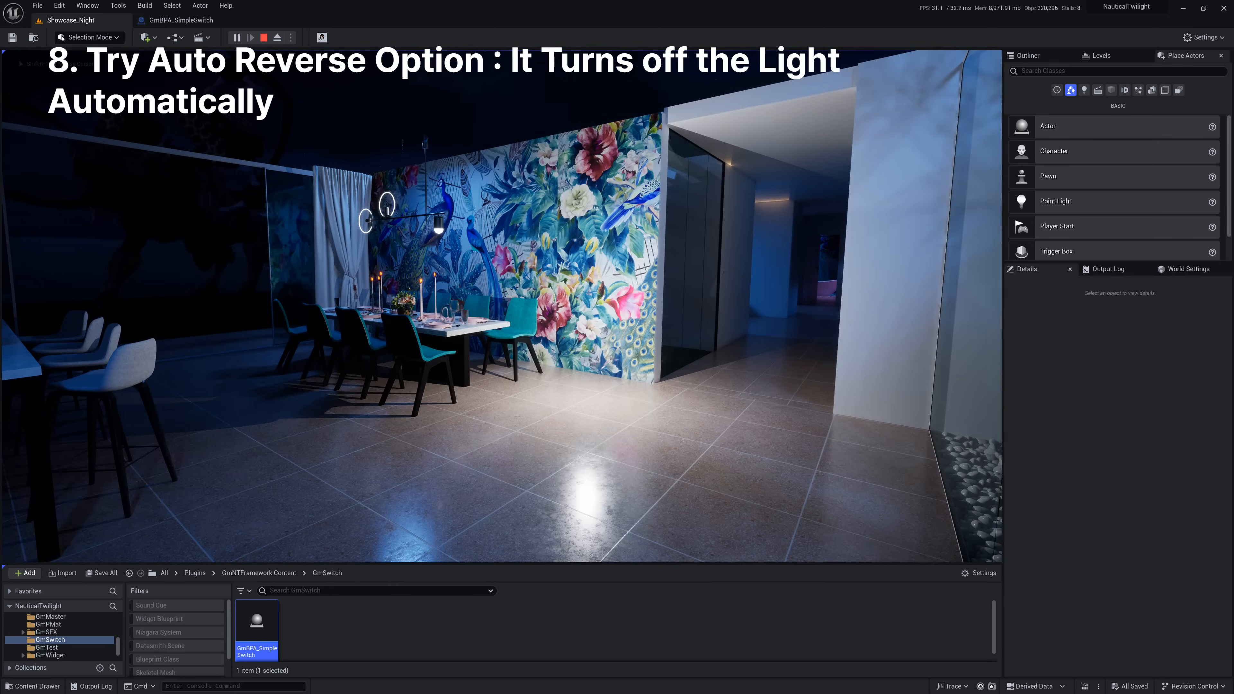
{"action": "key", "text": "w"}
{"action": "key", "text": "s"}
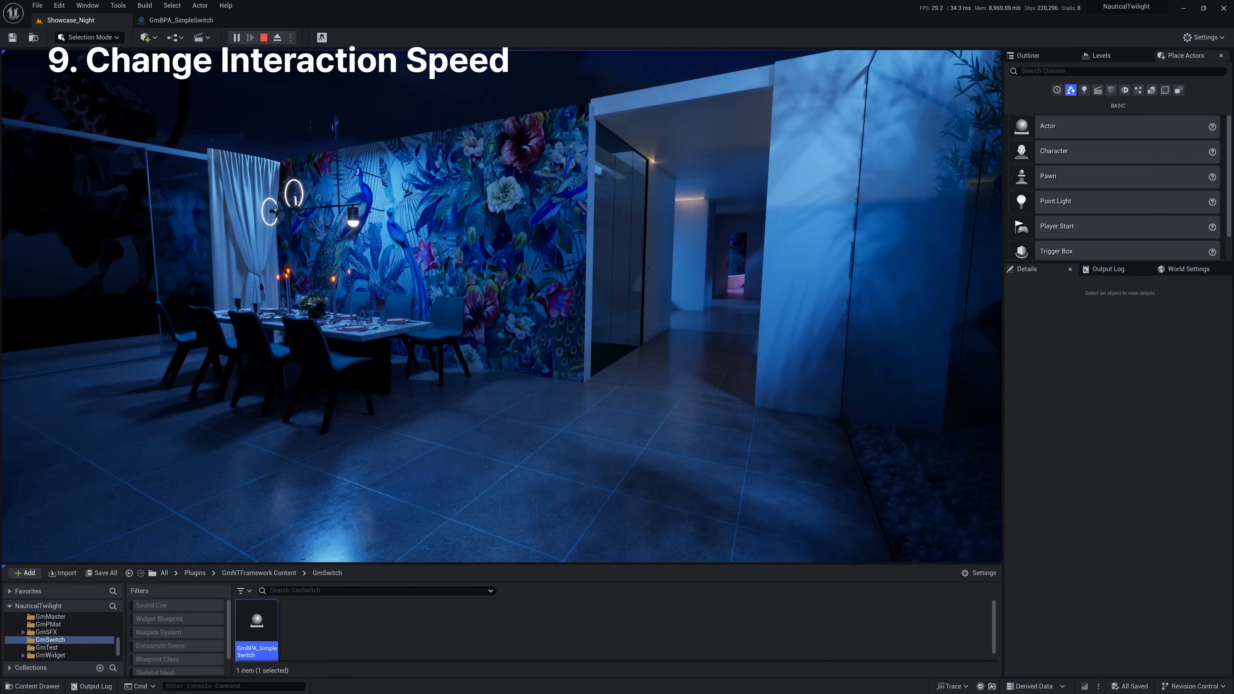
{"action": "key", "text": "Escape"}
- Set the Gm Btn Base component's interaction speed to GmSlowest and save the level
{"action": "left_click", "coordinate": [518, 295]}
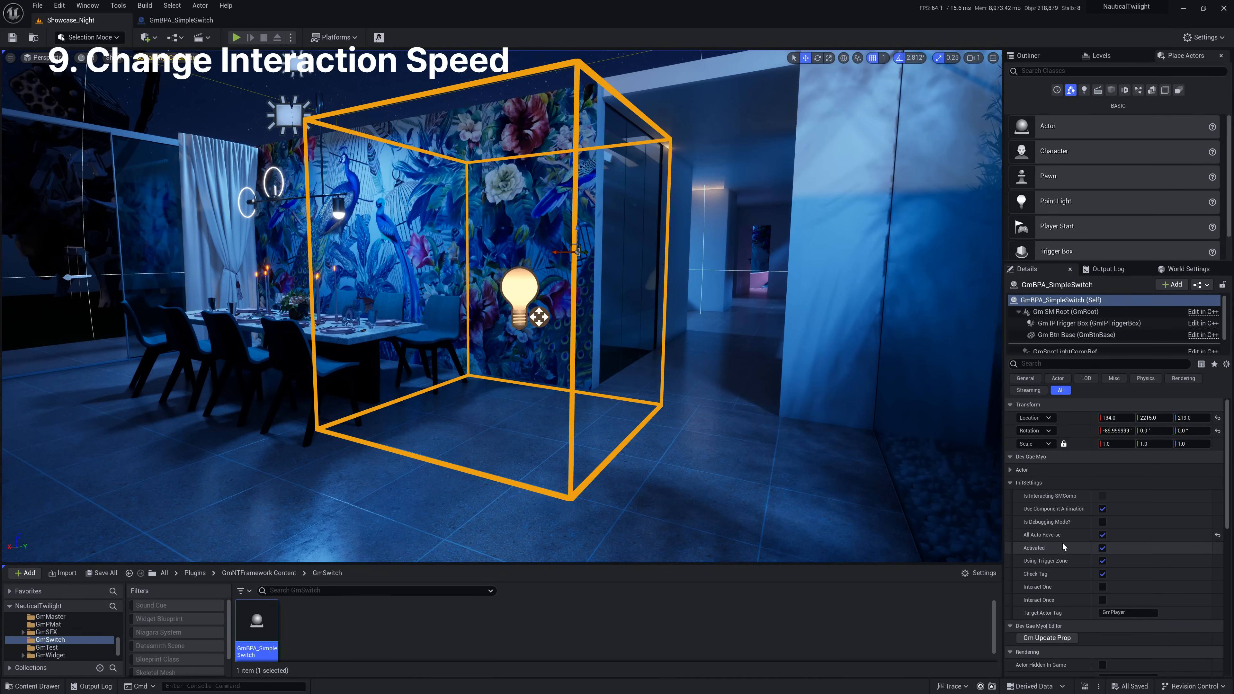
{"action": "scroll", "coordinate": [1064, 542], "scroll_direction": "down", "scroll_amount": 2}
{"action": "left_click", "coordinate": [1093, 336]}
{"action": "scroll", "coordinate": [1064, 530], "scroll_direction": "down", "scroll_amount": 10}
{"action": "scroll", "coordinate": [1073, 616], "scroll_direction": "down", "scroll_amount": 1}
{"action": "left_click", "coordinate": [1123, 578]}
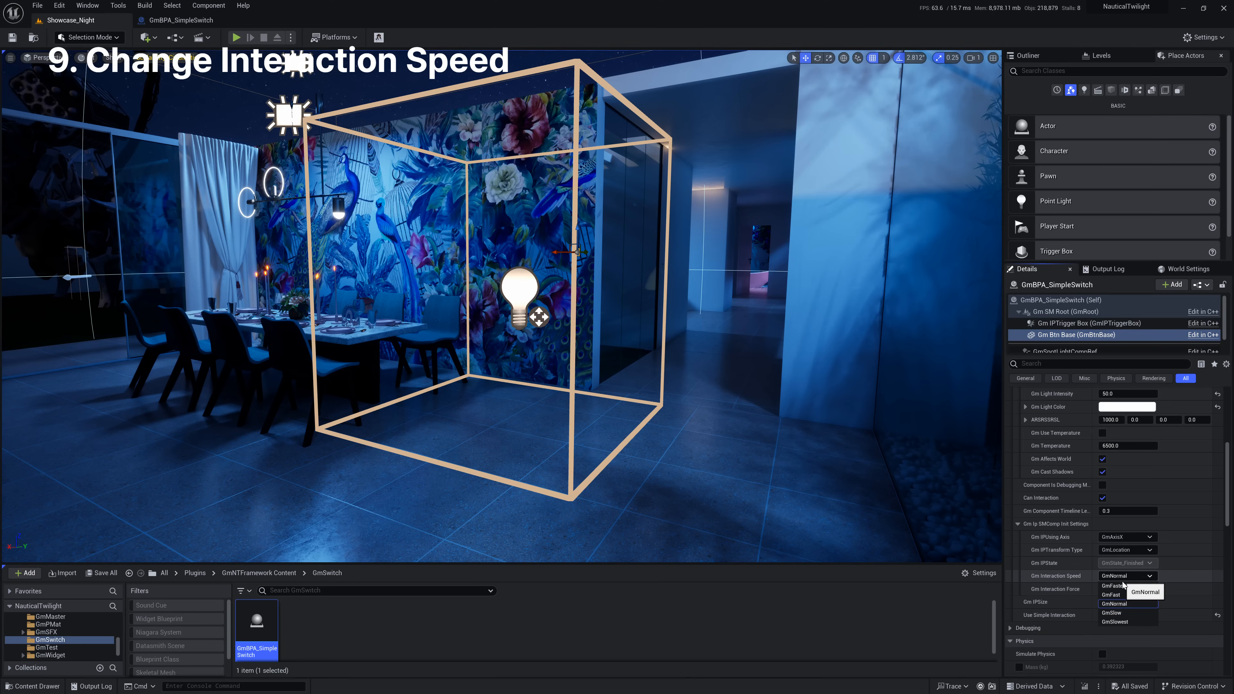
{"action": "left_click", "coordinate": [1119, 622]}
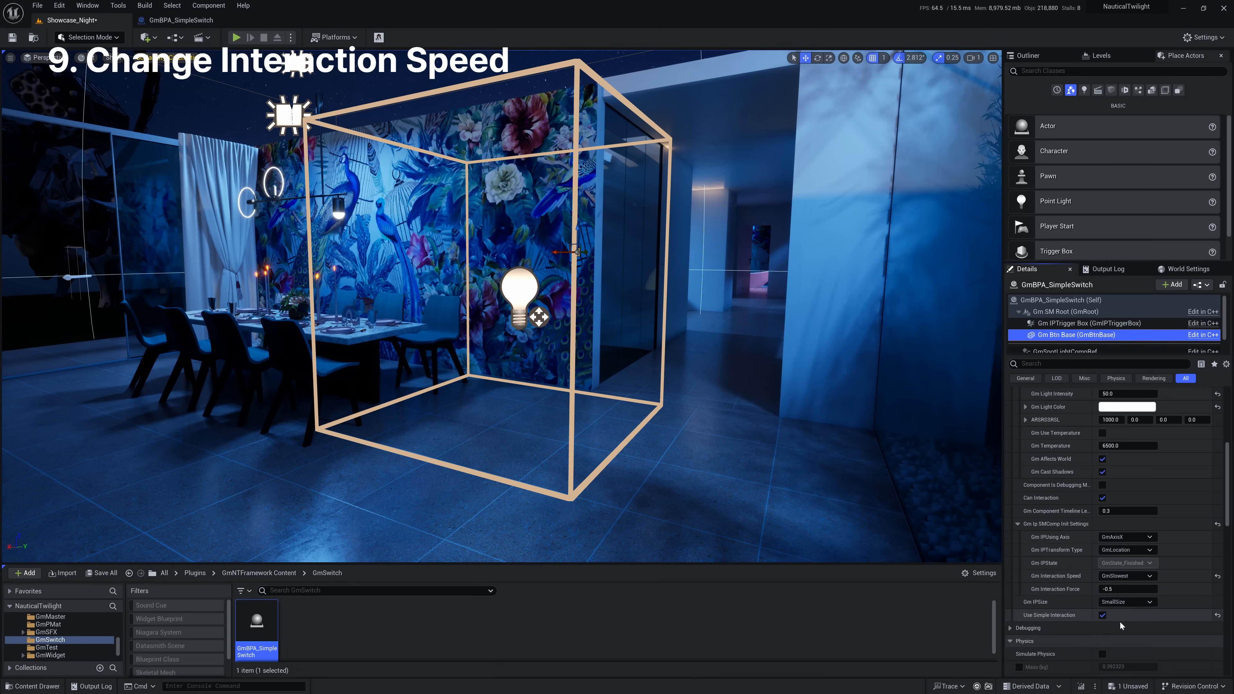
{"action": "left_click", "coordinate": [101, 573]}
{"action": "left_click", "coordinate": [705, 465]}
- Play the level from the floor near the trigger box and turn on the light to check the slowest speed
{"action": "key", "text": "s"}
{"action": "mouse_move", "coordinate": [587, 545]}
{"action": "right_mouse_down"}
{"action": "mouse_move", "coordinate": [573, 545]}
{"action": "mouse_move", "coordinate": [587, 545]}
{"action": "right_mouse_up"}
{"action": "right_click", "coordinate": [587, 545]}
{"action": "left_click", "coordinate": [617, 539]}
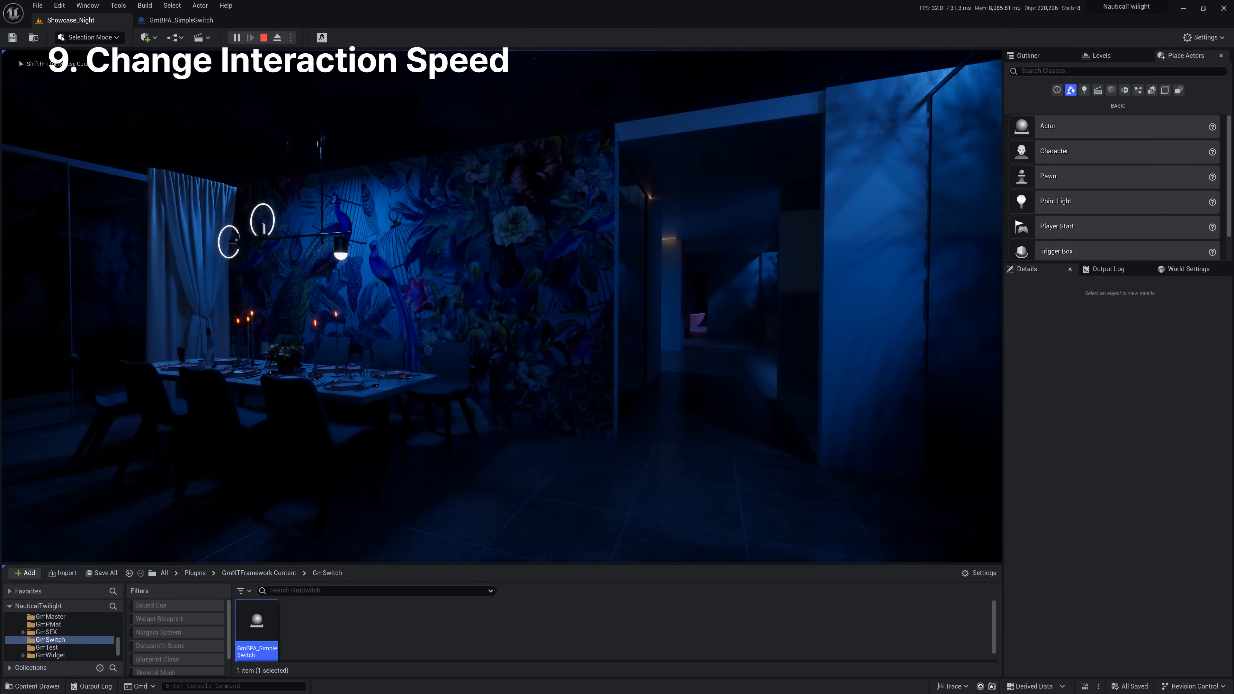
{"action": "key", "text": "w"}
{"action": "key", "text": "e"}
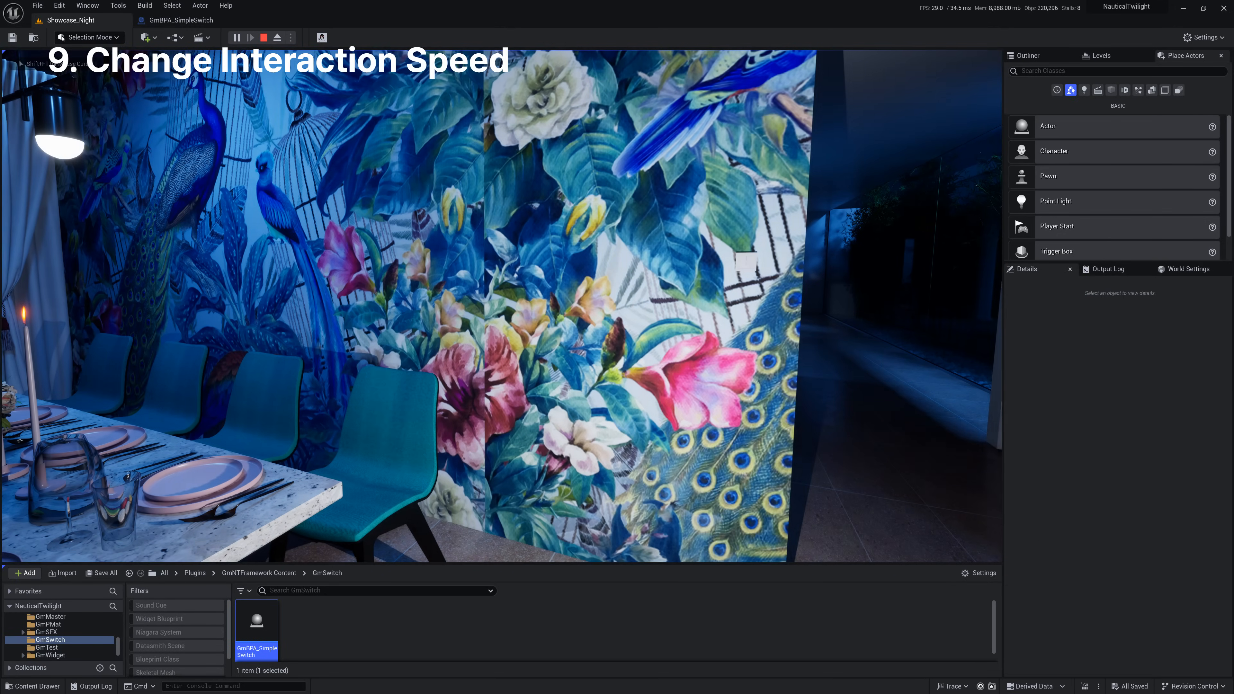
{"action": "key", "text": "s"}
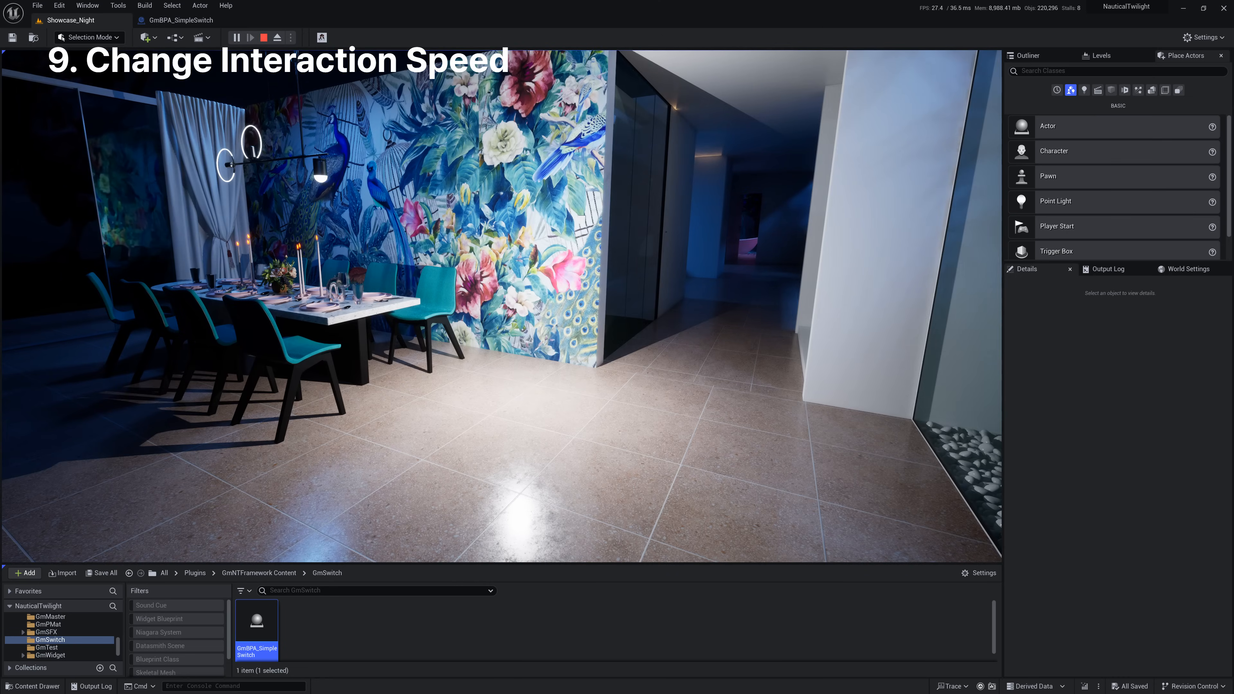
- Trigger the switch repeatedly to compare the slow light transitions, and end the play session
{"action": "key", "text": "w"}
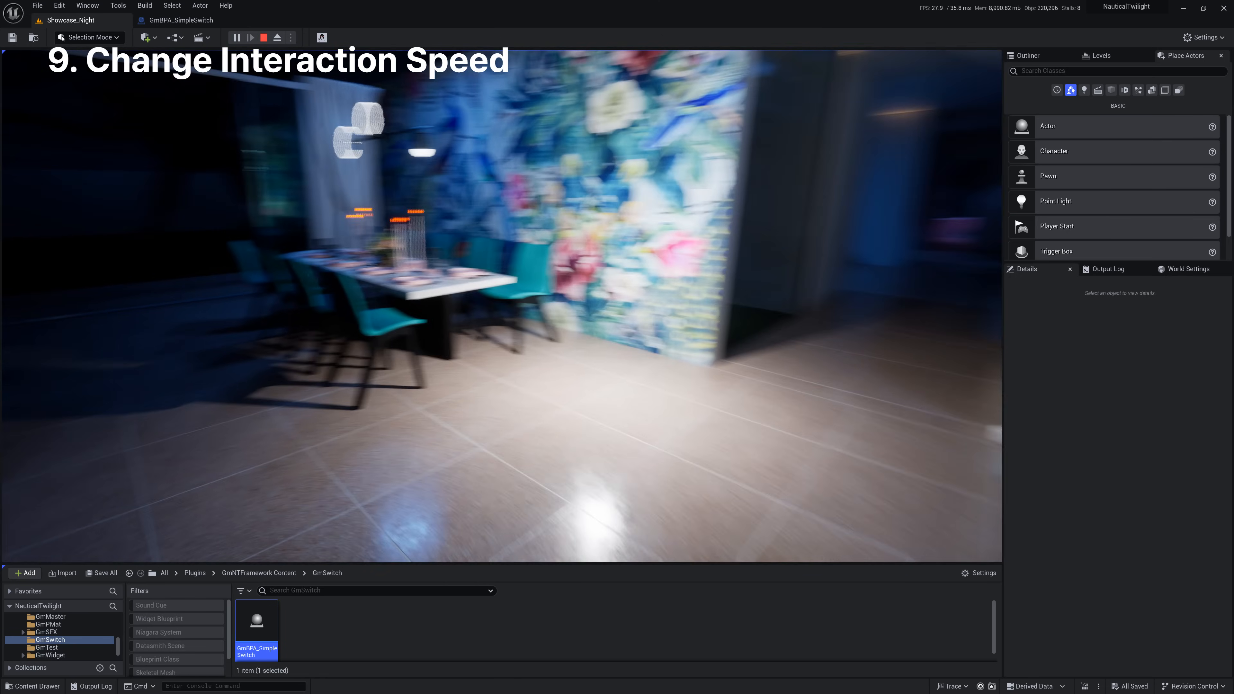
{"action": "key", "text": "e"}
{"action": "key", "text": "s"}
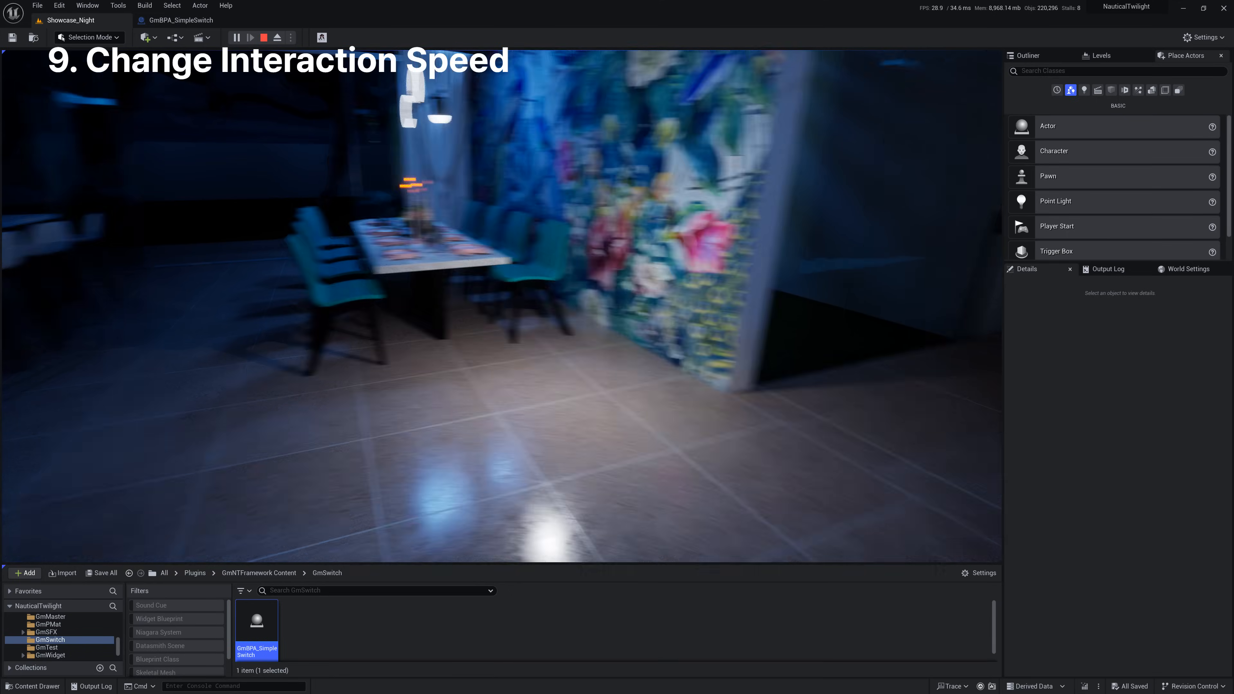
{"action": "key", "text": "w"}
{"action": "key", "text": "e"}
{"action": "key", "text": "s"}
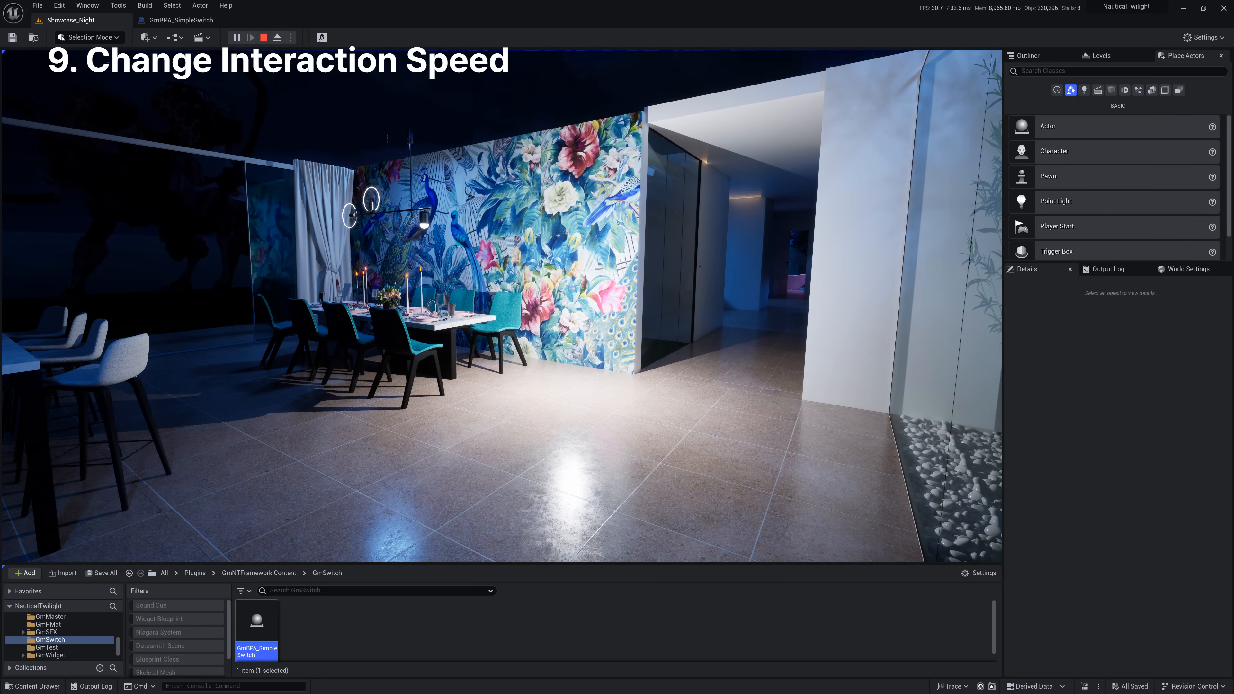
{"action": "key", "text": "e"}
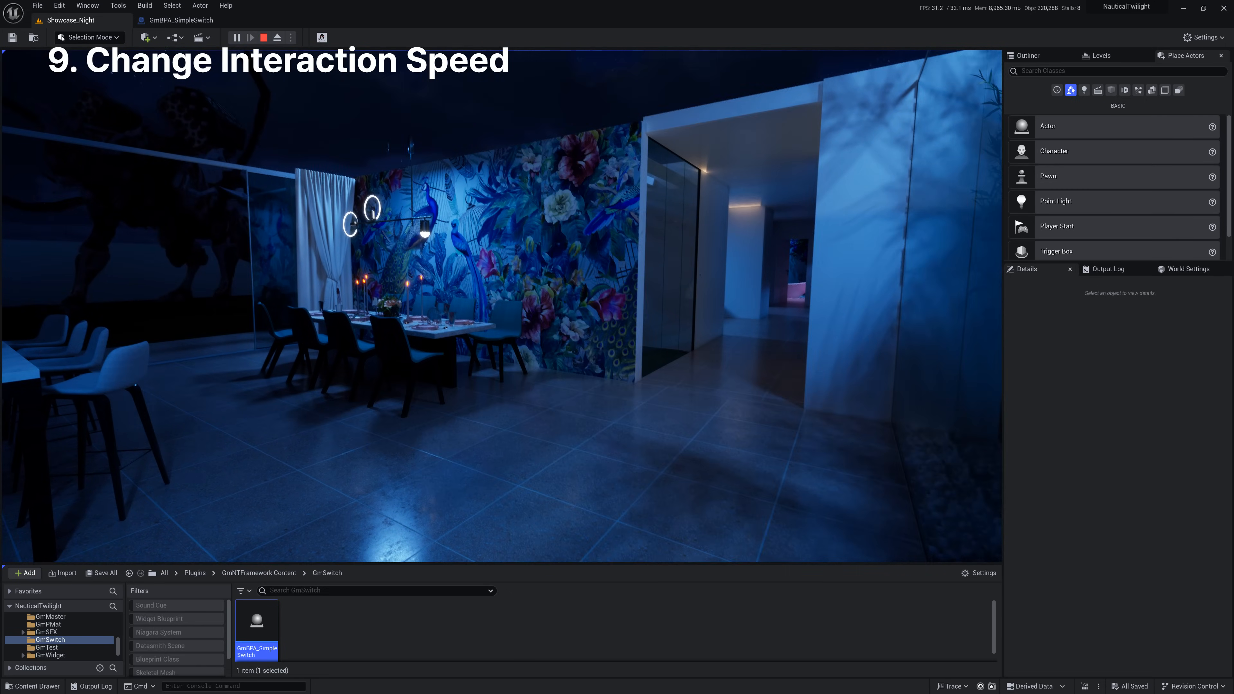
{"action": "key", "text": "Escape"}
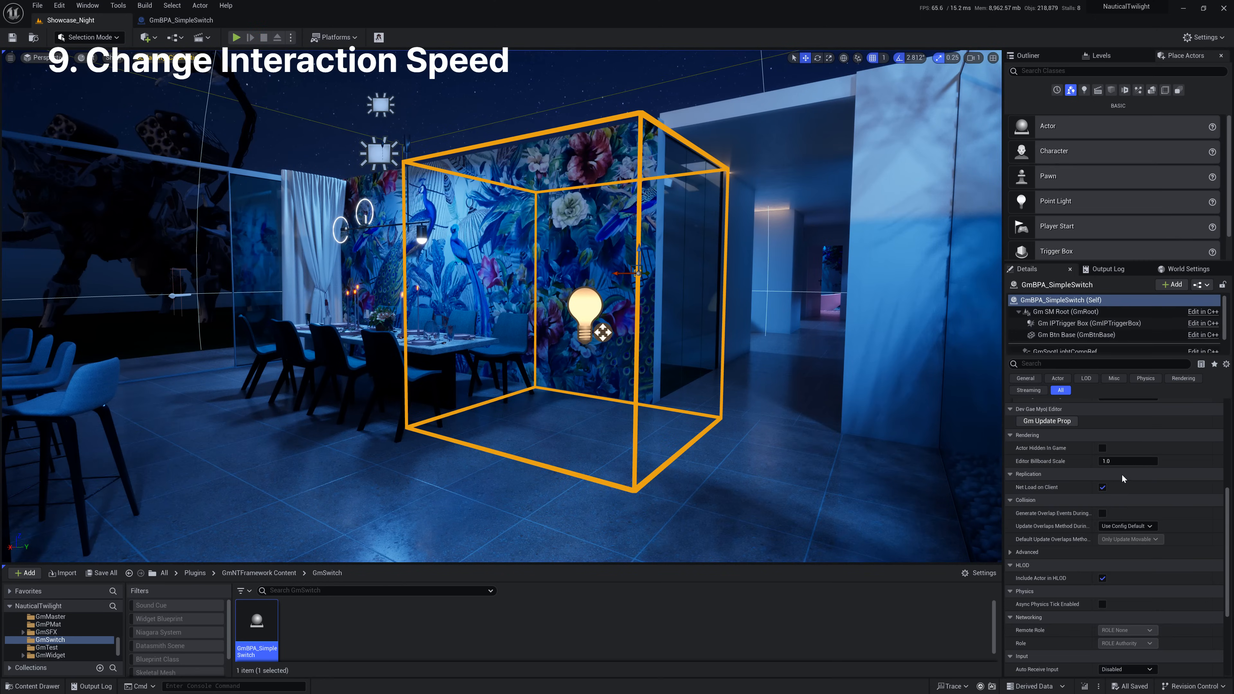
- Set the Gm Btn Base component's interaction speed to GmFastest and save the level
{"action": "left_click", "coordinate": [1078, 334]}
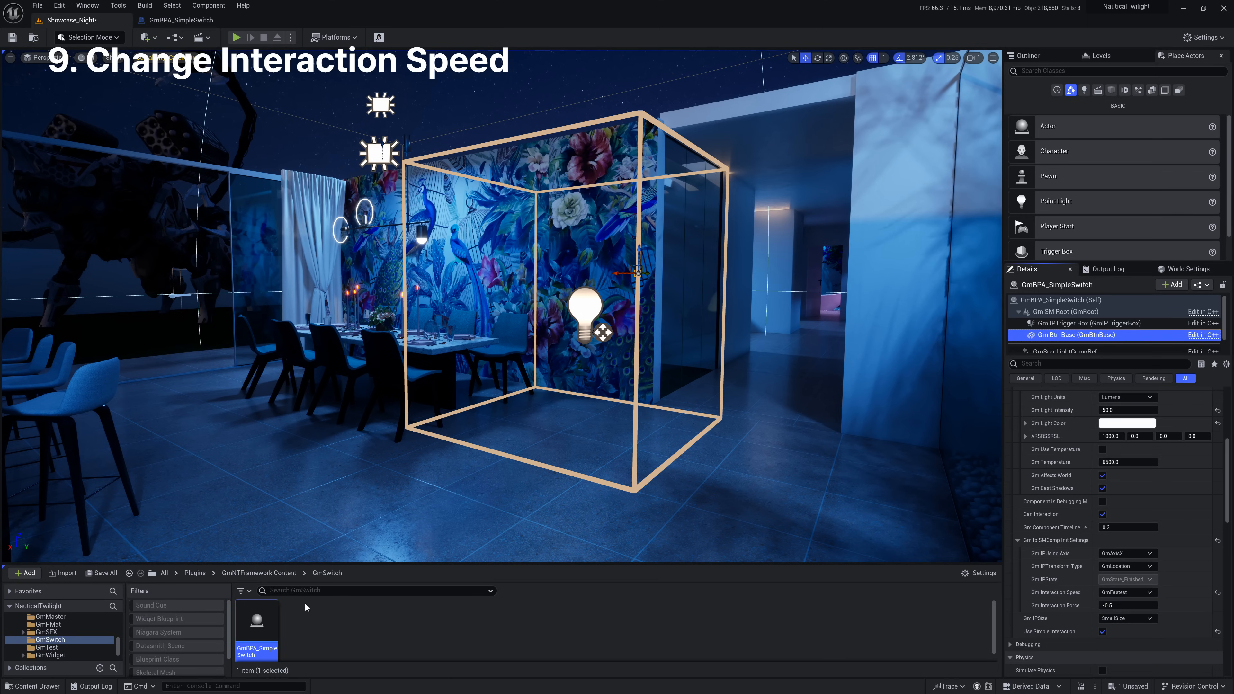
{"action": "left_click", "coordinate": [91, 574]}
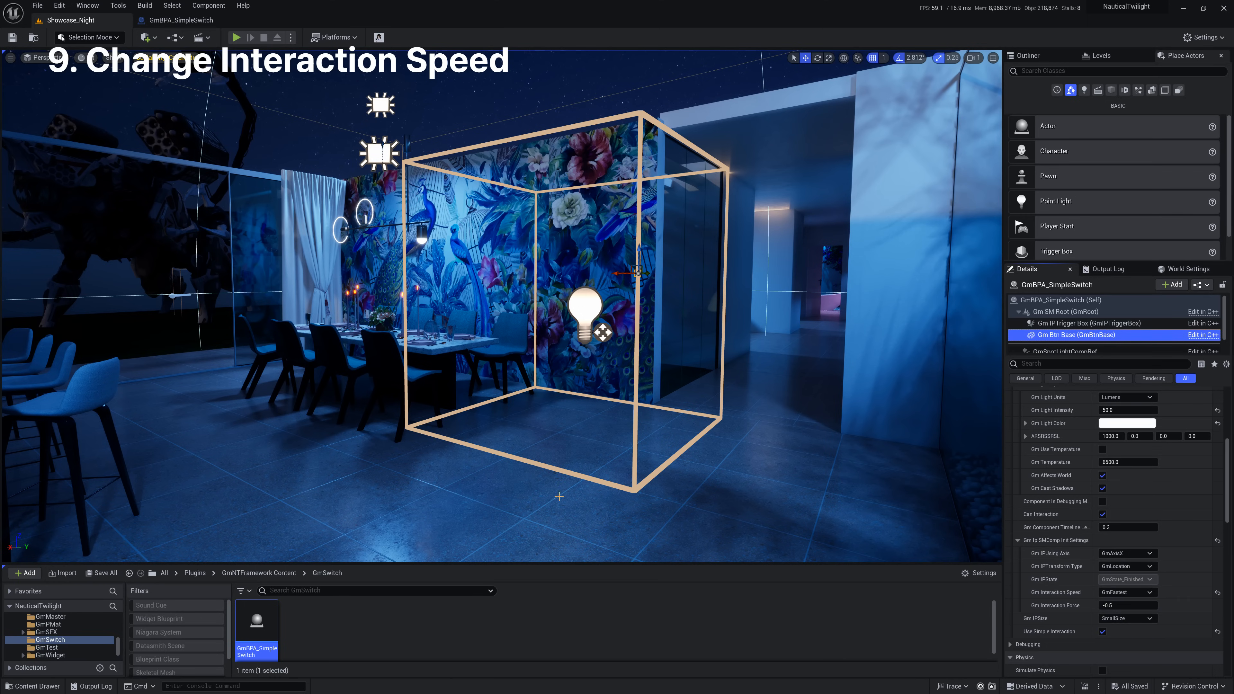
- Play the level from the floor near the trigger box, trigger the switch repeatedly to check the fastest speed, and end the session
{"action": "right_click_drag", "start_coordinate": [461, 505], "coordinate": [460, 545]}
{"action": "right_click", "coordinate": [460, 544]}
{"action": "left_click", "coordinate": [504, 531]}
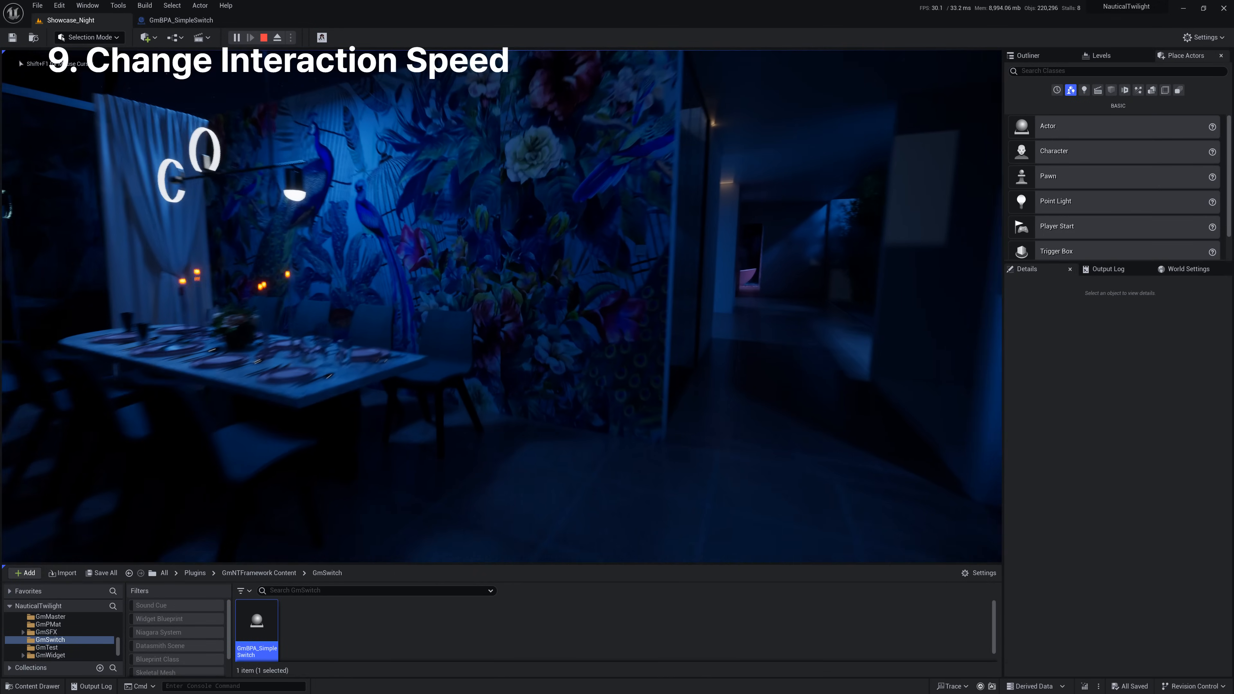
{"action": "key", "text": "w"}
{"action": "key", "text": "s"}
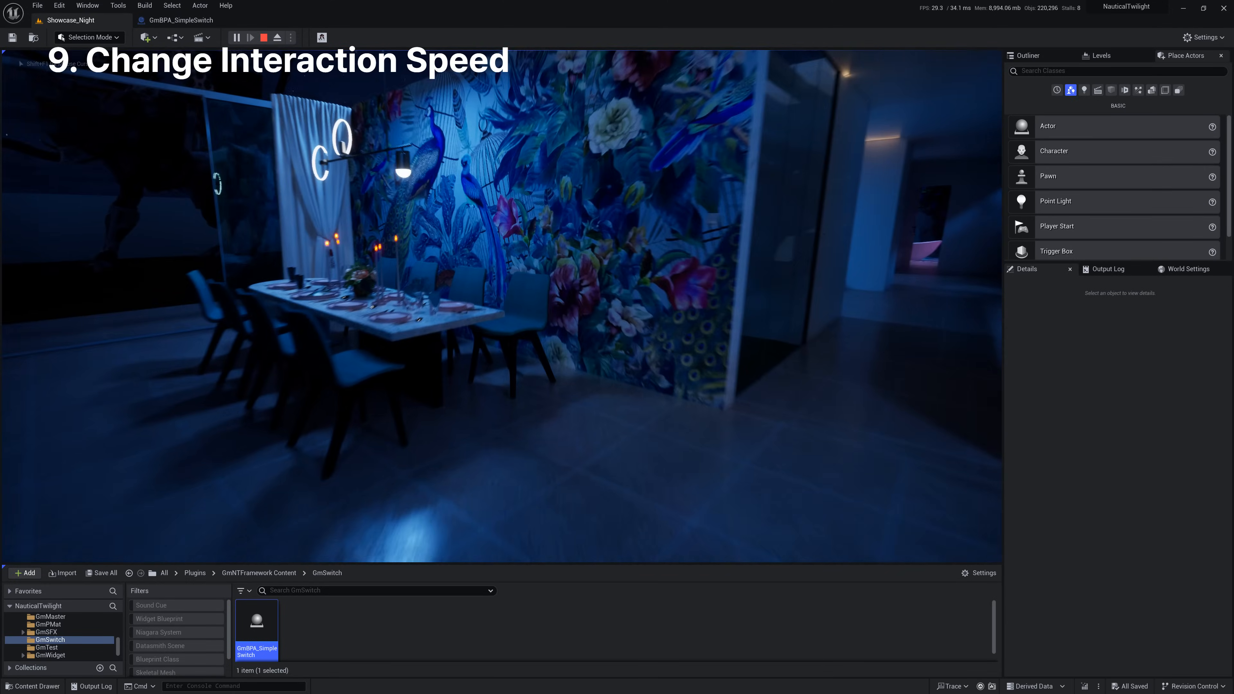
{"action": "key", "text": "w"}
{"action": "key", "text": "s"}
{"action": "key", "text": "w"}
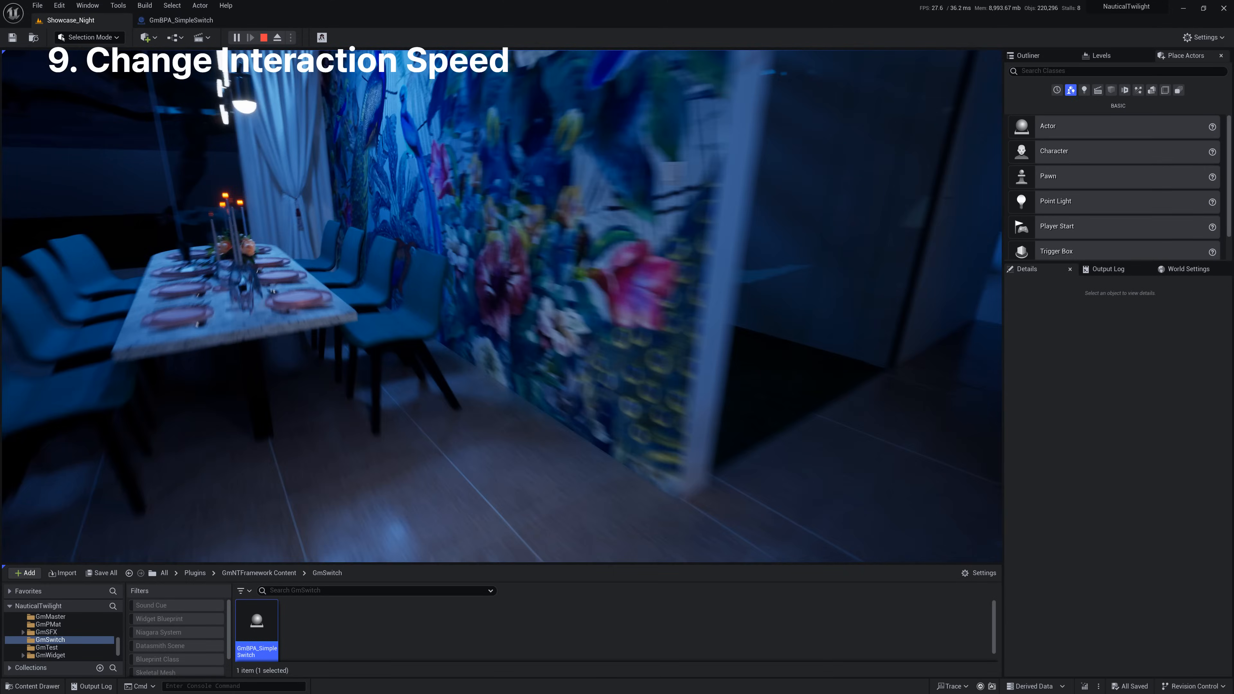
{"action": "key", "text": "s"}
{"action": "key", "text": "w"}
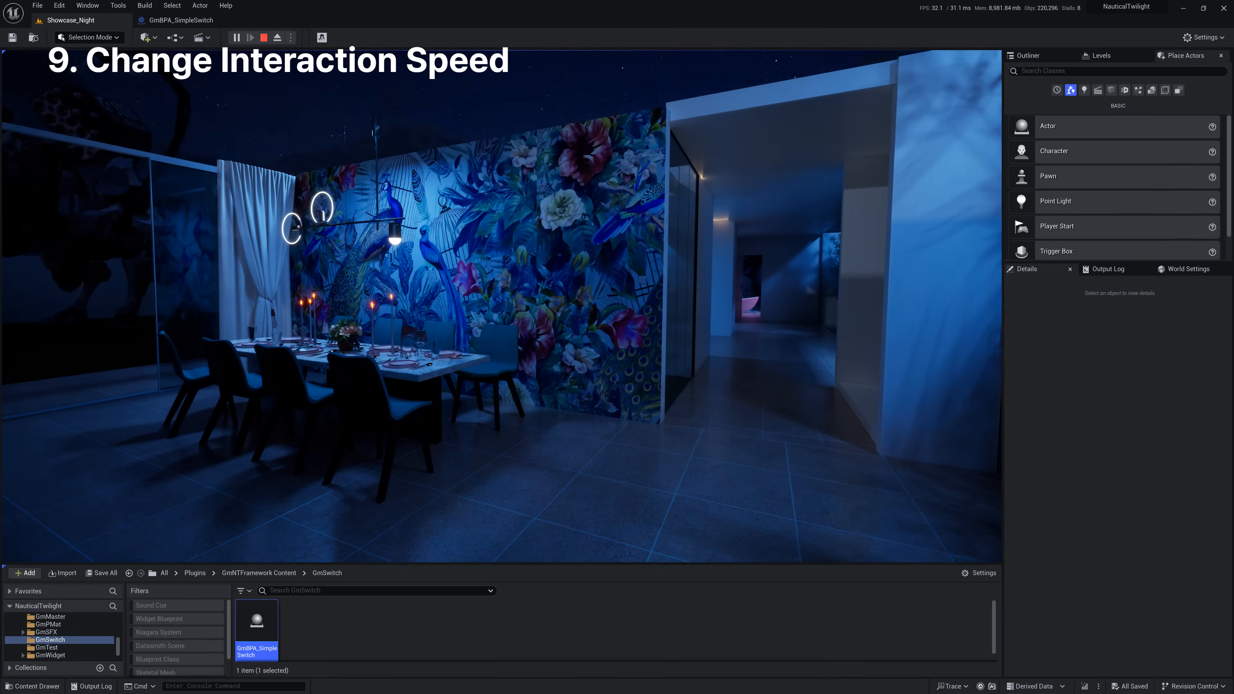
{"action": "key", "text": "Escape"}
- Turn off Use Component Animation in the GmBPA_SimpleSwitch actor's init settings and save the level
{"action": "left_click", "coordinate": [613, 322]}
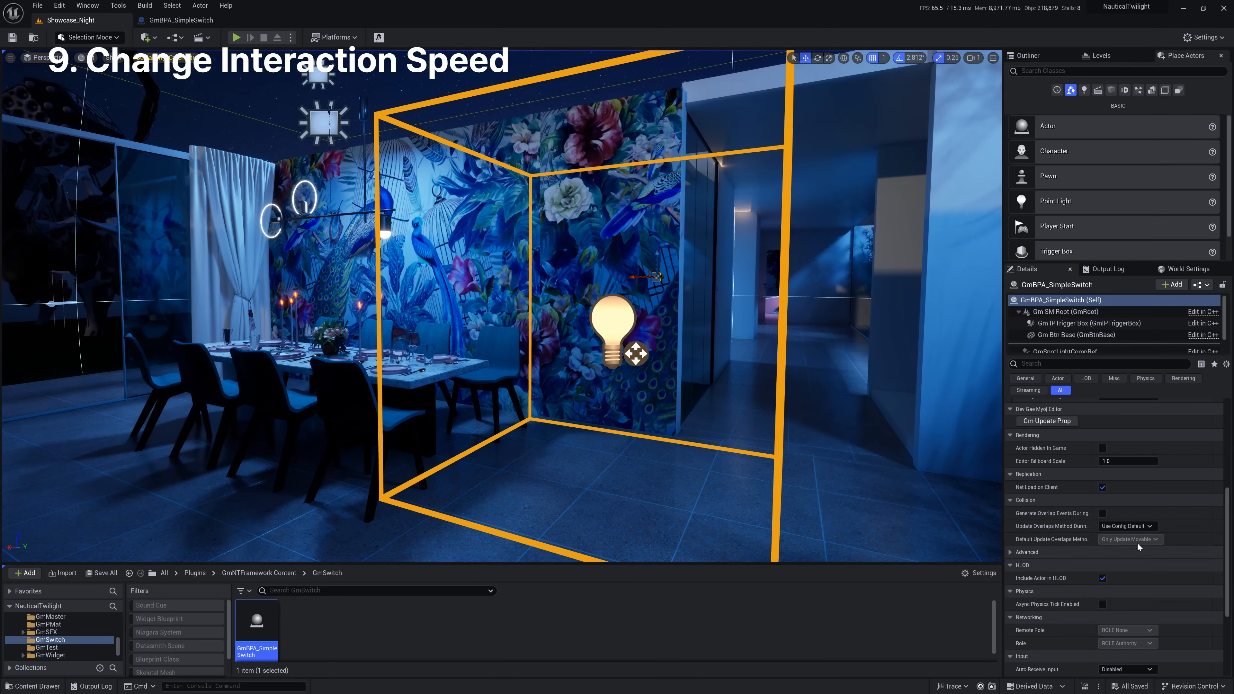
{"action": "scroll", "coordinate": [1089, 522], "scroll_direction": "up", "scroll_amount": 10}
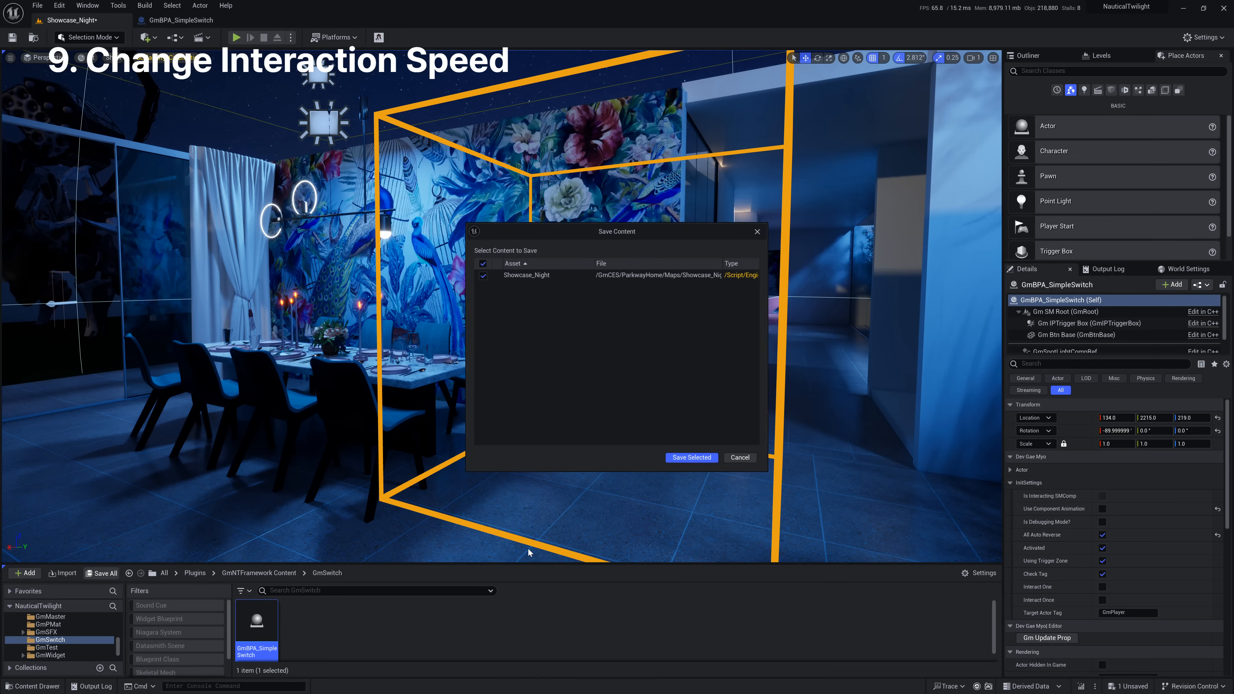
- Play the level from the floor in front of the trigger box and trigger the light repeatedly to test it without component animation
{"action": "key", "text": "s"}
{"action": "right_click_drag", "start_coordinate": [692, 500], "coordinate": [608, 512]}
{"action": "right_click", "coordinate": [609, 512]}
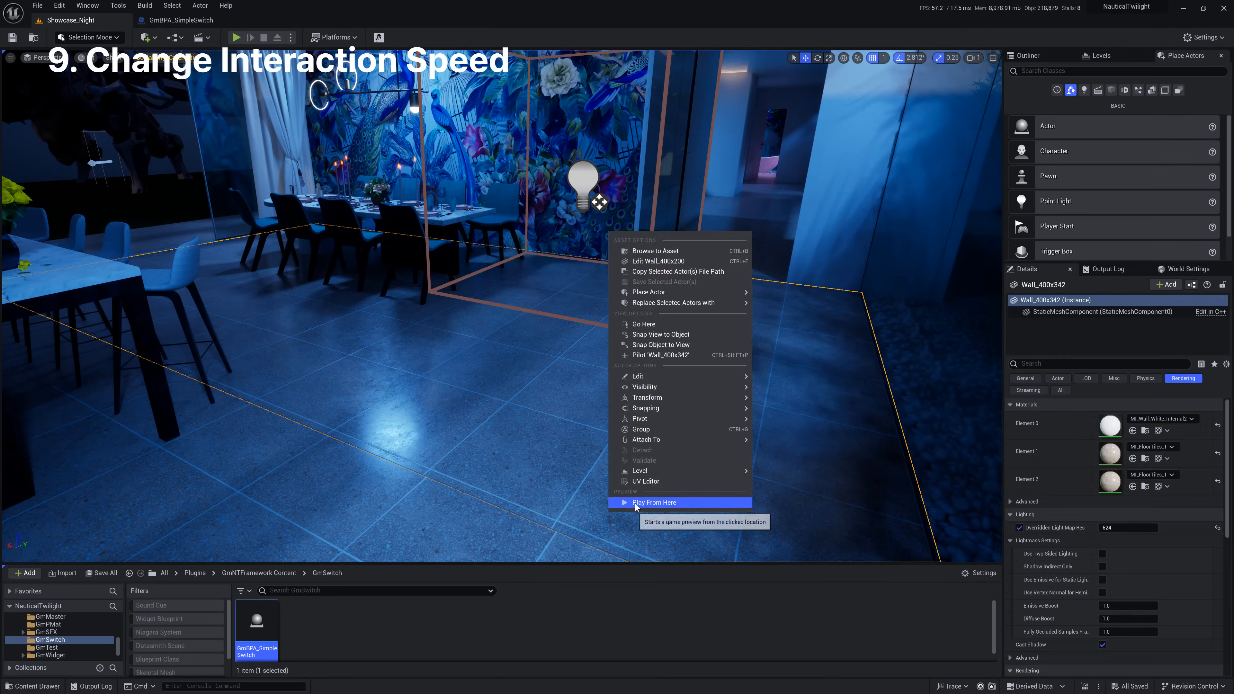
{"action": "left_click", "coordinate": [636, 504]}
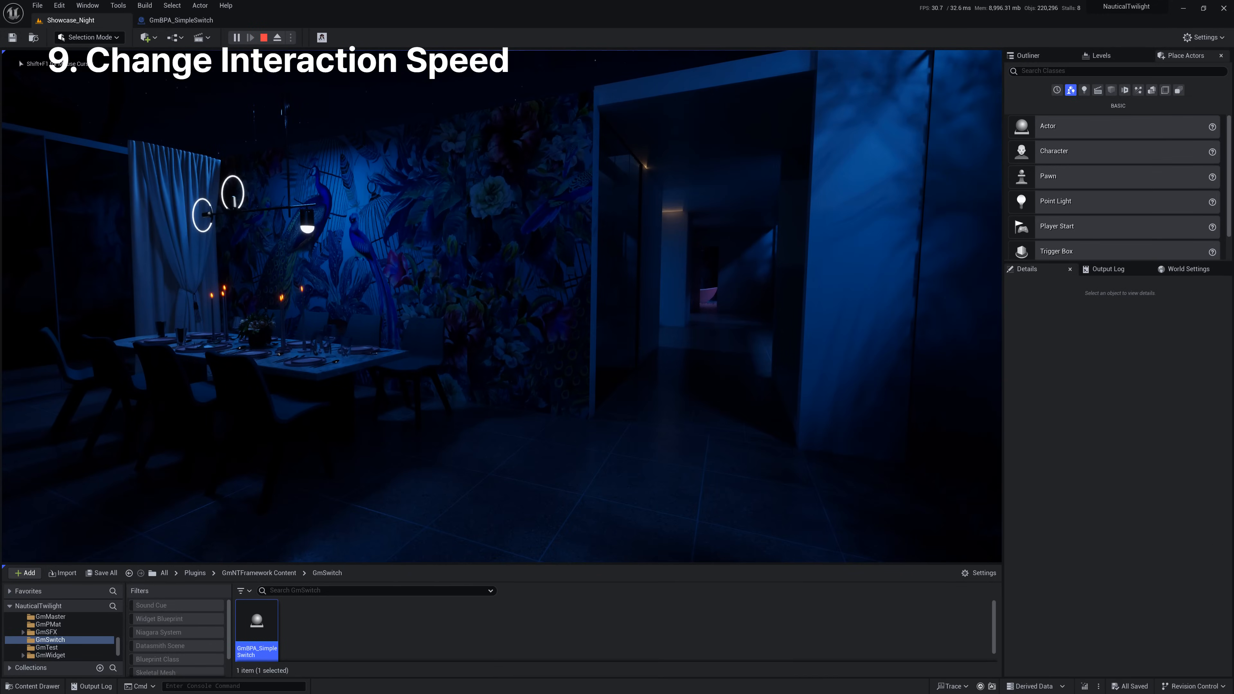
{"action": "key", "text": "w"}
{"action": "key", "text": "s"}
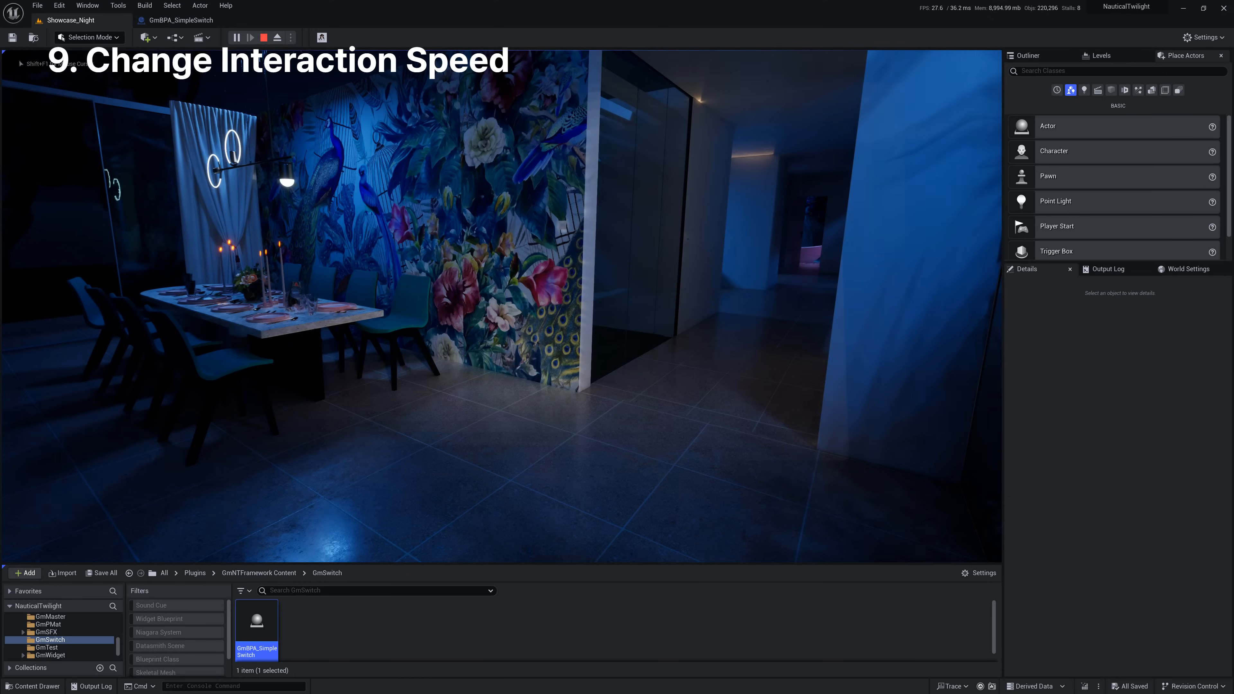
{"action": "key", "text": "w"}
{"action": "key", "text": "s"}
{"action": "key", "text": "w"}
{"action": "key", "text": "s"}
{"action": "key", "text": "w"}
{"action": "key", "text": "s"}
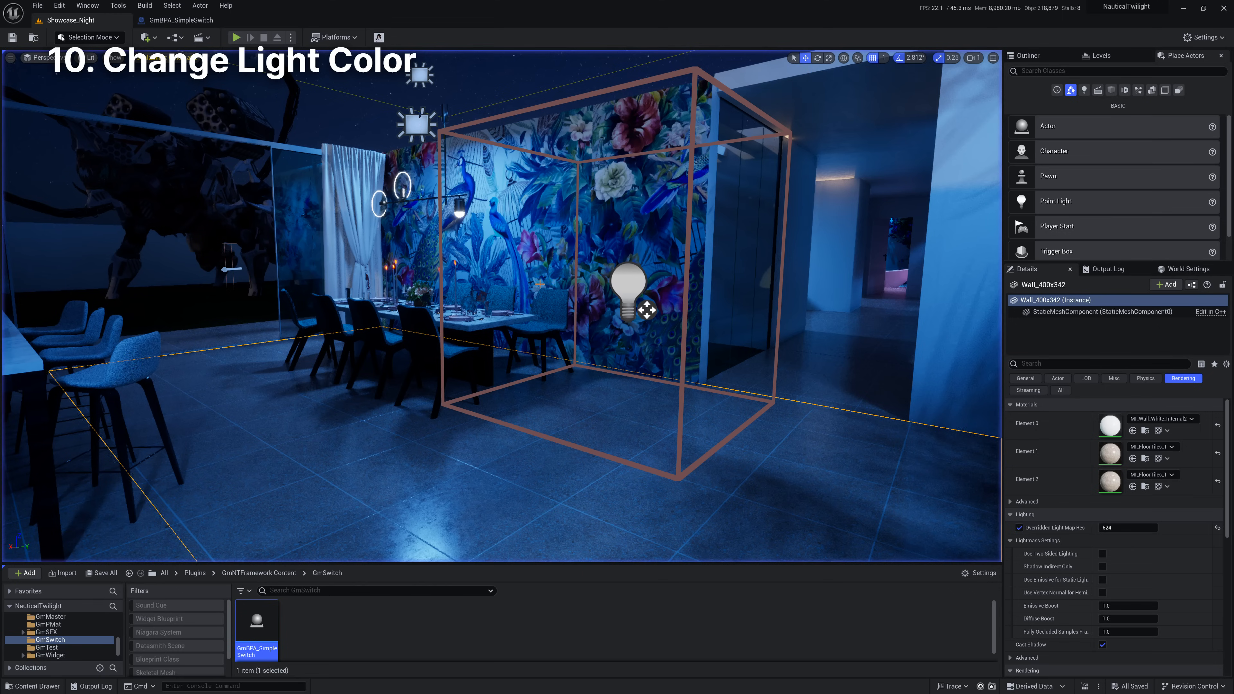
- Set the Gm Btn Base component's light color to purple, hex sRGB A94CFFFF, and save the level
{"action": "left_click", "coordinate": [628, 286]}
{"action": "left_click", "coordinate": [1094, 335]}
{"action": "scroll", "coordinate": [1118, 534], "scroll_direction": "down", "scroll_amount": 3}
{"action": "left_click", "coordinate": [1119, 624]}
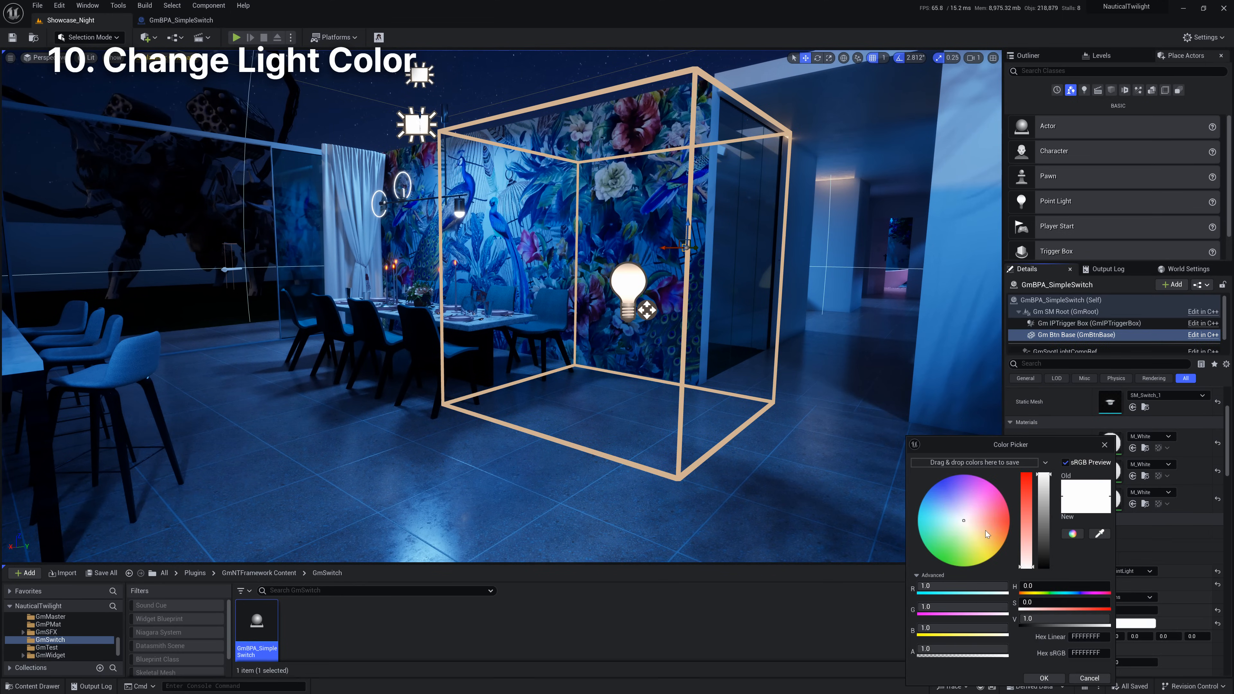
{"action": "left_click_drag", "start_coordinate": [956, 479], "coordinate": [957, 478]}
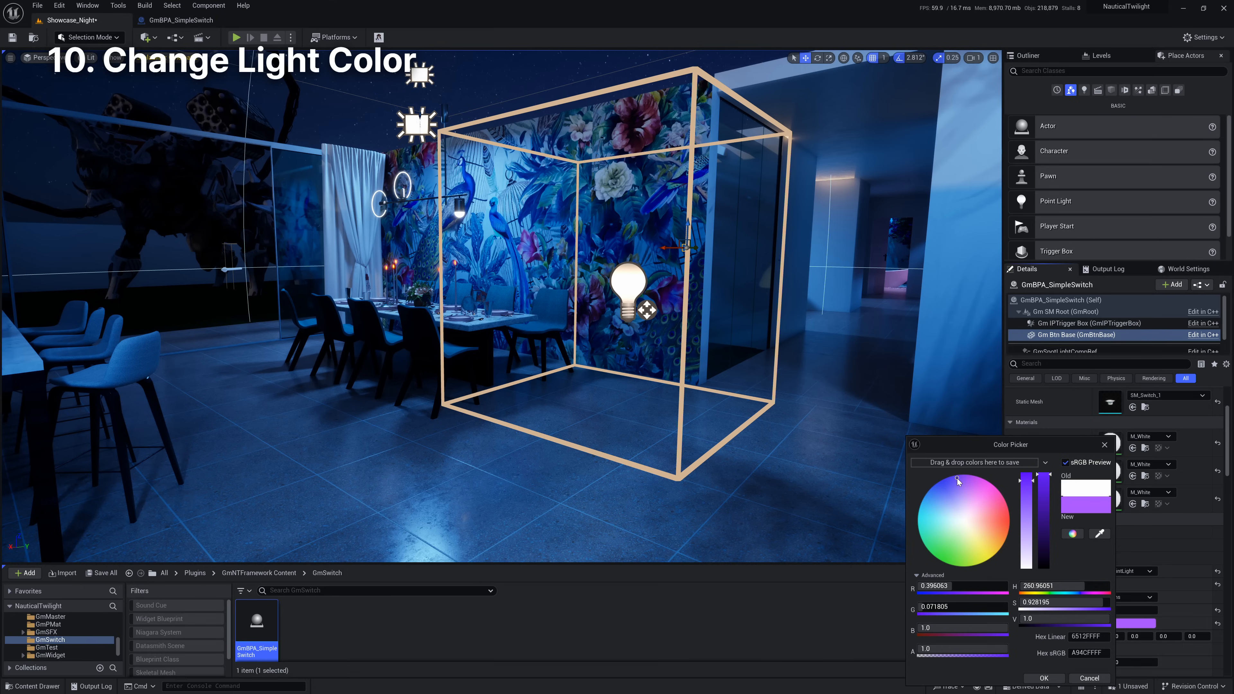
{"action": "left_click", "coordinate": [1043, 678]}
{"action": "left_click", "coordinate": [113, 573]}
{"action": "left_click", "coordinate": [690, 460]}
- Play the level from the floor near the trigger box and trigger the switch to check the purple light
{"action": "right_click", "coordinate": [495, 549]}
{"action": "left_click", "coordinate": [520, 542]}
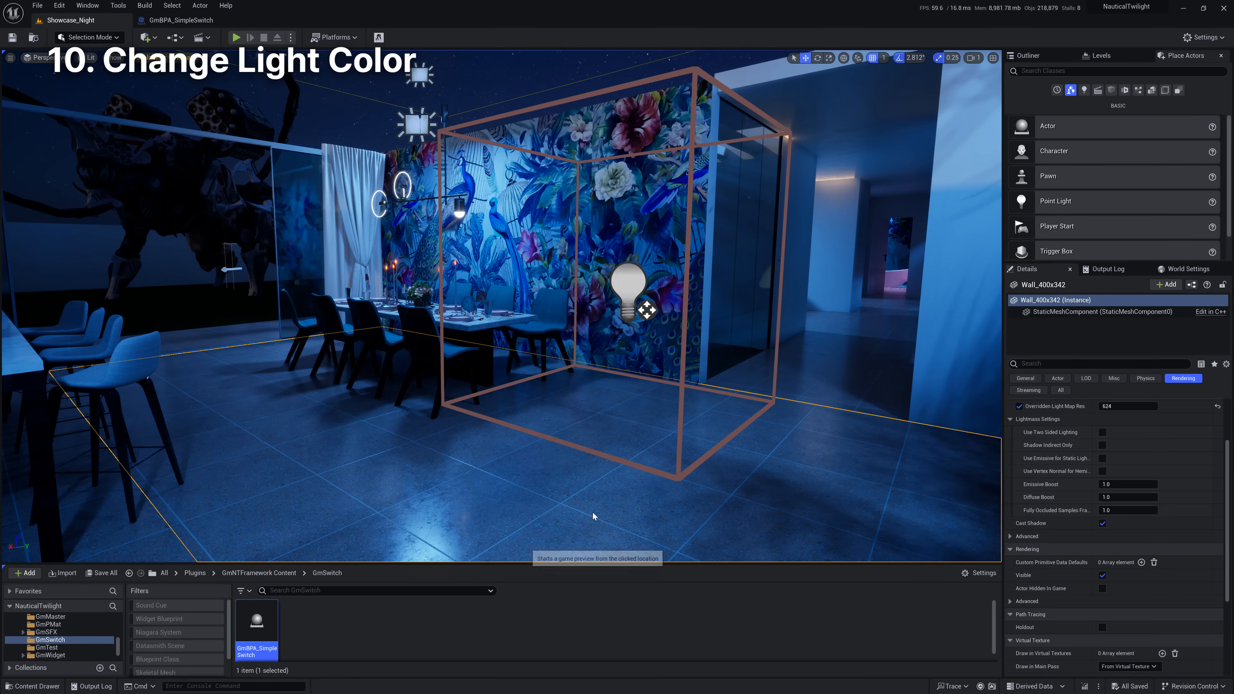
{"action": "key", "text": "w"}
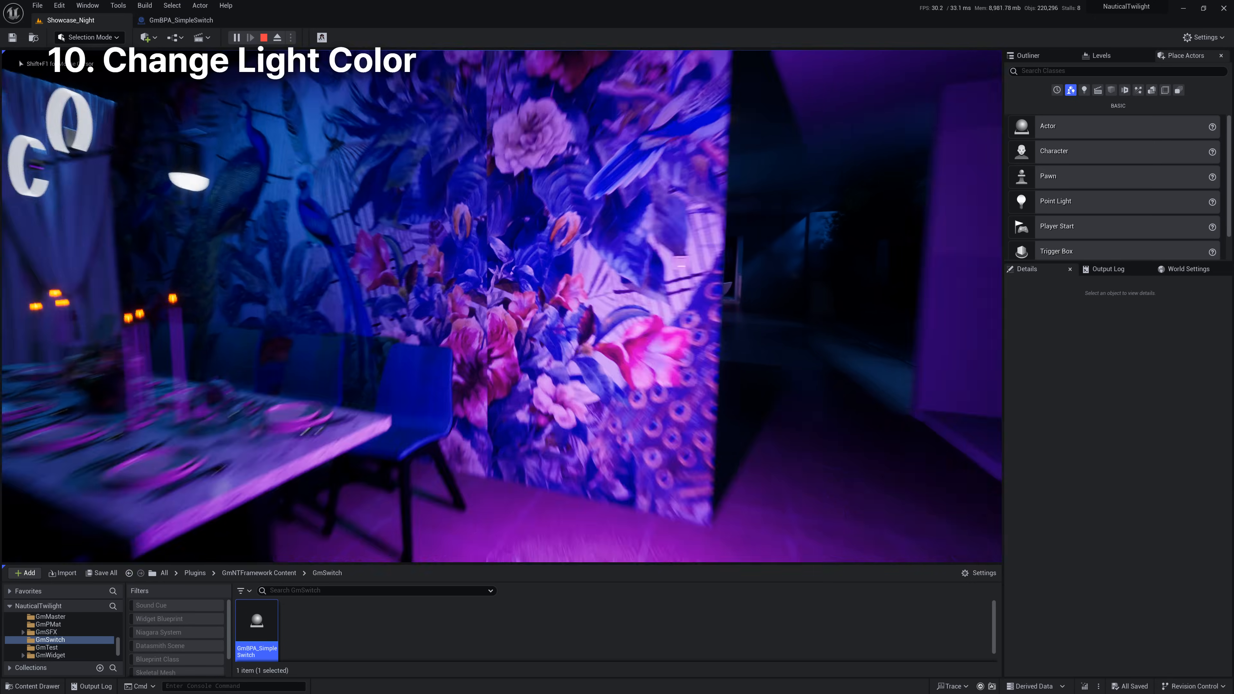
{"action": "key", "text": "s"}
{"action": "key", "text": "w"}
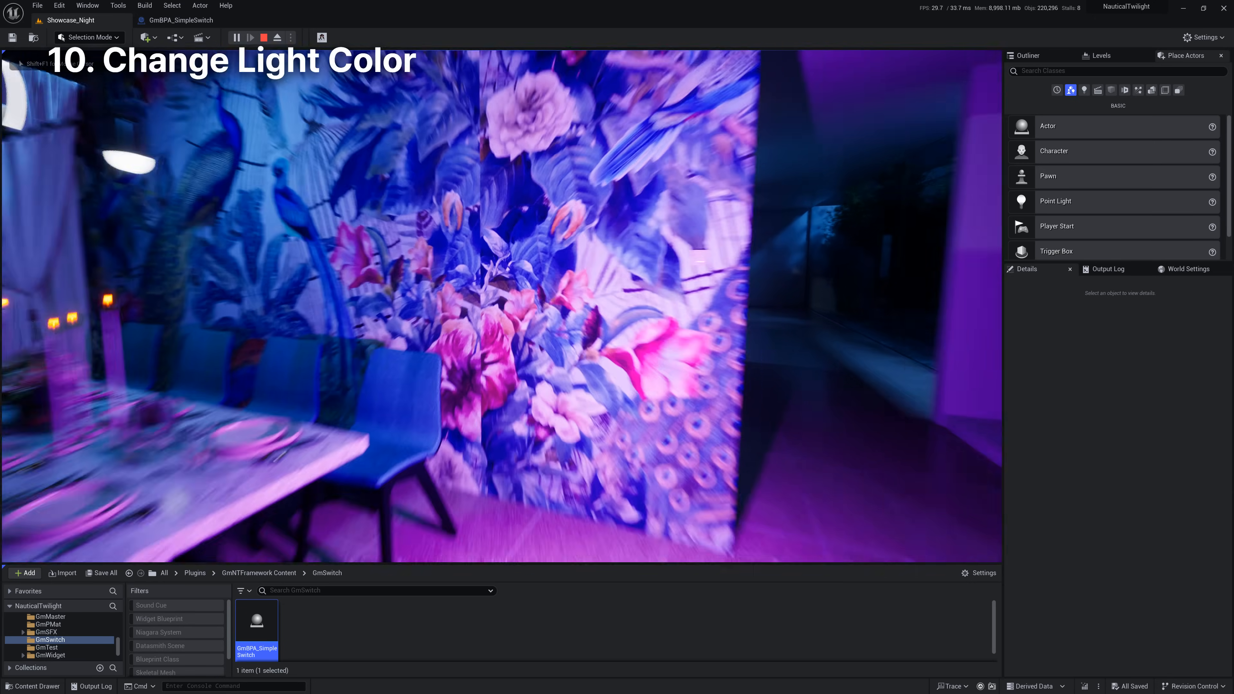
{"action": "key", "text": "s"}
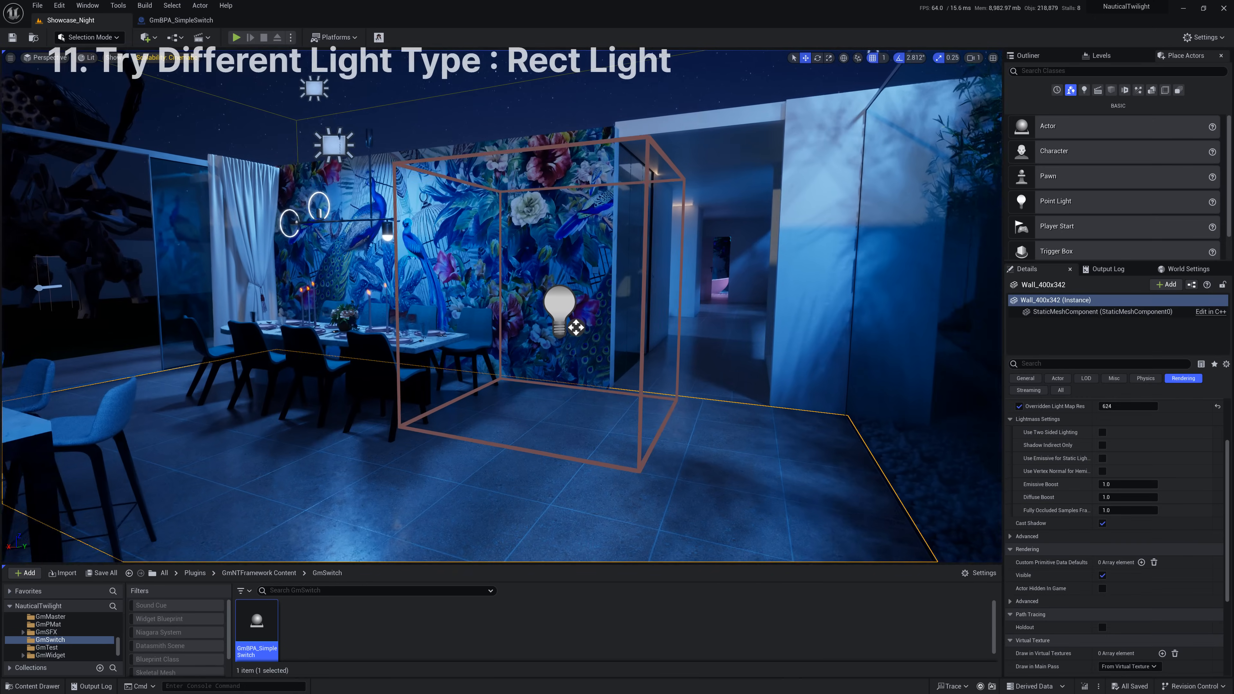
- Move and rotate the switch's GmRectLightCompRef light to a spot above the floor beside the dining table, and save the level
{"action": "left_click", "coordinate": [575, 326]}
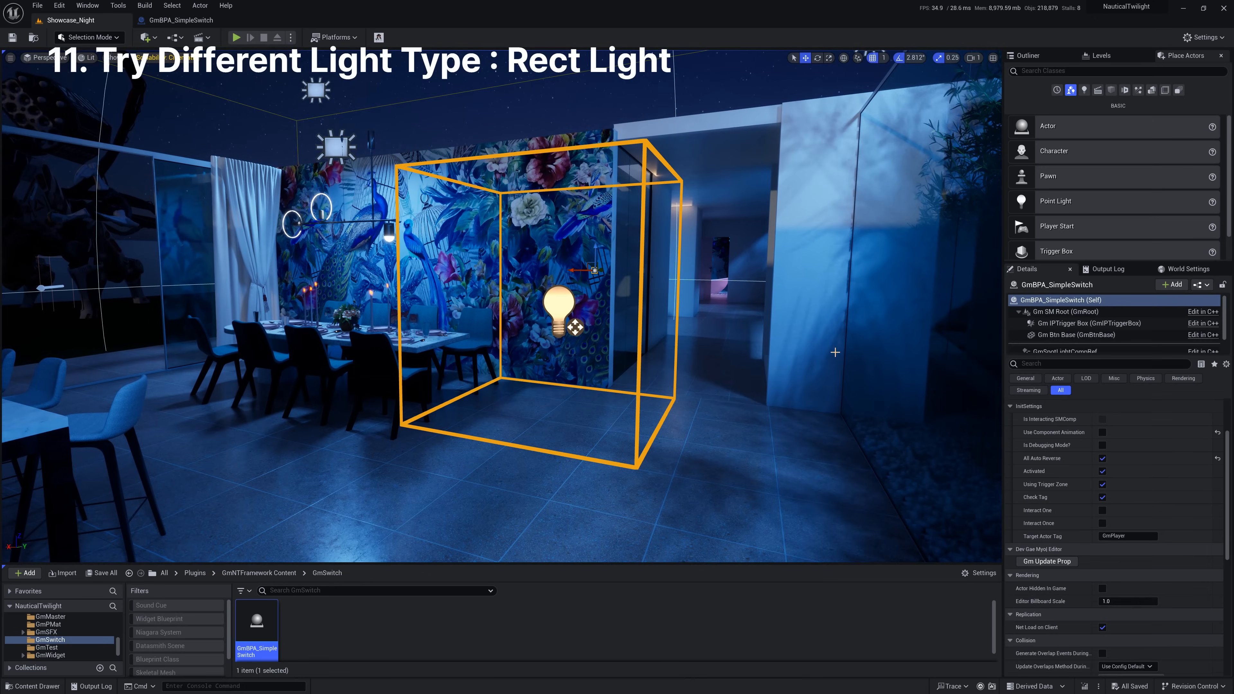
{"action": "left_click", "coordinate": [1058, 336]}
{"action": "right_click_drag", "start_coordinate": [899, 355], "coordinate": [201, 317]}
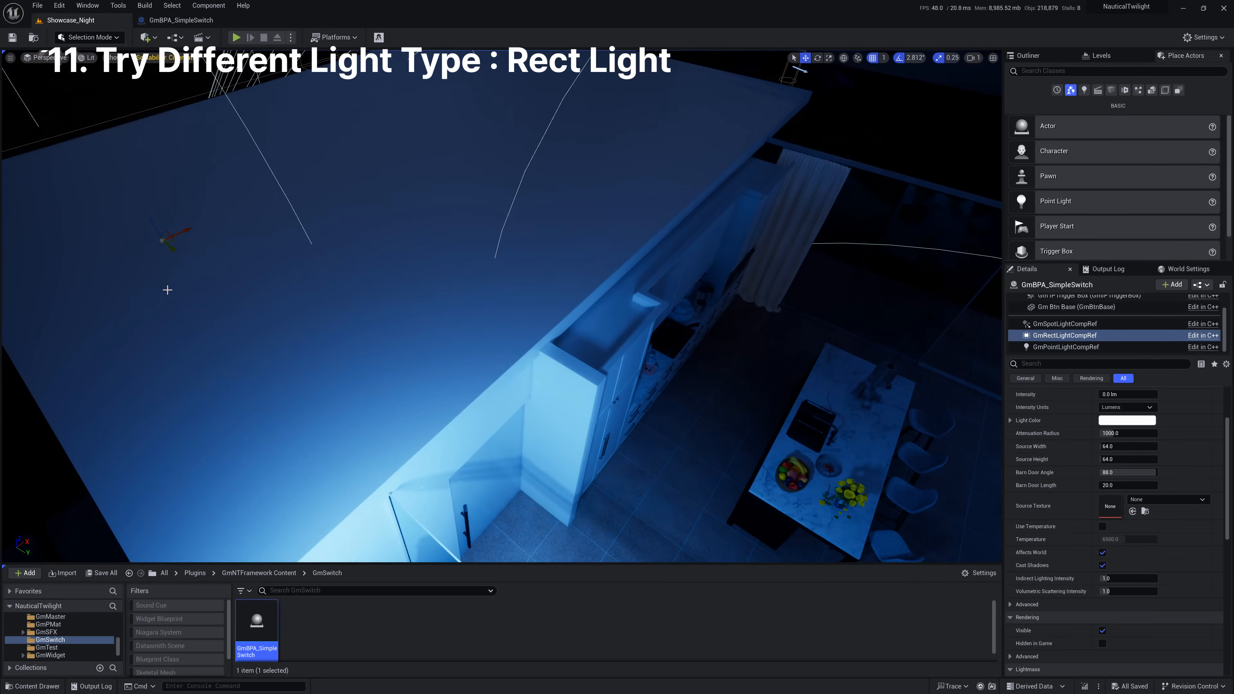
{"action": "key", "text": "f"}
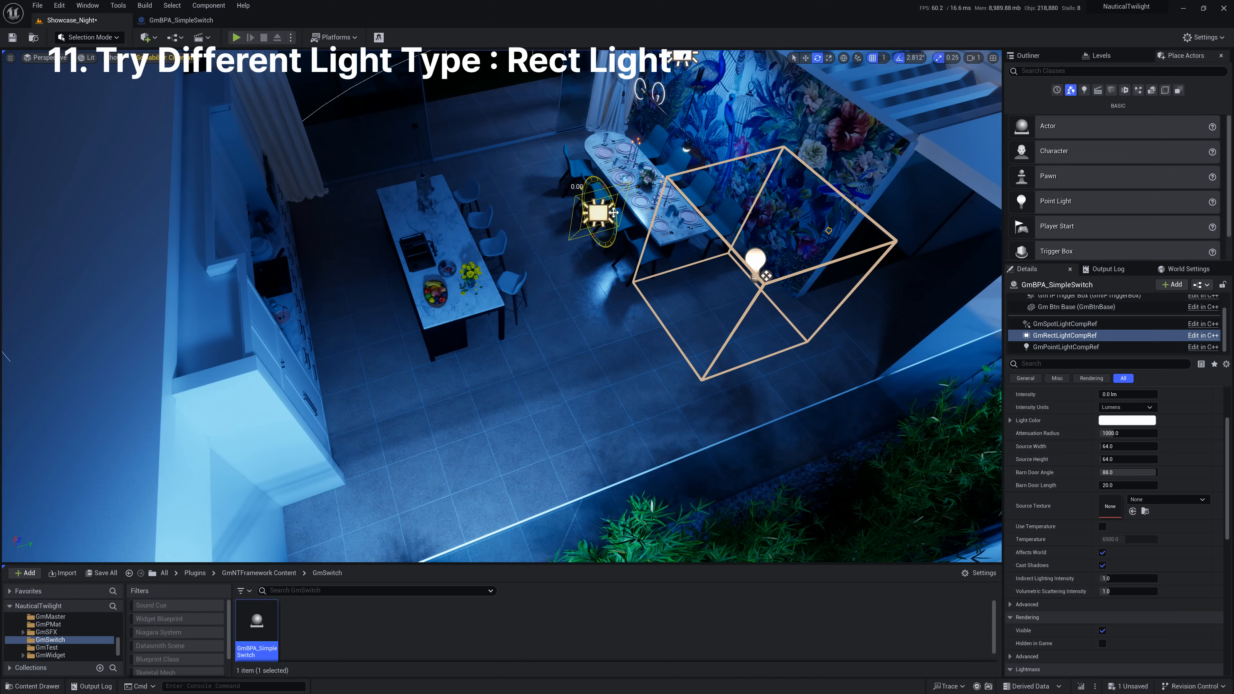
{"action": "right_click_drag", "start_coordinate": [632, 374], "coordinate": [666, 336]}
{"action": "left_click", "coordinate": [102, 573]}
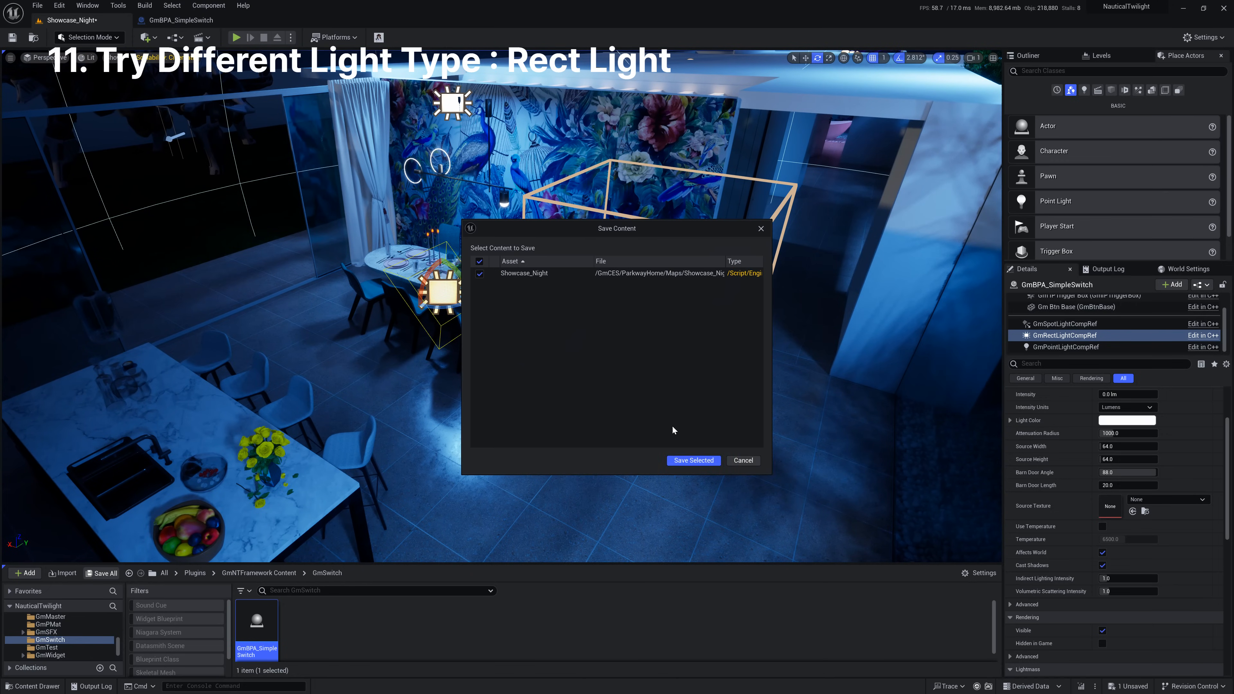
{"action": "left_click", "coordinate": [693, 460]}
- Set the Gm Btn Base component's light type to GmRectLight and save the level
{"action": "left_click", "coordinate": [1064, 347]}
{"action": "scroll", "coordinate": [1089, 449], "scroll_direction": "up", "scroll_amount": 3}
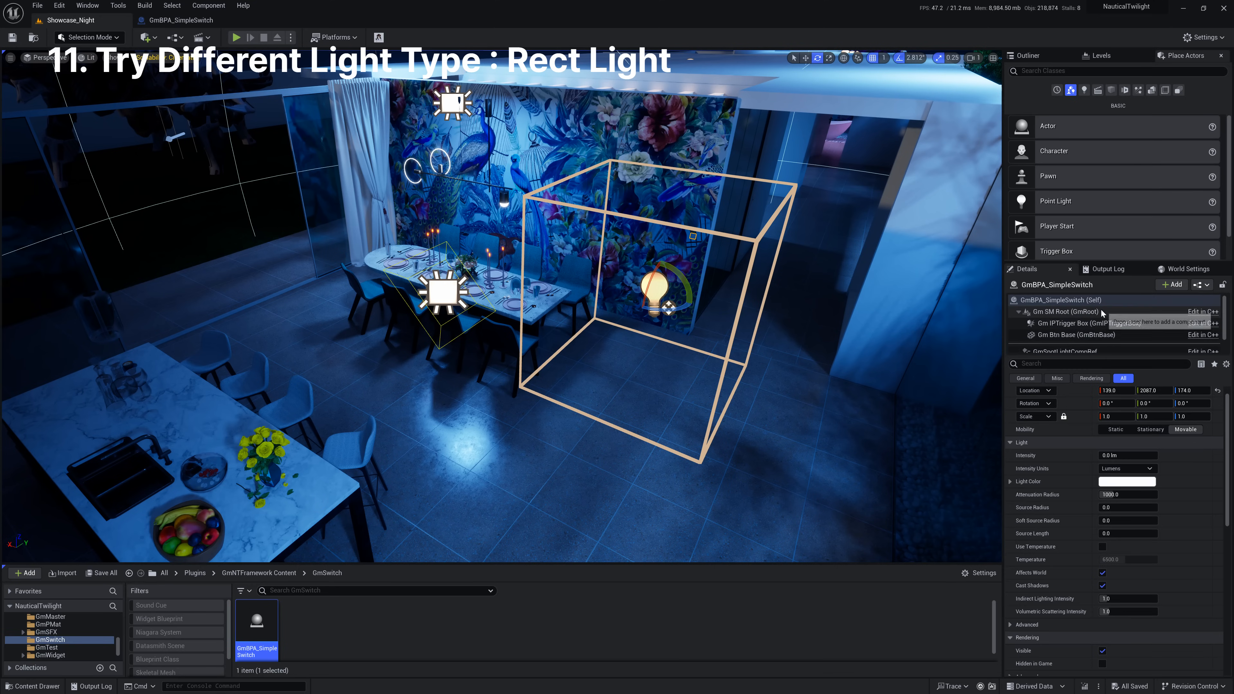
{"action": "left_click", "coordinate": [1088, 333]}
{"action": "scroll", "coordinate": [1082, 600], "scroll_direction": "down", "scroll_amount": 3}
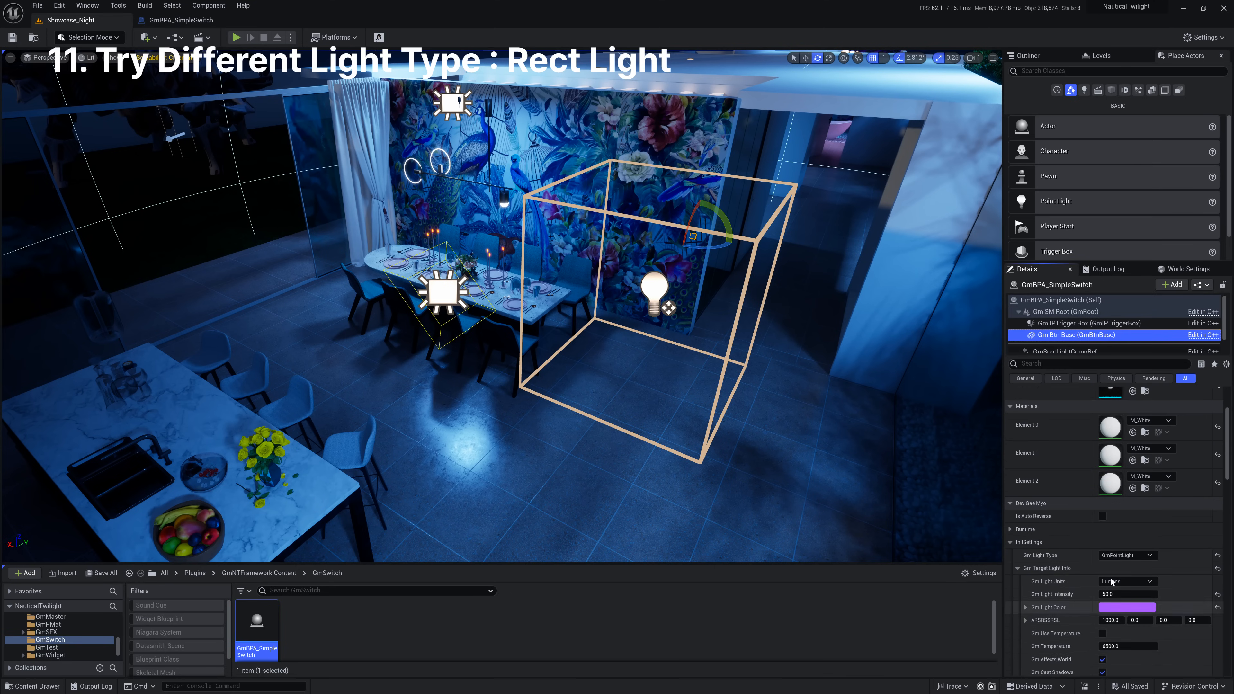
{"action": "left_click", "coordinate": [1126, 555]}
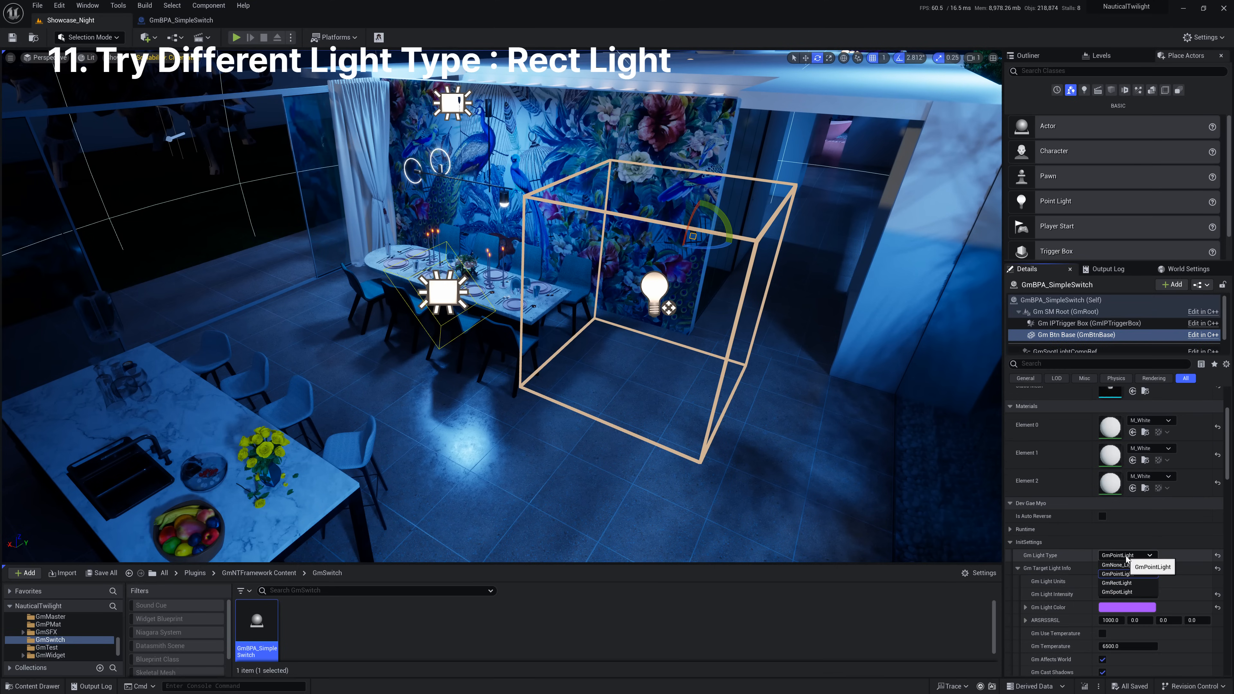
{"action": "left_click", "coordinate": [1111, 583]}
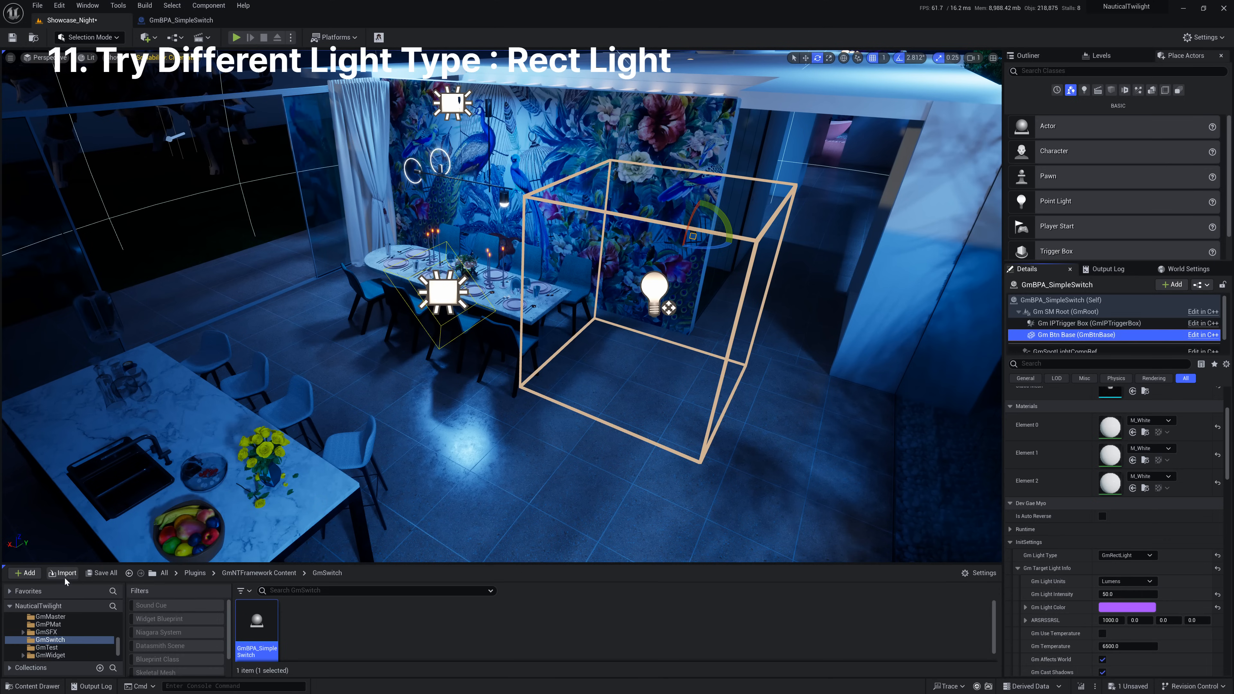
{"action": "left_click", "coordinate": [103, 577]}
{"action": "left_click", "coordinate": [694, 463]}
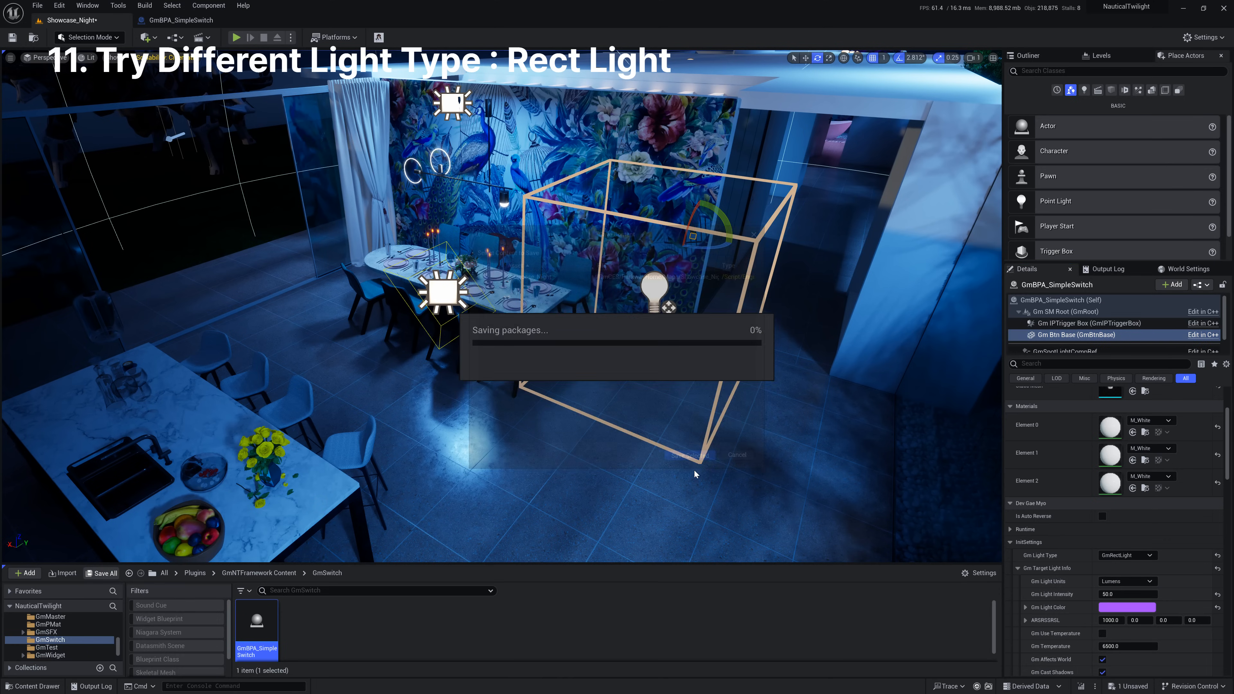
- Play the level from the floor near the trigger box and turn on the rect light beside the dining table
{"action": "right_click_drag", "start_coordinate": [619, 466], "coordinate": [619, 490]}
{"action": "right_click", "coordinate": [620, 491]}
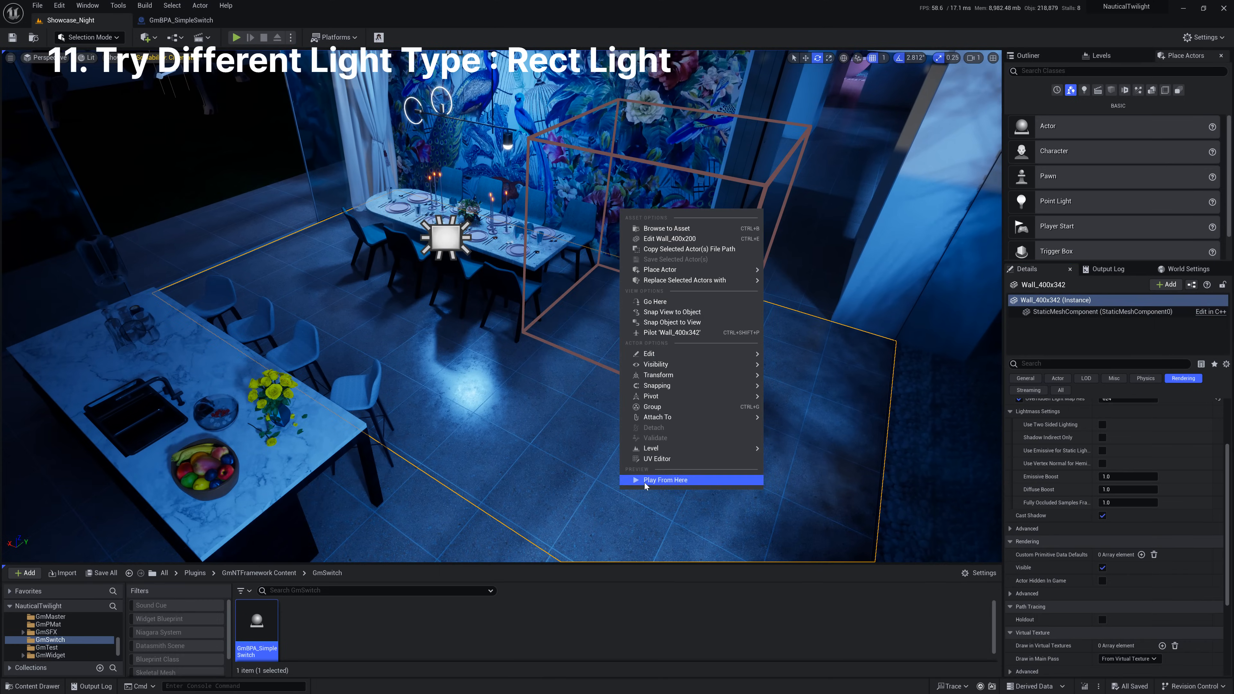
{"action": "left_click", "coordinate": [645, 483]}
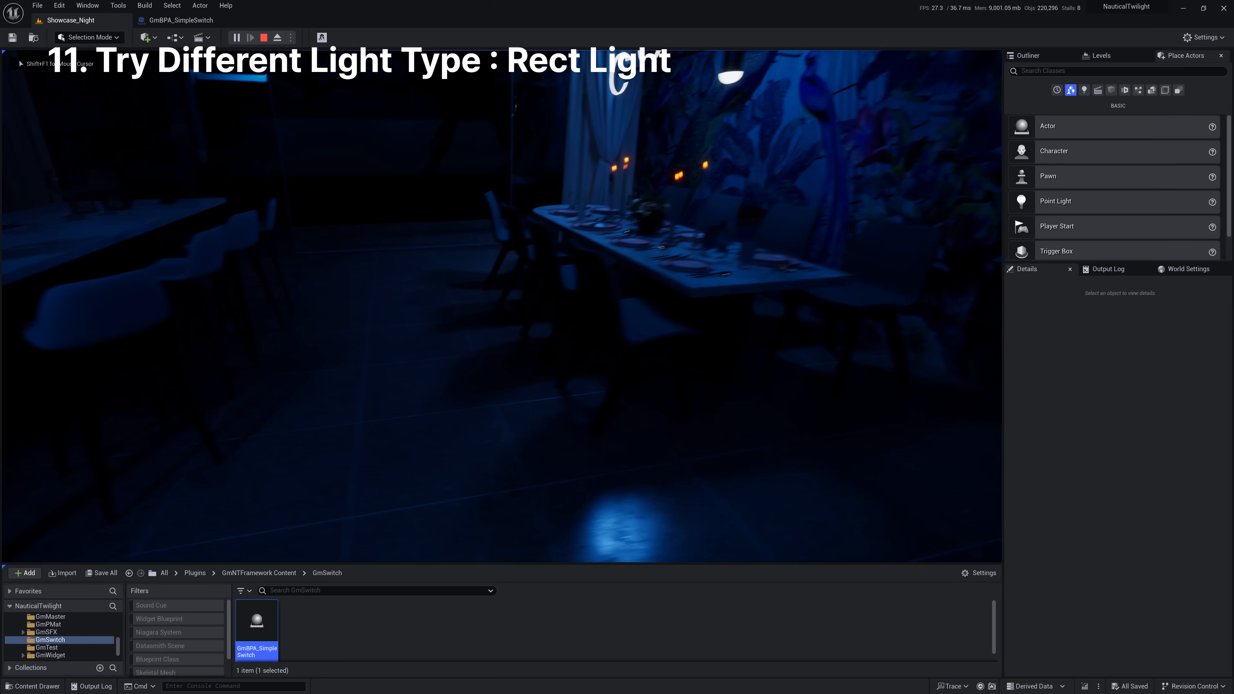
{"action": "key", "text": "d"}
{"action": "key", "text": "a"}
{"action": "key", "text": "d"}
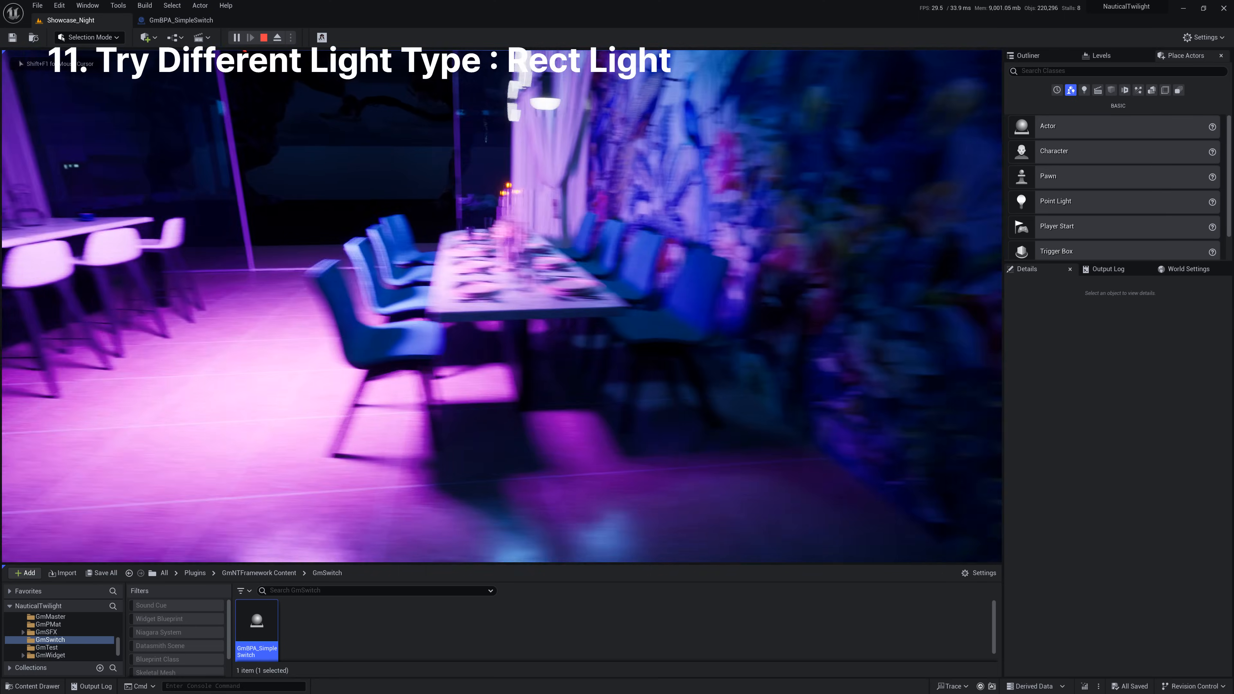
- Walk in and out of the trigger zone to check the rect light's switching, and end the play session
{"action": "key", "text": "s"}
{"action": "key", "text": "w"}
{"action": "key", "text": "s"}
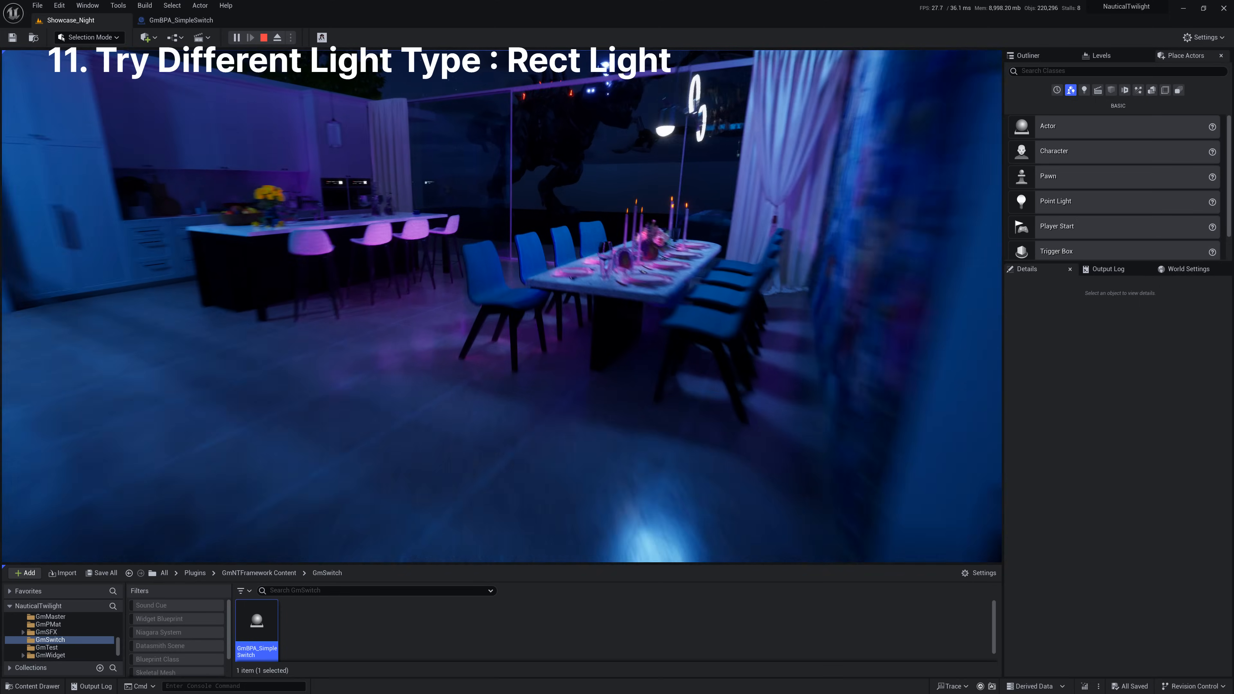
{"action": "key", "text": "w"}
{"action": "key", "text": "s"}
{"action": "key", "text": "a"}
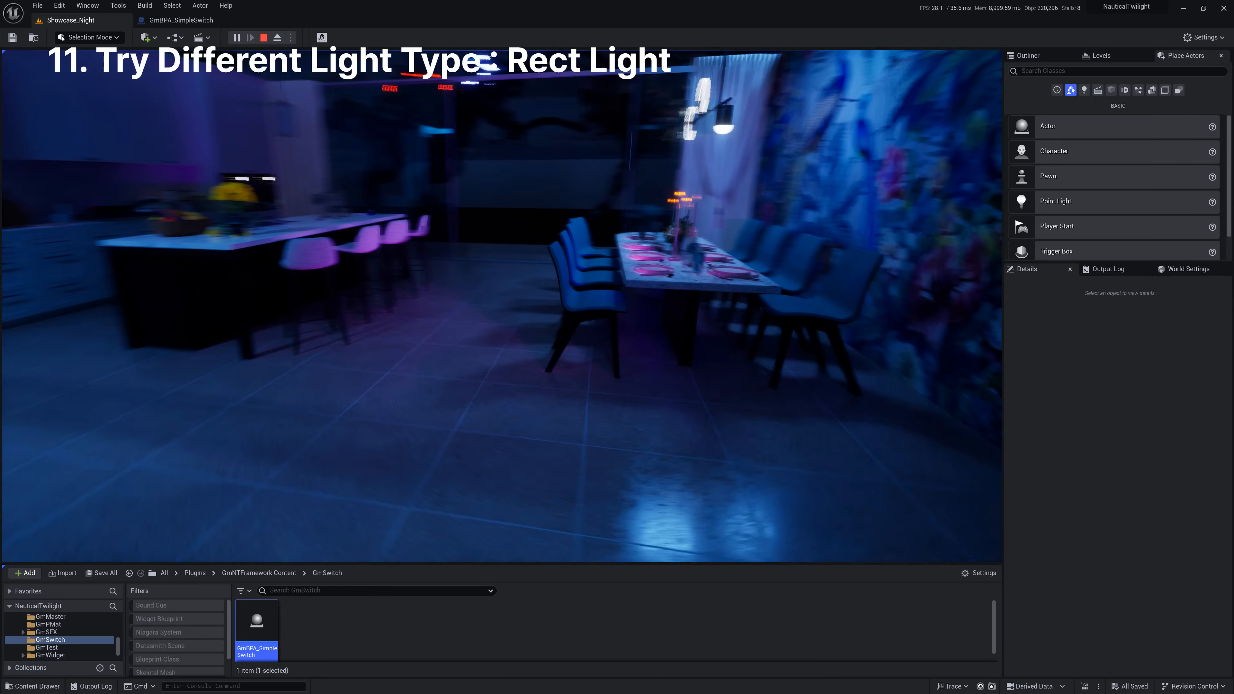
{"action": "key", "text": "s"}
{"action": "key", "text": "Escape"}
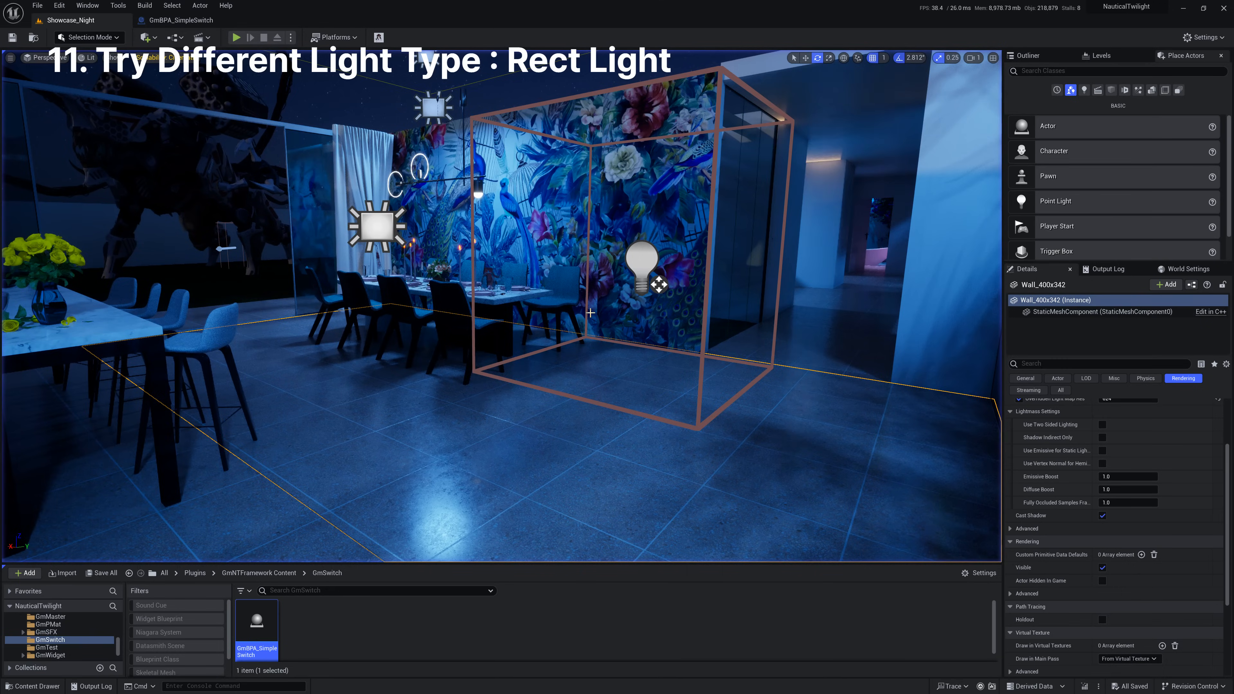
- Copy the GmRectLightCompRef light's location onto the switch's GmSpotLightCompRef component
{"action": "left_click", "coordinate": [642, 355]}
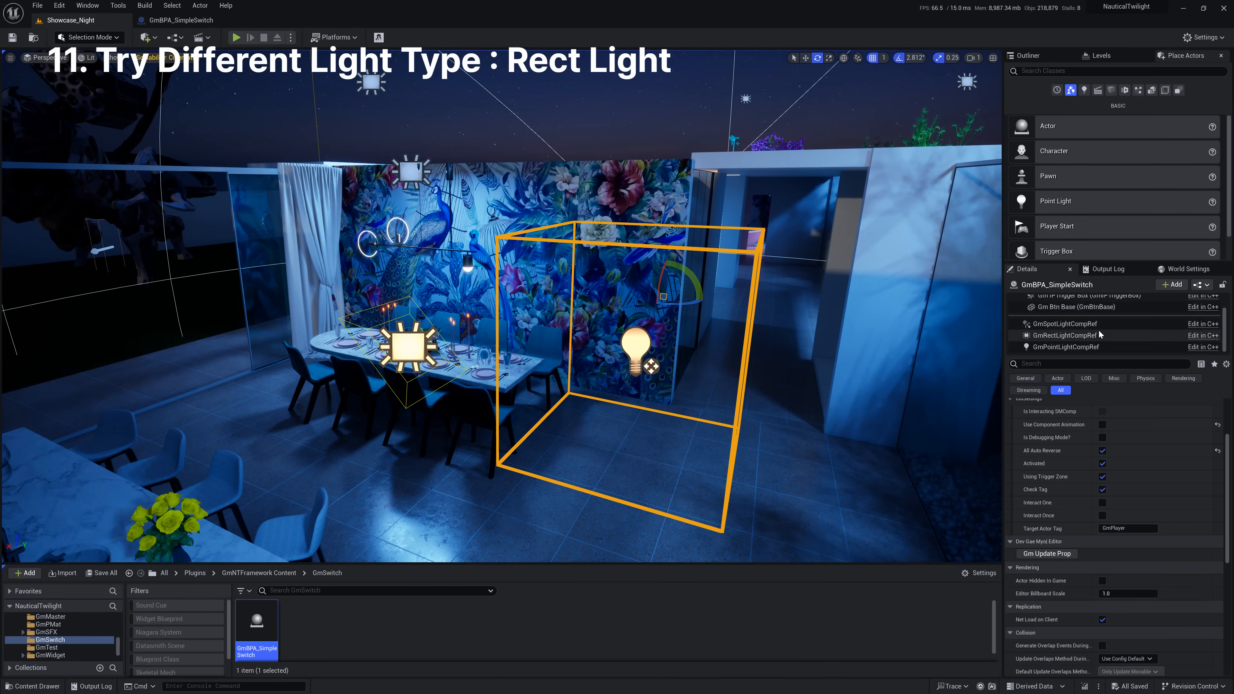
{"action": "left_click", "coordinate": [1062, 325]}
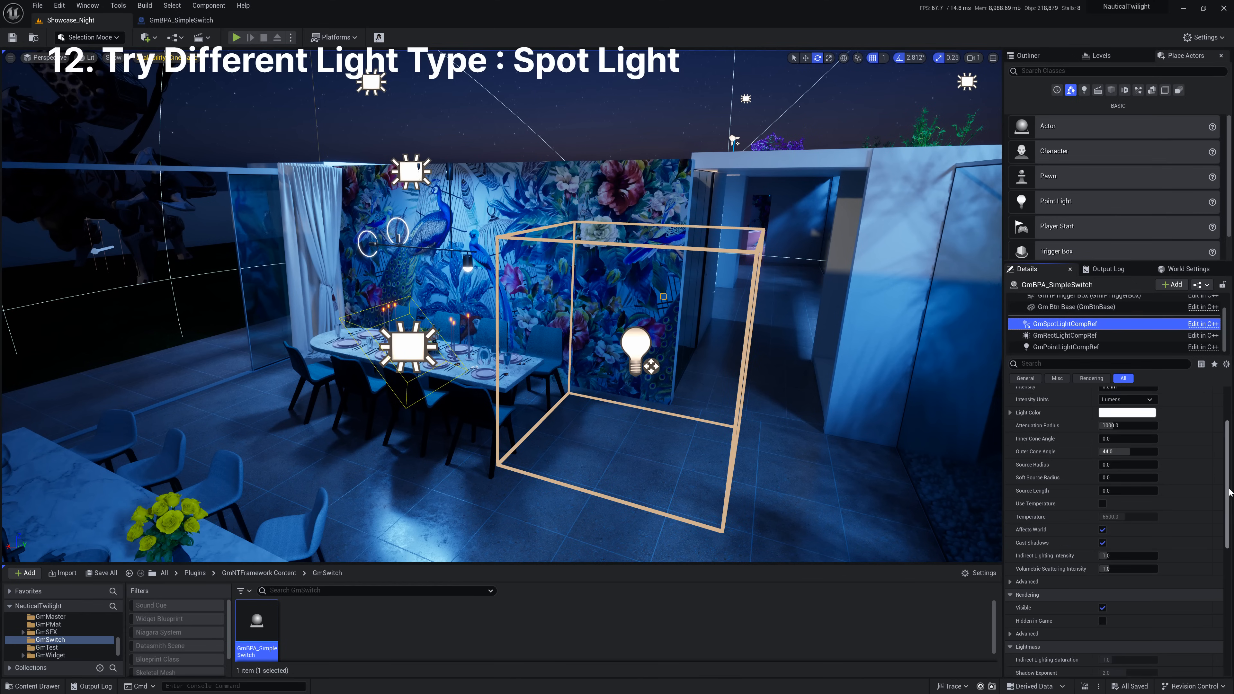
{"action": "scroll", "coordinate": [1230, 492], "scroll_direction": "up", "scroll_amount": 3}
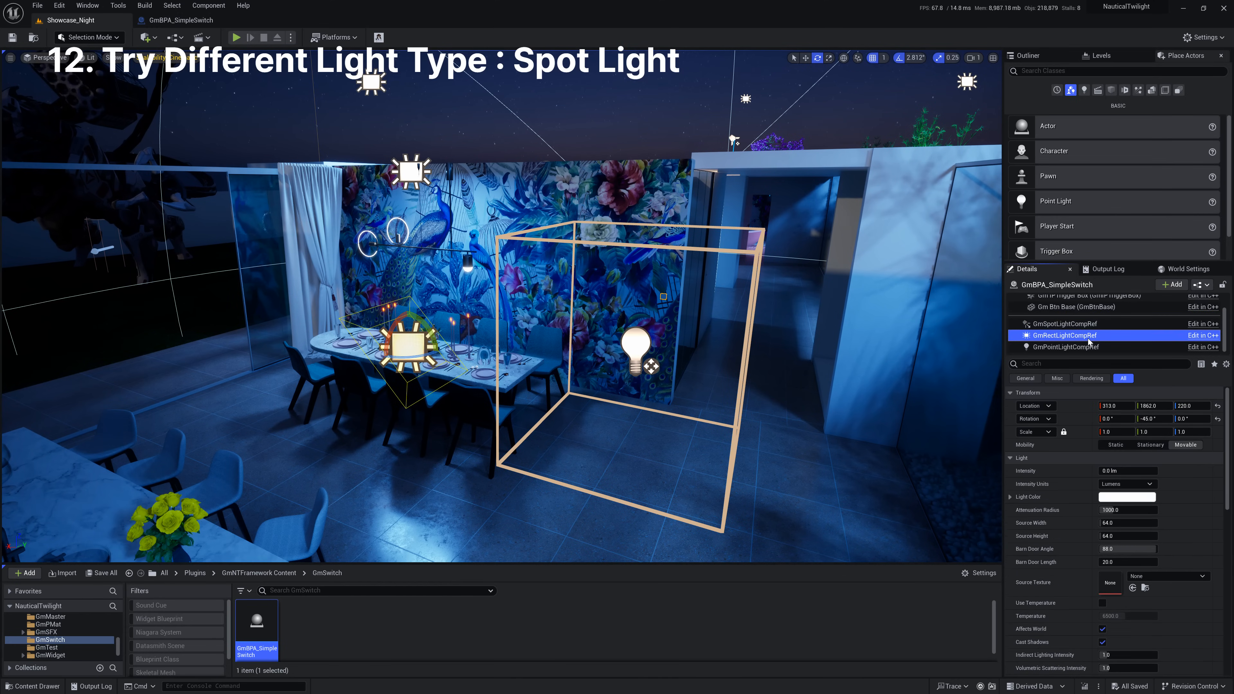
{"action": "key", "text": "Up"}
{"action": "left_click", "coordinate": [1082, 407], "text": "shift"}
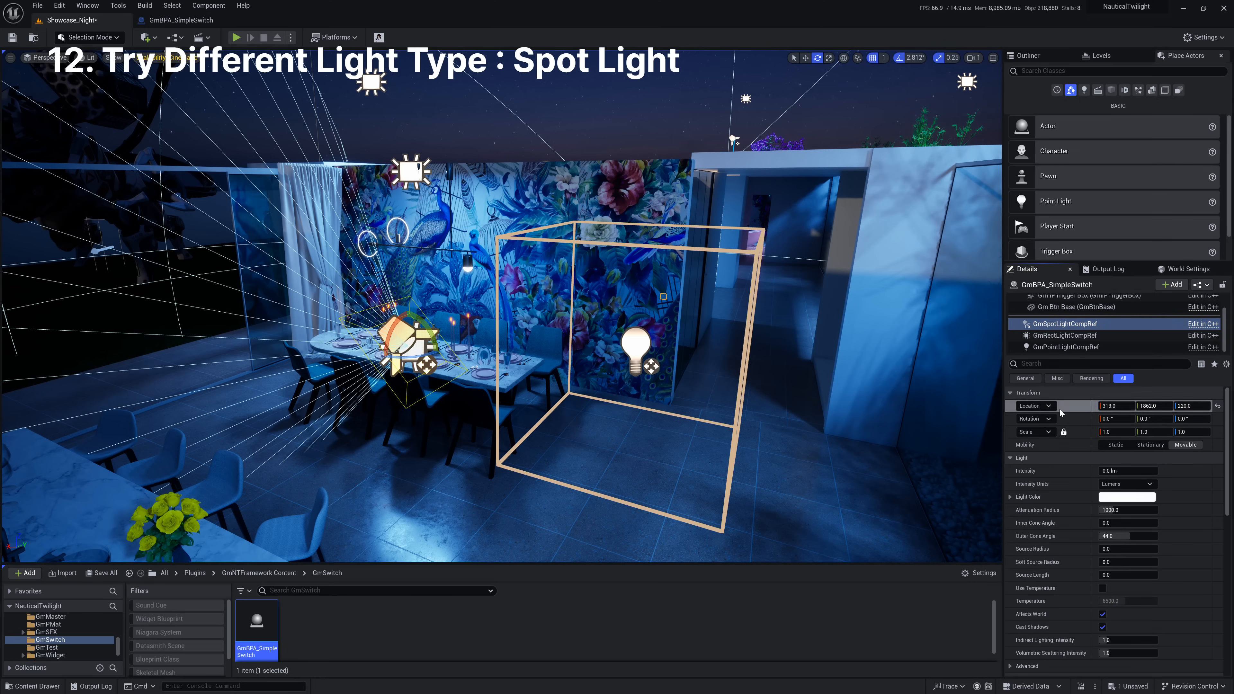
- Move GmSpotLightCompRef to about 4, 2176, 220 at the hallway entrance and rotate it about 90° around Z
{"action": "left_click_drag", "start_coordinate": [389, 343], "coordinate": [747, 410]}
{"action": "key", "text": "e"}
{"action": "right_click_drag", "start_coordinate": [770, 392], "coordinate": [702, 448]}
{"action": "left_click_drag", "start_coordinate": [284, 405], "coordinate": [282, 430]}
{"action": "left_click_drag", "start_coordinate": [304, 375], "coordinate": [804, 338]}
{"action": "right_click_drag", "start_coordinate": [744, 354], "coordinate": [851, 301]}
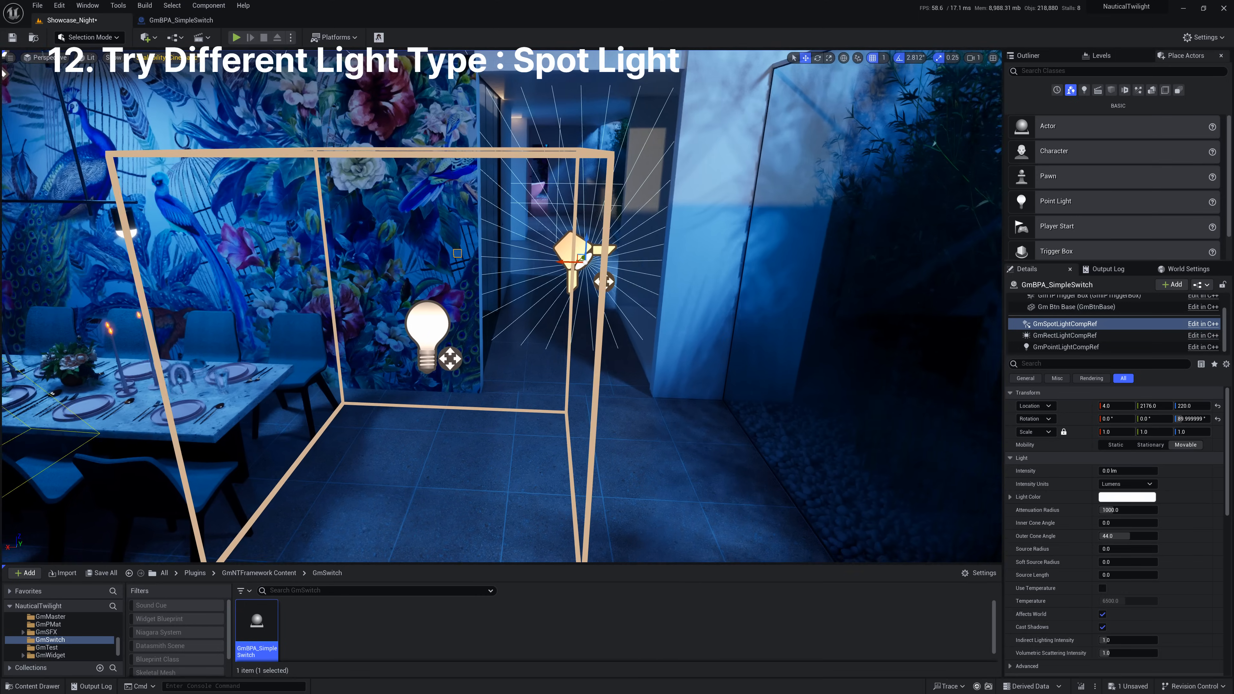
{"action": "right_click_drag", "start_coordinate": [646, 339], "coordinate": [628, 340]}
- Set the Gm Btn Base component's Gm Light Color to cyan, hex sRGB 00FFFBFF
{"action": "scroll", "coordinate": [1093, 333], "scroll_direction": "up", "scroll_amount": 2}
{"action": "left_click", "coordinate": [1084, 322]}
{"action": "scroll", "coordinate": [1085, 474], "scroll_direction": "down", "scroll_amount": 4}
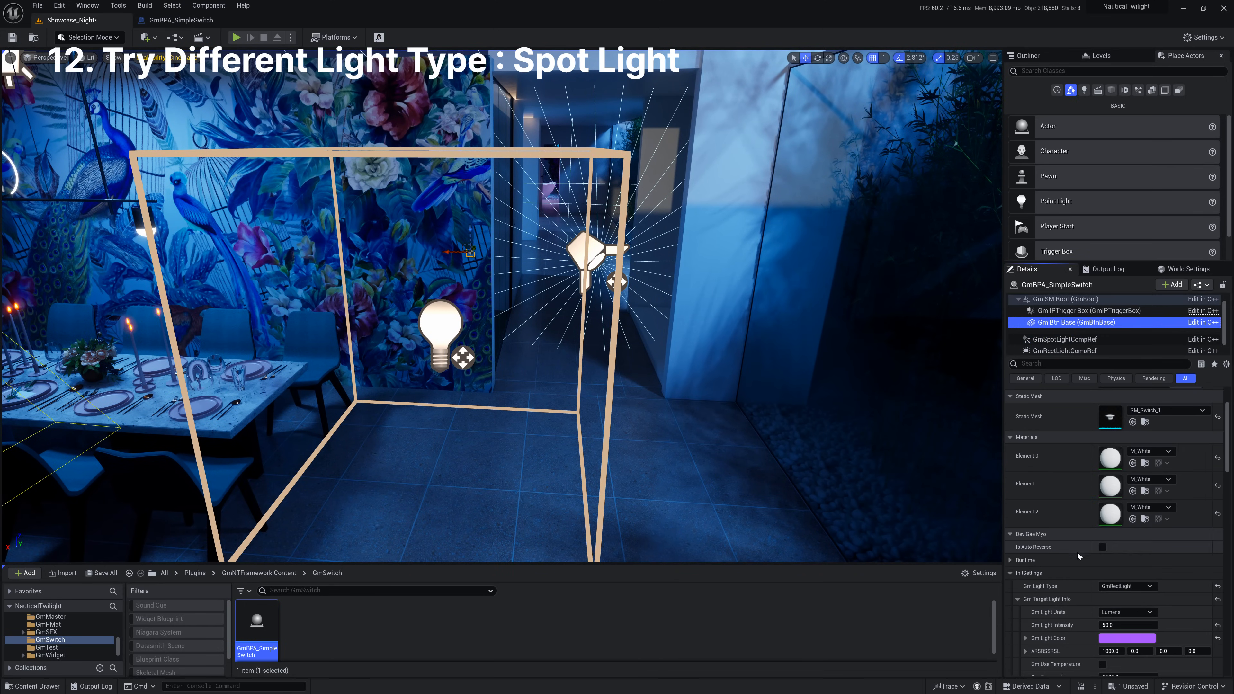
{"action": "left_click", "coordinate": [1115, 609]}
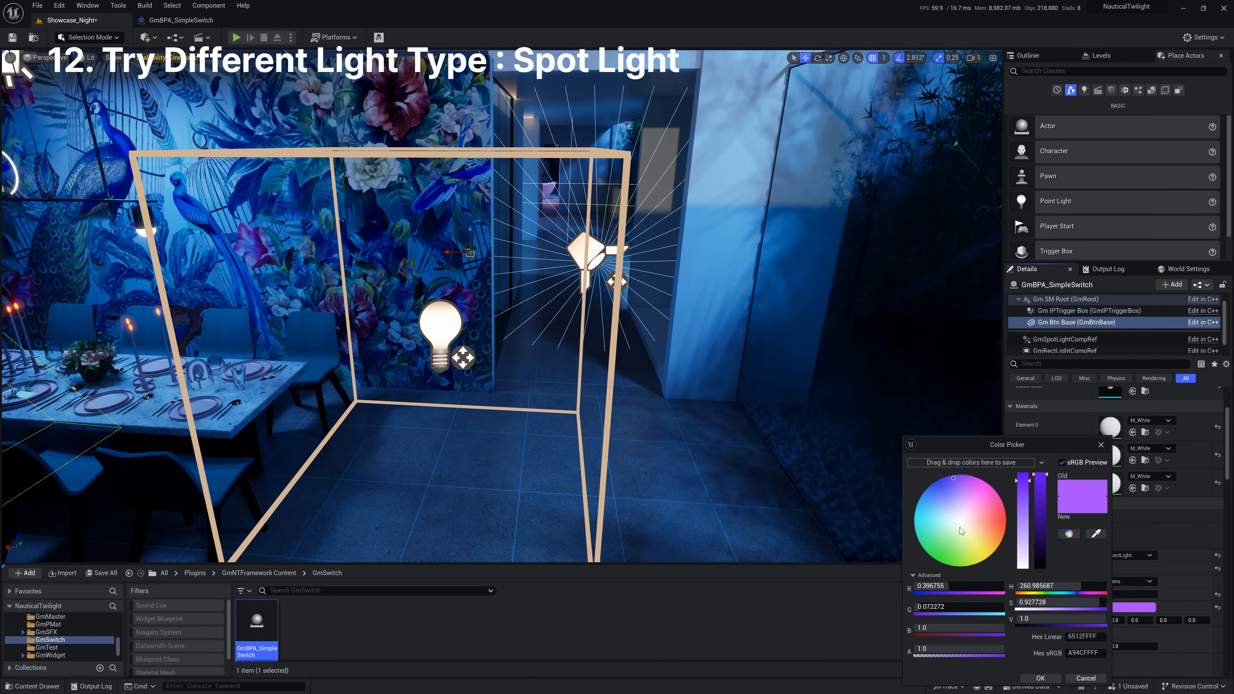
{"action": "left_click_drag", "start_coordinate": [956, 512], "coordinate": [902, 522]}
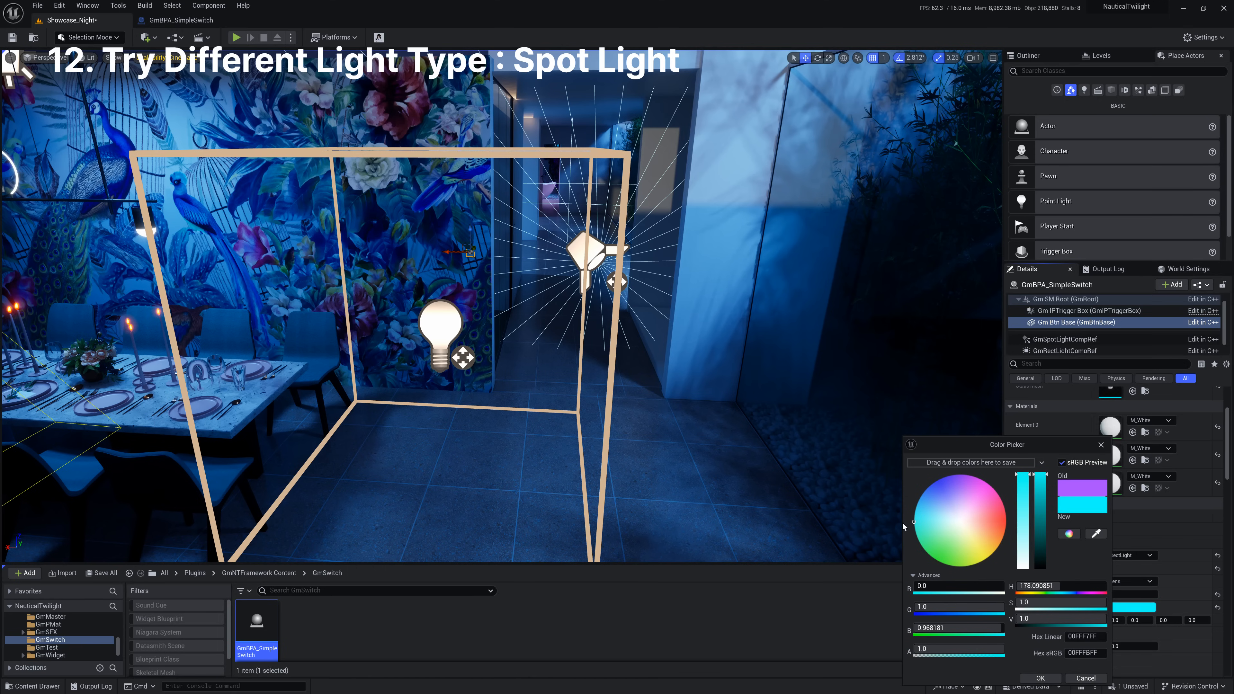
{"action": "left_click", "coordinate": [1049, 680]}
- Enable Use Component Animation on the GmBPA_SimpleSwitch actor and save the level
{"action": "key", "text": "s"}
{"action": "mouse_move", "coordinate": [730, 515]}
{"action": "right_mouse_down"}
{"action": "mouse_move", "coordinate": [712, 521]}
{"action": "mouse_move", "coordinate": [708, 542]}
{"action": "mouse_move", "coordinate": [708, 524]}
{"action": "right_mouse_up"}
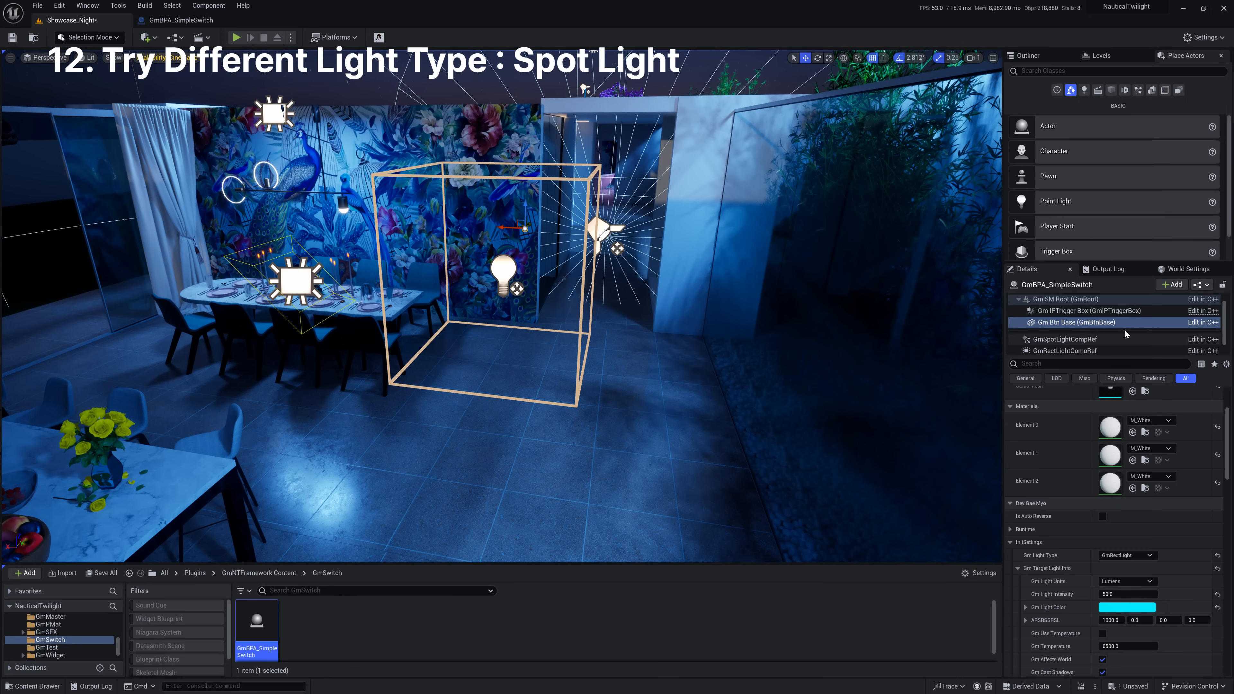
{"action": "scroll", "coordinate": [1125, 328], "scroll_direction": "up", "scroll_amount": 1}
{"action": "left_click", "coordinate": [1117, 300]}
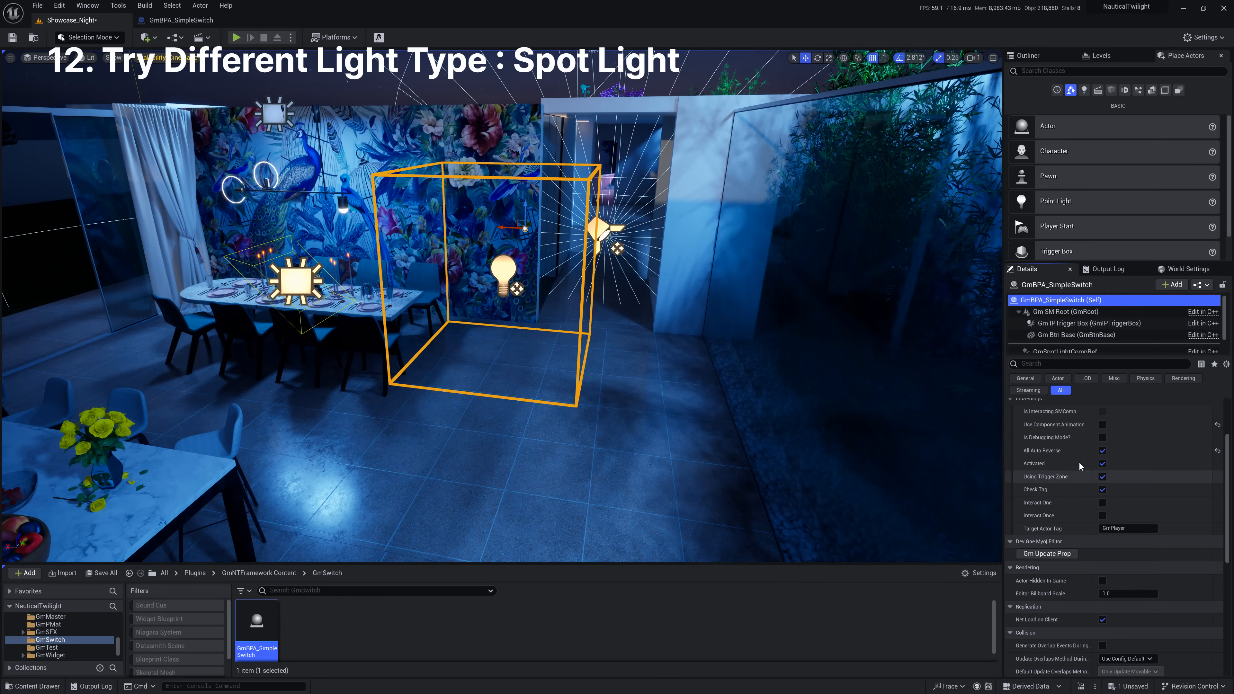
{"action": "left_click", "coordinate": [1102, 440]}
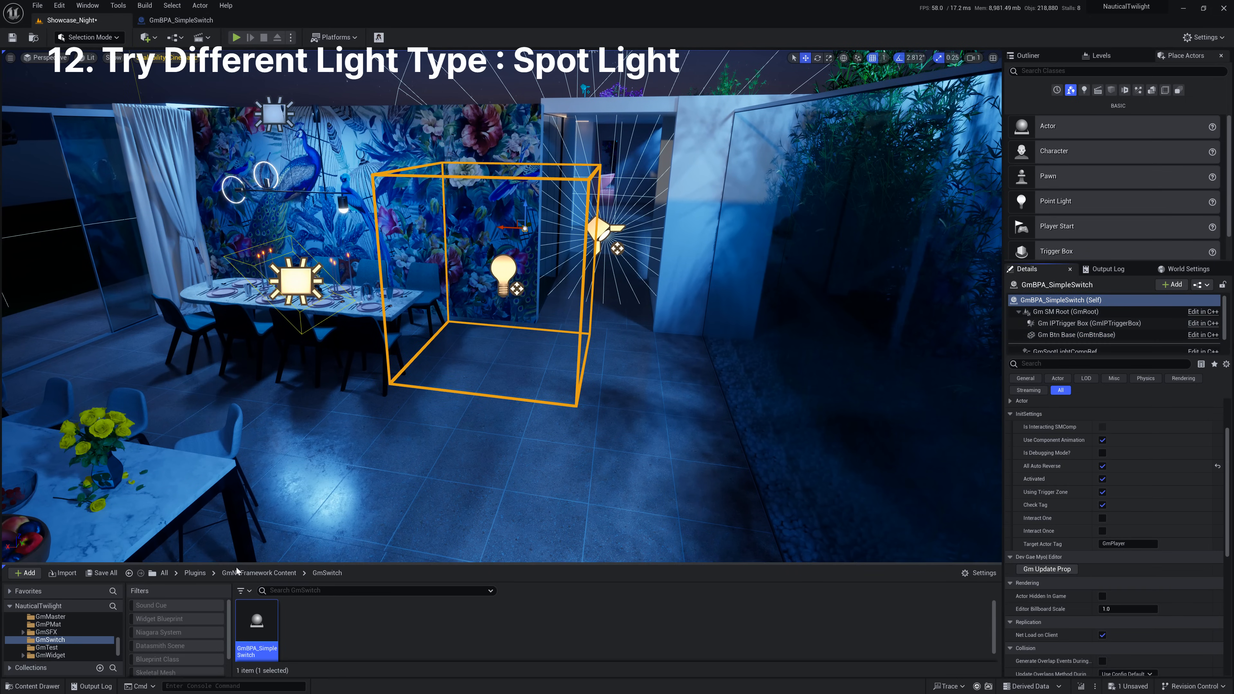
{"action": "left_click", "coordinate": [105, 574]}
{"action": "left_click", "coordinate": [690, 463]}
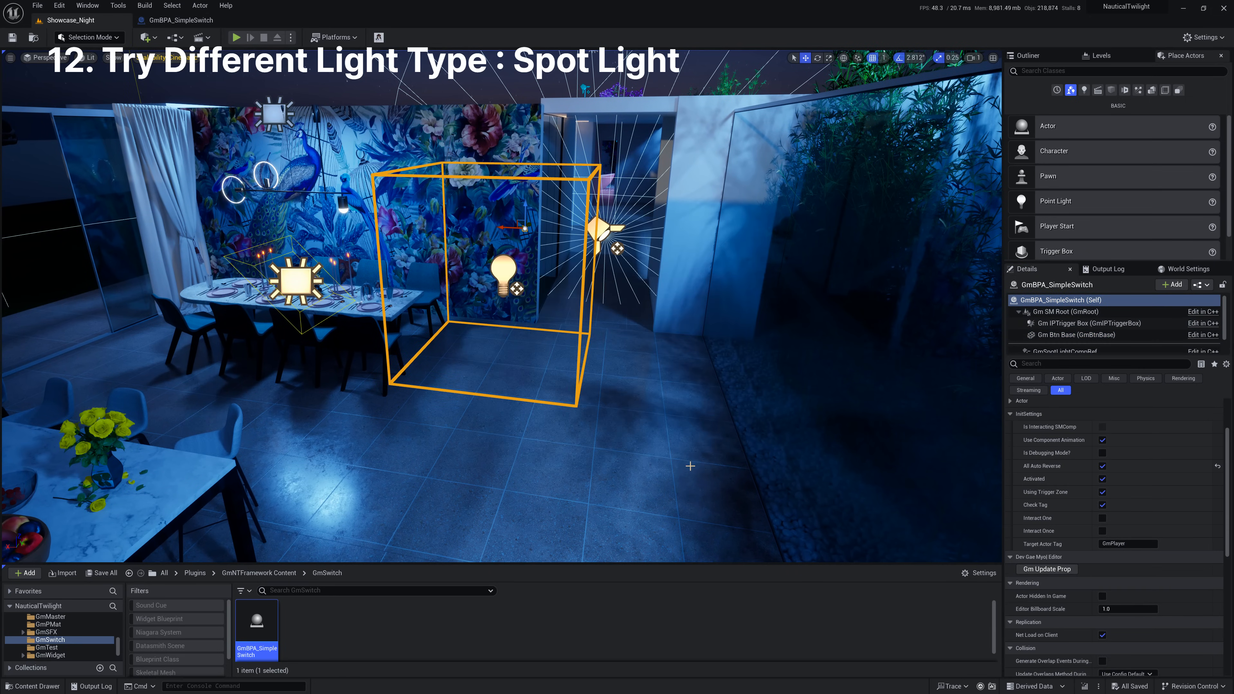
- Set the Gm Btn Base component's light type to GmSpotLight and save the level
{"action": "key", "text": "f"}
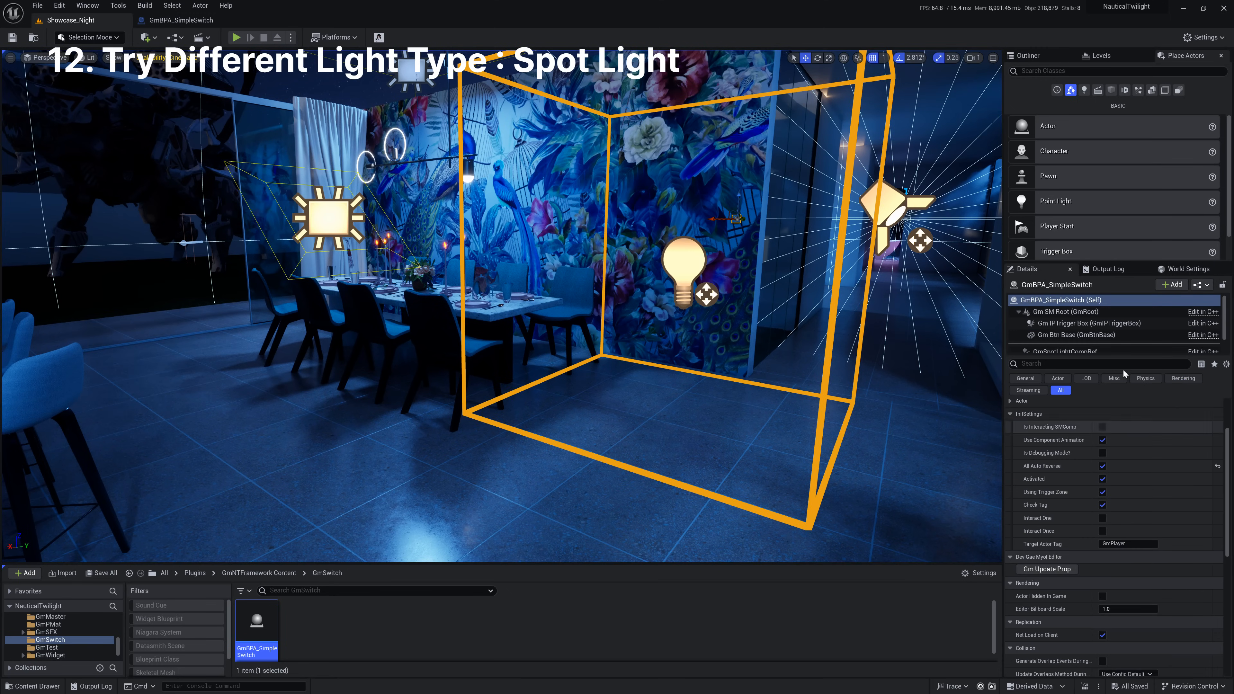
{"action": "left_click", "coordinate": [1086, 336]}
{"action": "scroll", "coordinate": [1130, 474], "scroll_direction": "down", "scroll_amount": 5}
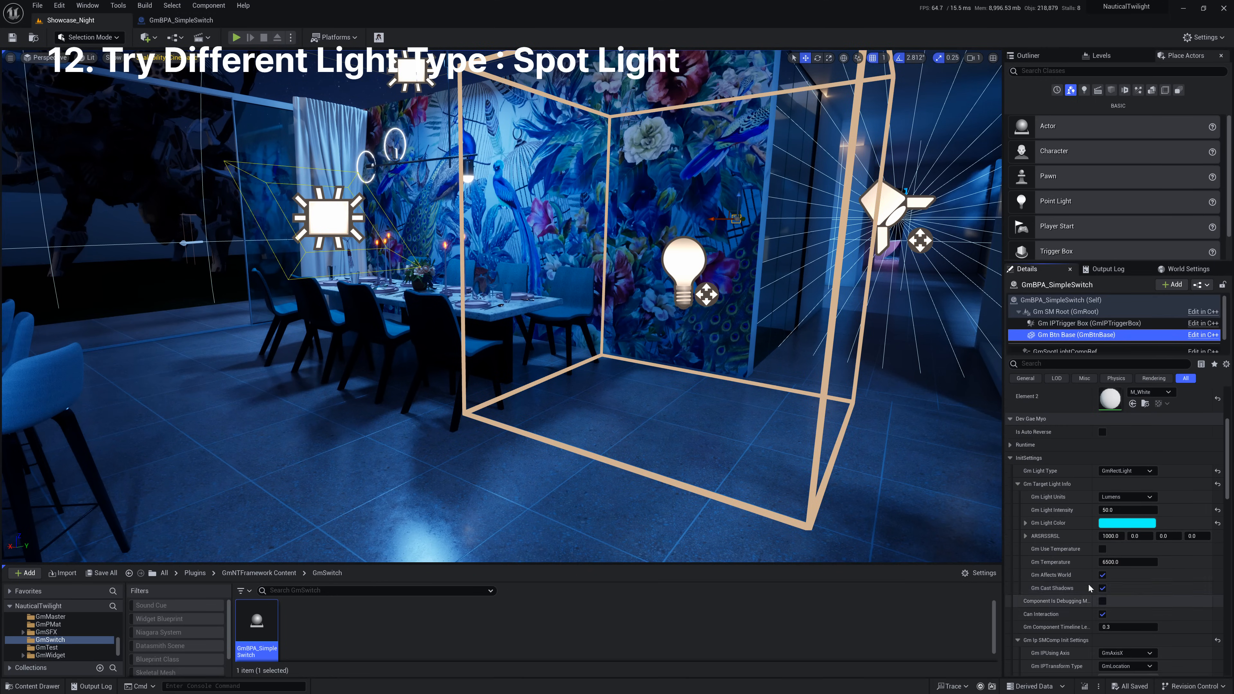
{"action": "left_click", "coordinate": [1128, 471]}
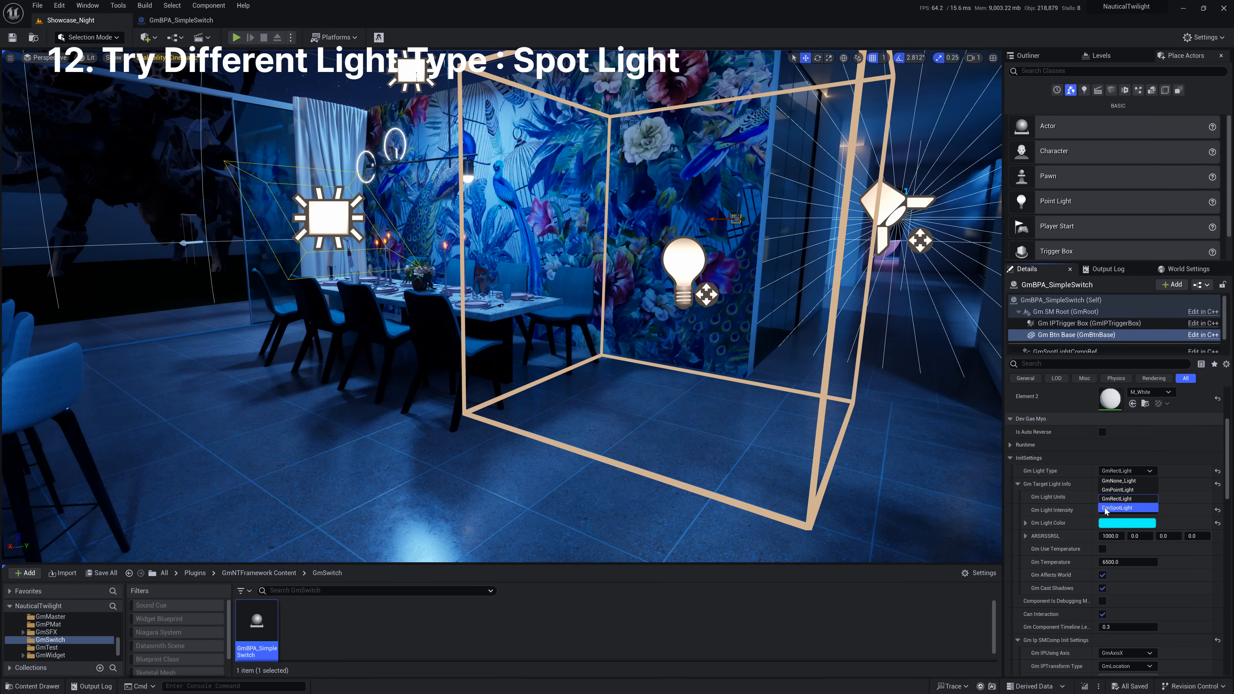
{"action": "left_click", "coordinate": [1119, 508]}
{"action": "left_click", "coordinate": [102, 573]}
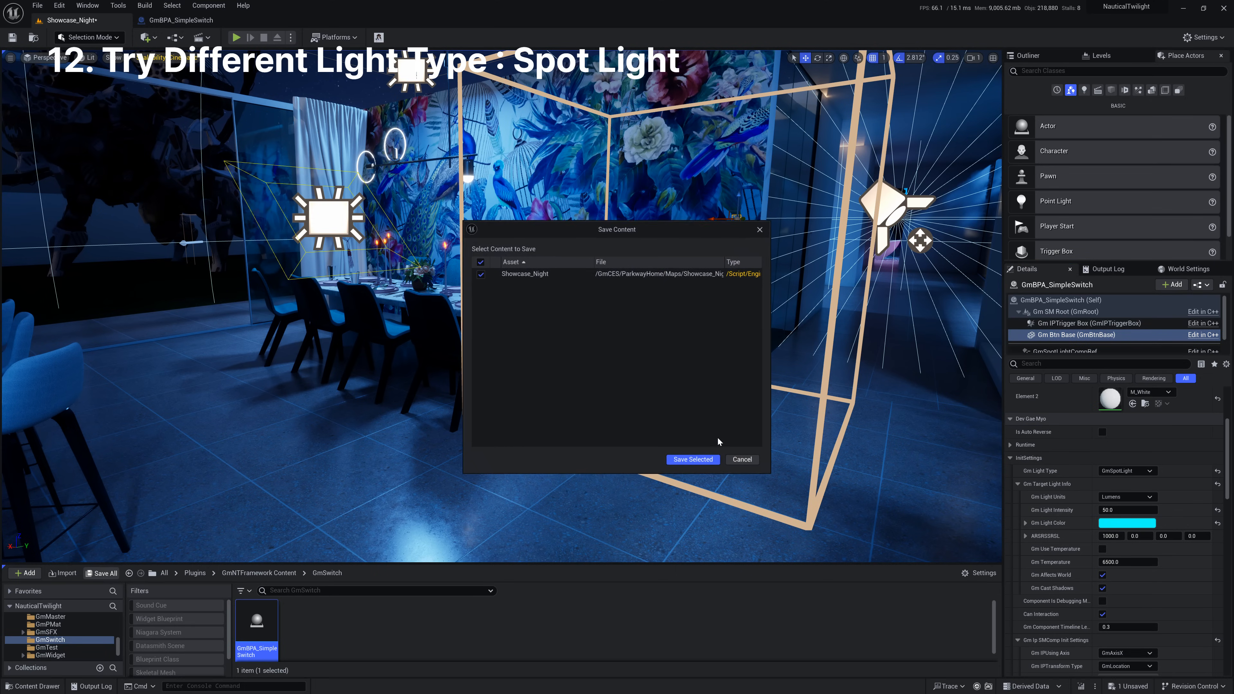
{"action": "left_click", "coordinate": [691, 461]}
- Play the level from the floor near the trigger box, walk in and out to test the spot light, and end the session
{"action": "right_click_drag", "start_coordinate": [680, 437], "coordinate": [741, 540]}
{"action": "right_click", "coordinate": [529, 198]}
{"action": "left_click", "coordinate": [582, 471]}
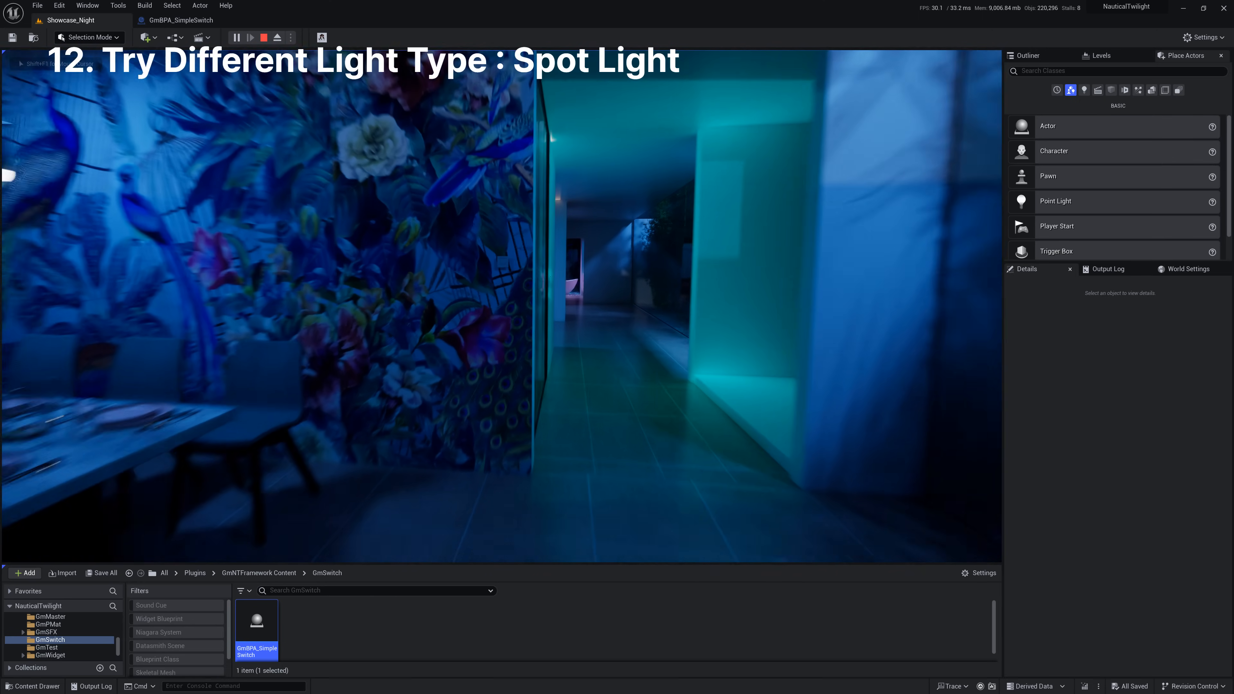
{"action": "key", "text": "w"}
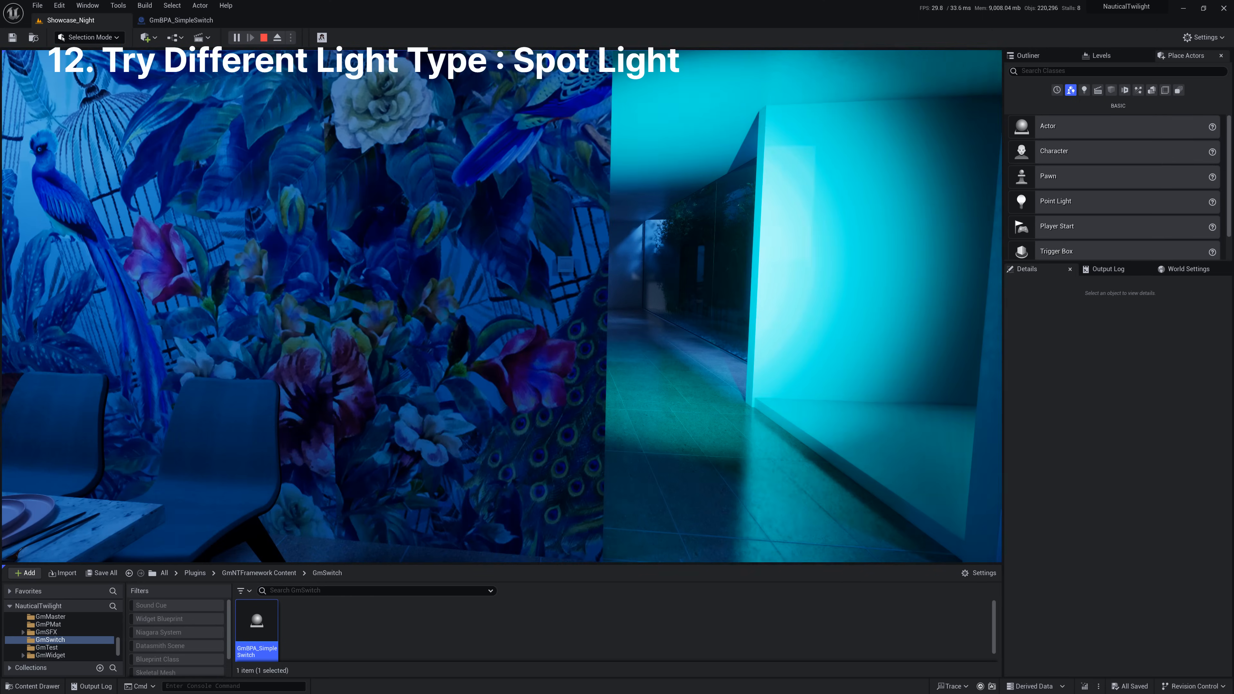
{"action": "key", "text": "s"}
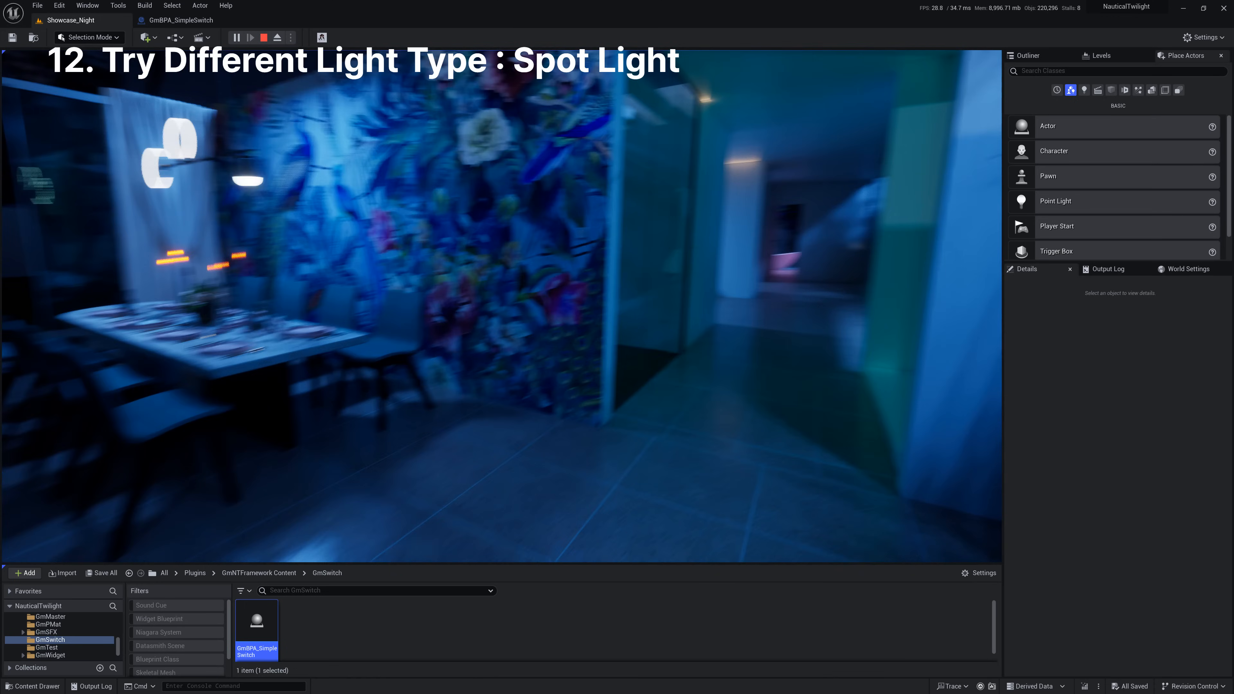
{"action": "key", "text": "w"}
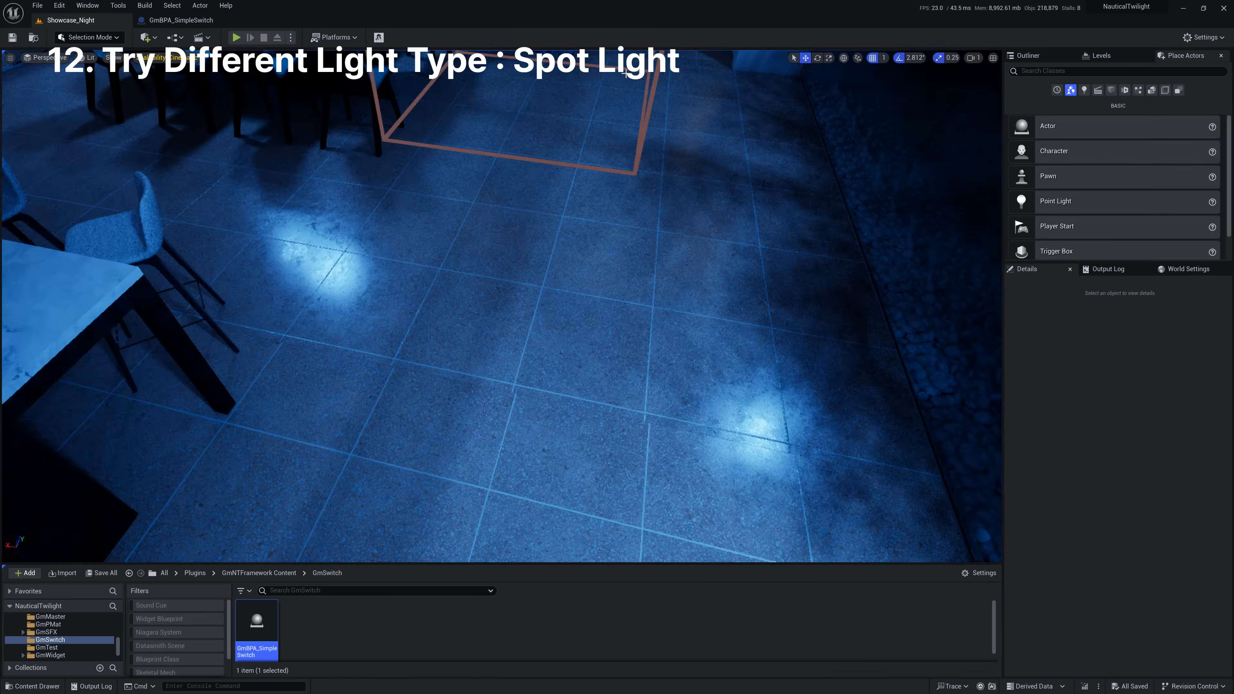
{"action": "key", "text": "Escape"}
- Set the Gm Btn Base component's Gm Interaction Speed to GmSlow and save the level
{"action": "left_click", "coordinate": [464, 313]}
{"action": "scroll", "coordinate": [1077, 351], "scroll_direction": "down", "scroll_amount": 1}
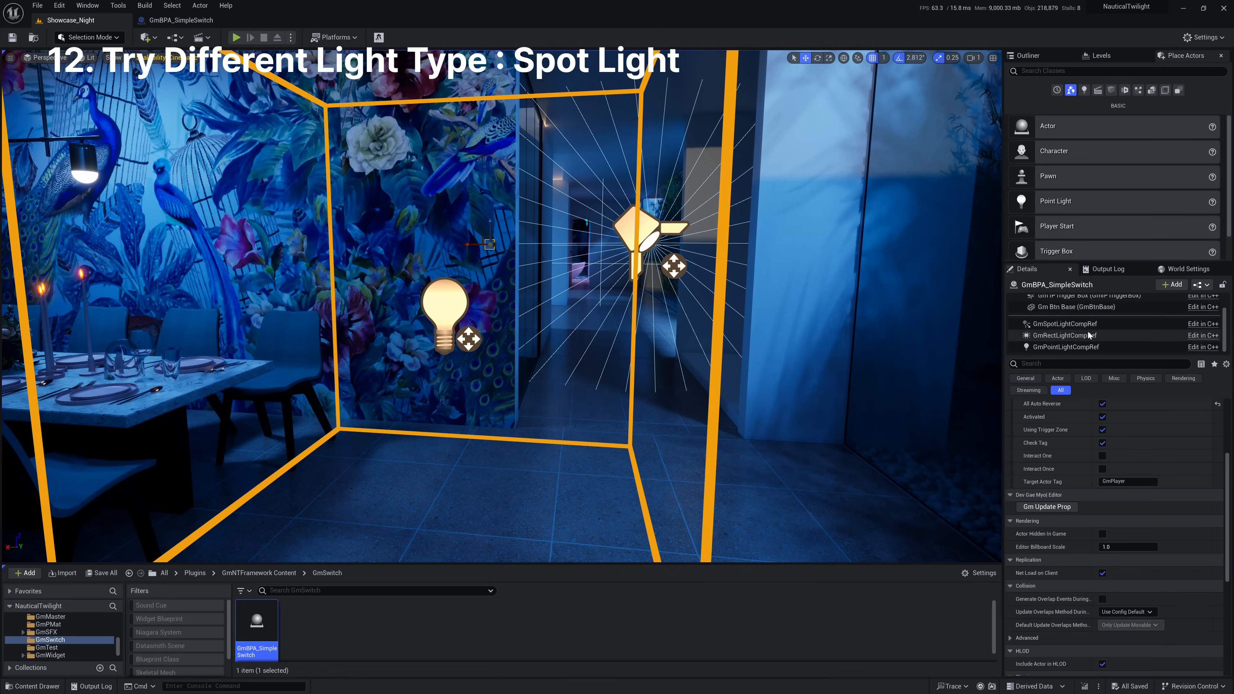
{"action": "left_click", "coordinate": [1077, 307]}
{"action": "scroll", "coordinate": [1181, 566], "scroll_direction": "down", "scroll_amount": 3}
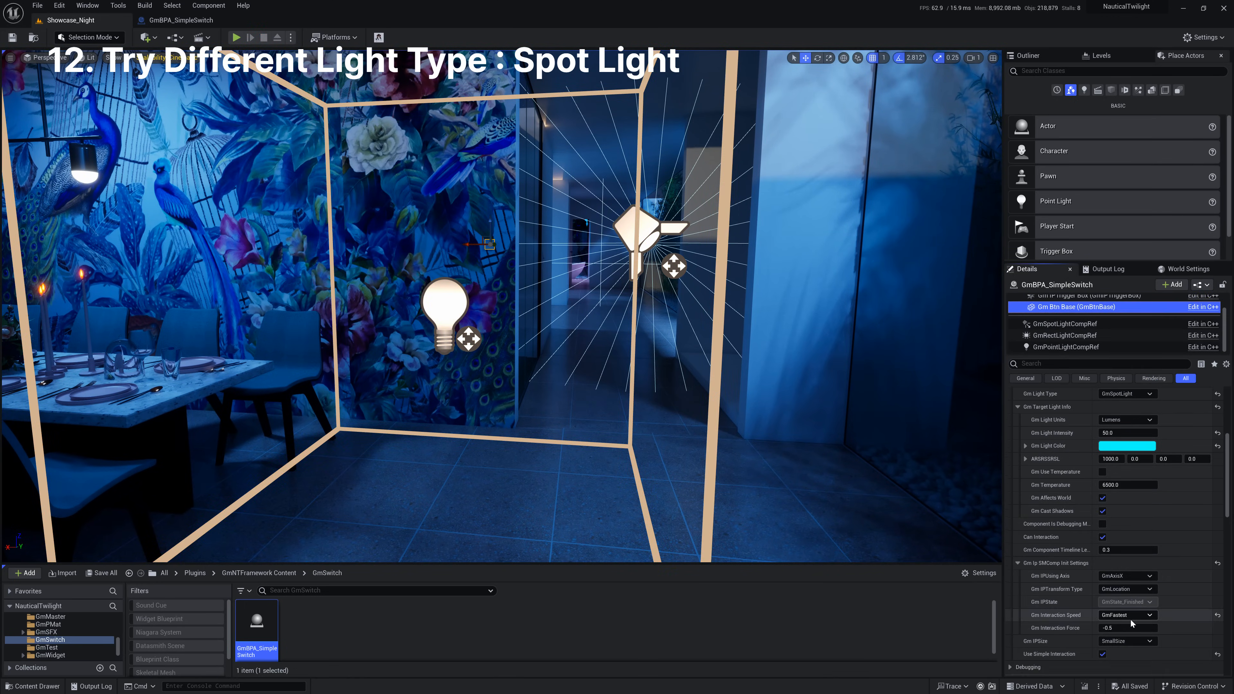
{"action": "left_click", "coordinate": [1126, 615]}
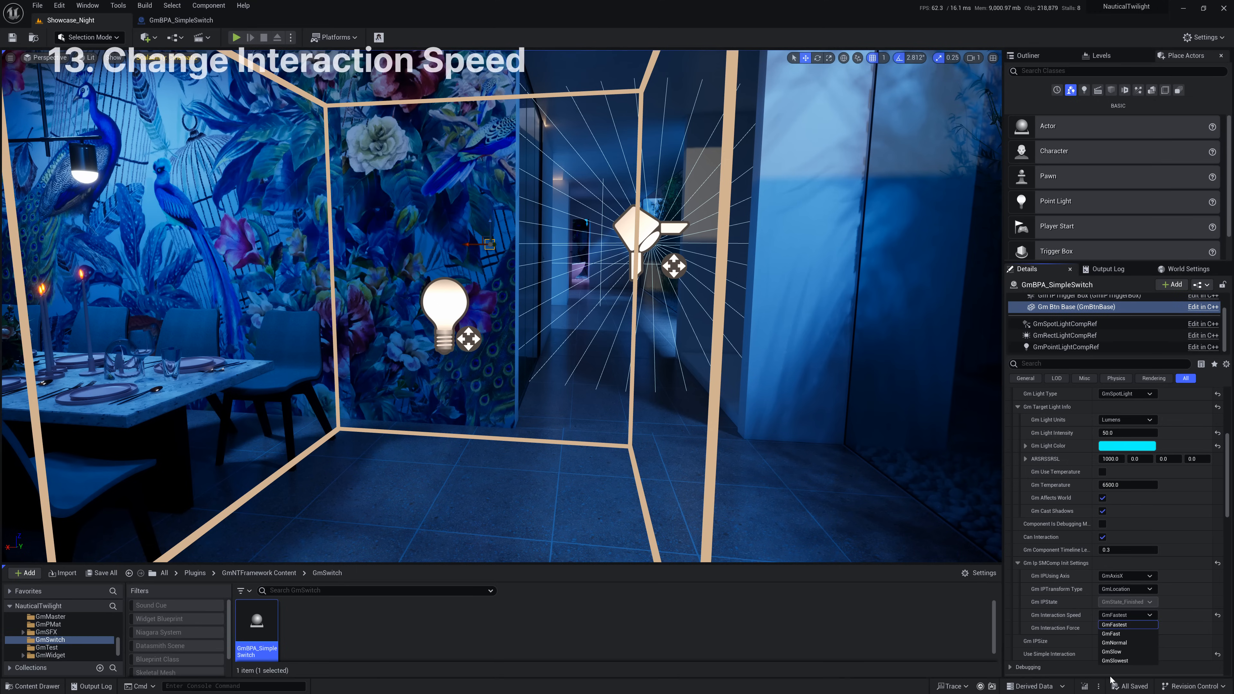
{"action": "left_click", "coordinate": [1125, 652]}
{"action": "left_click", "coordinate": [89, 575]}
{"action": "left_click", "coordinate": [691, 461]}
- Play the level from the floor and walk in and out of the trigger zone to check the changed interaction speed
{"action": "right_click_drag", "start_coordinate": [574, 445], "coordinate": [565, 453]}
{"action": "key", "text": "s"}
{"action": "right_click", "coordinate": [493, 515]}
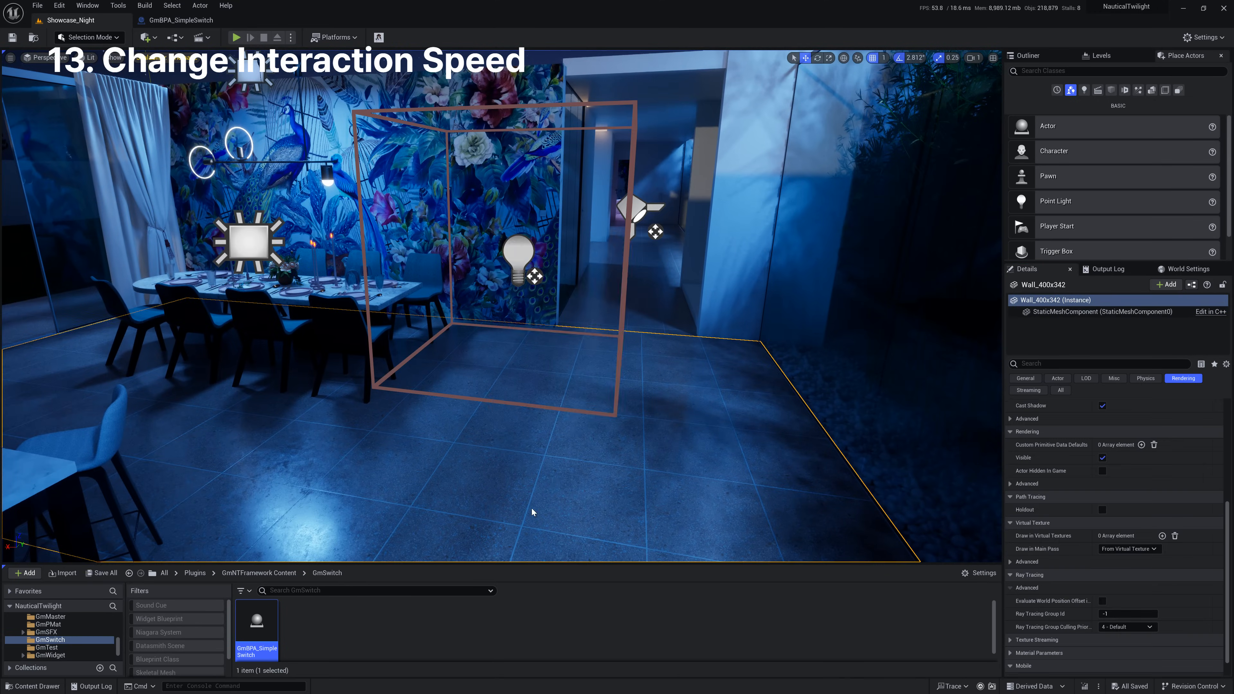
{"action": "left_click", "coordinate": [532, 505]}
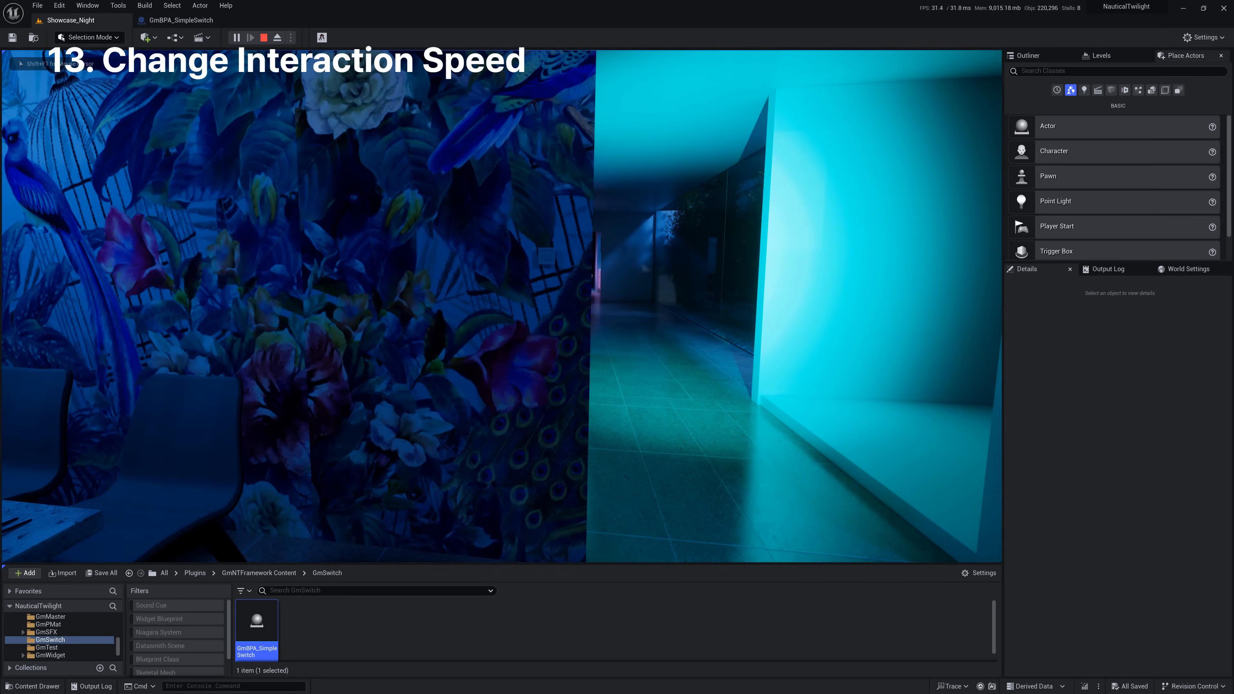
{"action": "key", "text": "s"}
{"action": "key", "text": "d"}
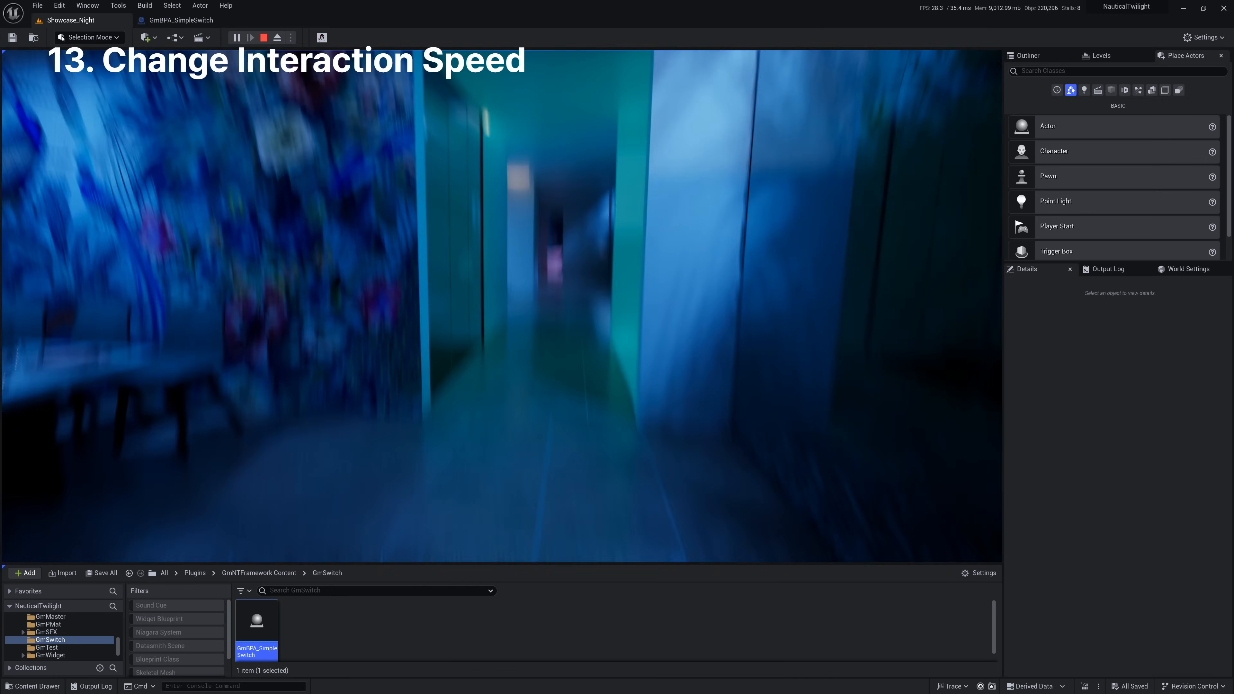
{"action": "key", "text": "s"}
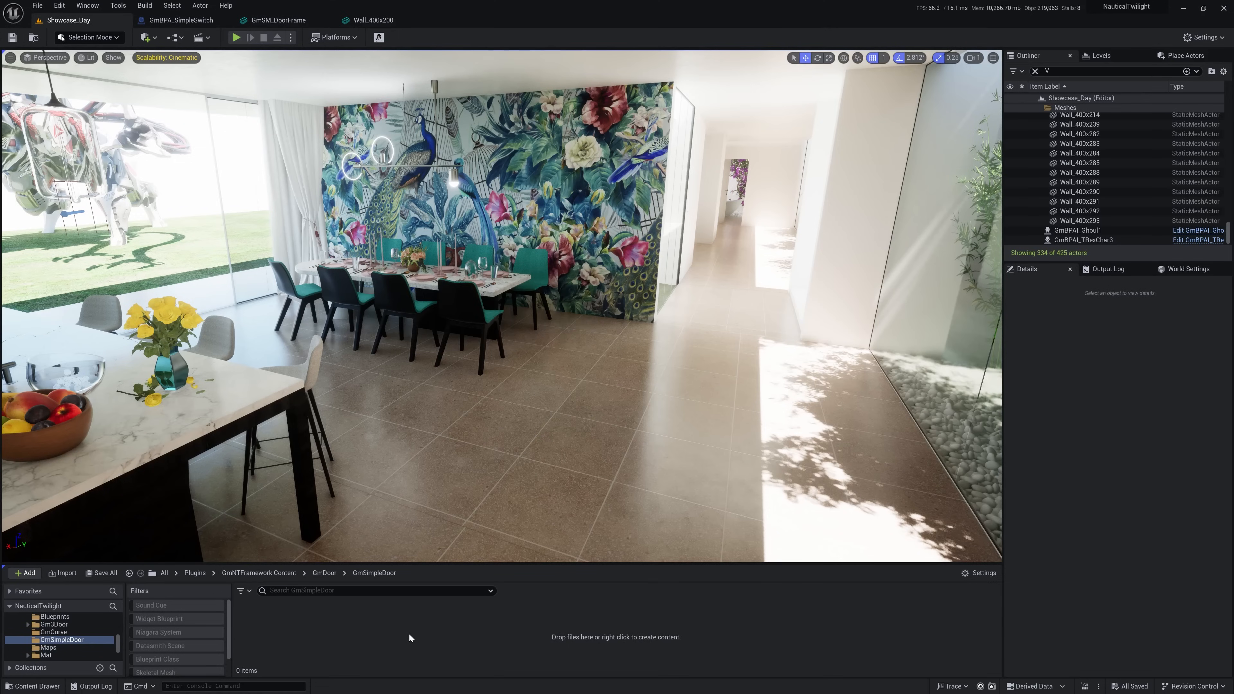
- Create a Blueprint class with parent GmA_IPsDoor in the GmSimpleDoor folder, name it GmBPA_SimpleDoor1, and save it
{"action": "right_click", "coordinate": [409, 637]}
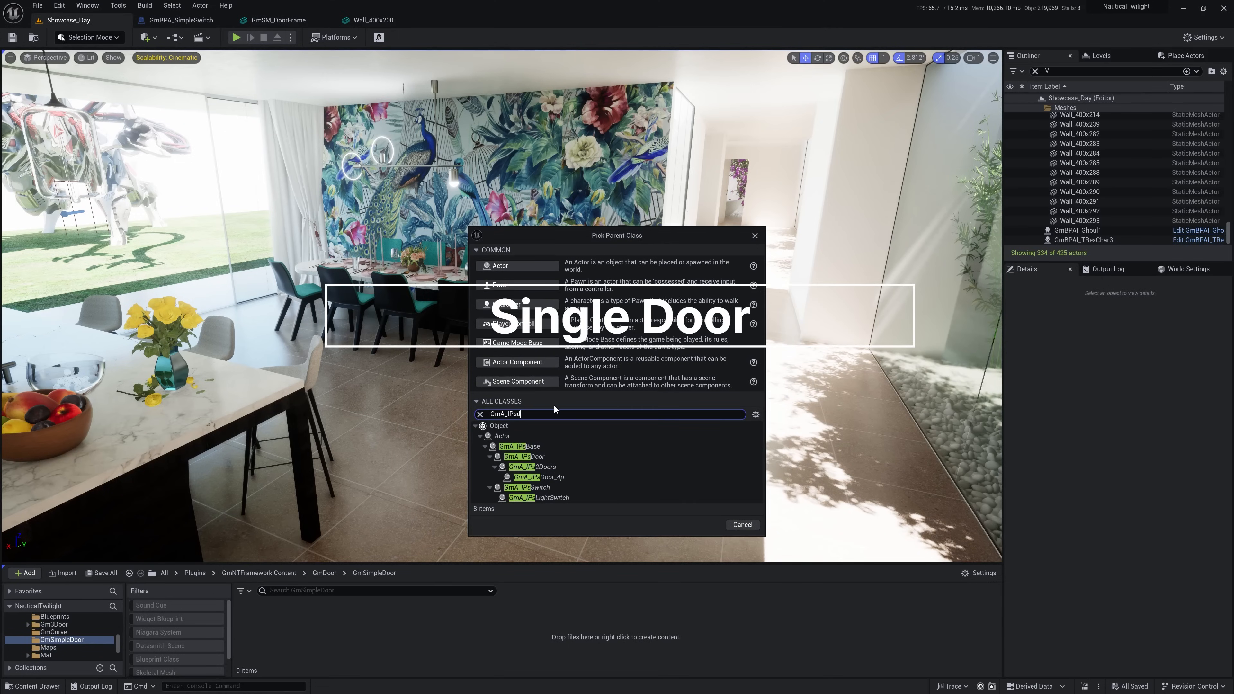
{"action": "left_click", "coordinate": [520, 457]}
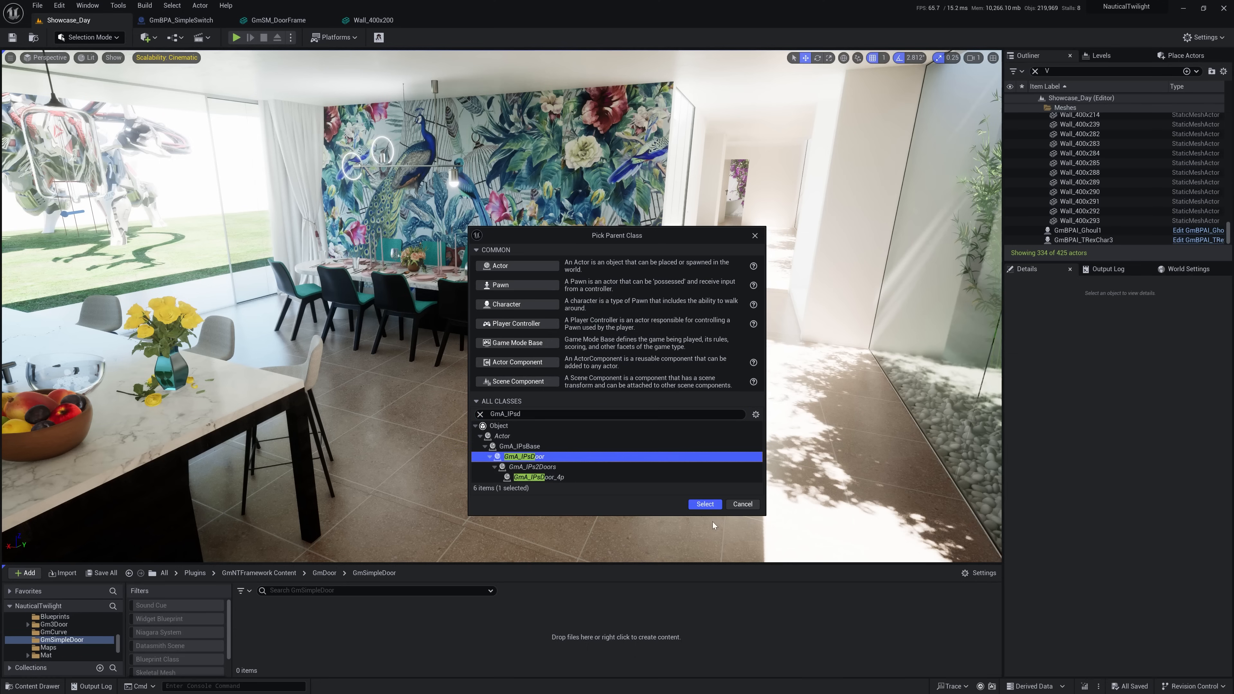
{"action": "left_click", "coordinate": [706, 504]}
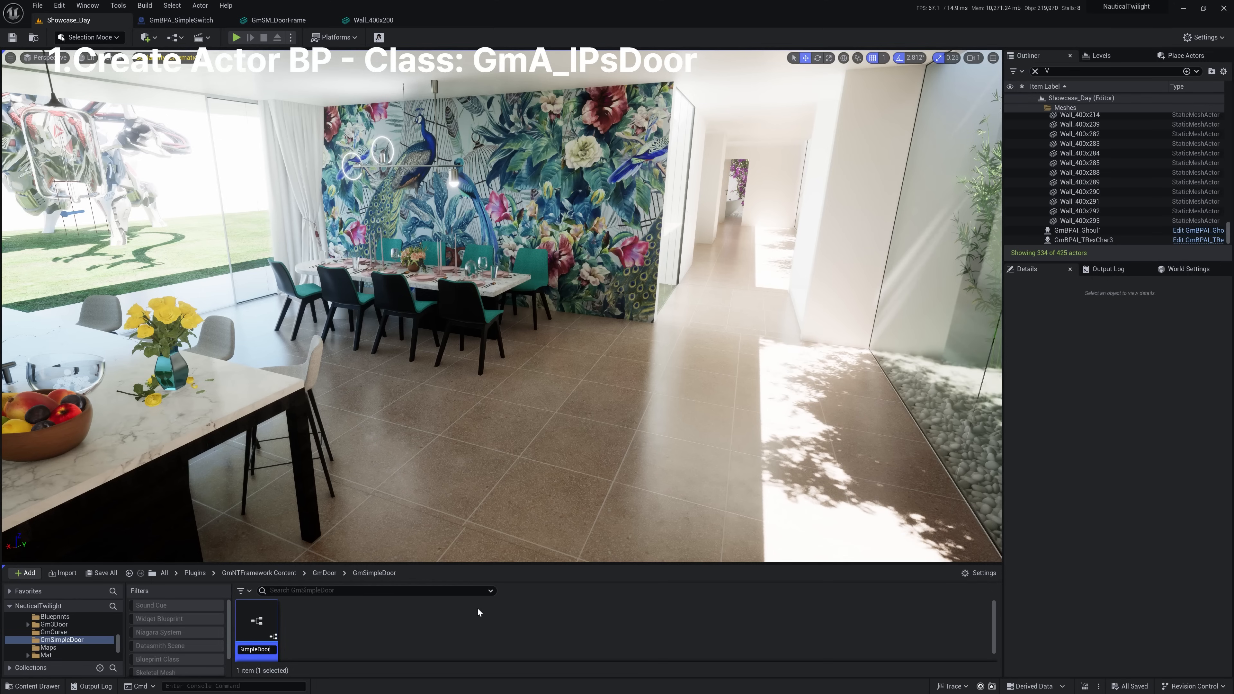
{"action": "key", "text": "ctrl+s"}
- Open the GmBPA_SimpleDoor1 blueprint and assign the GmSM_DoorFrame static mesh to its Gm Door Frame component
{"action": "right_click_drag", "start_coordinate": [584, 467], "coordinate": [540, 500]}
{"action": "key", "text": "w"}
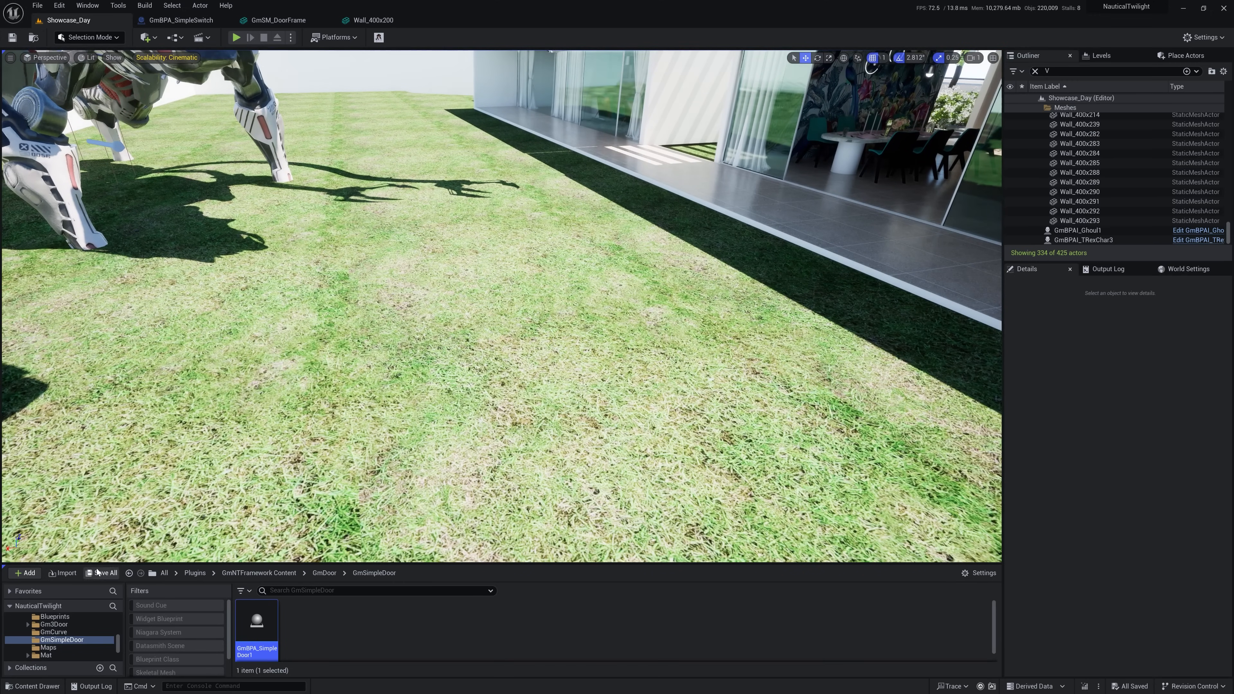
{"action": "right_click_drag", "start_coordinate": [340, 438], "coordinate": [321, 462]}
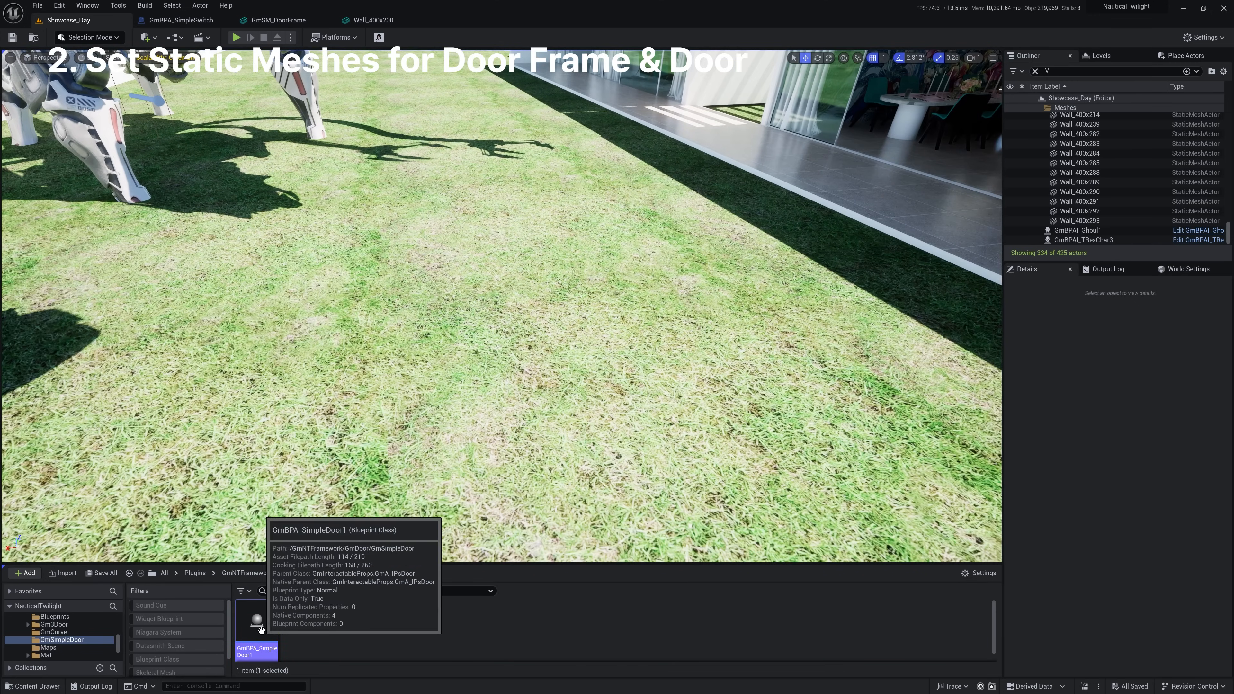
{"action": "double_click", "coordinate": [261, 630]}
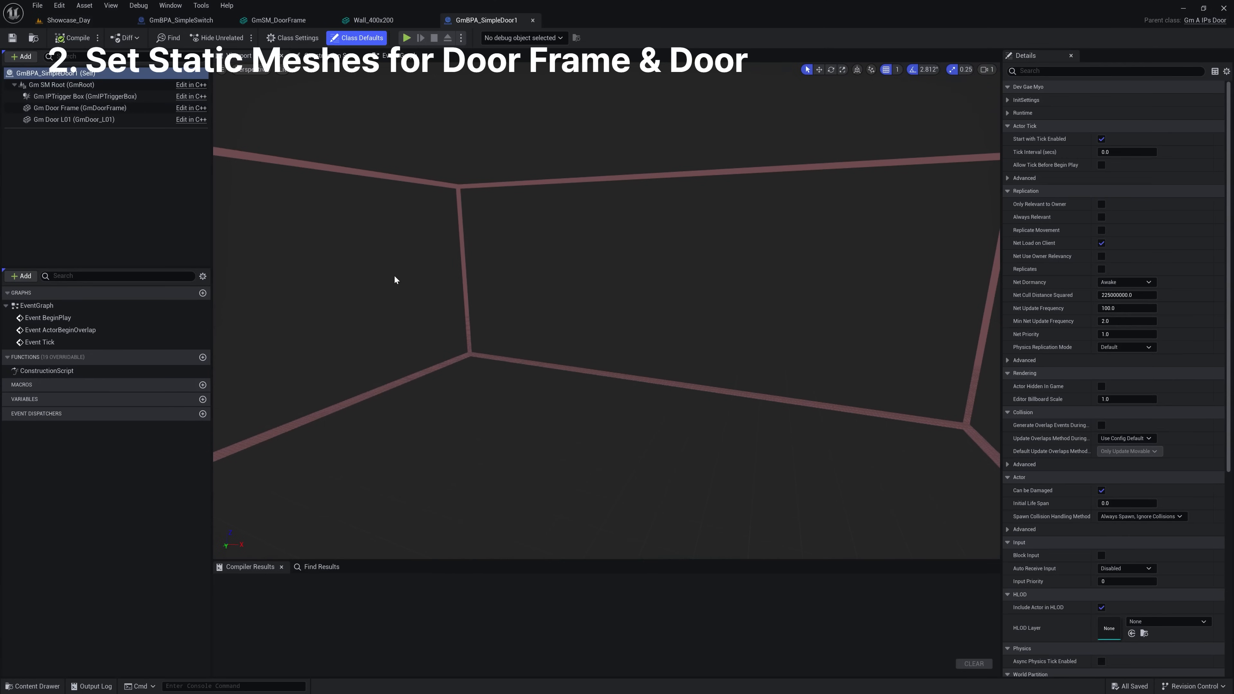
{"action": "left_click", "coordinate": [80, 108]}
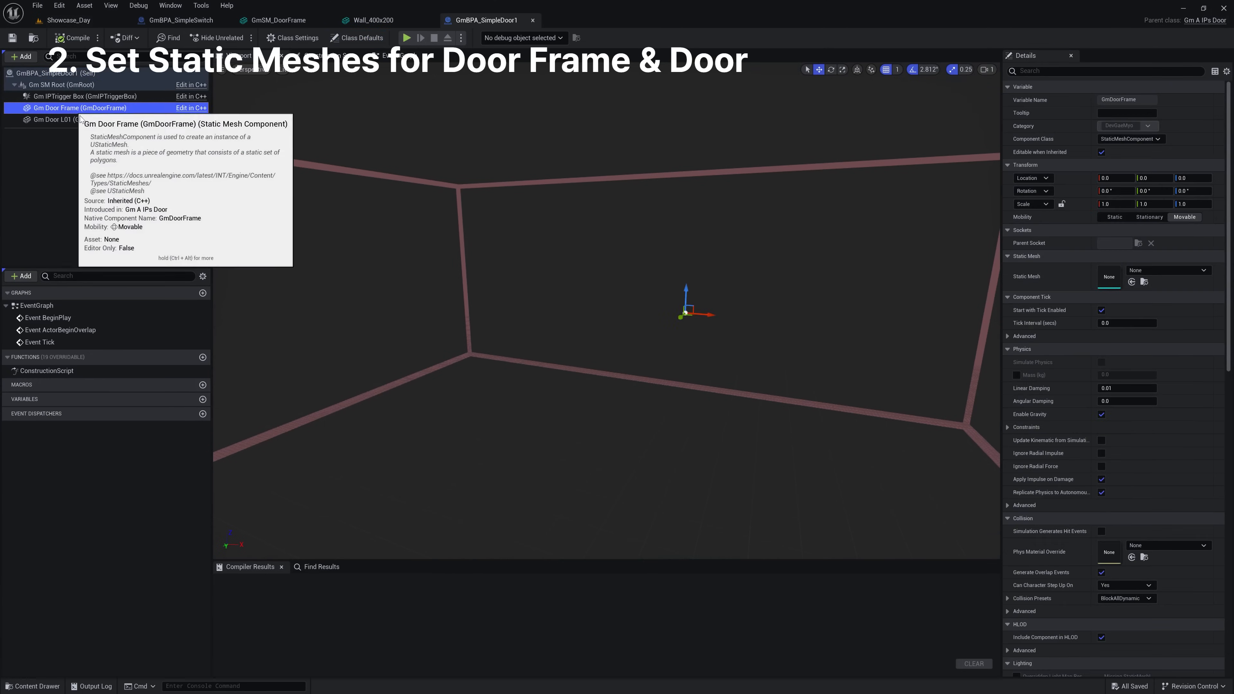
{"action": "left_click", "coordinate": [1039, 279], "text": "shift"}
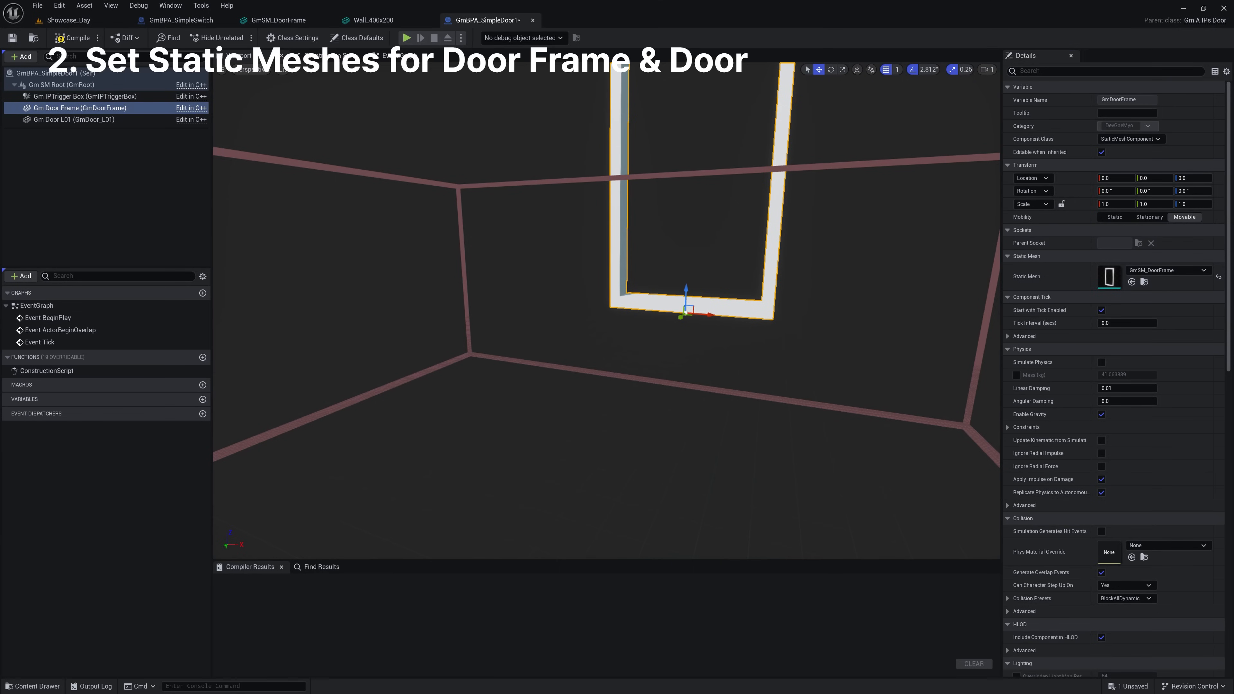
- Assign the GmSM_4DoorPanel static mesh to the Gm Door L01 component and move it to the frame's corner at X 56, Y -1
{"action": "left_click", "coordinate": [78, 119]}
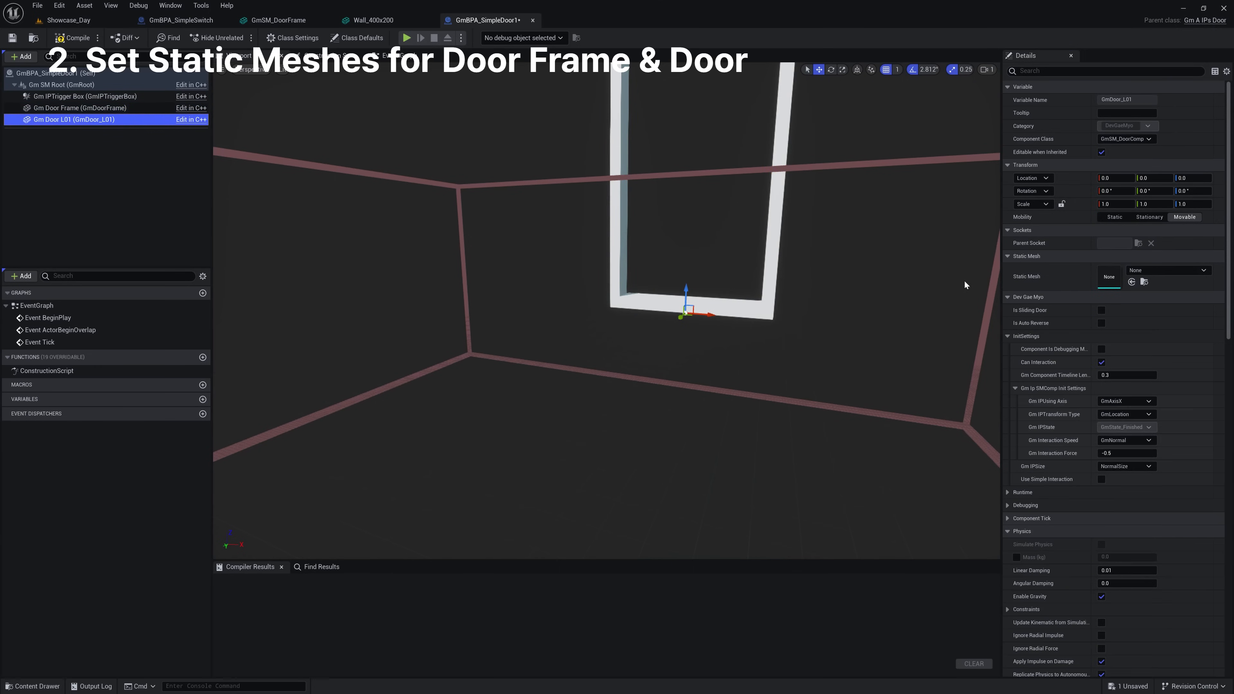
{"action": "left_click", "coordinate": [1030, 276], "text": "shift"}
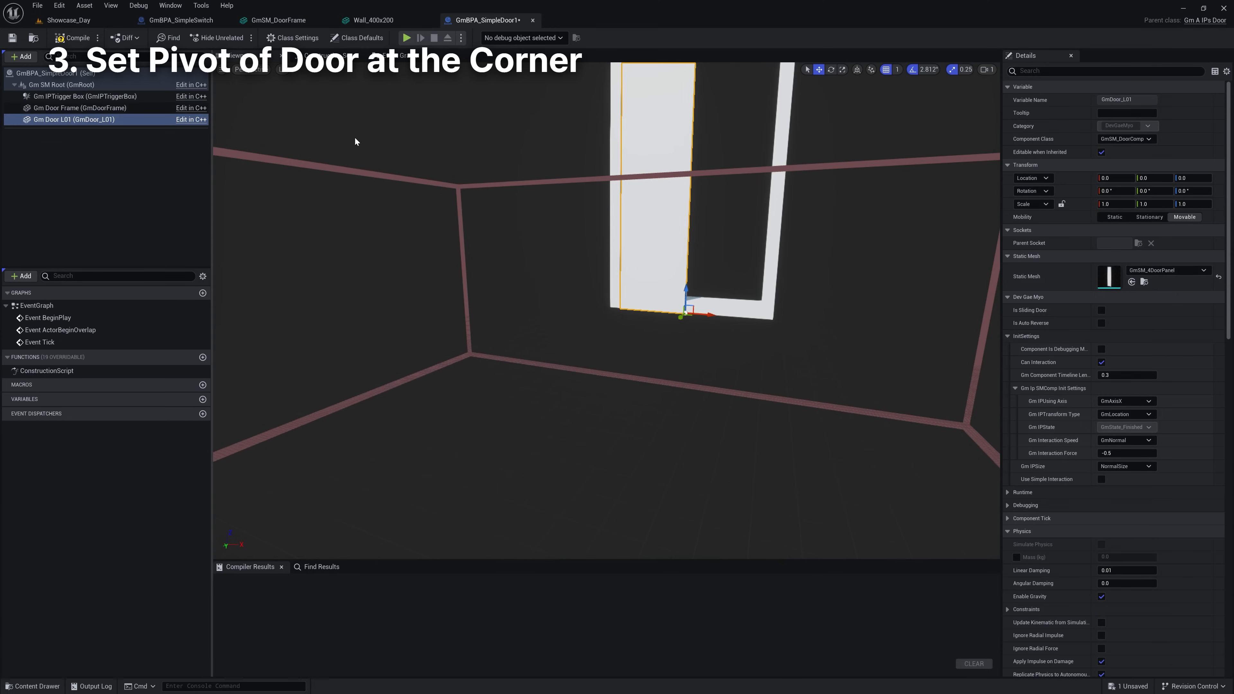
{"action": "left_click", "coordinate": [1077, 183], "text": "shift"}
{"action": "right_click_drag", "start_coordinate": [761, 289], "coordinate": [816, 286]}
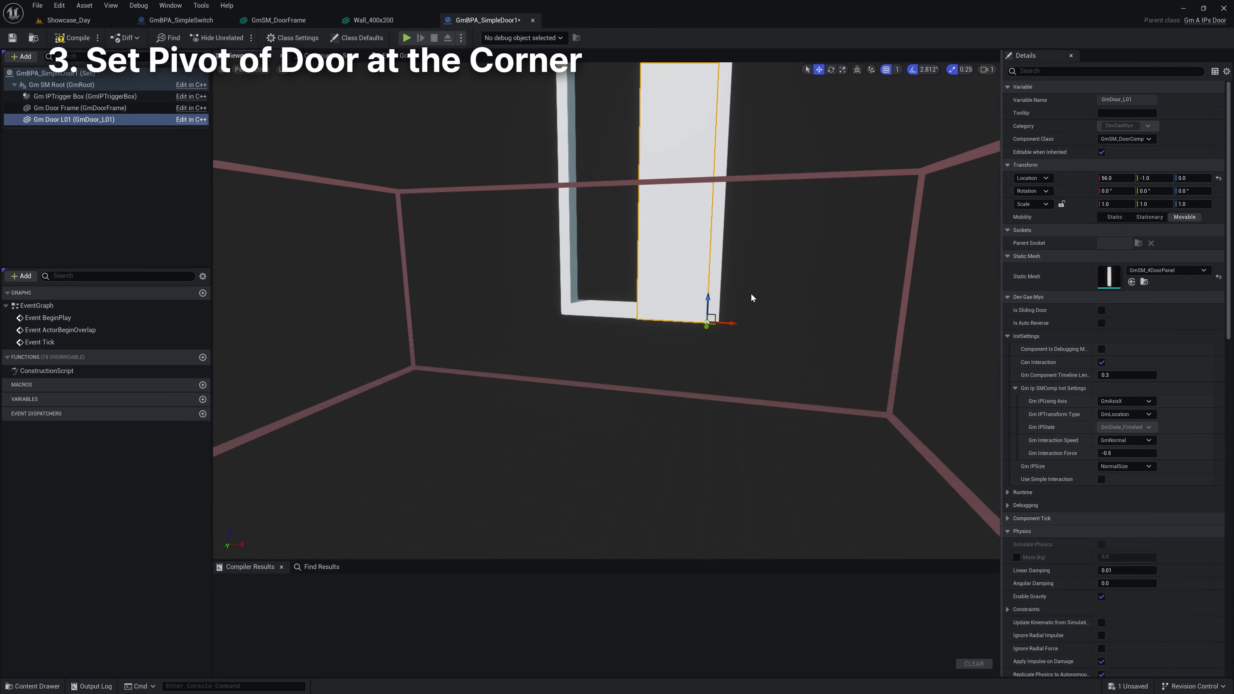
- Set the door panel's X scale to 2.1 to fill the frame and align its corner pivot at X 56
{"action": "left_click_drag", "start_coordinate": [732, 322], "coordinate": [719, 322]}
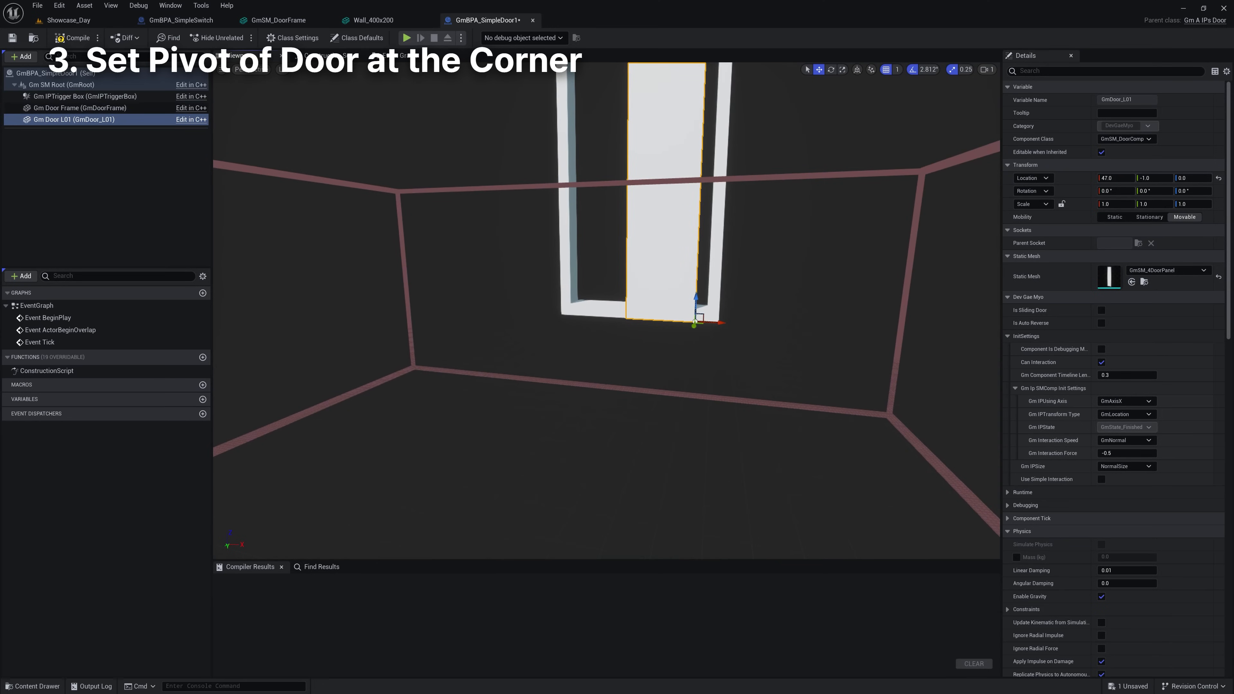
{"action": "left_click_drag", "start_coordinate": [1086, 205], "coordinate": [1113, 205]}
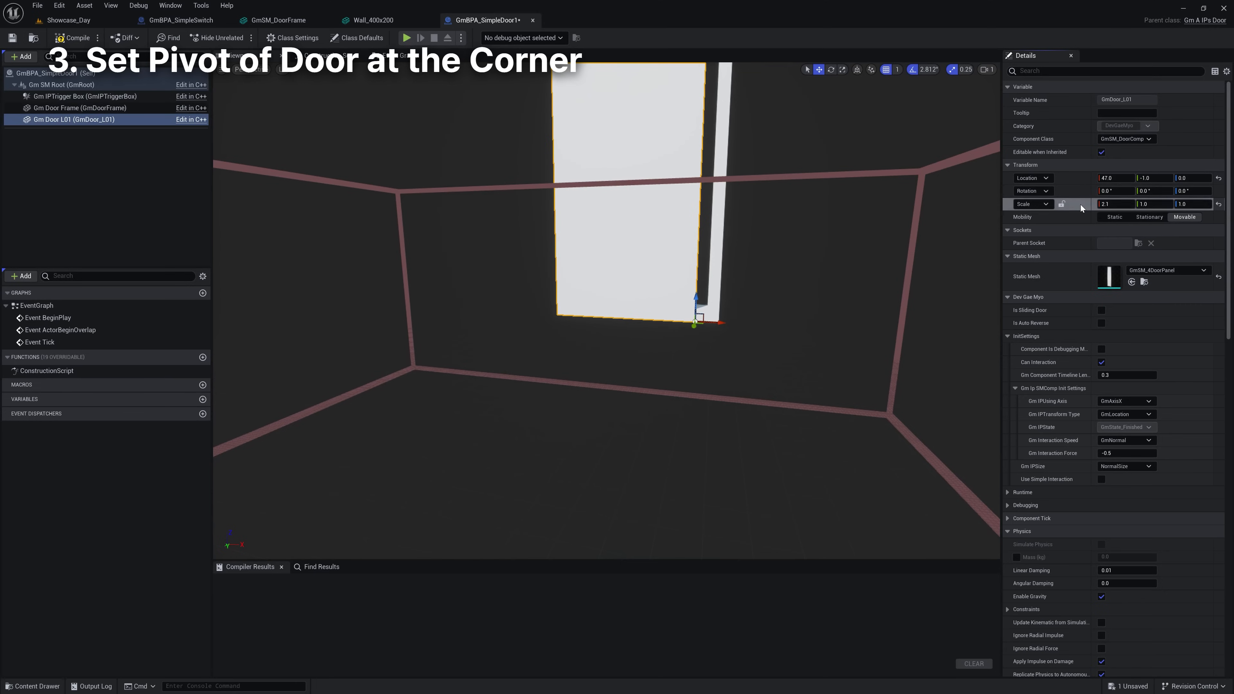
{"action": "mouse_move", "coordinate": [731, 322]}
{"action": "left_mouse_down"}
{"action": "mouse_move", "coordinate": [743, 325]}
{"action": "mouse_move", "coordinate": [719, 324]}
{"action": "mouse_move", "coordinate": [738, 329]}
{"action": "left_mouse_up"}
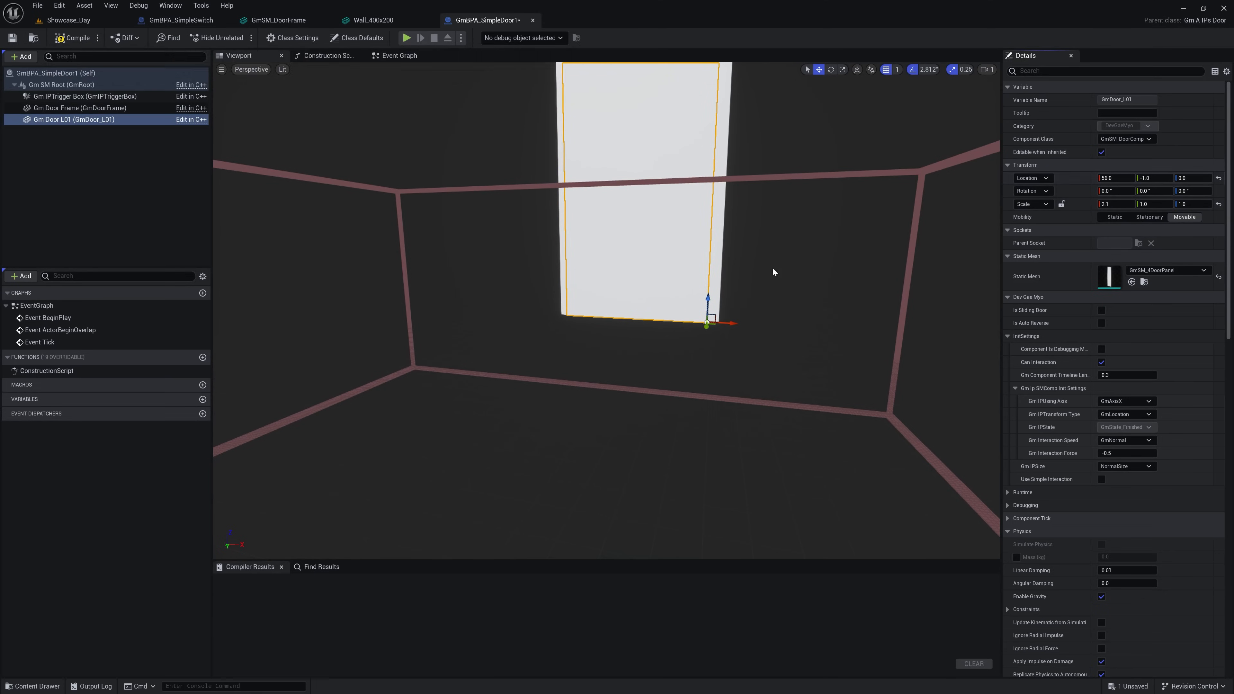
{"action": "mouse_move", "coordinate": [568, 314]}
{"action": "right_mouse_down"}
{"action": "mouse_move", "coordinate": [583, 303]}
{"action": "mouse_move", "coordinate": [562, 312]}
{"action": "right_mouse_up"}
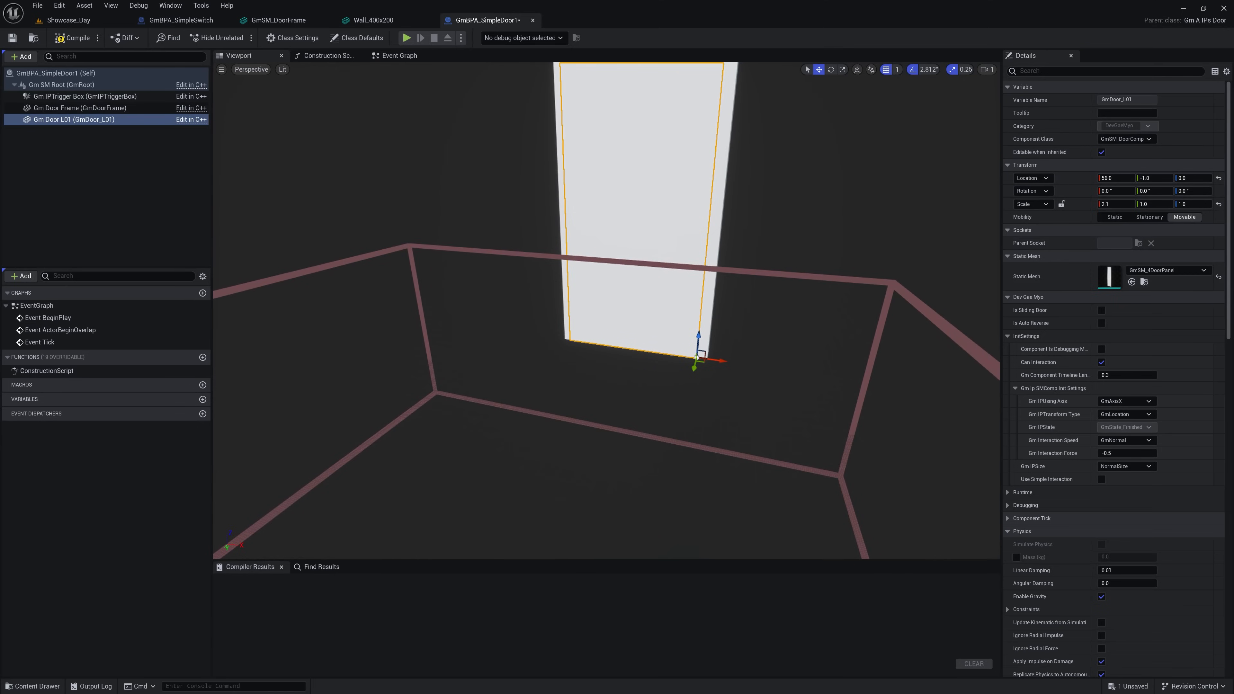
- Set the Gm Door Frame component's Y scale to 0.3, compile the blueprint and save it
{"action": "left_click", "coordinate": [149, 108]}
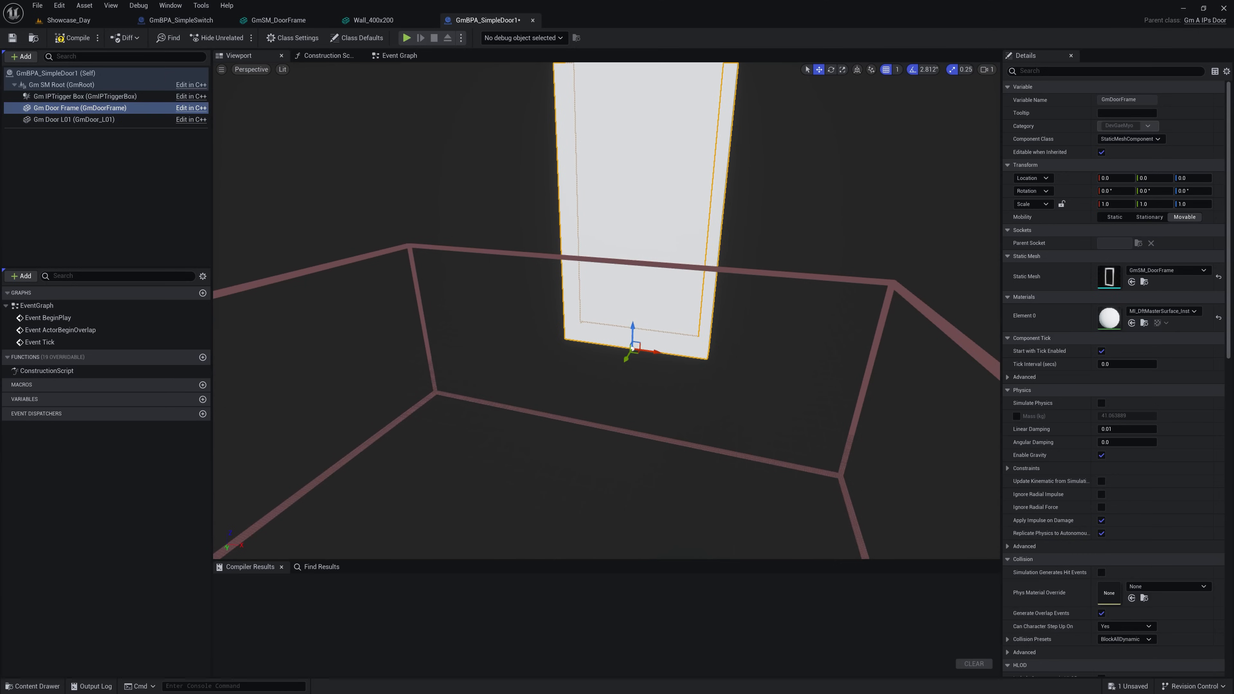
{"action": "left_click", "coordinate": [1078, 211], "text": "shift"}
{"action": "right_click_drag", "start_coordinate": [651, 321], "coordinate": [674, 277]}
{"action": "left_click", "coordinate": [74, 39]}
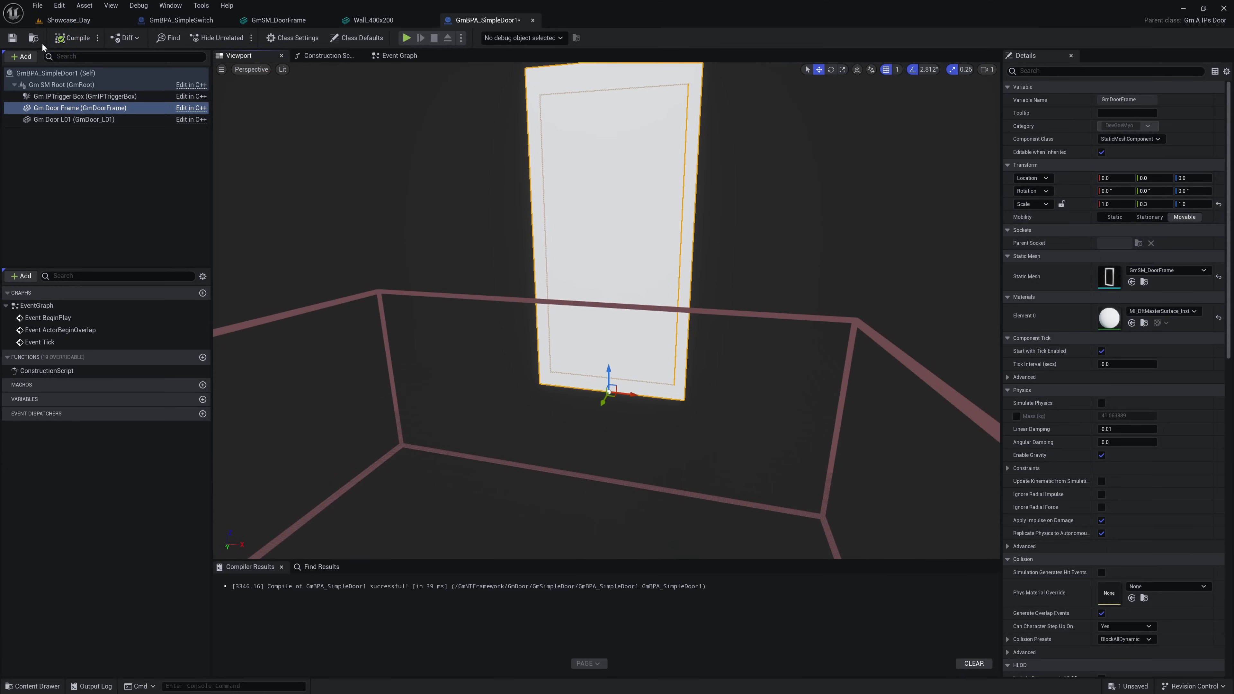
{"action": "left_click", "coordinate": [18, 38]}
- Open the GmBPA_SimpleDoor1 class defaults and expand the Curve arrays under InitSettings
{"action": "left_click", "coordinate": [58, 73]}
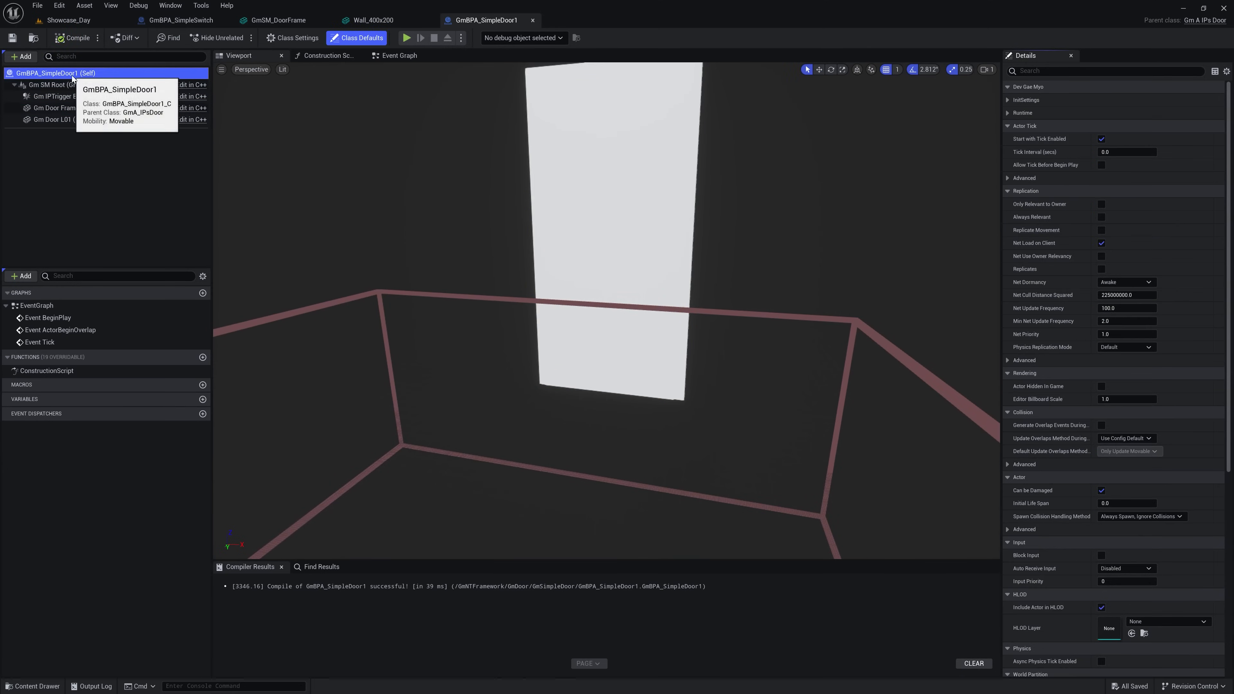
{"action": "left_click", "coordinate": [33, 38]}
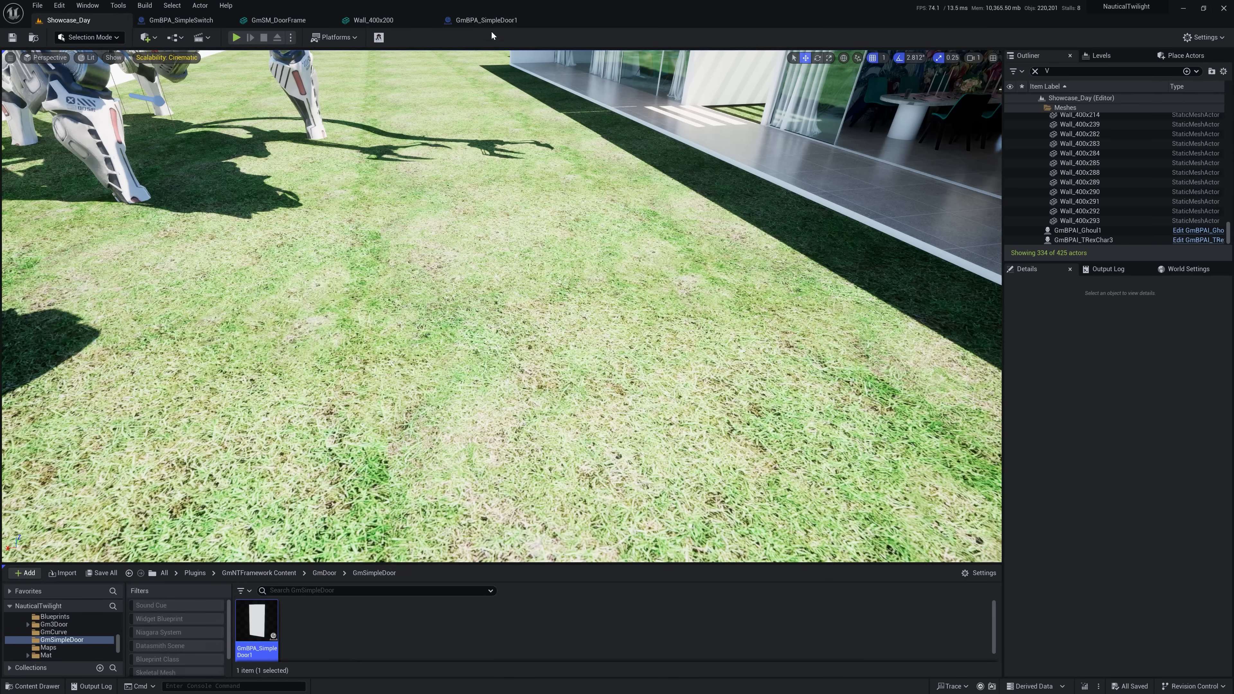
{"action": "left_click", "coordinate": [486, 20]}
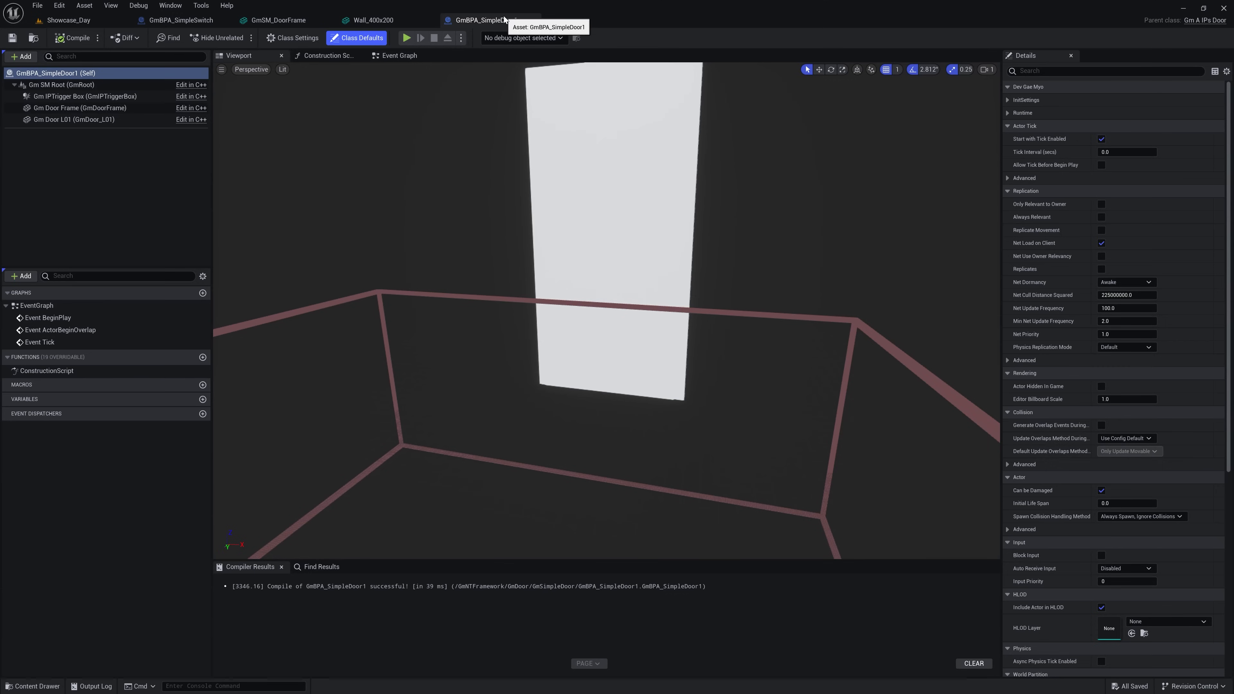
{"action": "left_click", "coordinate": [1010, 102]}
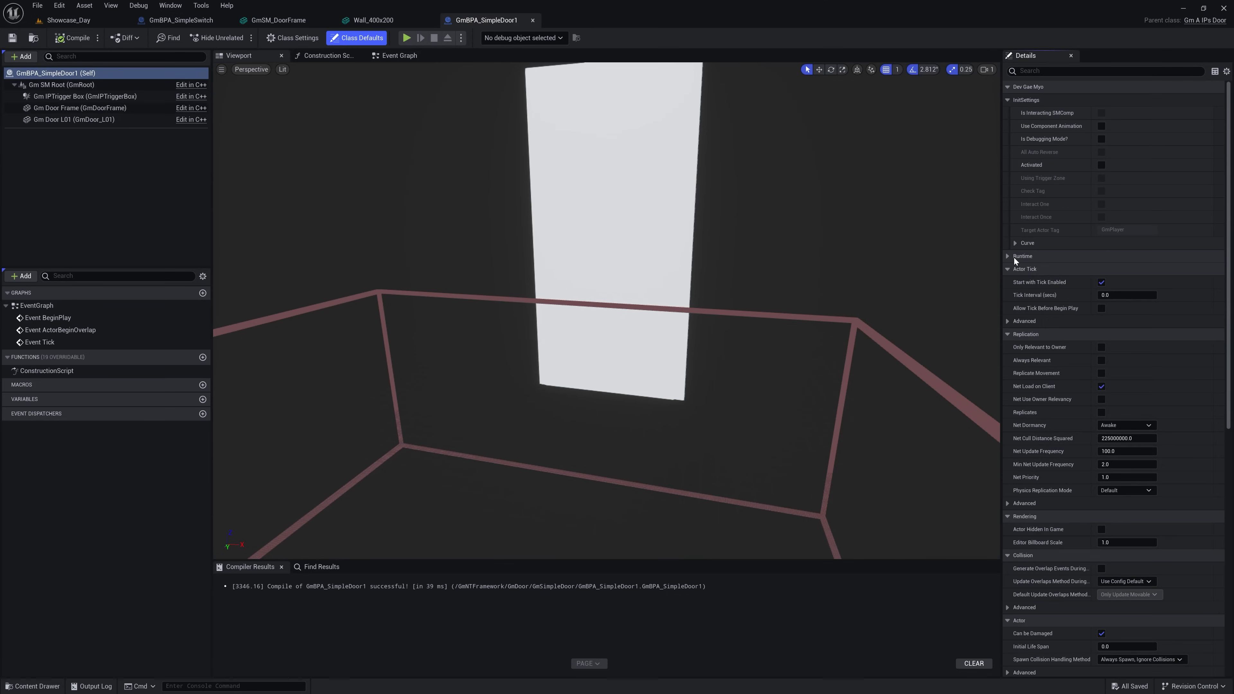
{"action": "left_click", "coordinate": [1017, 243]}
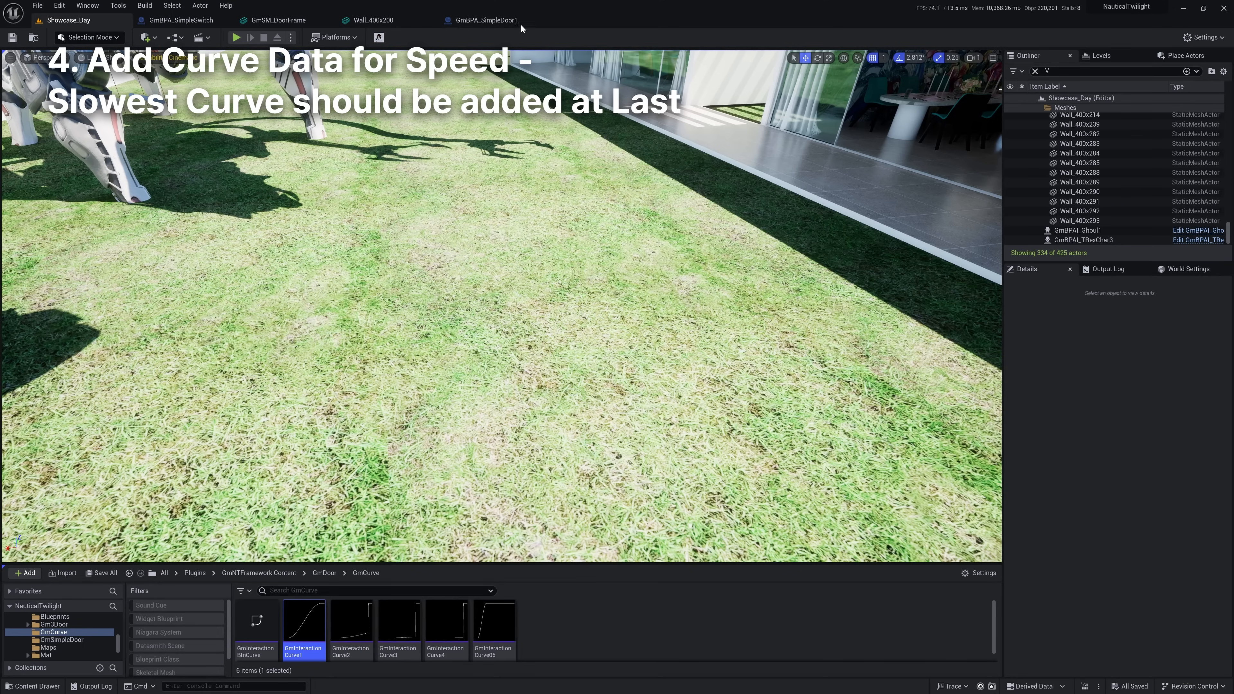
- Undock the GmBPA_SimpleDoor1 editor and size it so its widened details and the GmCurve folder's assets are both visible
{"action": "left_click_drag", "start_coordinate": [515, 22], "coordinate": [1009, 61]}
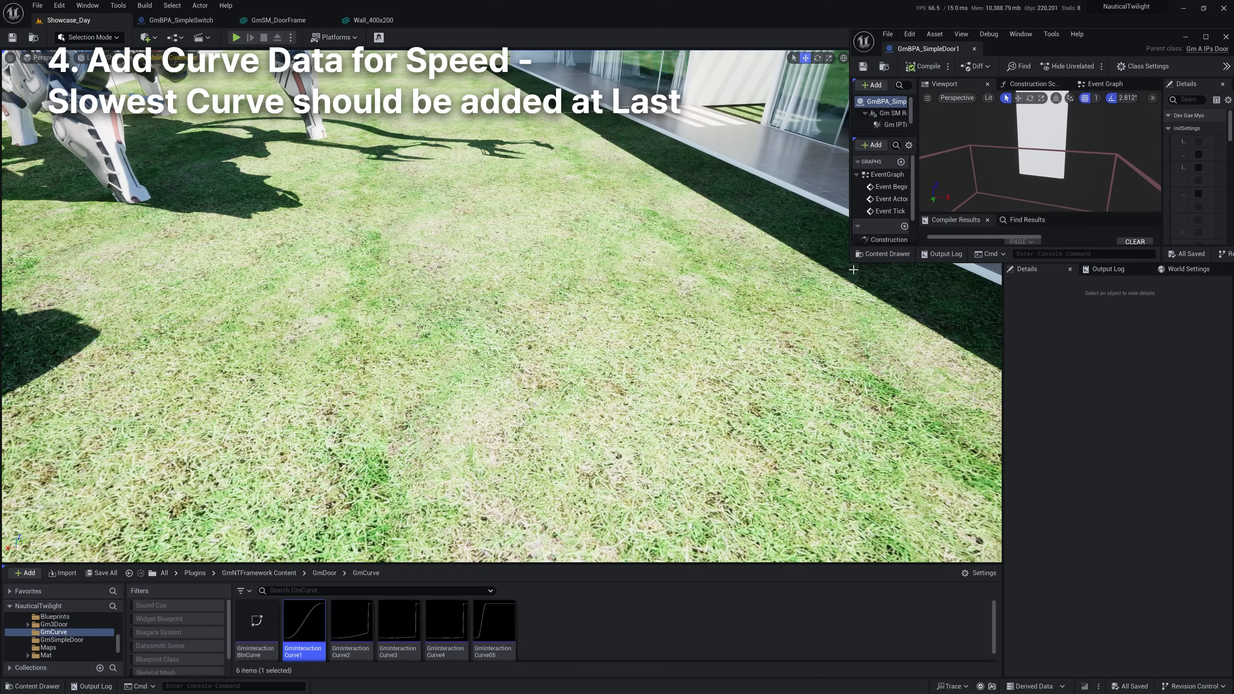
{"action": "left_click_drag", "start_coordinate": [852, 262], "coordinate": [409, 589]}
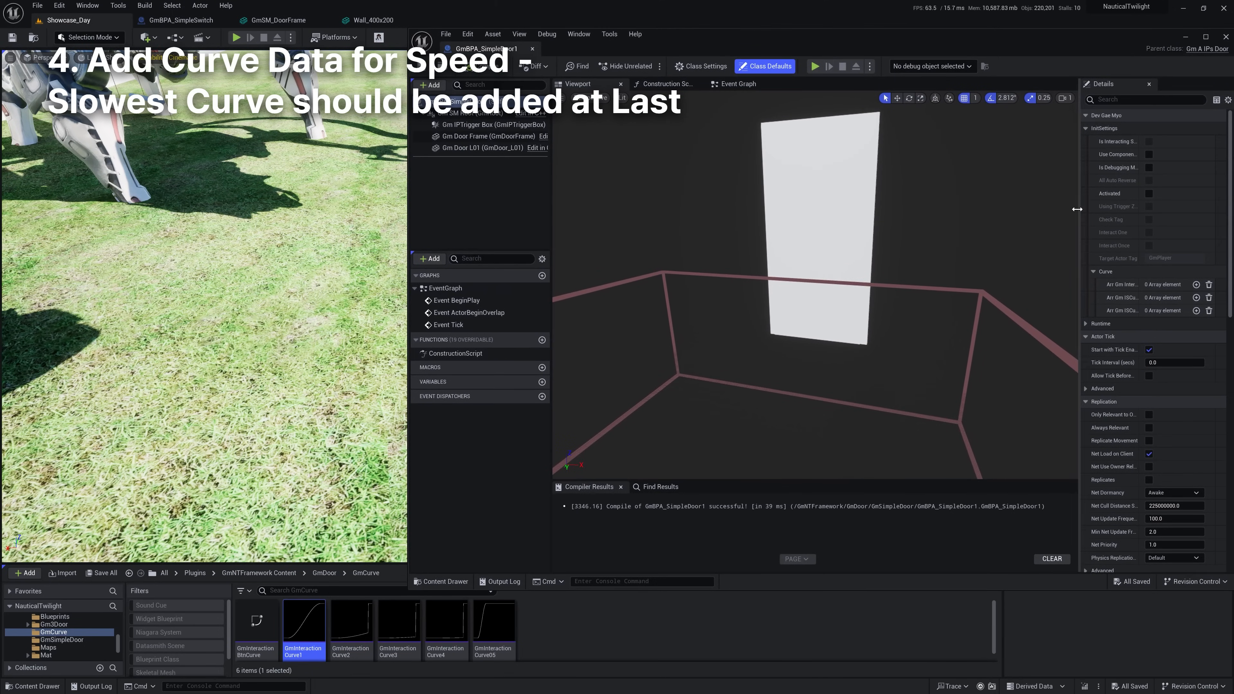
{"action": "left_click_drag", "start_coordinate": [1079, 208], "coordinate": [782, 224]}
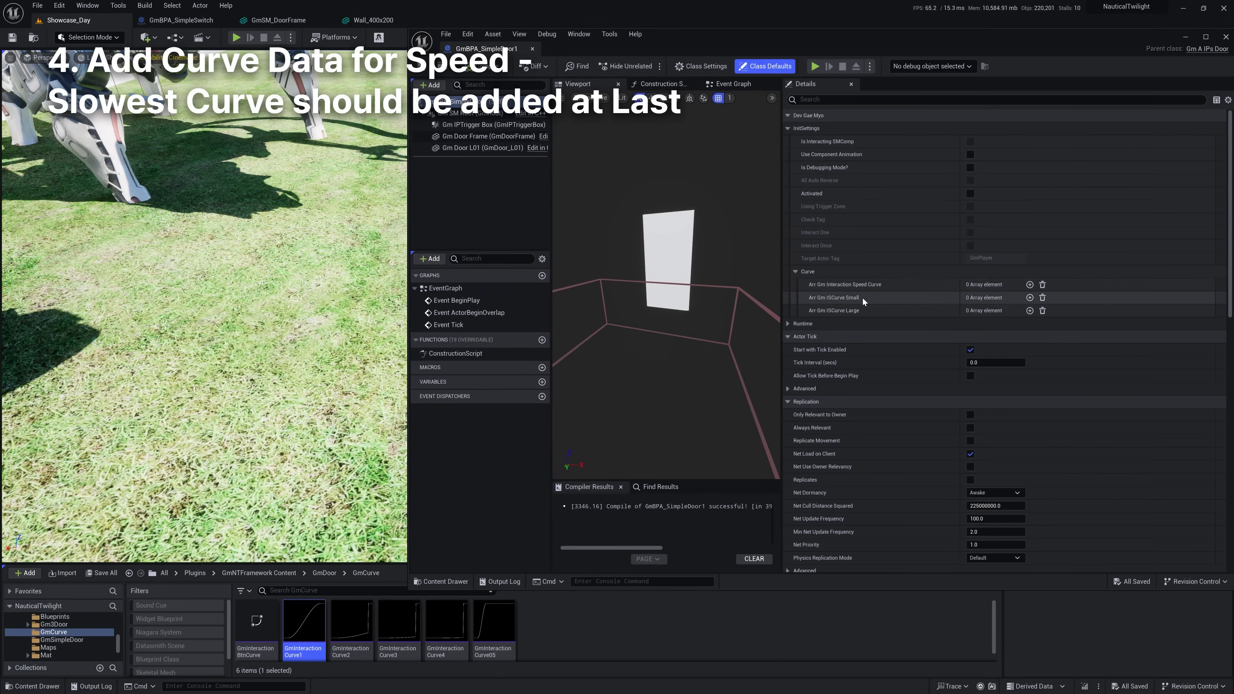
- Add five elements to the Arr Gm Interaction Speed Curve array
{"action": "left_click", "coordinate": [1029, 285]}
{"action": "left_click", "coordinate": [1030, 285]}
{"action": "left_click", "coordinate": [1030, 285]}
{"action": "left_click", "coordinate": [1030, 284]}
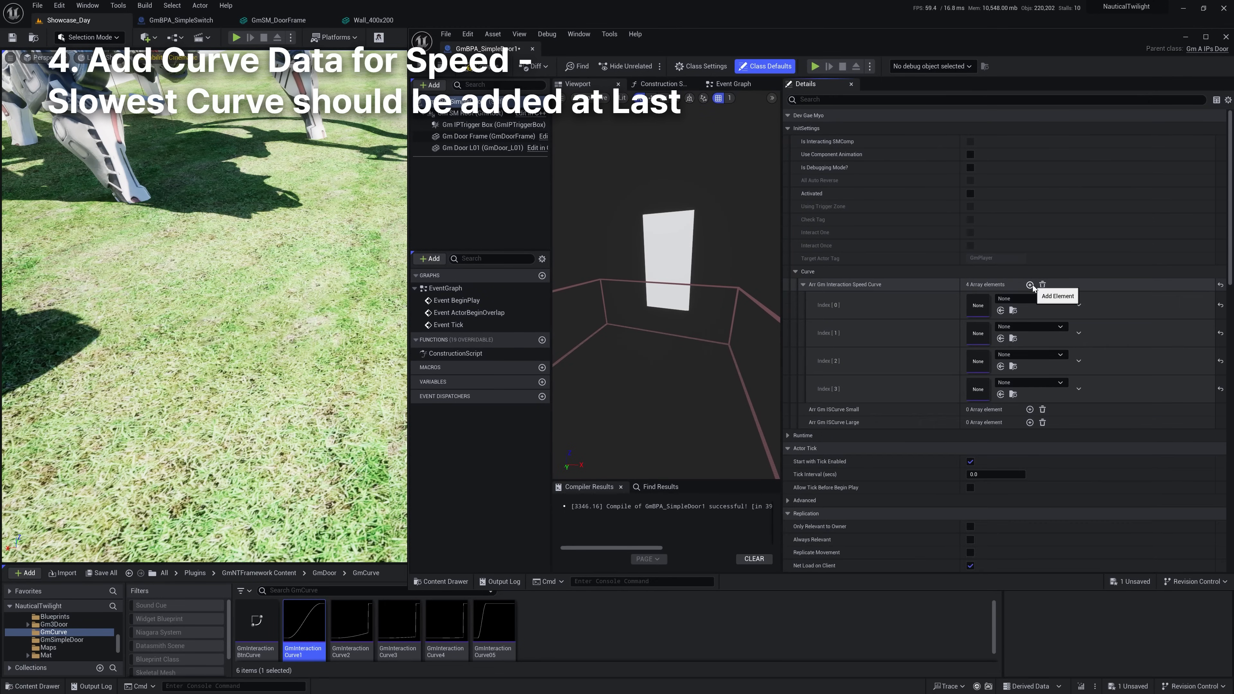
{"action": "left_click", "coordinate": [1029, 284]}
- Assign GmInteractionCurve05, Curve1, Curve2, Curve3 and Curve4 to speed curve indices 0 to 4 in that order, and save the blueprint
{"action": "left_click", "coordinate": [513, 656]}
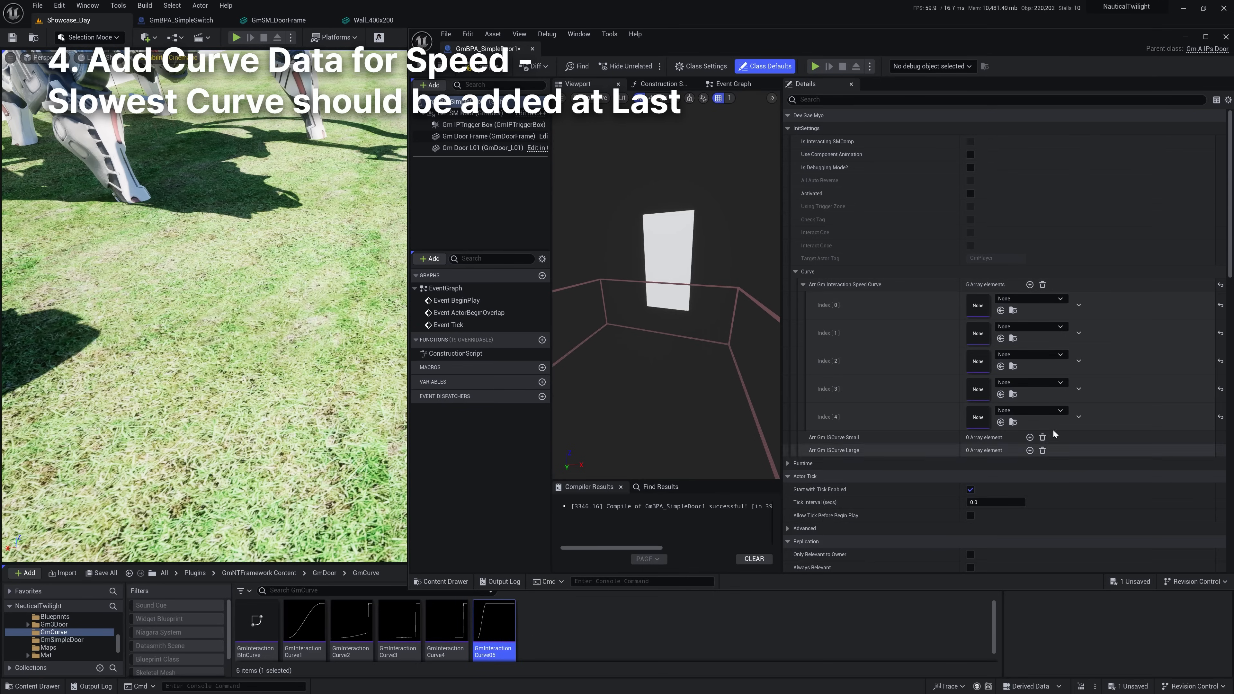
{"action": "left_click", "coordinate": [1001, 311]}
{"action": "left_click", "coordinate": [445, 627]}
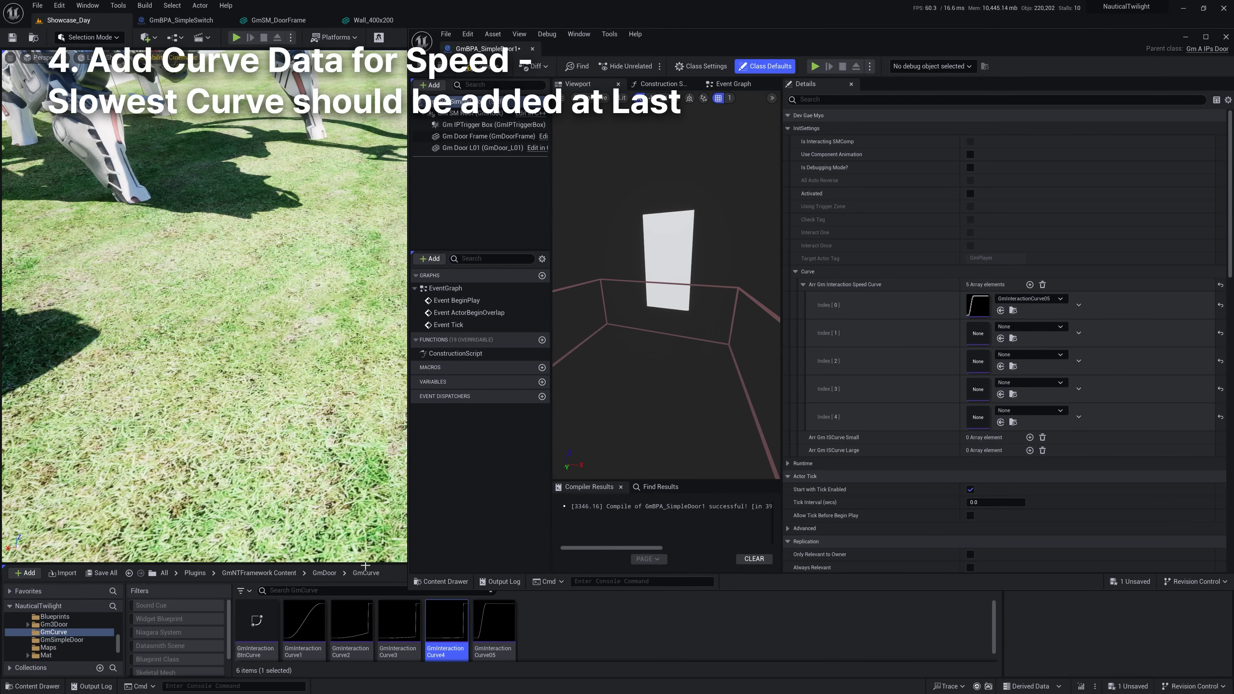
{"action": "left_click", "coordinate": [320, 631]}
{"action": "left_click", "coordinate": [1001, 339]}
{"action": "left_click", "coordinate": [351, 627]}
{"action": "left_click", "coordinate": [1001, 367]}
{"action": "left_click", "coordinate": [398, 626]}
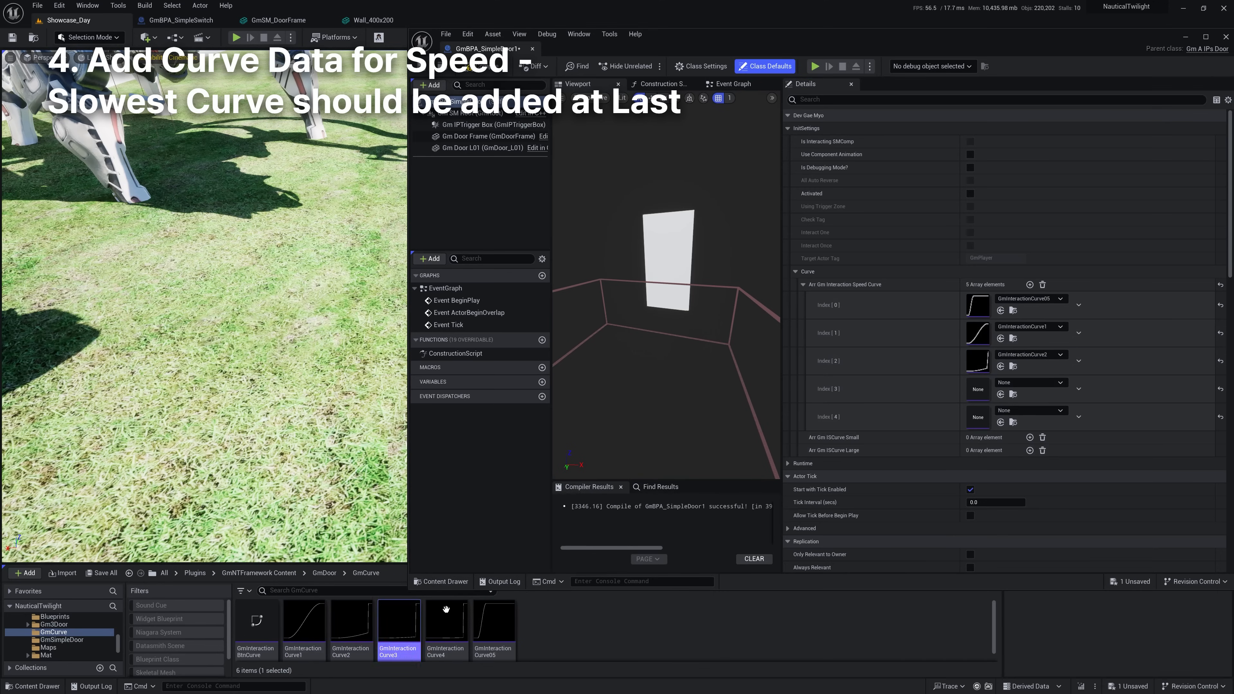
{"action": "left_click", "coordinate": [1001, 395]}
{"action": "left_click", "coordinate": [446, 622]}
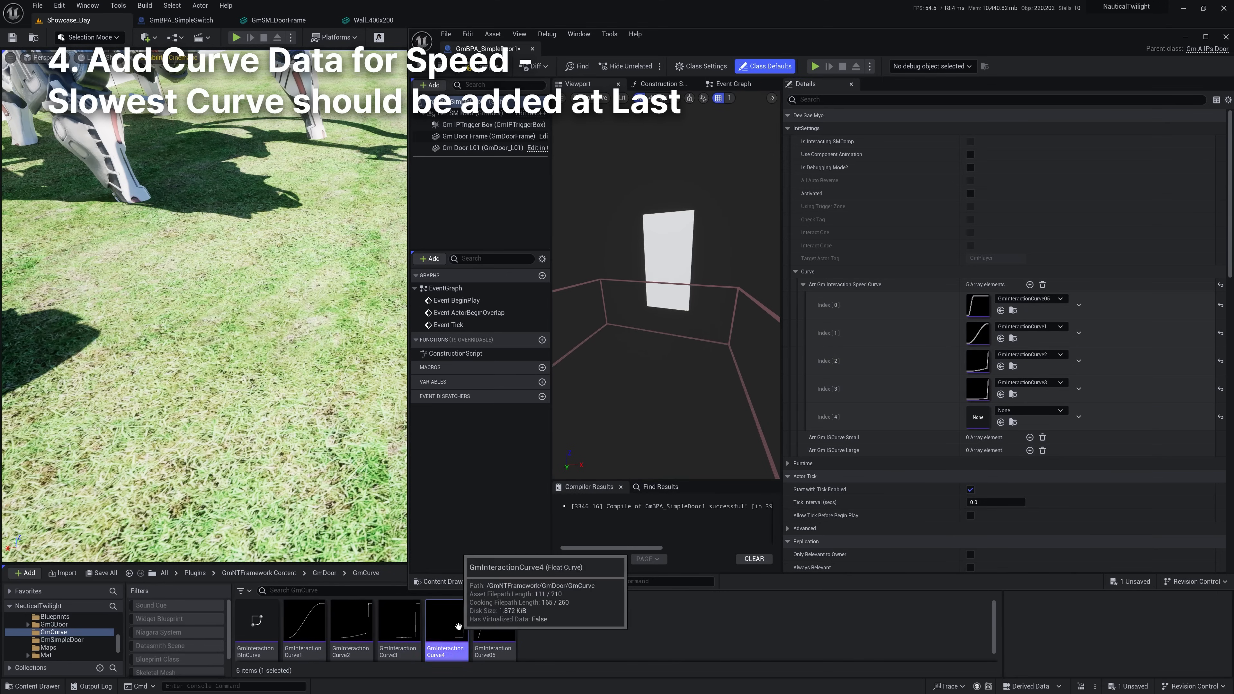
{"action": "left_click", "coordinate": [1000, 422]}
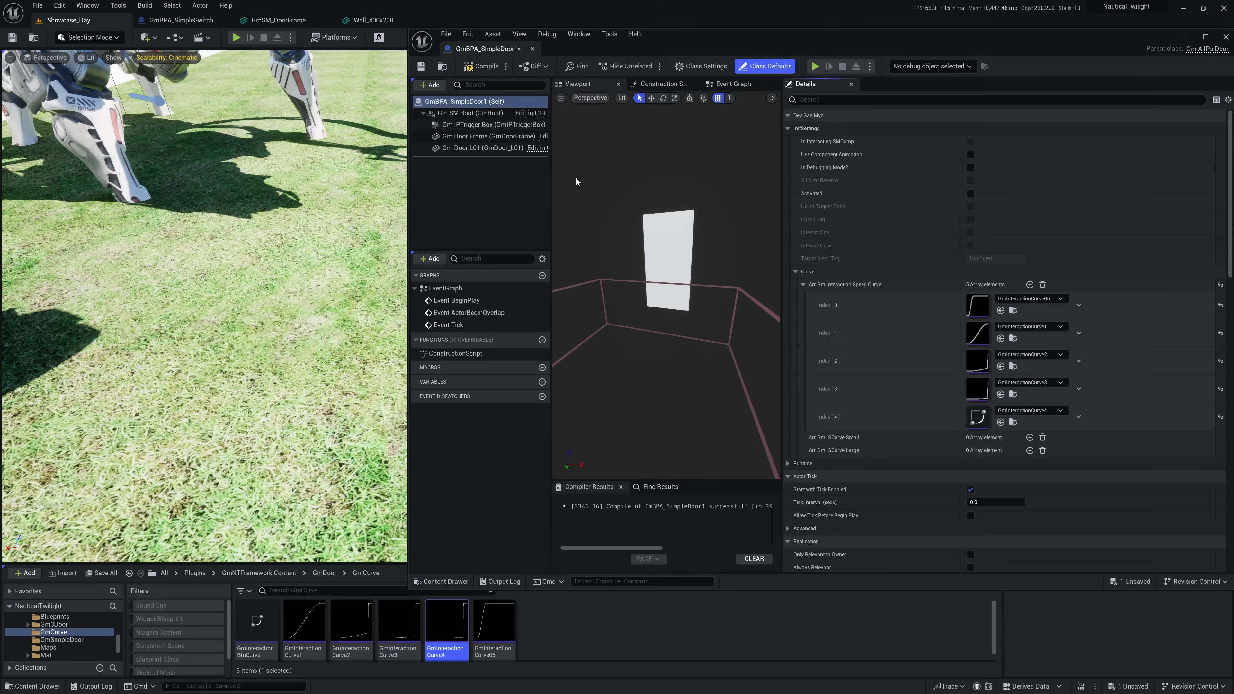
{"action": "left_click", "coordinate": [422, 68]}
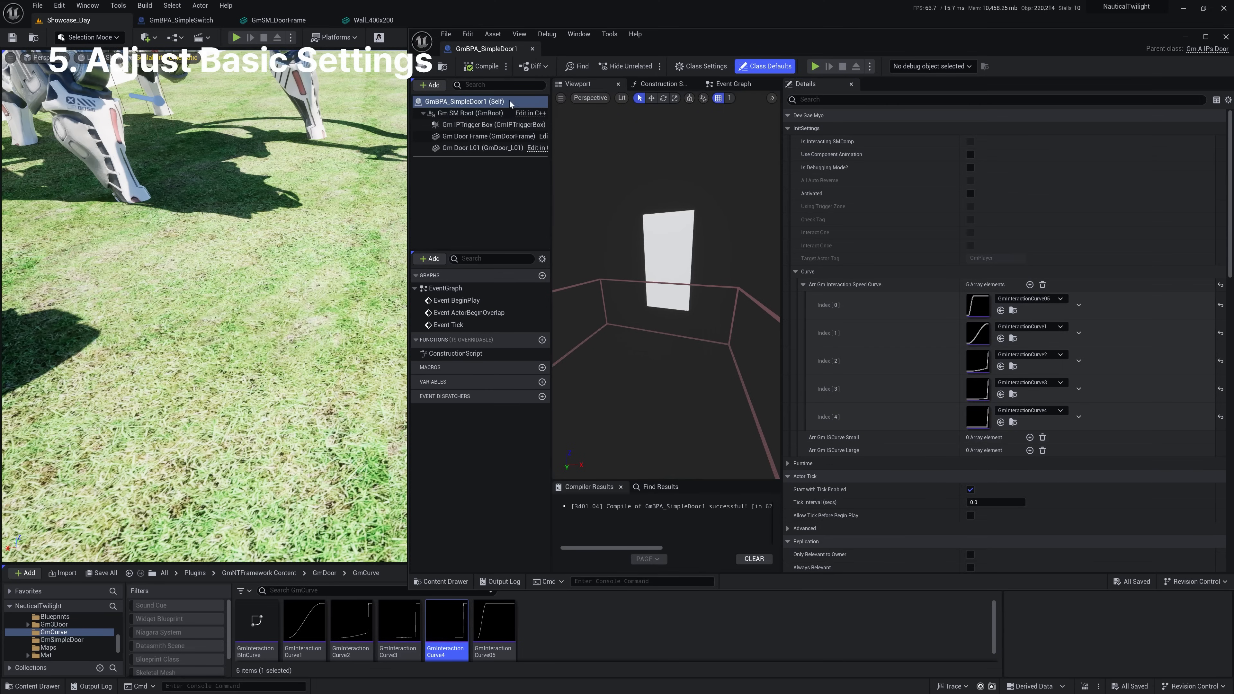
- Enable Use Component Animation, Activated, Using Trigger Zone and Check Tag for the door, save the blueprint and re-dock its editor
{"action": "left_click", "coordinate": [968, 154]}
{"action": "left_click", "coordinate": [972, 194]}
{"action": "left_click", "coordinate": [971, 207]}
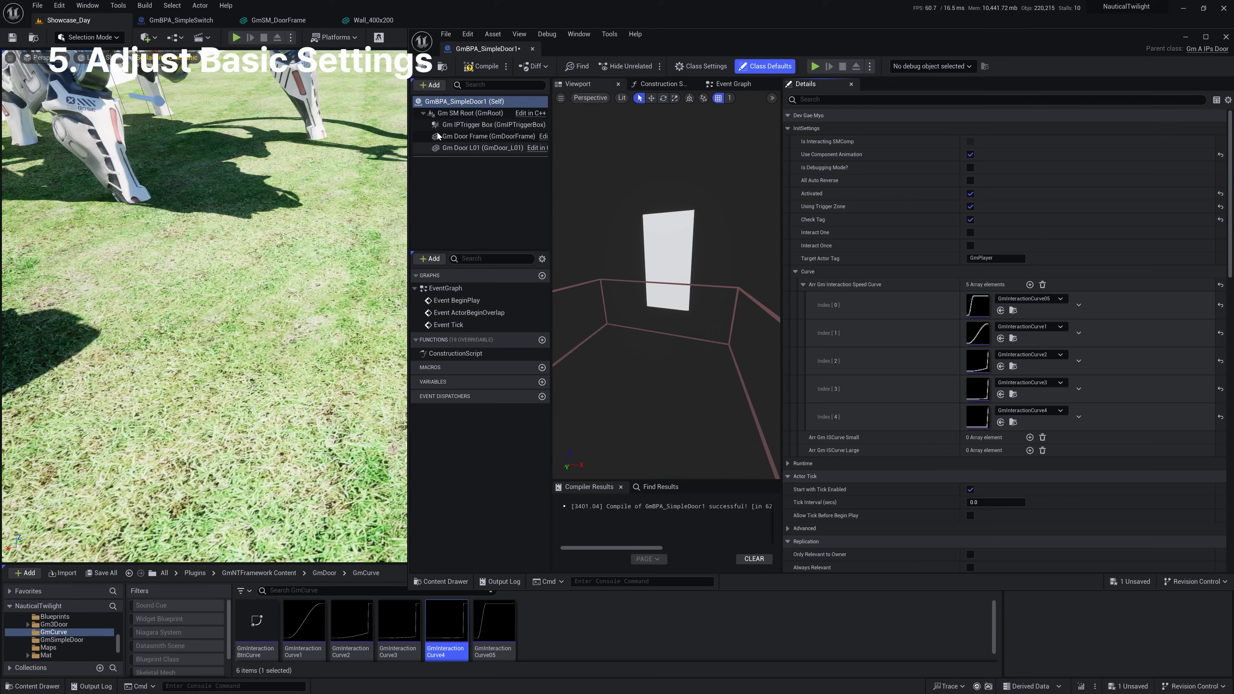
{"action": "left_click", "coordinate": [481, 67]}
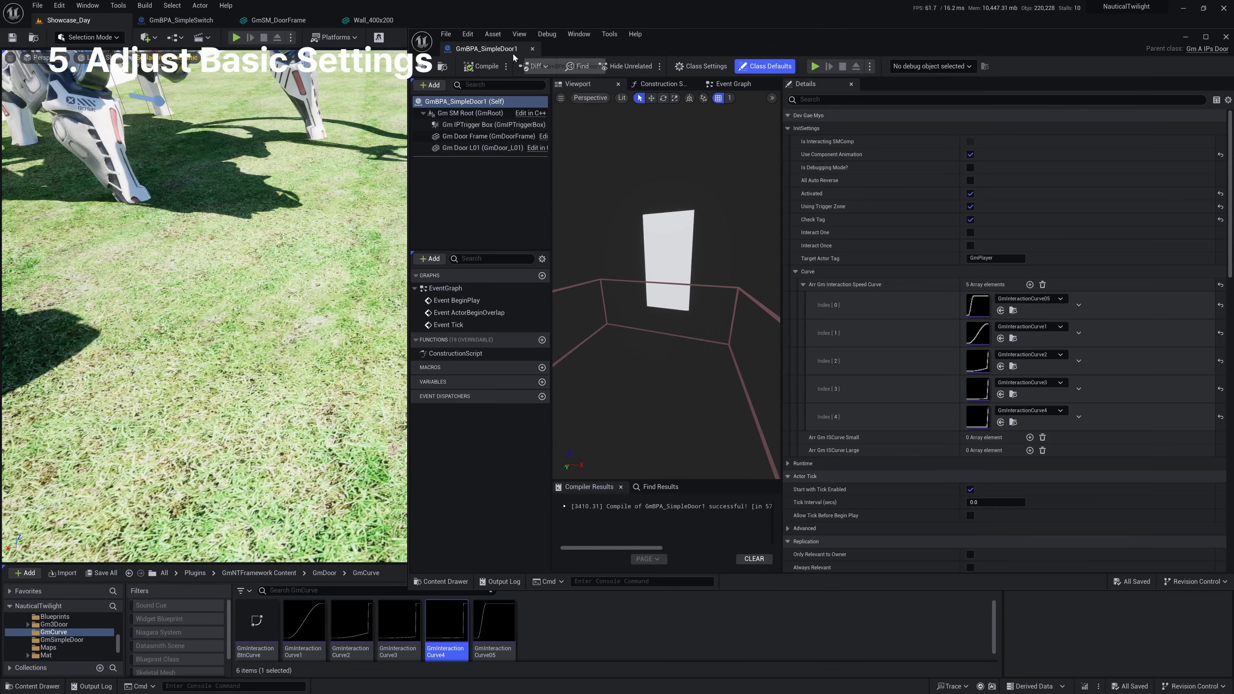
{"action": "left_click_drag", "start_coordinate": [504, 49], "coordinate": [486, 20]}
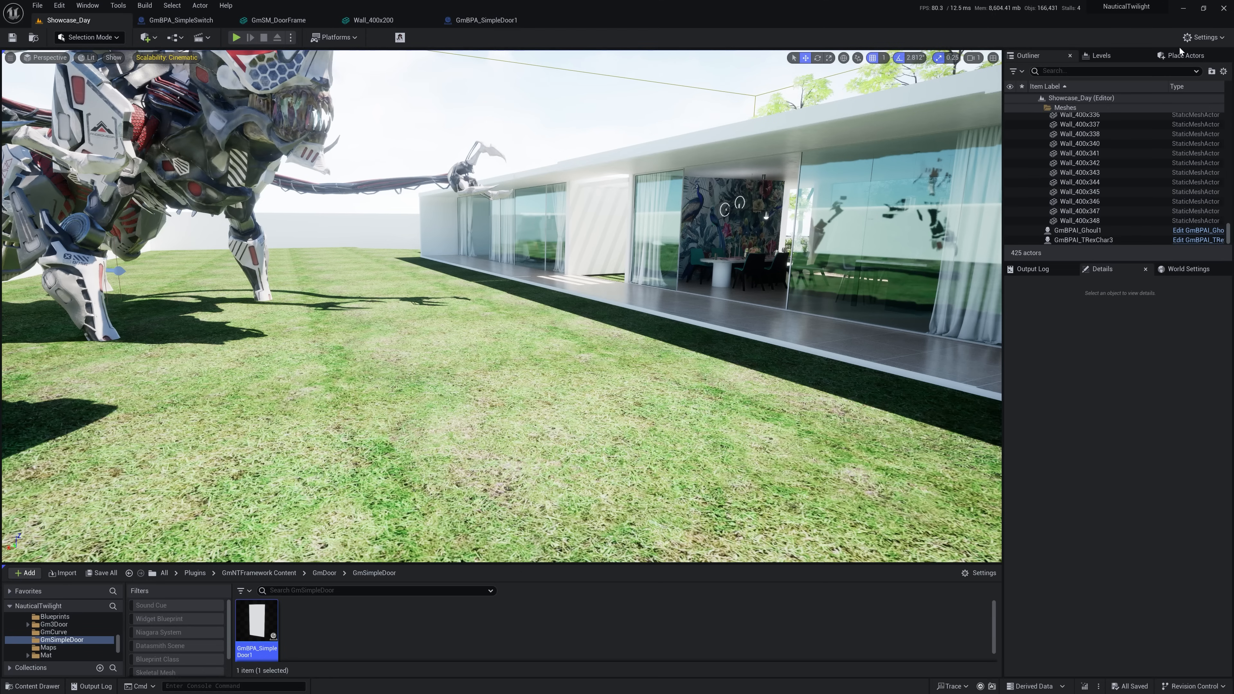
- Place GmBPA_SimpleDoor1 on the lawn at about 1572, 1510, 45, rotated about -163° around Z, and save the level
{"action": "left_click", "coordinate": [1178, 57]}
{"action": "left_click_drag", "start_coordinate": [241, 632], "coordinate": [369, 390]}
{"action": "right_click_drag", "start_coordinate": [458, 388], "coordinate": [455, 399]}
{"action": "key", "text": "s"}
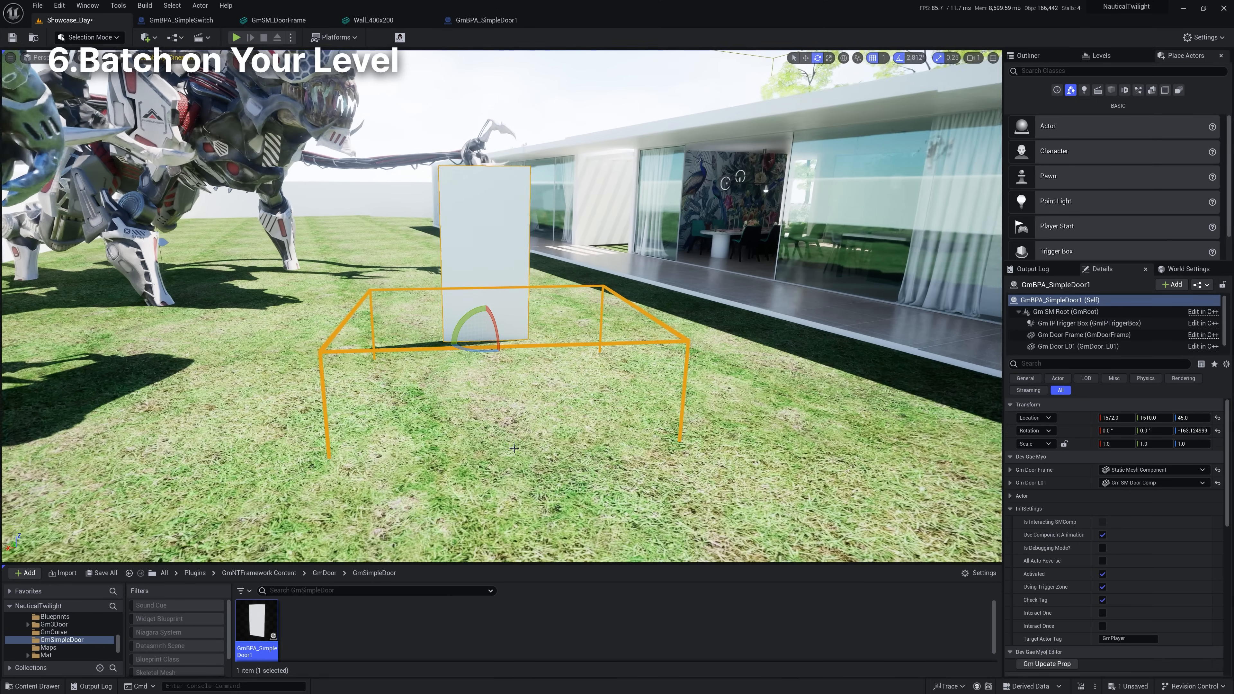
{"action": "left_click", "coordinate": [101, 573]}
{"action": "left_click", "coordinate": [693, 459]}
{"action": "left_click", "coordinate": [692, 462]}
{"action": "left_click", "coordinate": [684, 371]}
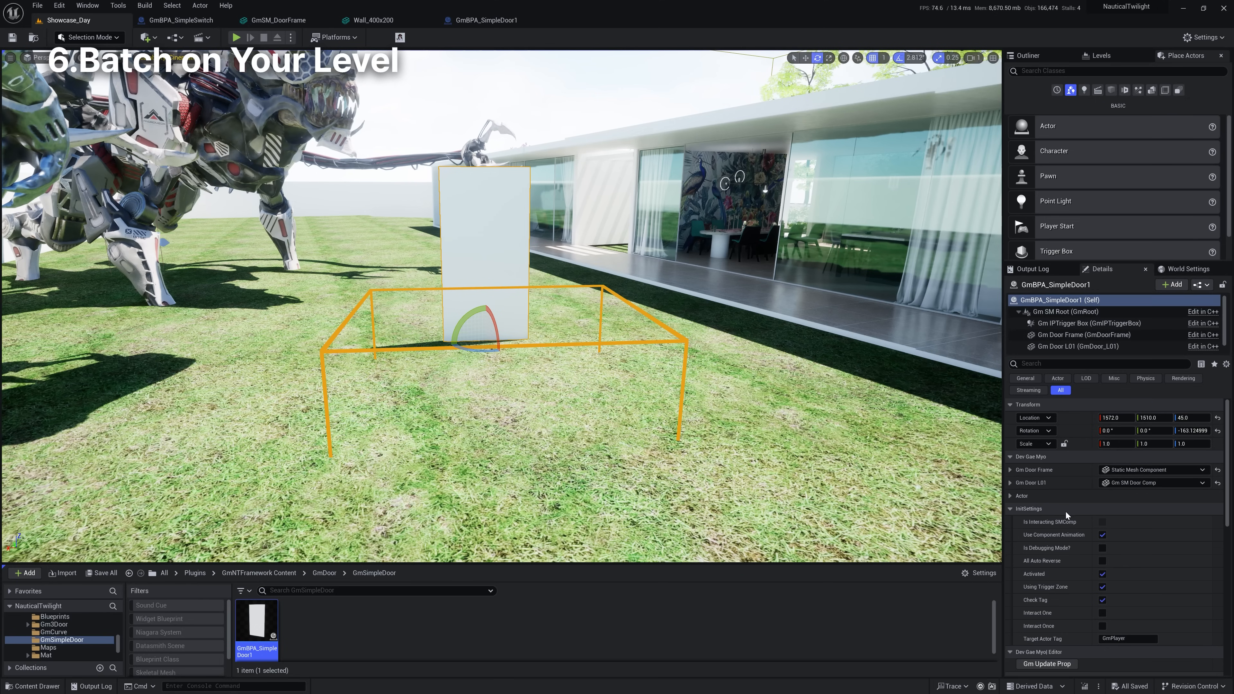
- Disable Check Tag on the placed door instance and save the Showcase_Day level
{"action": "scroll", "coordinate": [1057, 522], "scroll_direction": "down", "scroll_amount": 2}
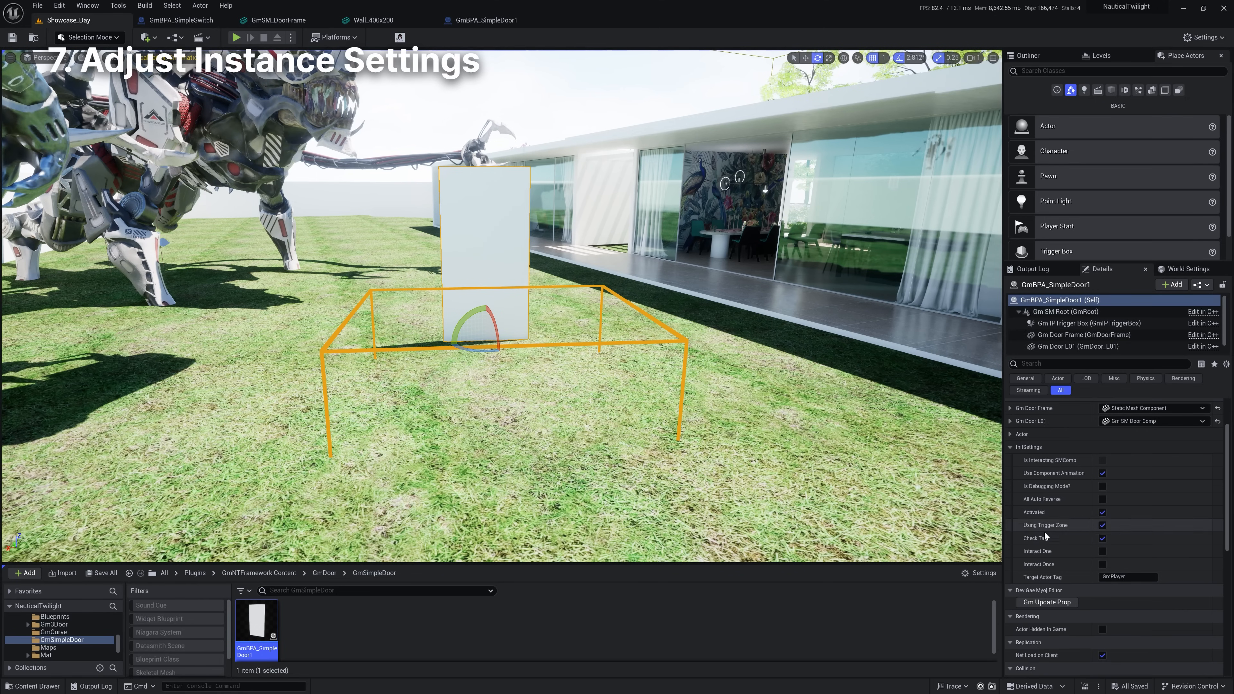
{"action": "left_click", "coordinate": [1102, 538]}
{"action": "left_click", "coordinate": [101, 573]}
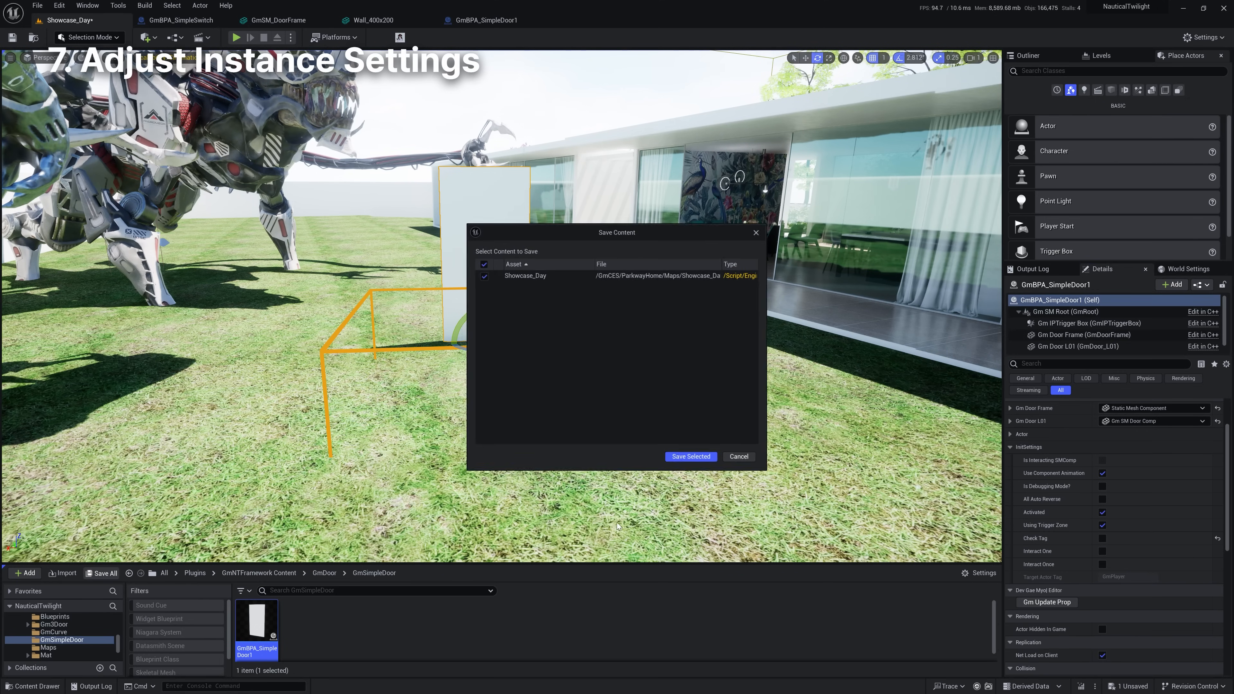
{"action": "left_click", "coordinate": [689, 462]}
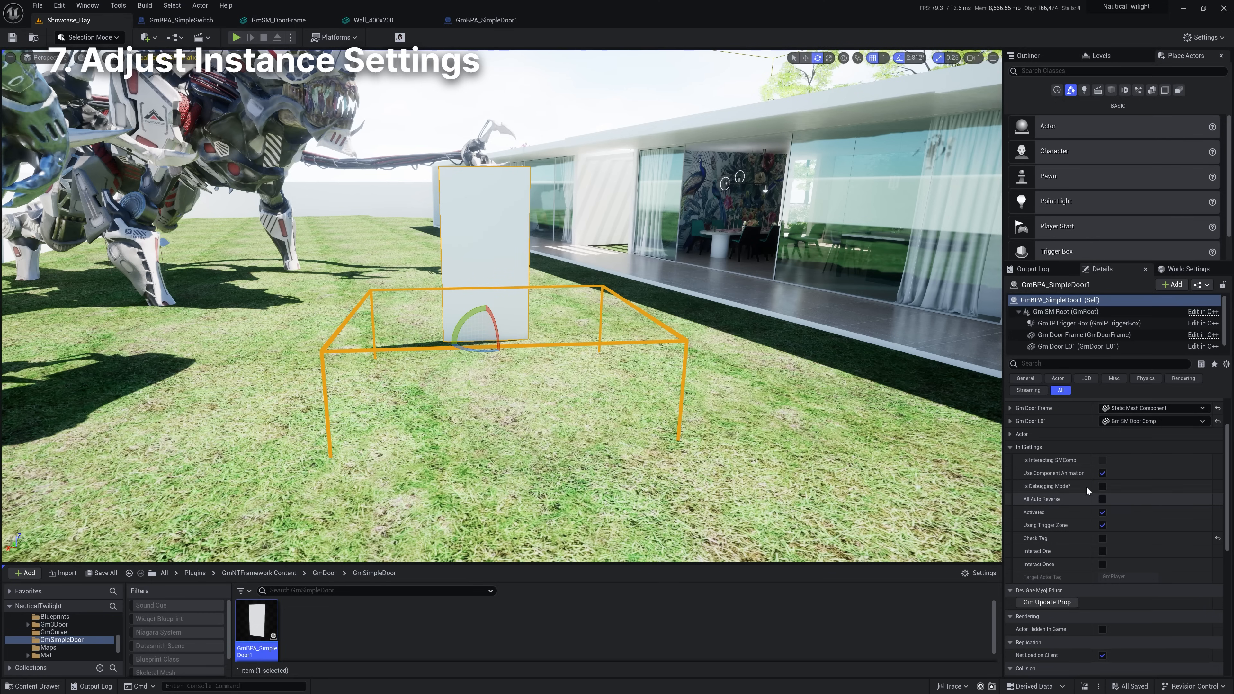
- Enable Is Sliding Door on the instance's Gm Door L01 component and move the door panel sideways out of its frame
{"action": "scroll", "coordinate": [1078, 471], "scroll_direction": "down", "scroll_amount": 2}
{"action": "scroll", "coordinate": [1084, 509], "scroll_direction": "up", "scroll_amount": 2}
{"action": "left_click", "coordinate": [1085, 346]}
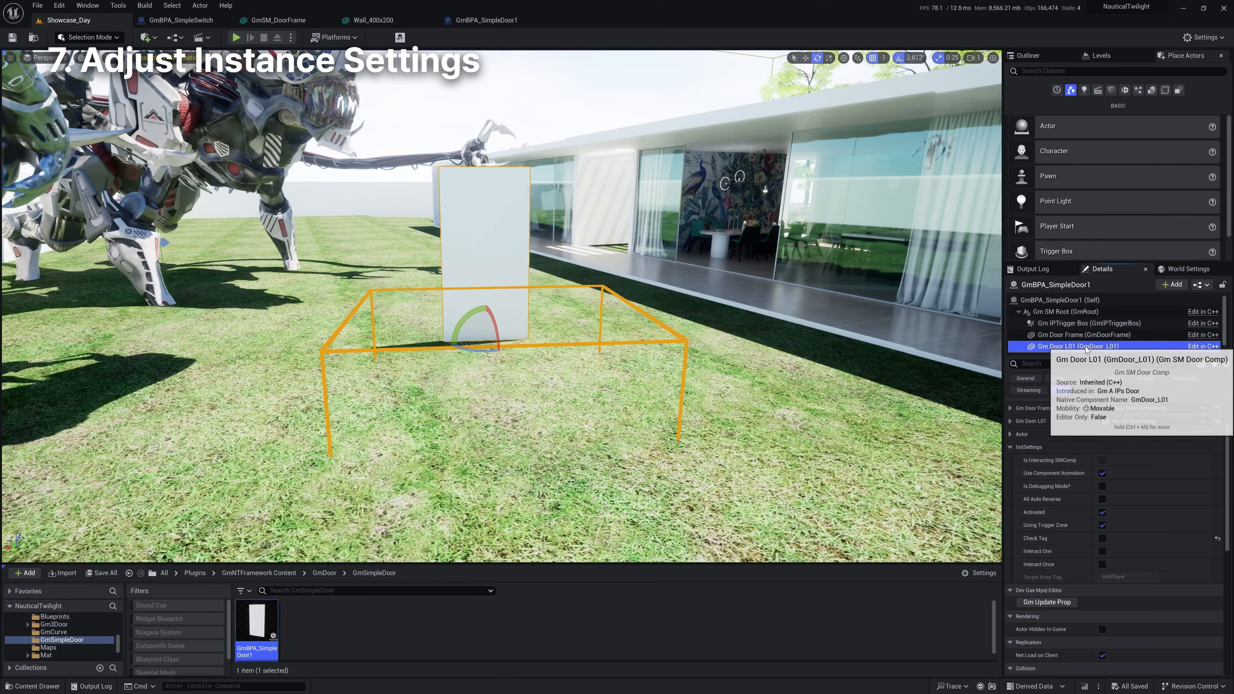
{"action": "left_click", "coordinate": [1102, 492]}
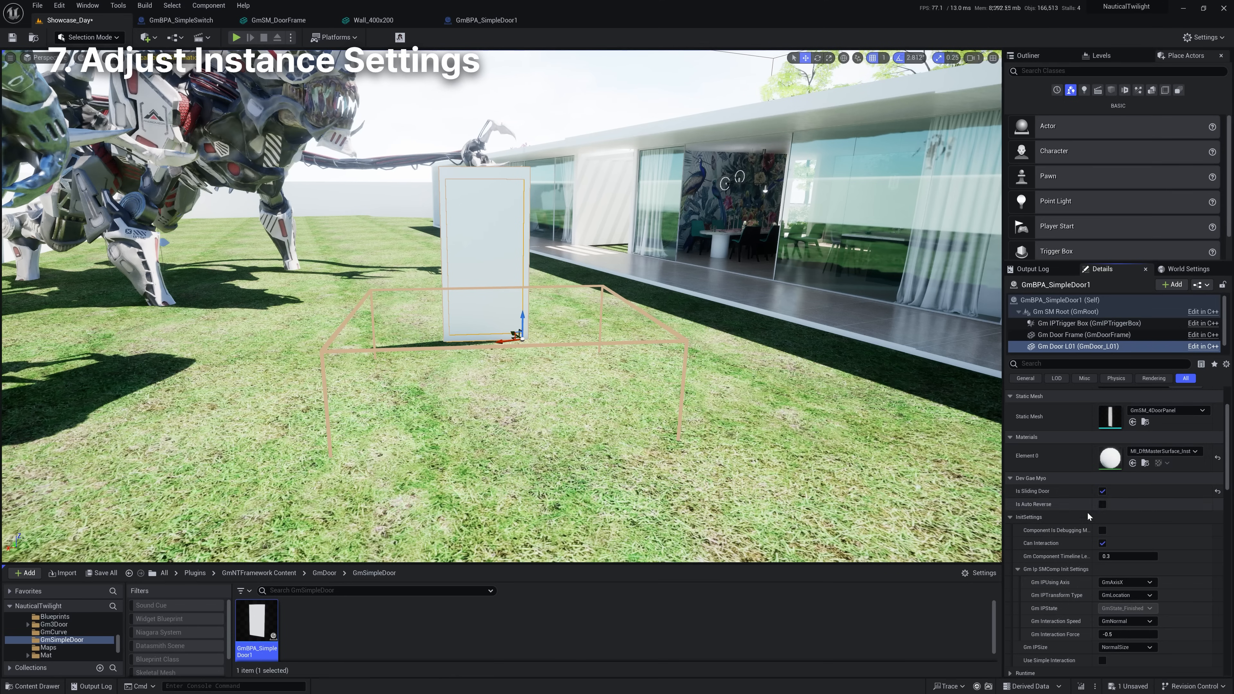
{"action": "scroll", "coordinate": [1113, 486], "scroll_direction": "up", "scroll_amount": 2}
{"action": "left_click_drag", "start_coordinate": [503, 341], "coordinate": [580, 336]}
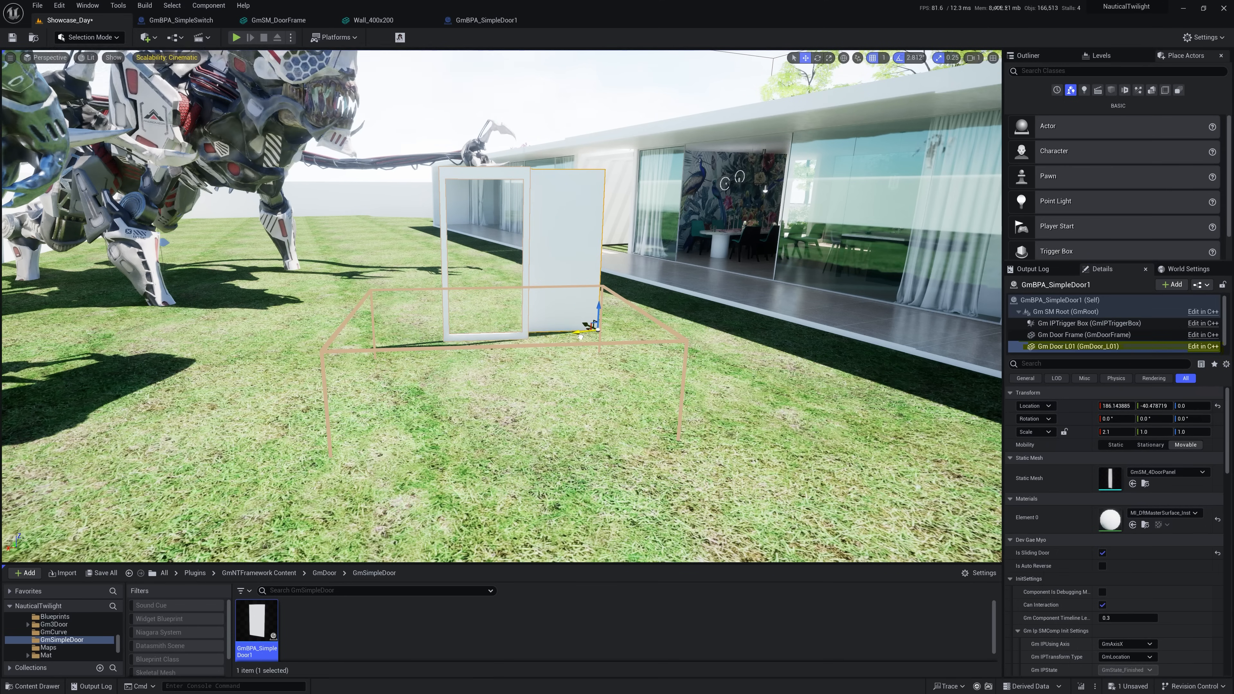
- Undo the door panel's sideways move and set its Gm Interaction Force to 110, saving the Showcase_Day level
{"action": "key", "text": "ctrl+z"}
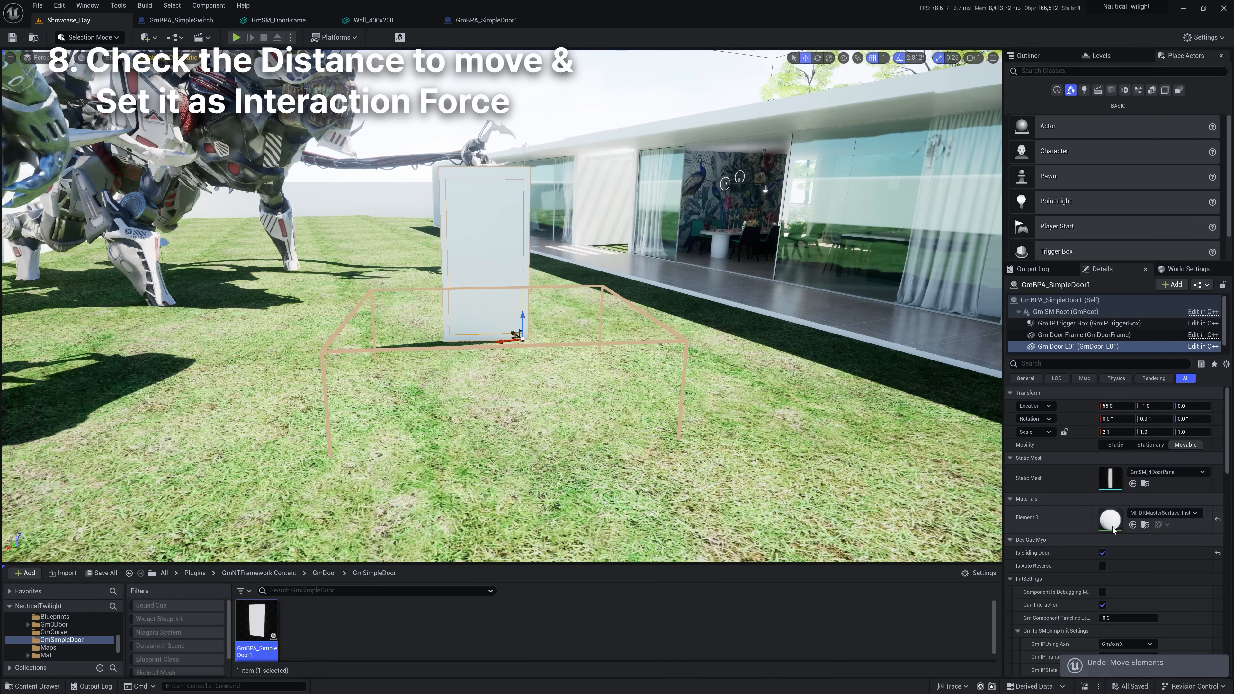
{"action": "scroll", "coordinate": [1138, 507], "scroll_direction": "down", "scroll_amount": 4}
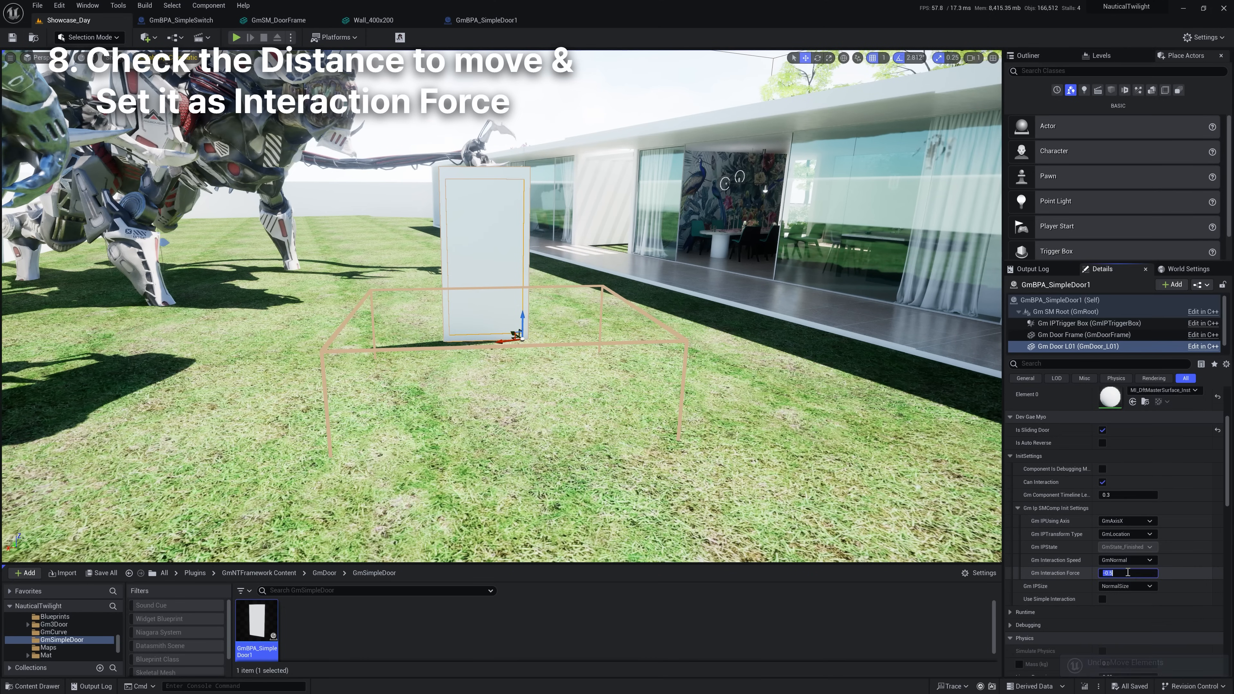
{"action": "type", "text": "11"}
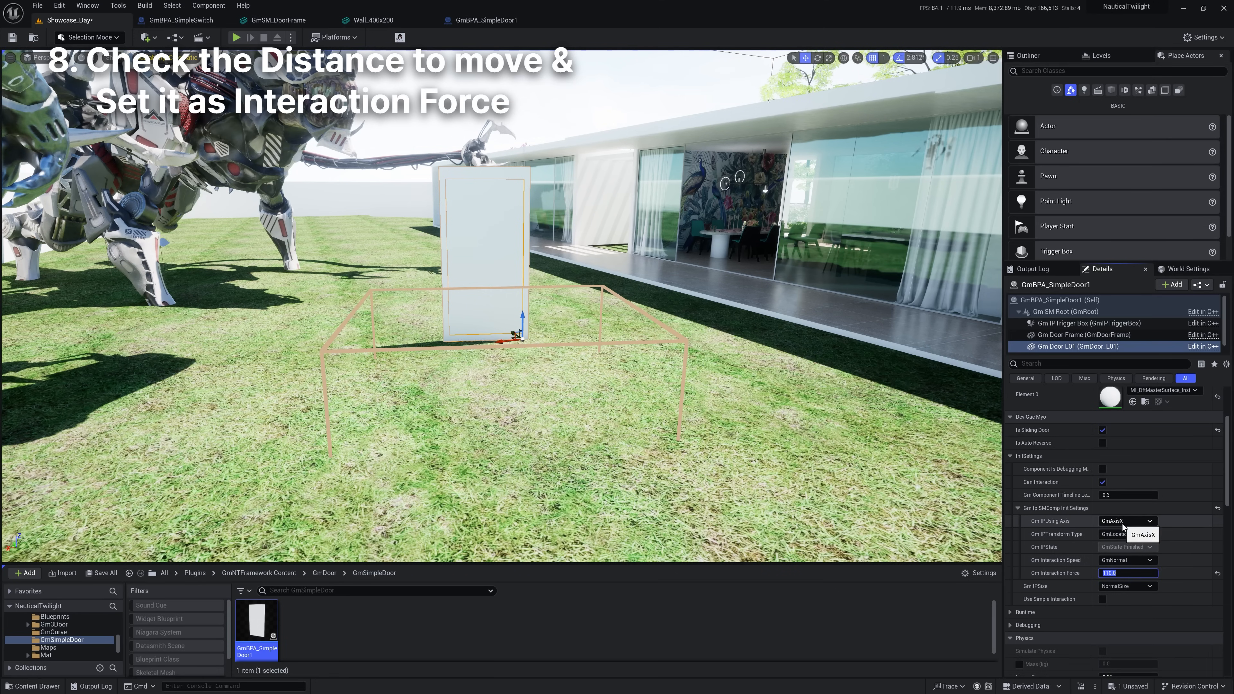
{"action": "left_click", "coordinate": [104, 572]}
{"action": "left_click", "coordinate": [695, 463]}
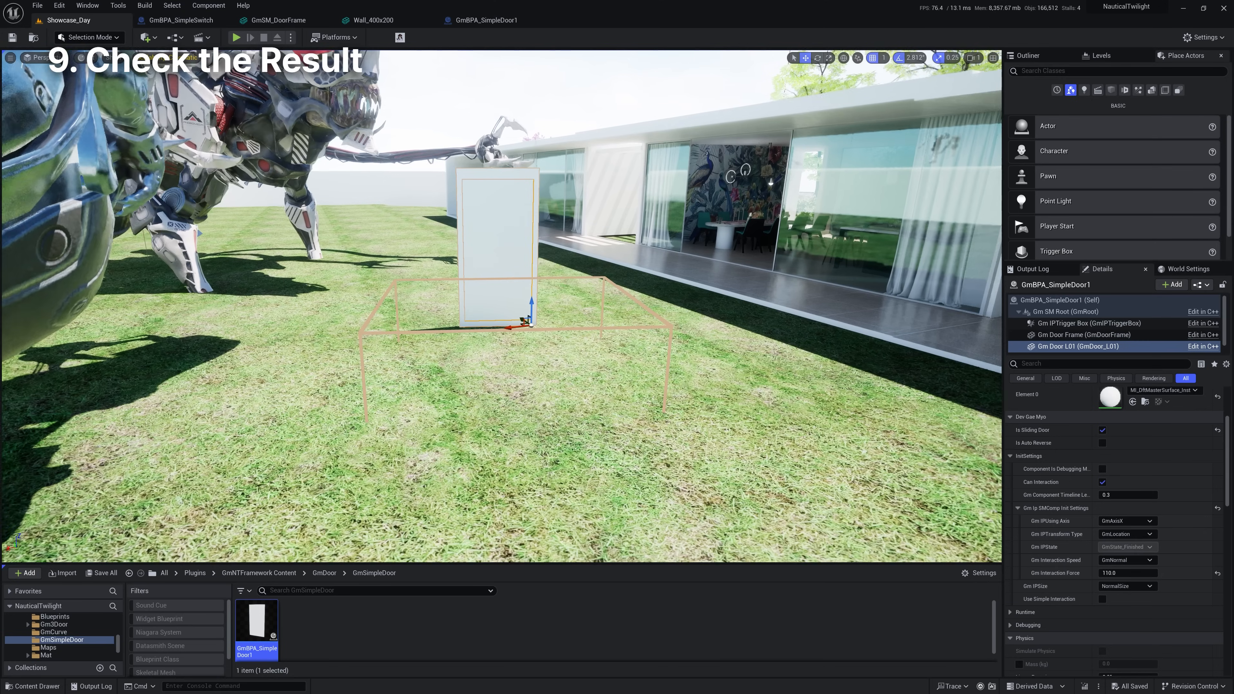
- Start a game preview on the lawn and run the character up to the door to test the sliding motion
{"action": "mouse_move", "coordinate": [722, 499]}
{"action": "right_mouse_down"}
{"action": "mouse_move", "coordinate": [707, 498]}
{"action": "mouse_move", "coordinate": [722, 499]}
{"action": "right_mouse_up"}
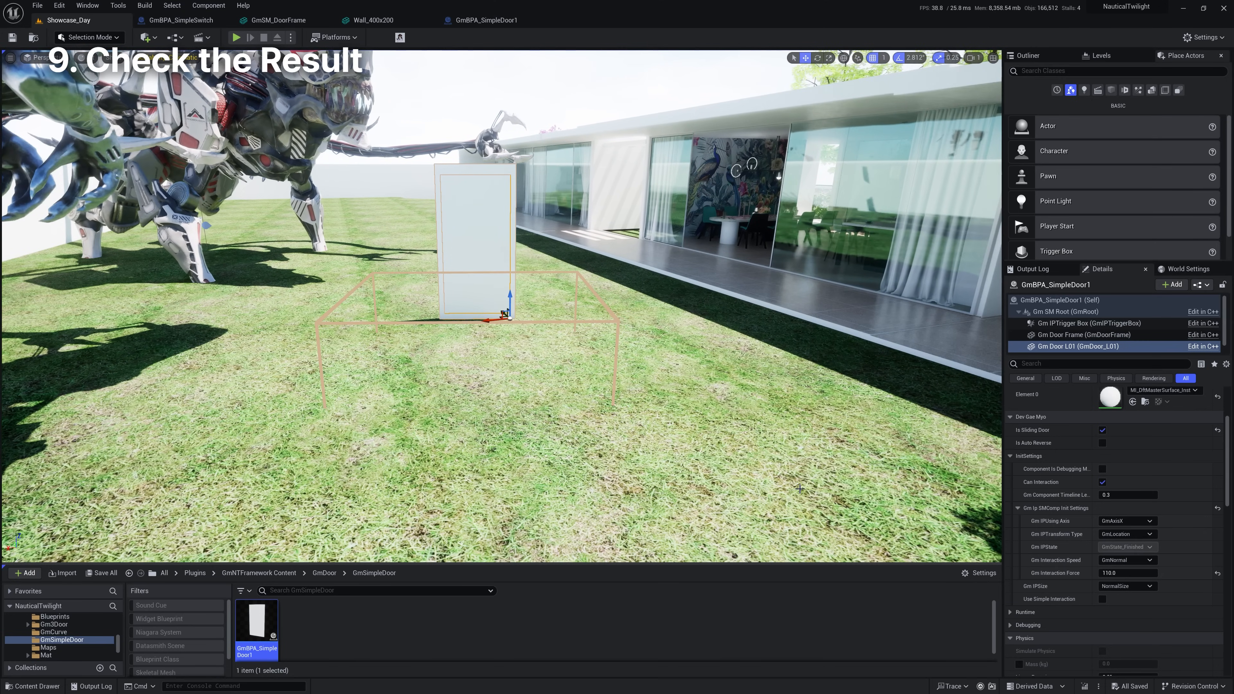
{"action": "right_click", "coordinate": [618, 521]}
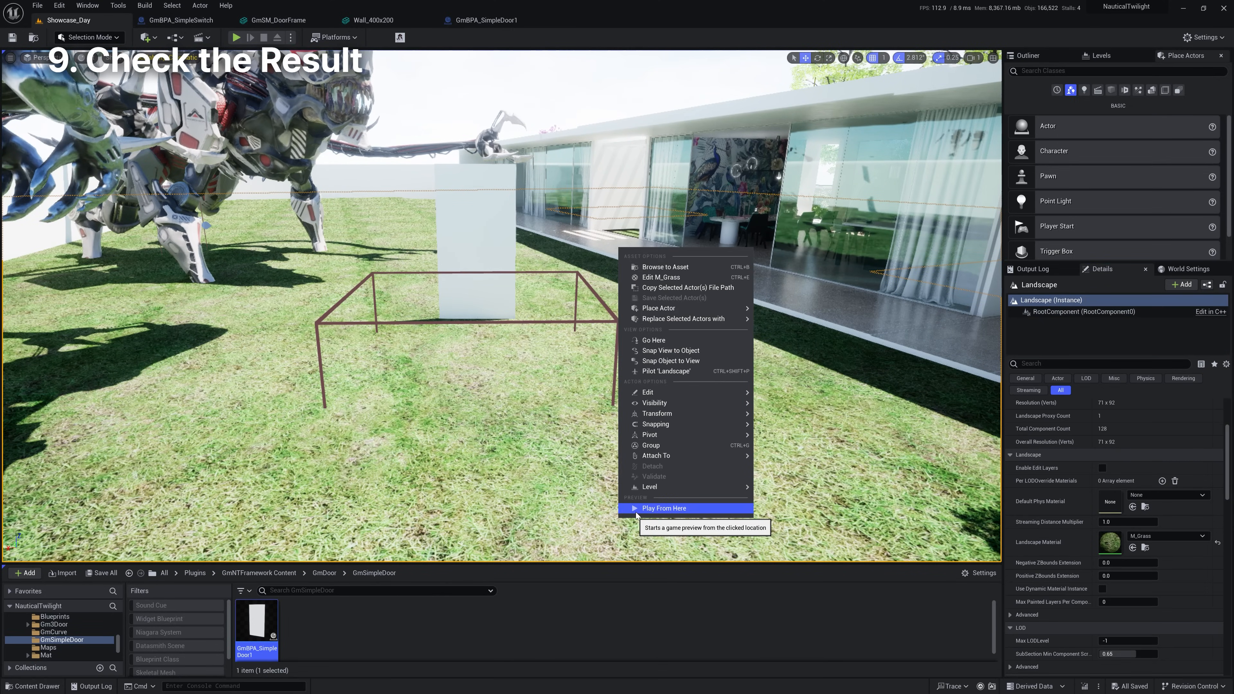
{"action": "left_click", "coordinate": [636, 512]}
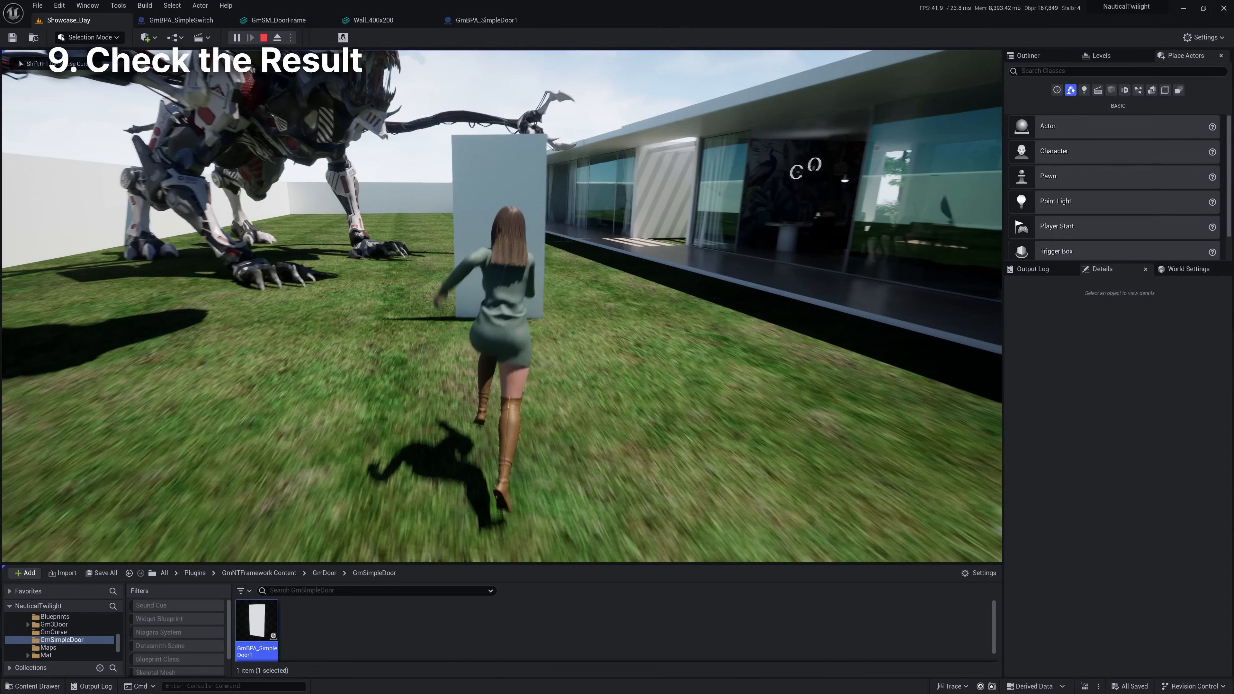
{"action": "key", "text": "w"}
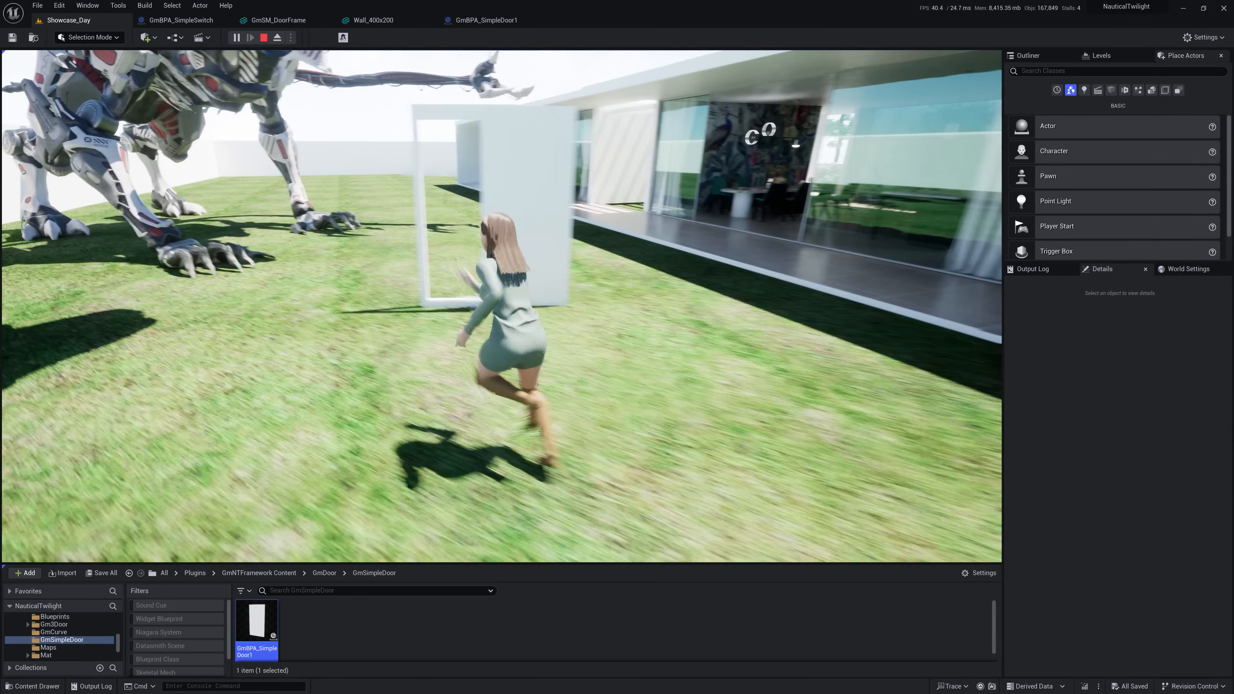
{"action": "key", "text": "Escape"}
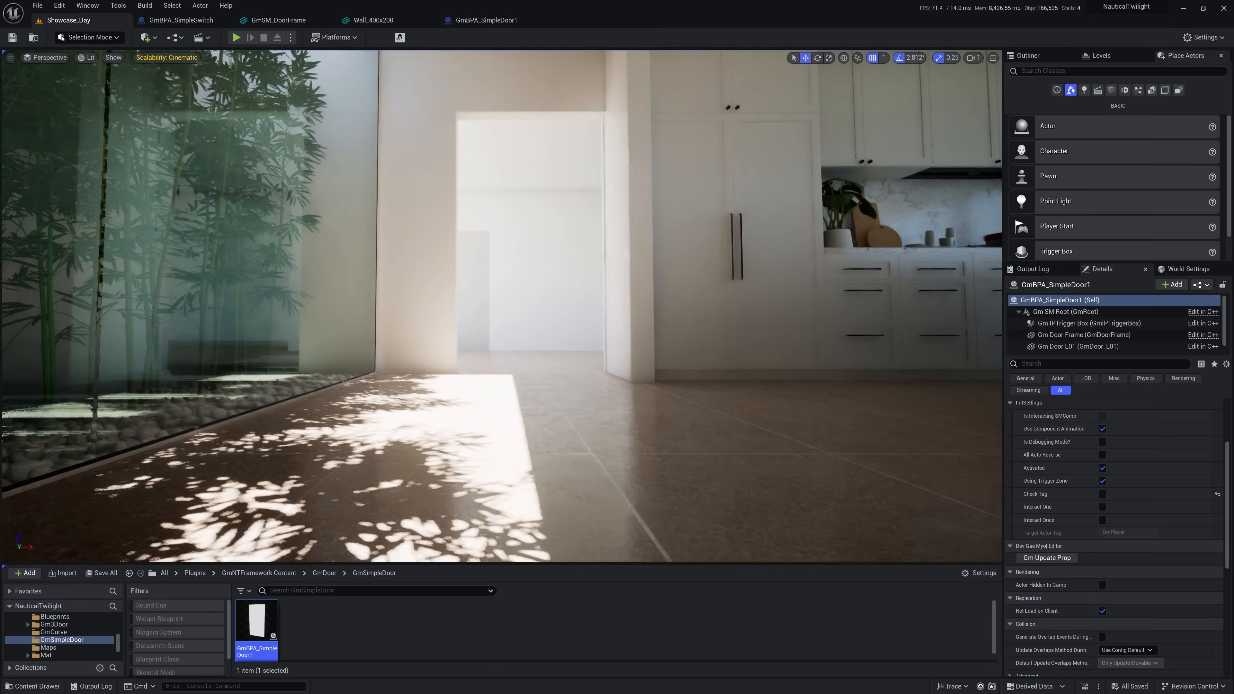
- Move the GmBPA_SimpleDoor1 instance into the open doorway beside the kitchen cabinets, rotated to about -182.8° around Z
{"action": "mouse_move", "coordinate": [907, 260]}
{"action": "right_mouse_down"}
{"action": "mouse_move", "coordinate": [991, 265]}
{"action": "mouse_move", "coordinate": [907, 261]}
{"action": "right_mouse_up"}
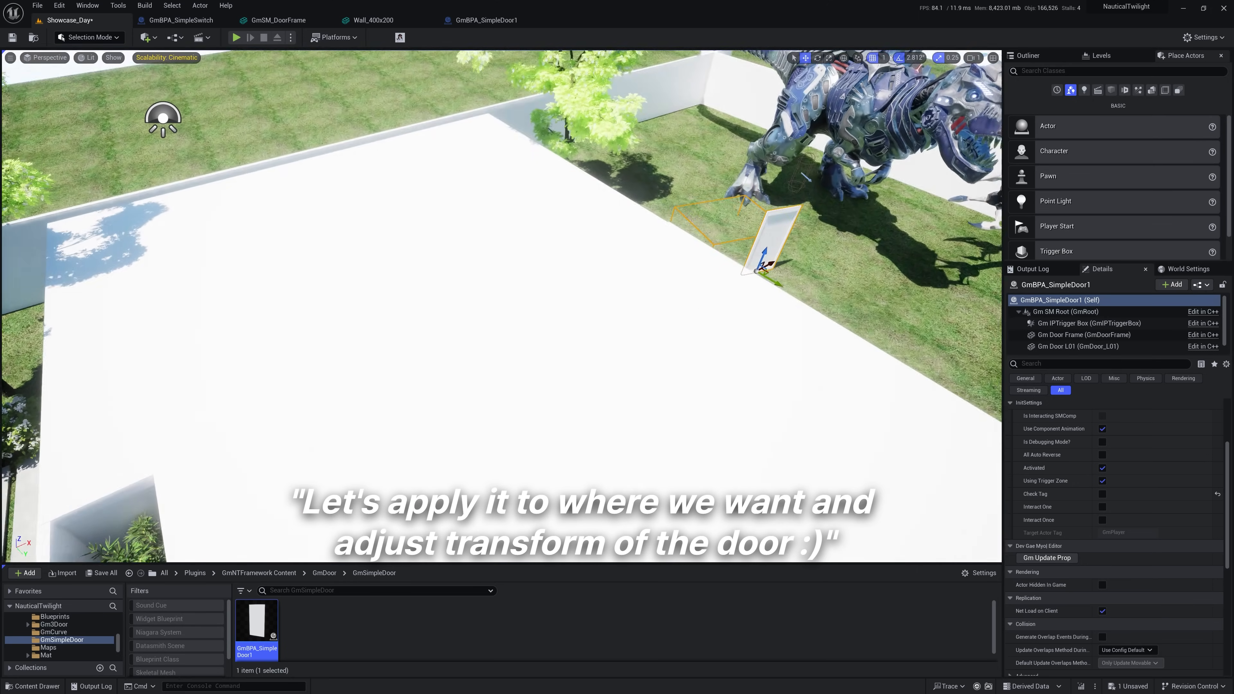
{"action": "right_click_drag", "start_coordinate": [801, 252], "coordinate": [782, 272]}
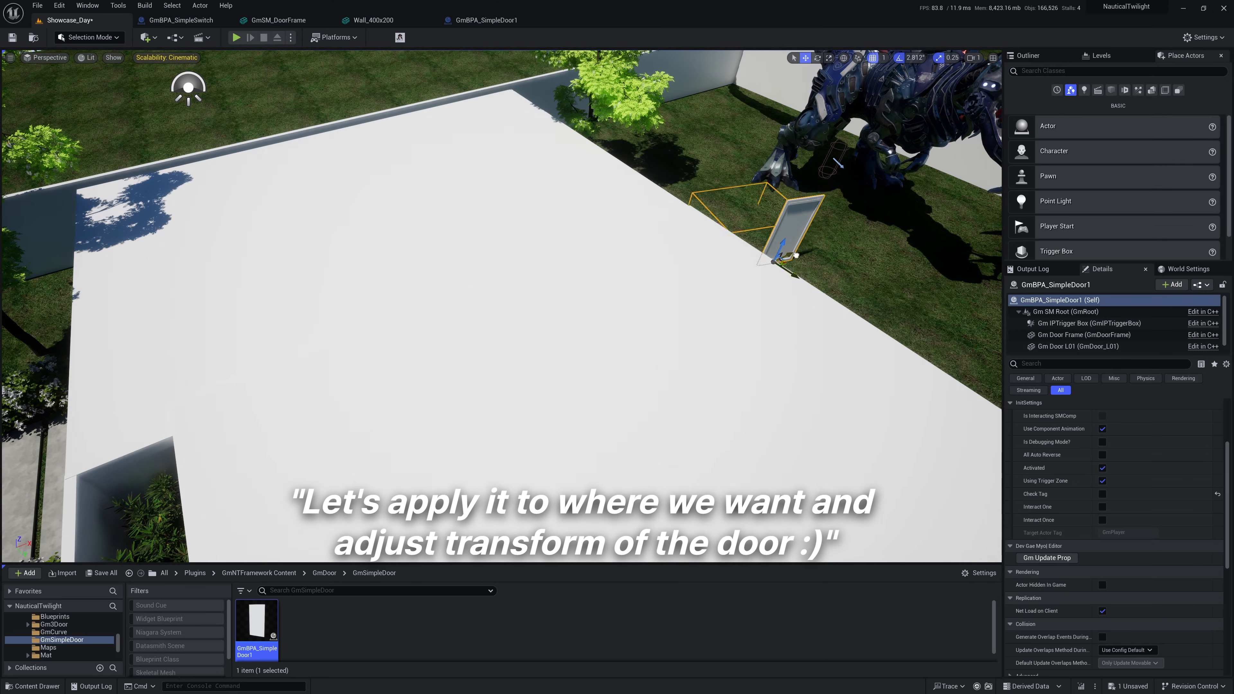
{"action": "right_click_drag", "start_coordinate": [441, 358], "coordinate": [462, 341]}
{"action": "key", "text": "e"}
{"action": "left_click_drag", "start_coordinate": [508, 401], "coordinate": [477, 397]}
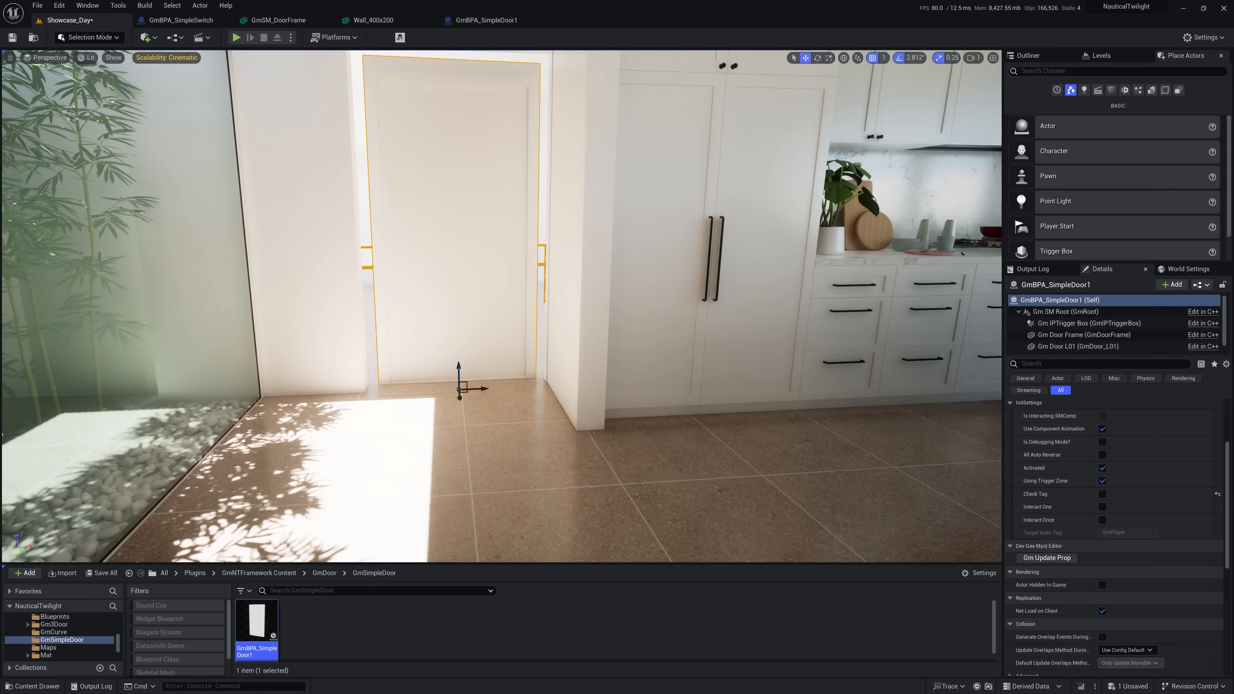
{"action": "right_click_drag", "start_coordinate": [480, 289], "coordinate": [469, 286]}
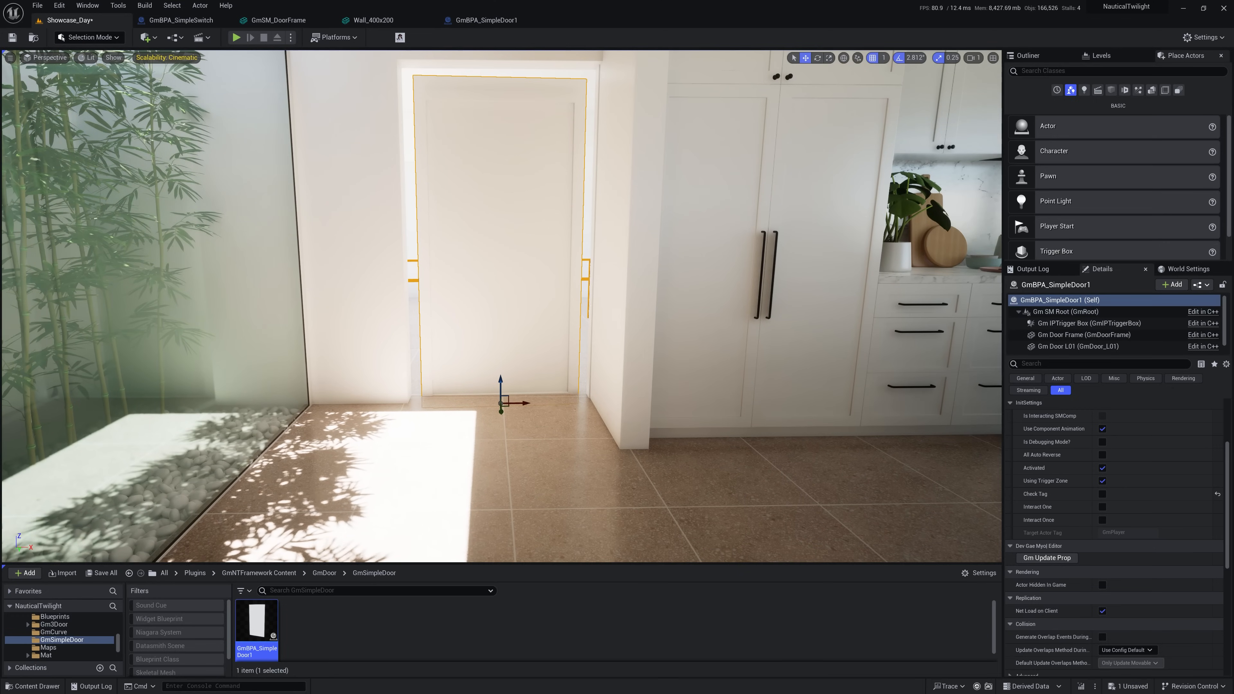
- Set the door instance's Y location to 1241 and its X scale to 1.12 so it fits the doorway
{"action": "left_click_drag", "start_coordinate": [1230, 534], "coordinate": [1218, 465]}
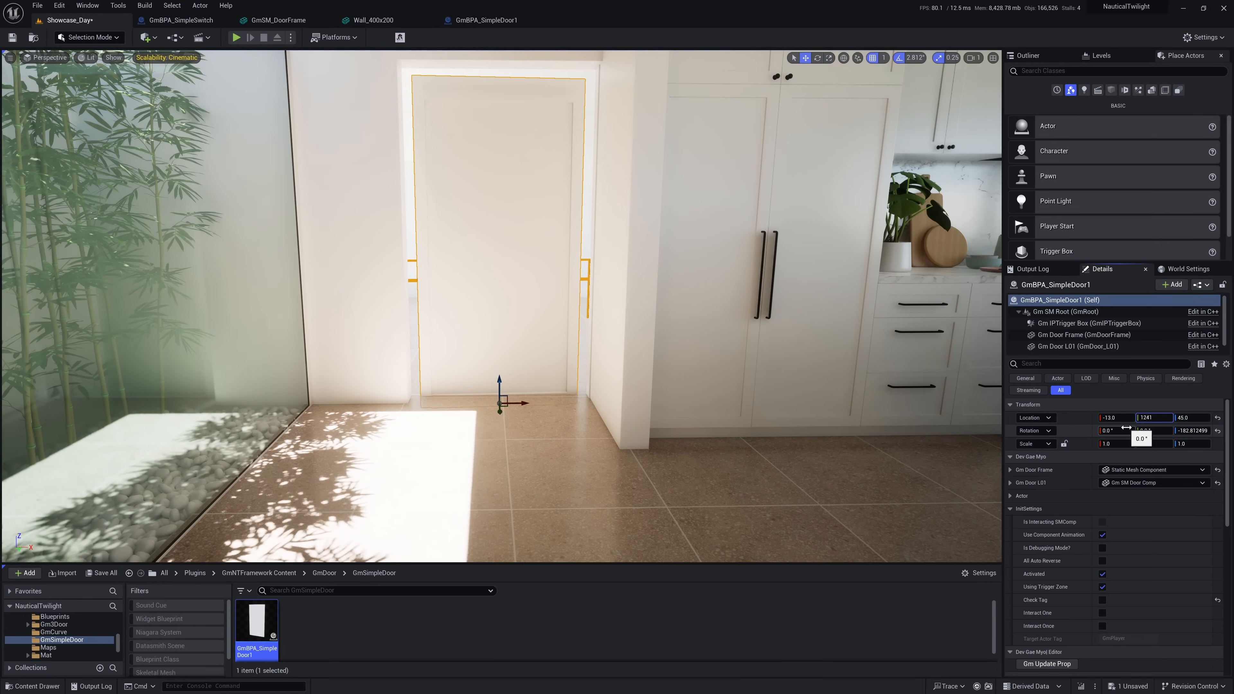
{"action": "key", "text": "Return"}
{"action": "left_click", "coordinate": [1120, 447]}
{"action": "type", "text": "1.1"}
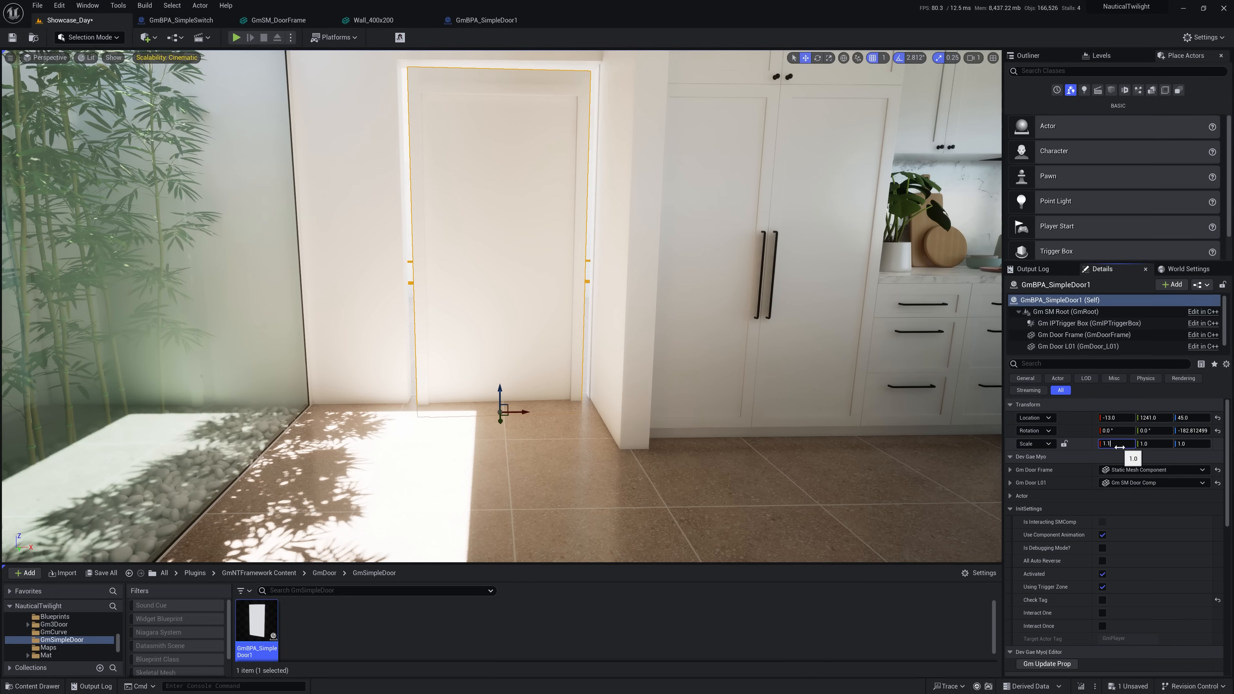
{"action": "type", "text": "1"}
{"action": "key", "text": "Return"}
- Raise the door to a Z location of 51 so it meets the top of the opening, and save the level
{"action": "mouse_move", "coordinate": [513, 329]}
{"action": "right_mouse_down"}
{"action": "mouse_move", "coordinate": [513, 286]}
{"action": "mouse_move", "coordinate": [513, 329]}
{"action": "right_mouse_up"}
{"action": "key", "text": "w"}
{"action": "key", "text": "s"}
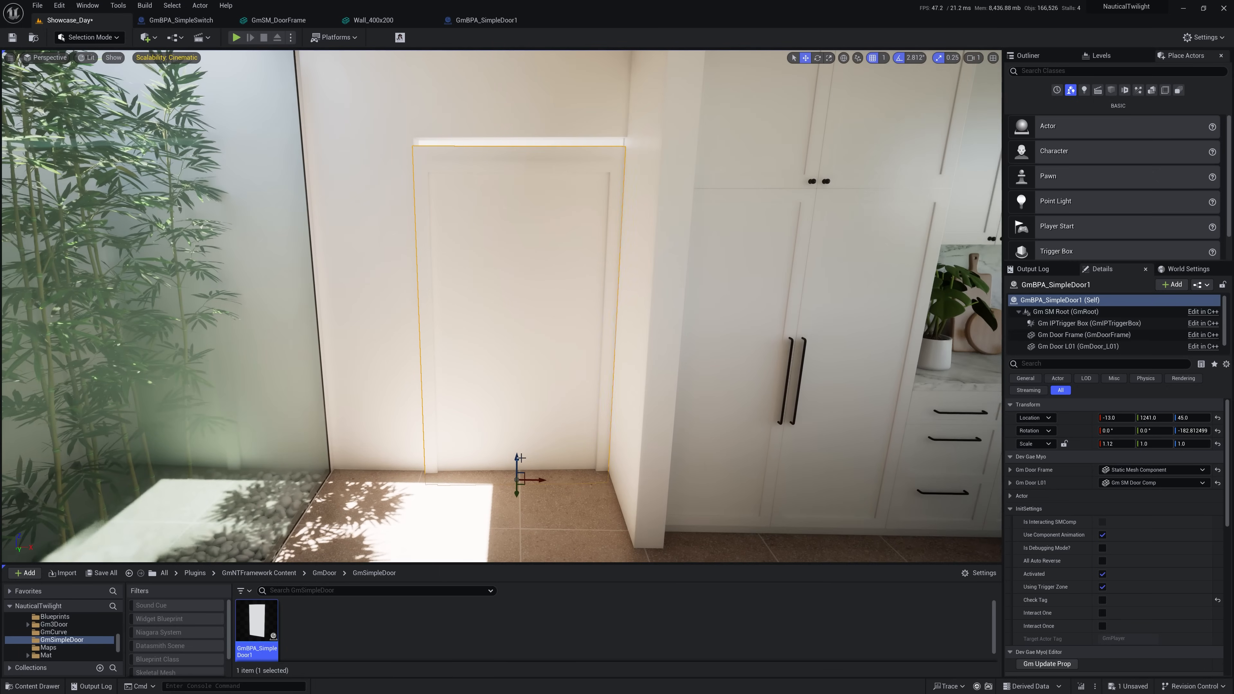
{"action": "left_click_drag", "start_coordinate": [517, 457], "coordinate": [517, 451]}
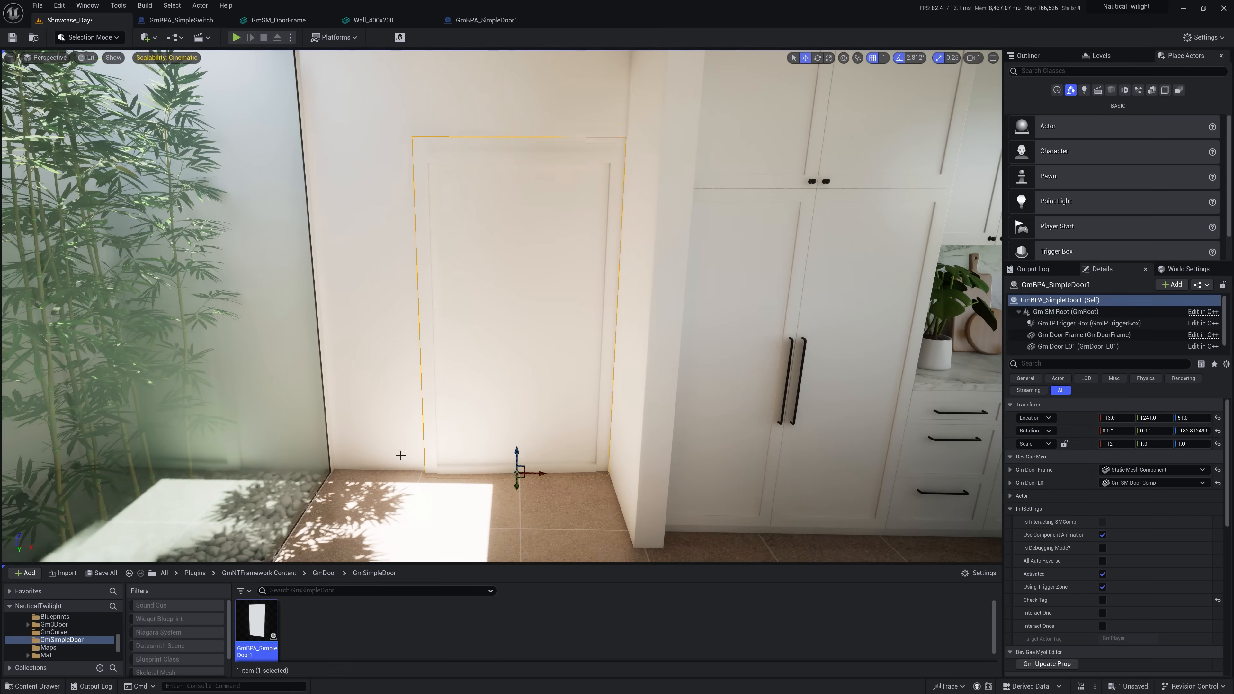
{"action": "left_click", "coordinate": [104, 573]}
{"action": "left_click", "coordinate": [690, 462]}
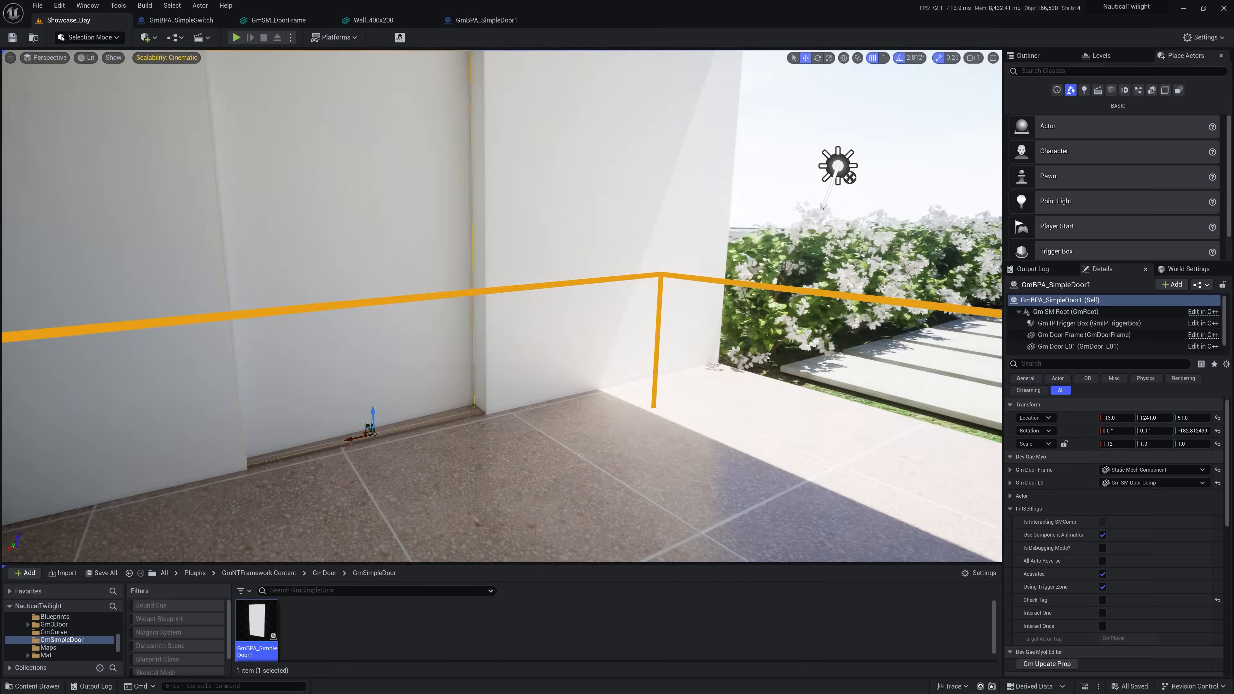
- Preview the game from the hallway outside and walk the character through the sliding door into the kitchen
{"action": "key", "text": "s"}
{"action": "right_click_drag", "start_coordinate": [502, 306], "coordinate": [578, 326]}
{"action": "right_click", "coordinate": [628, 228]}
{"action": "left_click", "coordinate": [642, 497]}
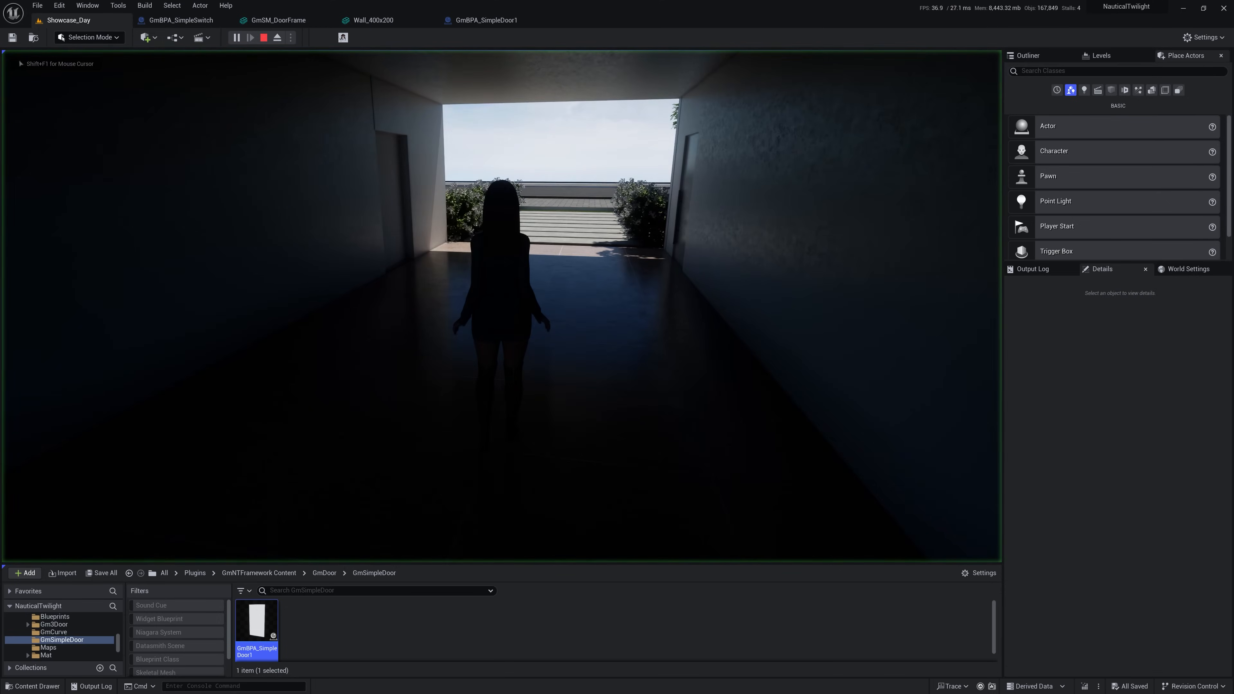
{"action": "key", "text": "w"}
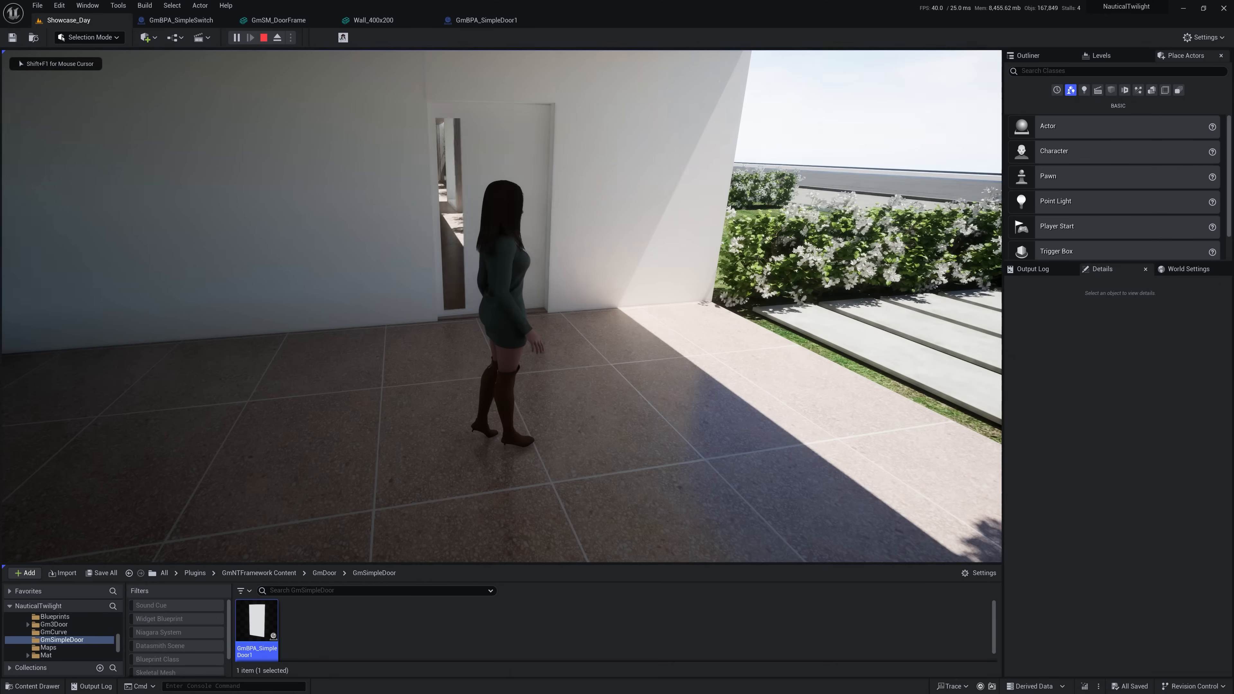
{"action": "key", "text": "w"}
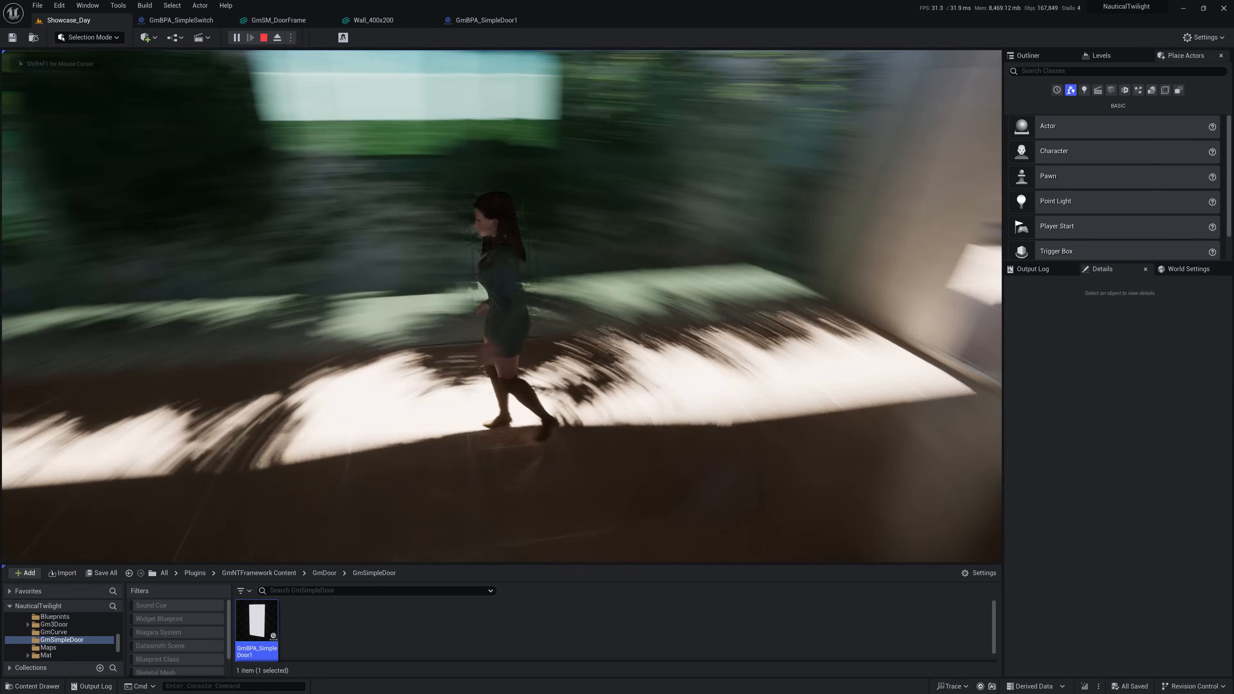
{"action": "key", "text": "w"}
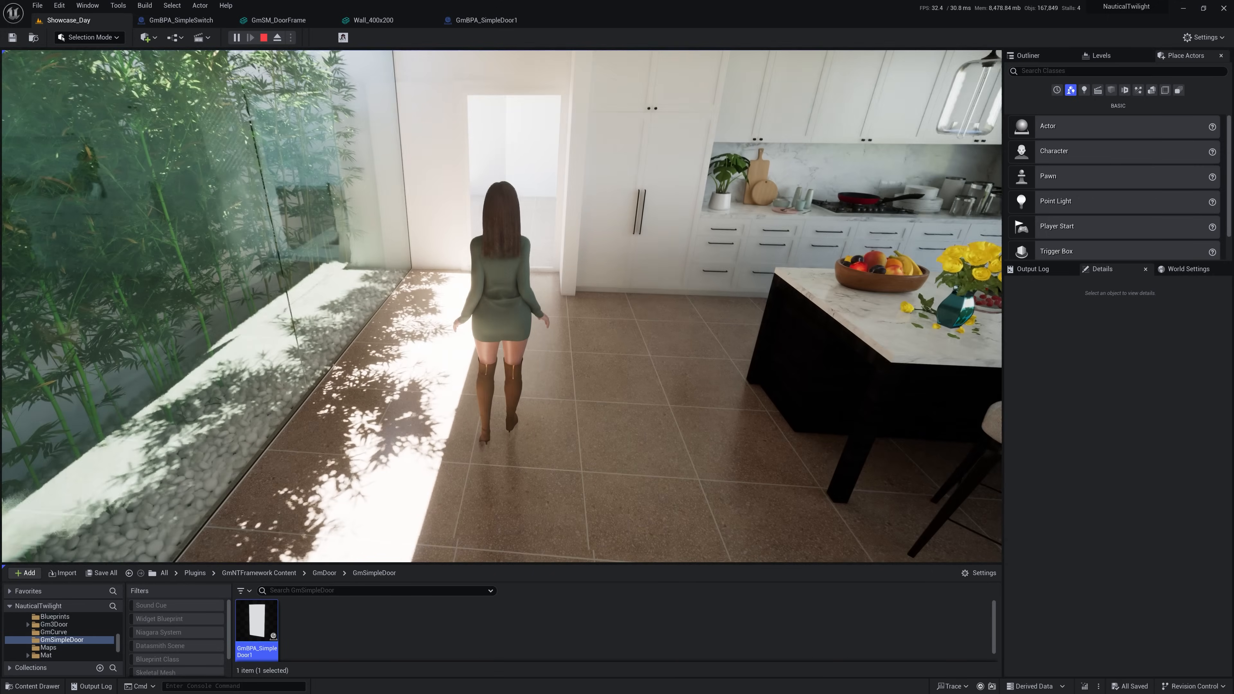
{"action": "key", "text": "w"}
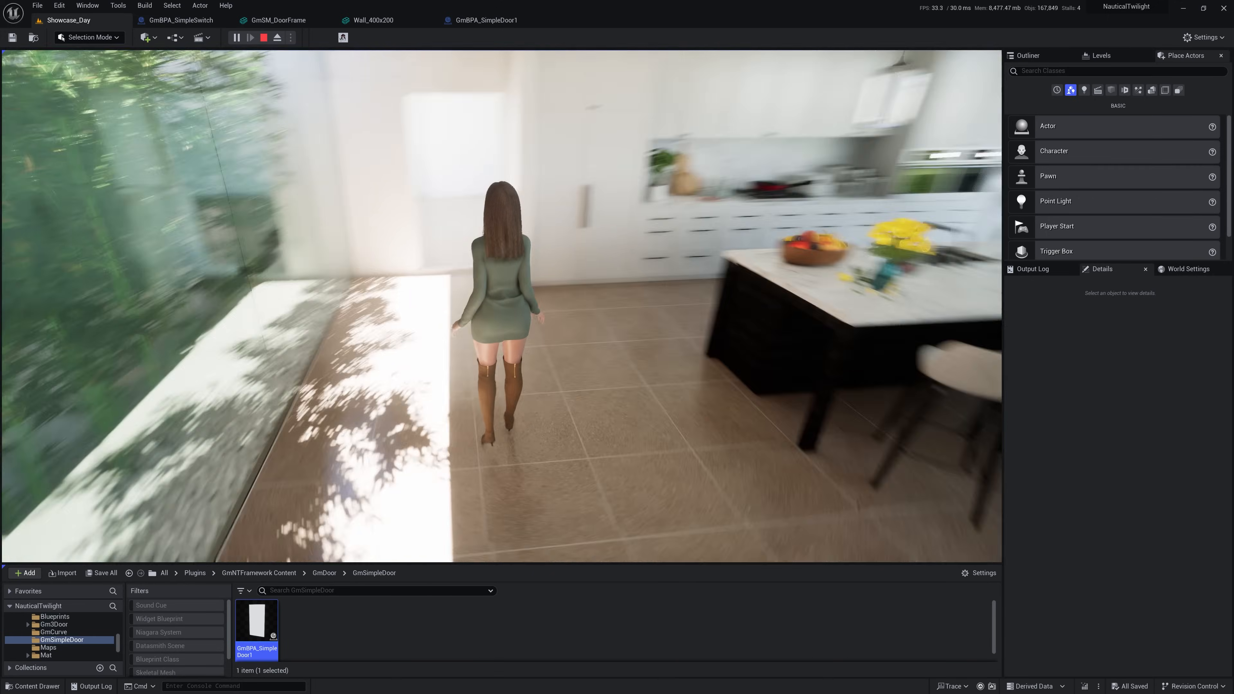
{"action": "key", "text": "s"}
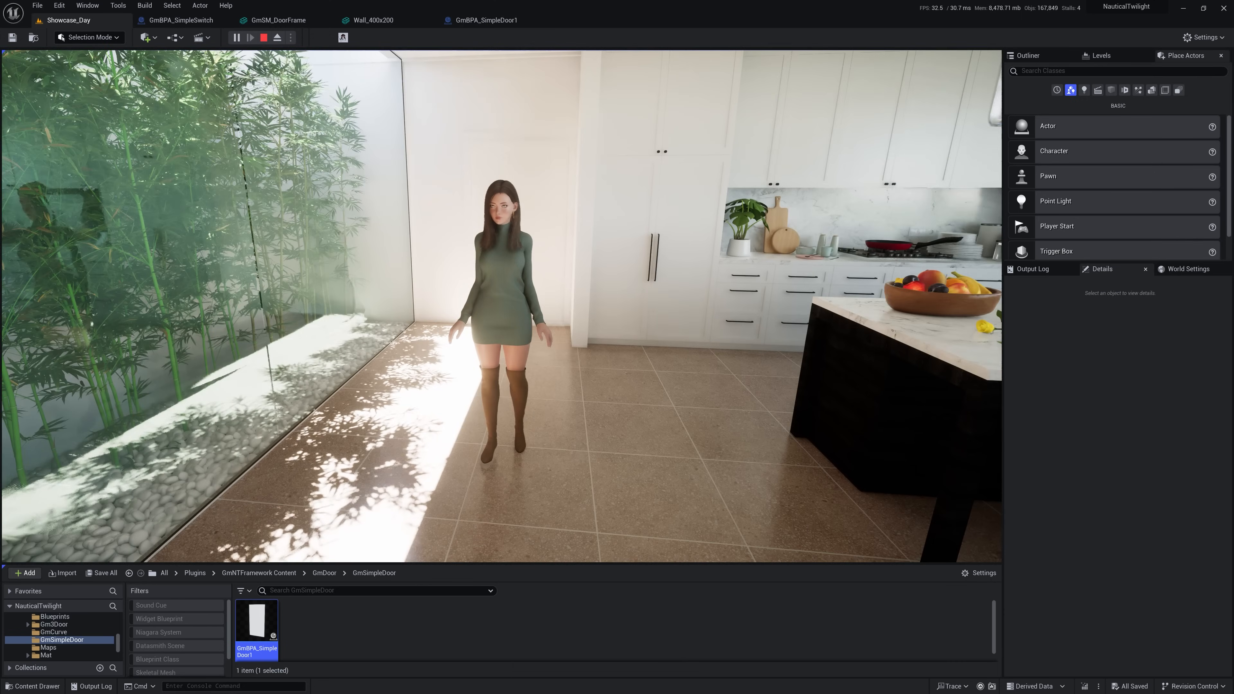
{"action": "key", "text": "Escape"}
- Enable All Auto Reverse on the kitchen door instance and save the level
{"action": "left_click", "coordinate": [560, 217]}
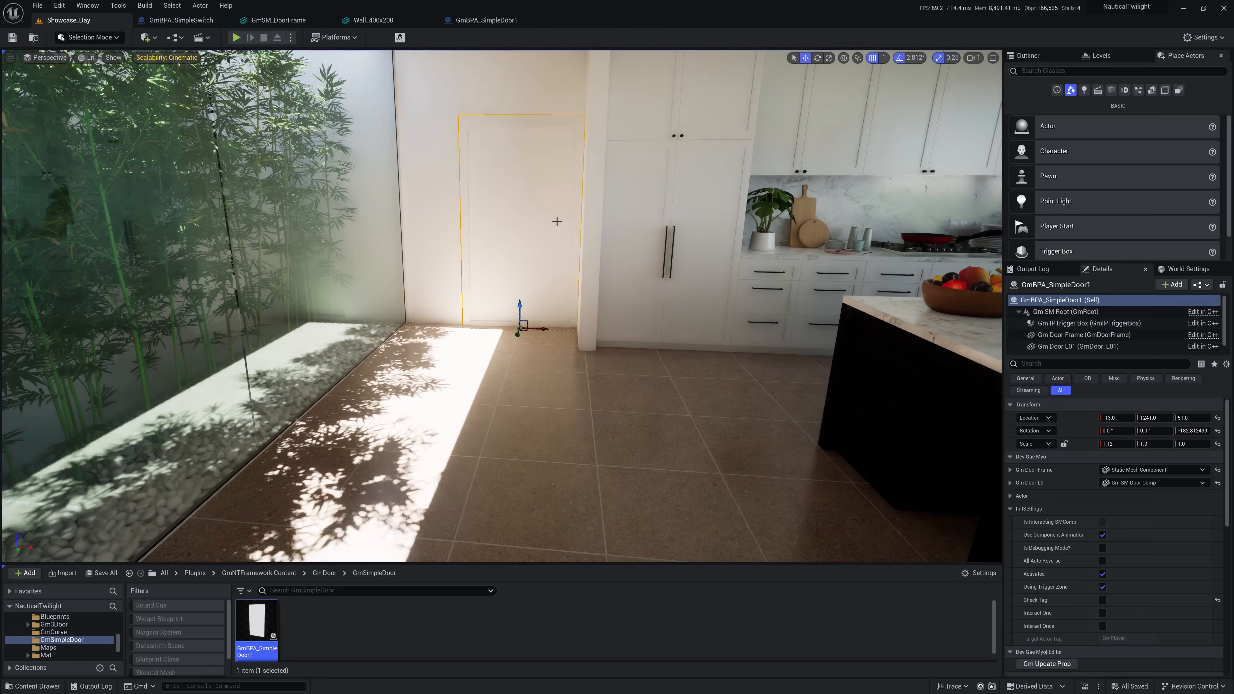
{"action": "scroll", "coordinate": [1061, 508], "scroll_direction": "down", "scroll_amount": 2}
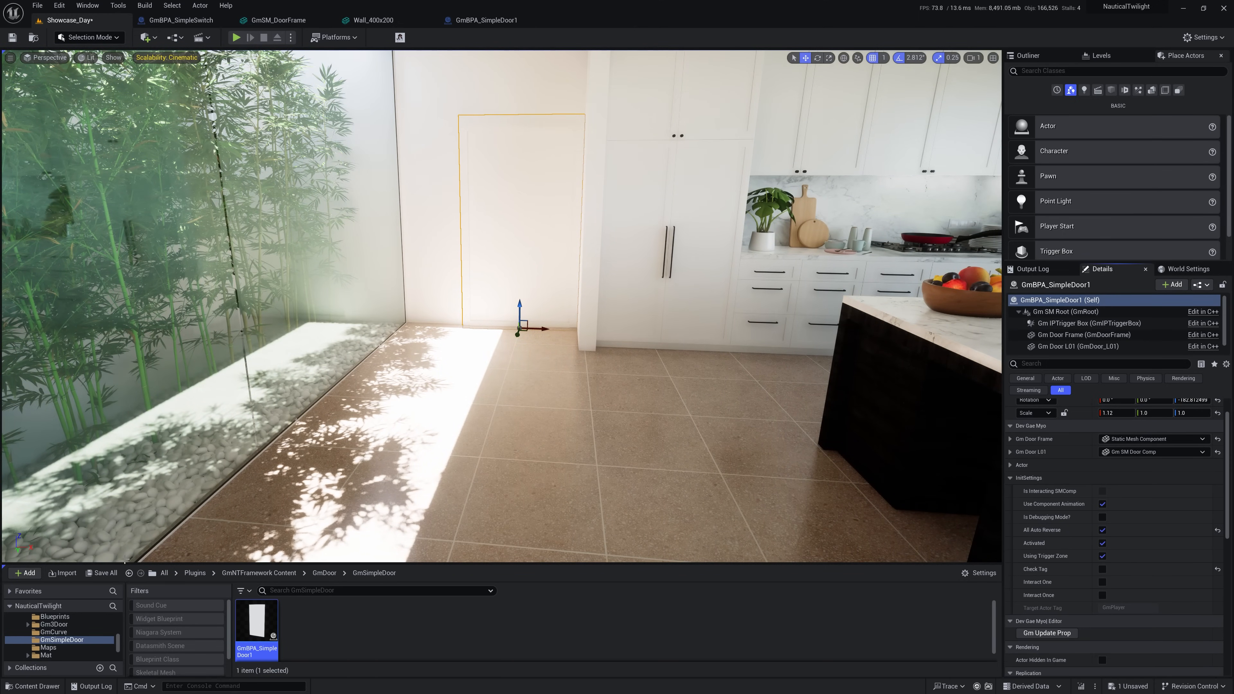
{"action": "left_click", "coordinate": [116, 572]}
{"action": "left_click", "coordinate": [689, 462]}
- Preview from the hallway floor again and run through the door to check that it closes automatically behind the character
{"action": "key", "text": "w"}
{"action": "right_click_drag", "start_coordinate": [686, 457], "coordinate": [538, 479]}
{"action": "key", "text": "s"}
{"action": "right_click", "coordinate": [626, 535]}
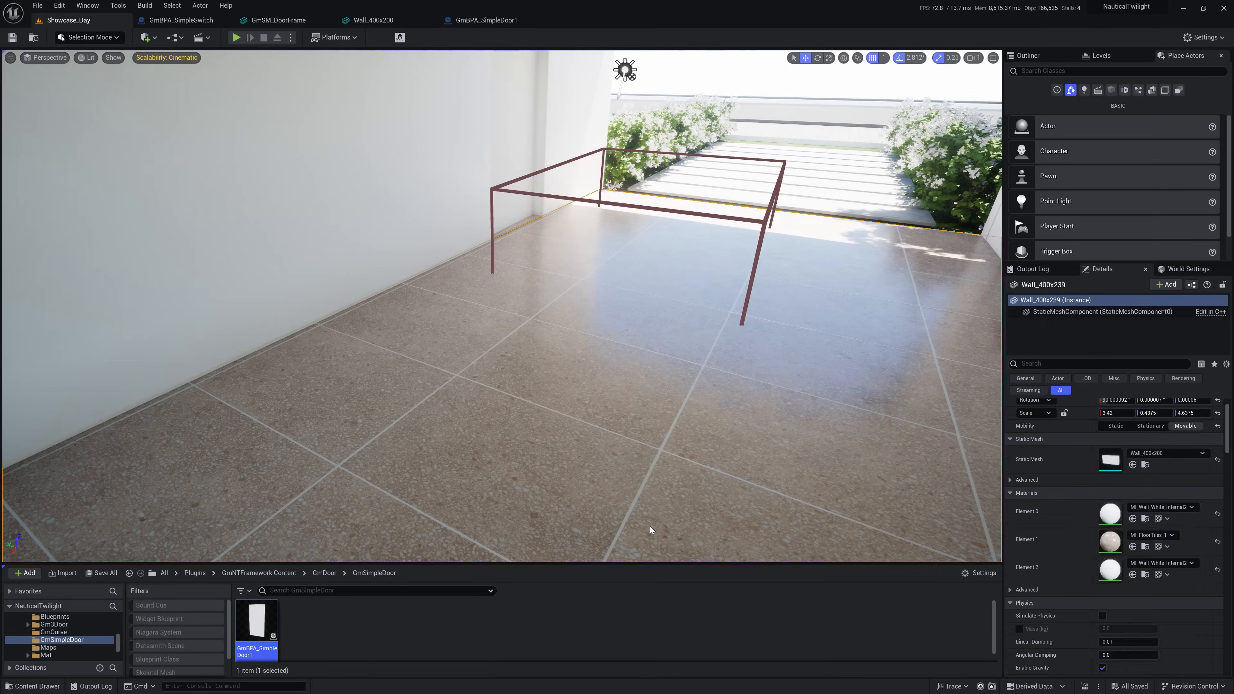
{"action": "left_click", "coordinate": [649, 526]}
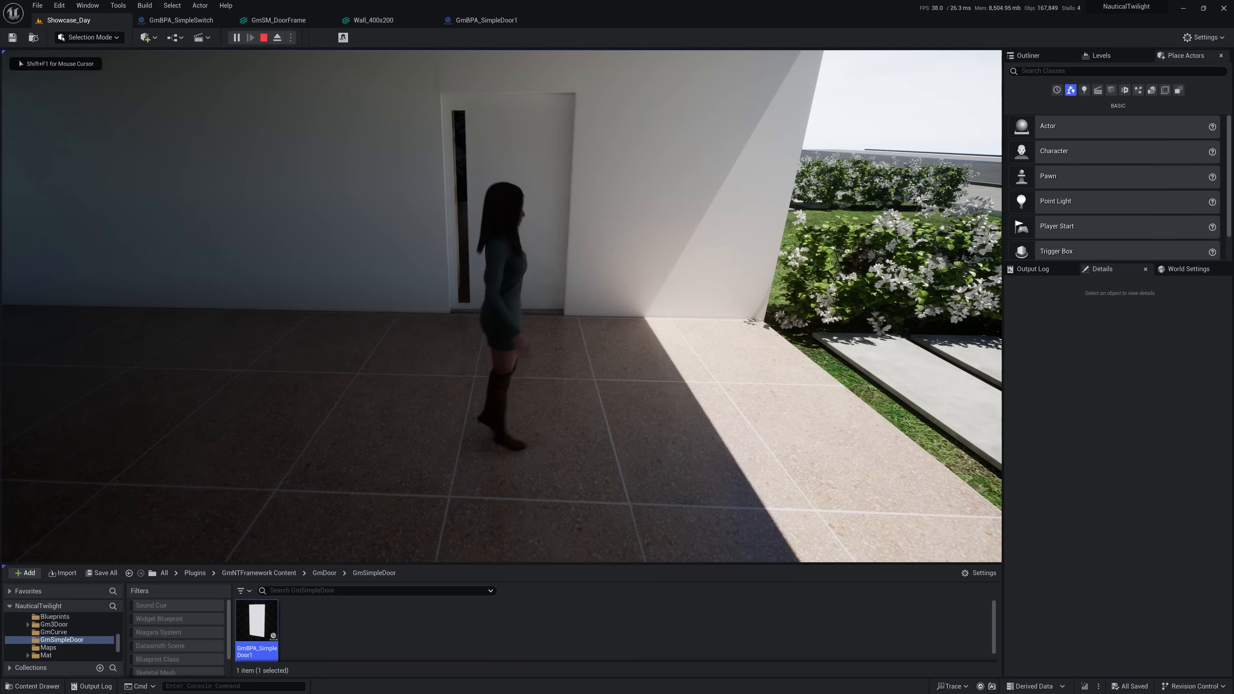
{"action": "key", "text": "w"}
{"action": "key", "text": "w"}
{"action": "key", "text": "w"}
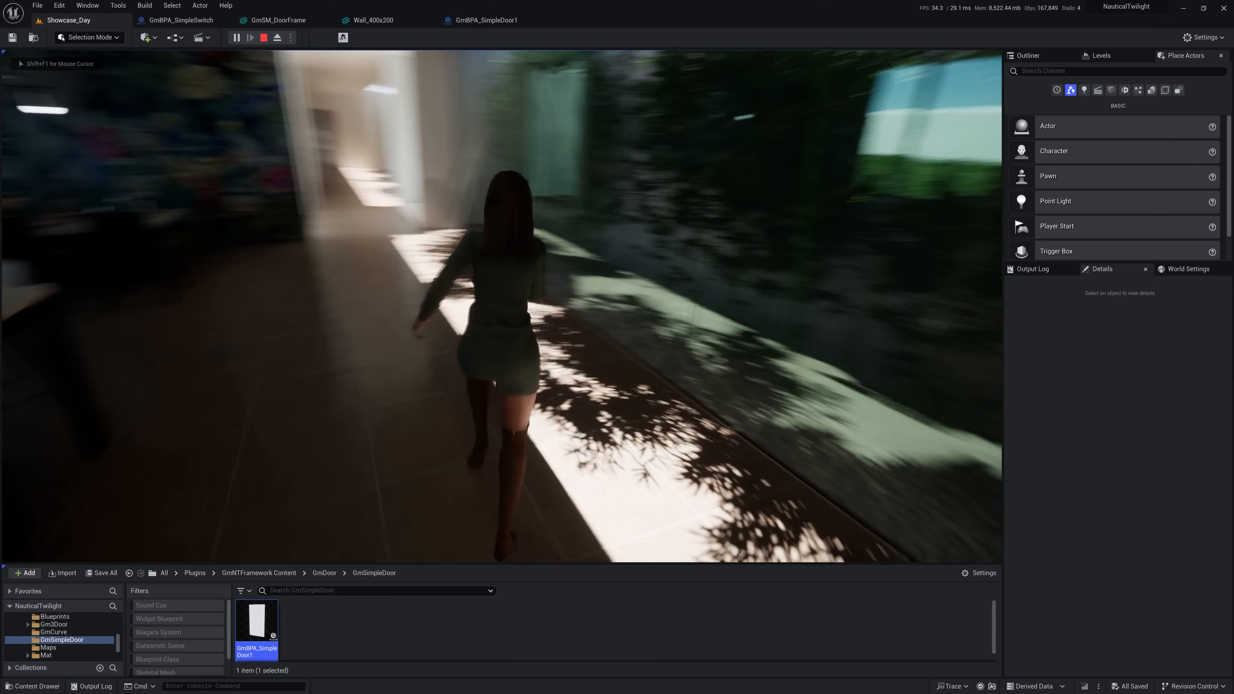
{"action": "key", "text": "w"}
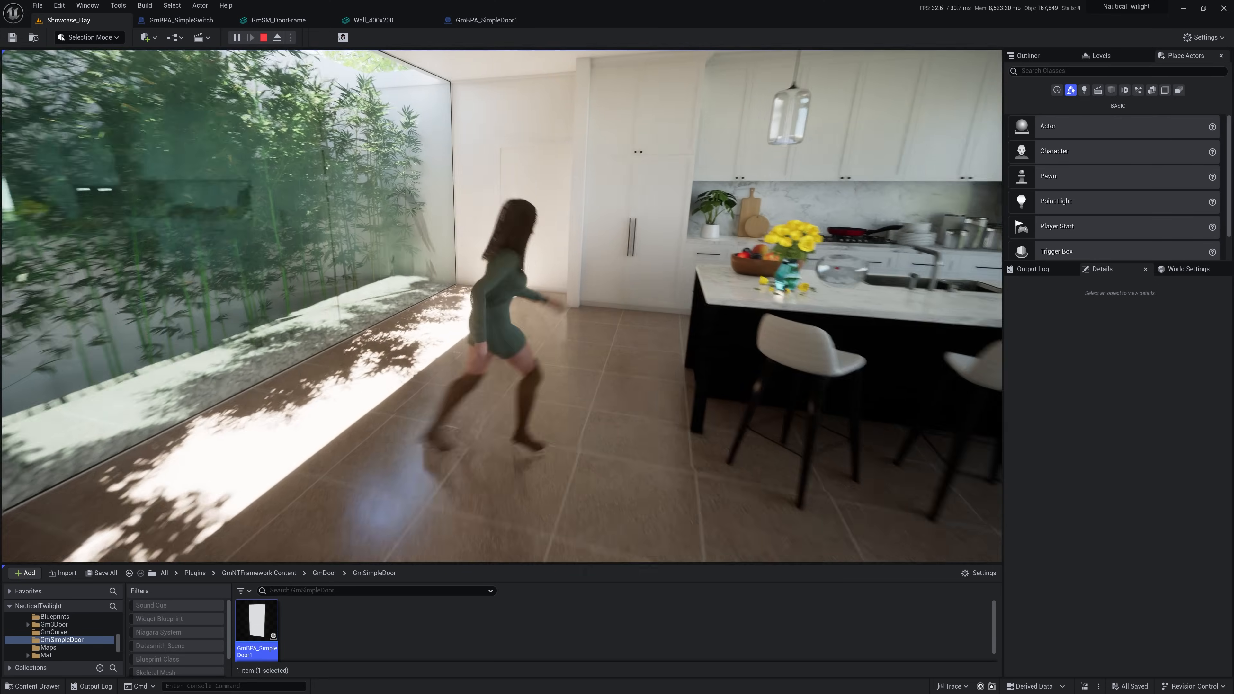
{"action": "key", "text": "Escape"}
- End the preview, return to the hallway side of the kitchen door and select its Gm Door L01 component
{"action": "right_click", "coordinate": [1031, 460]}
{"action": "left_click", "coordinate": [632, 403]}
{"action": "right_click_drag", "start_coordinate": [631, 403], "coordinate": [379, 397]}
{"action": "key", "text": "w"}
{"action": "key", "text": "w"}
{"action": "key", "text": "s"}
{"action": "key", "text": "a"}
{"action": "right_click_drag", "start_coordinate": [510, 324], "coordinate": [550, 356]}
{"action": "left_click", "coordinate": [548, 334]}
{"action": "key", "text": "w"}
{"action": "key", "text": "a"}
{"action": "key", "text": "s"}
{"action": "key", "text": "e"}
{"action": "key", "text": "a"}
{"action": "key", "text": "s"}
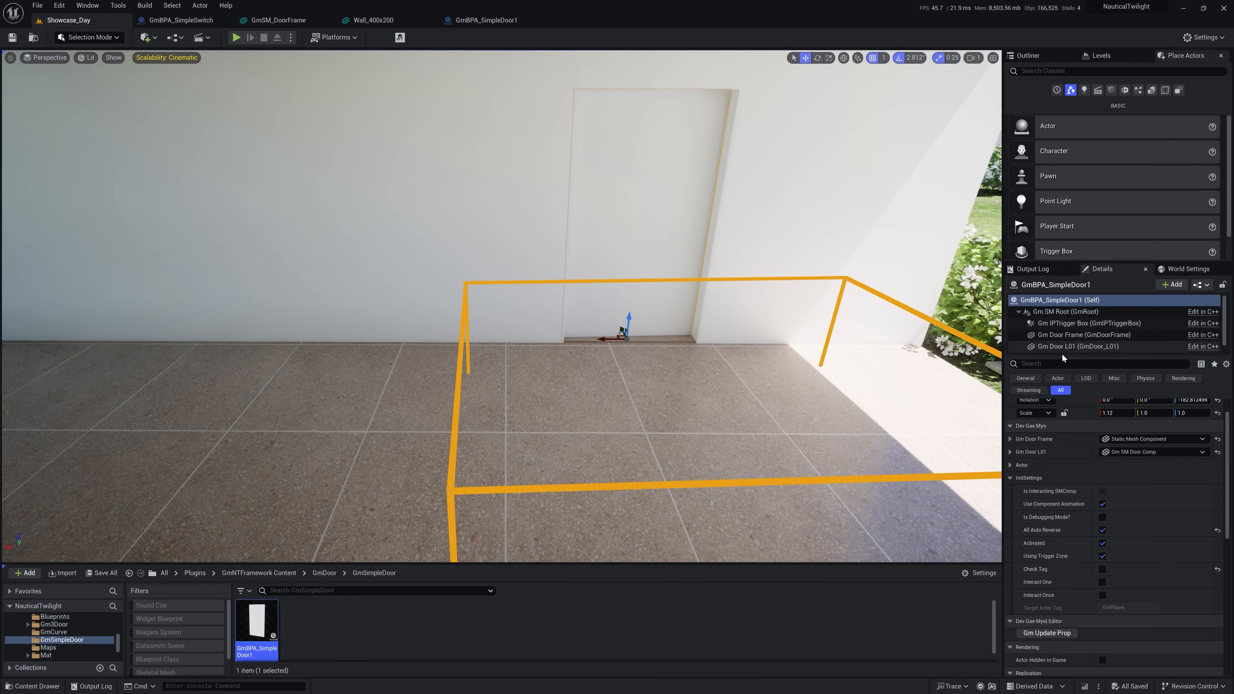
{"action": "left_click", "coordinate": [1091, 346]}
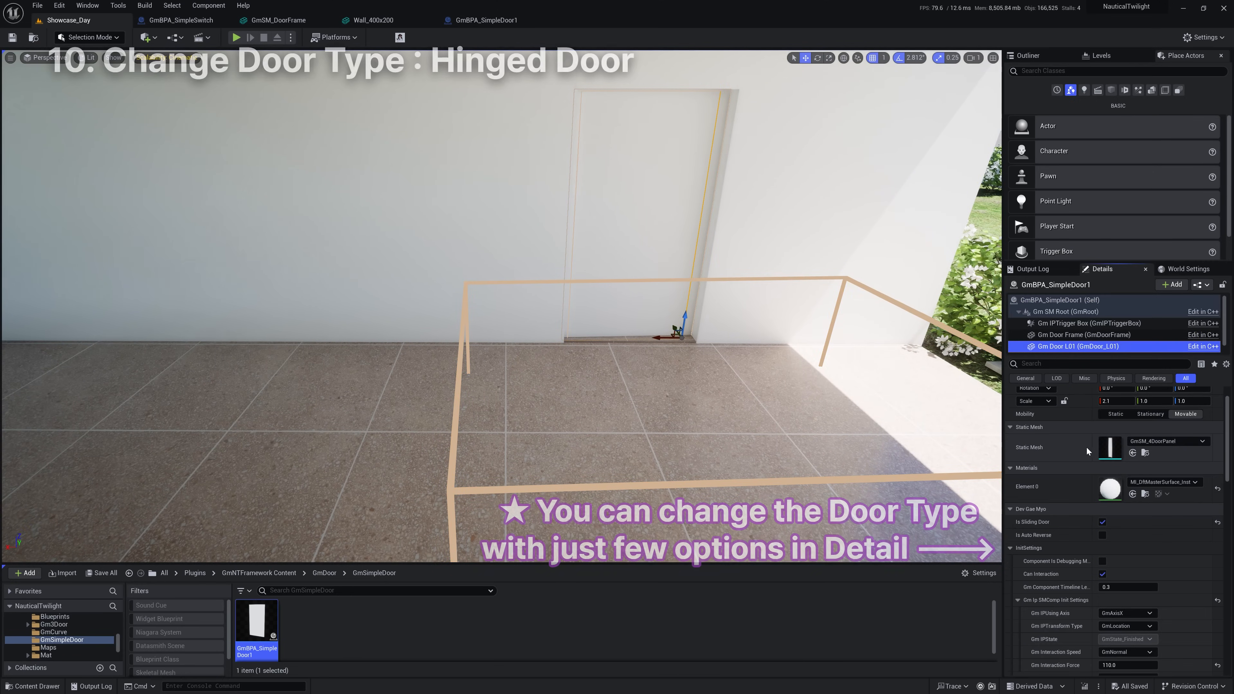
- Make the door panel hinged: set Transform Type to GmRotation, Using Axis to GmAxisZ or GmAxisYaw, and turn off Is Sliding Door
{"action": "scroll", "coordinate": [1074, 559], "scroll_direction": "down", "scroll_amount": 2}
{"action": "left_click", "coordinate": [1132, 595]}
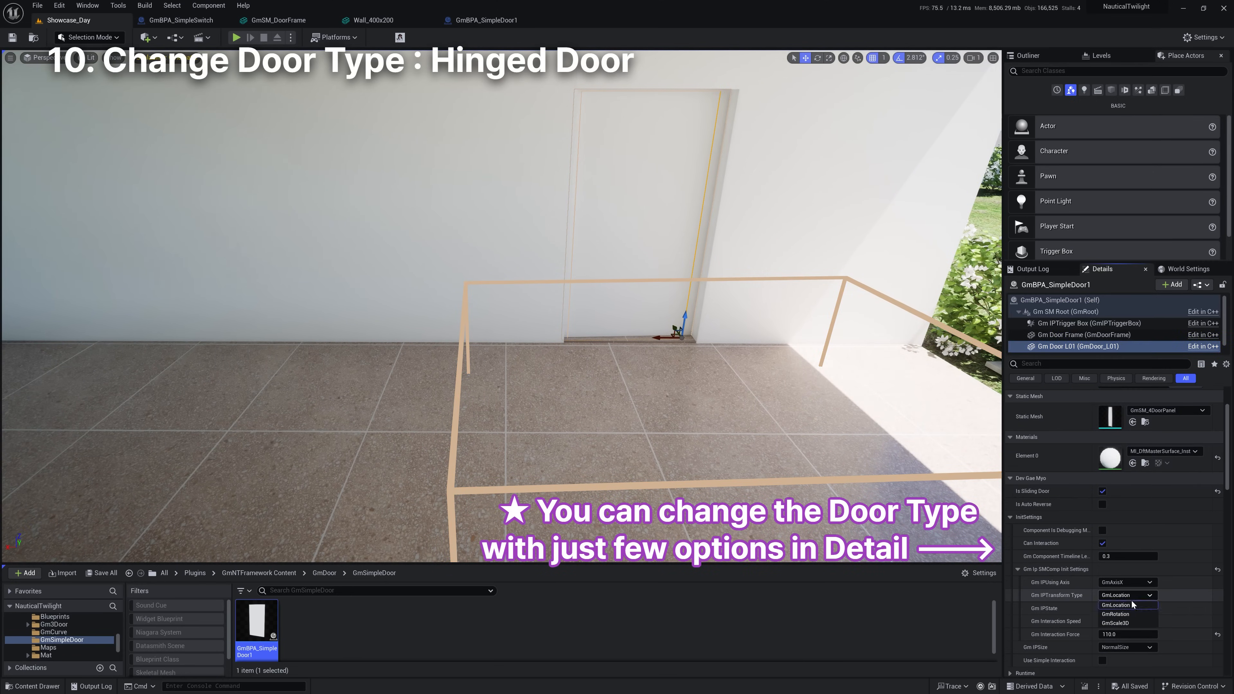
{"action": "scroll", "coordinate": [1067, 596], "scroll_direction": "down", "scroll_amount": 1}
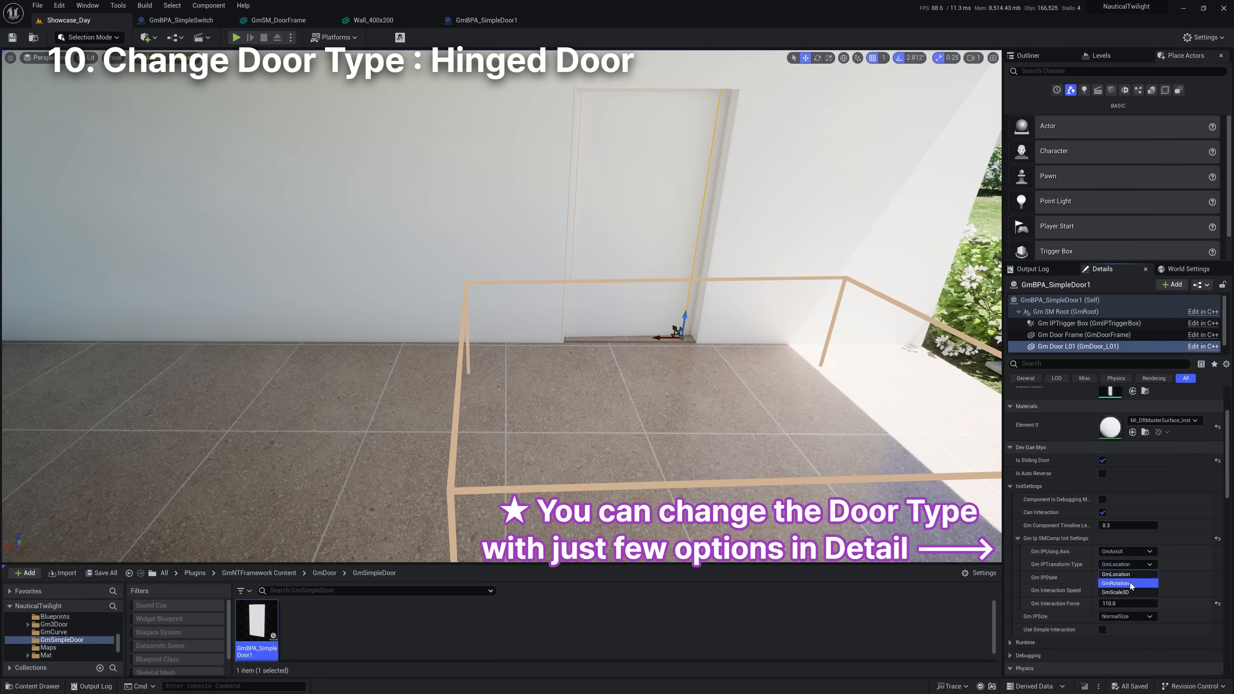
{"action": "left_click", "coordinate": [1130, 582]}
{"action": "left_click", "coordinate": [1137, 550]}
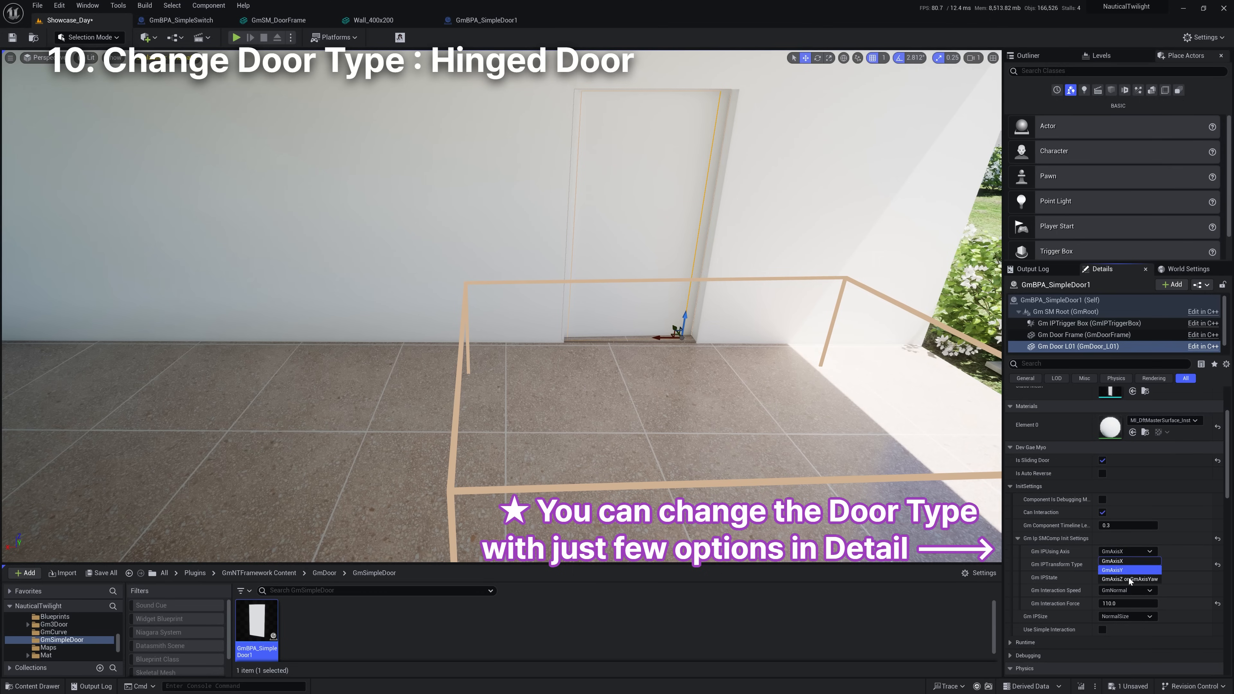
{"action": "left_click", "coordinate": [1138, 579]}
{"action": "scroll", "coordinate": [1084, 579], "scroll_direction": "down", "scroll_amount": 1}
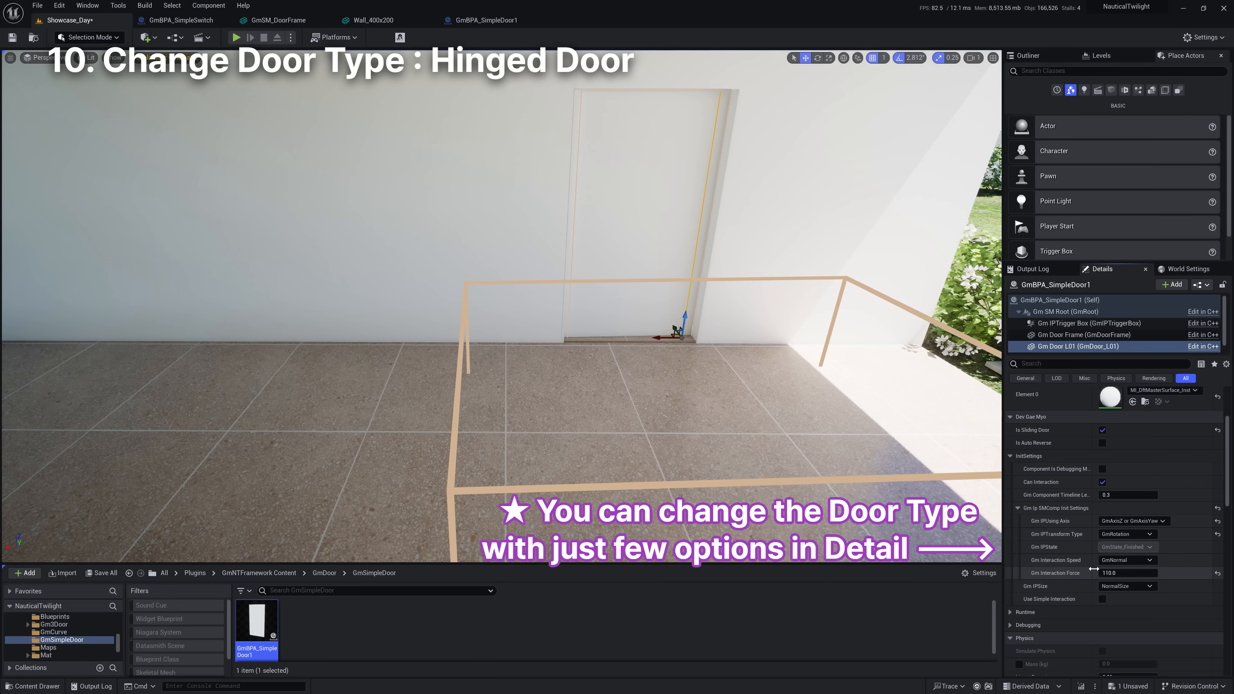
{"action": "left_click", "coordinate": [1102, 430]}
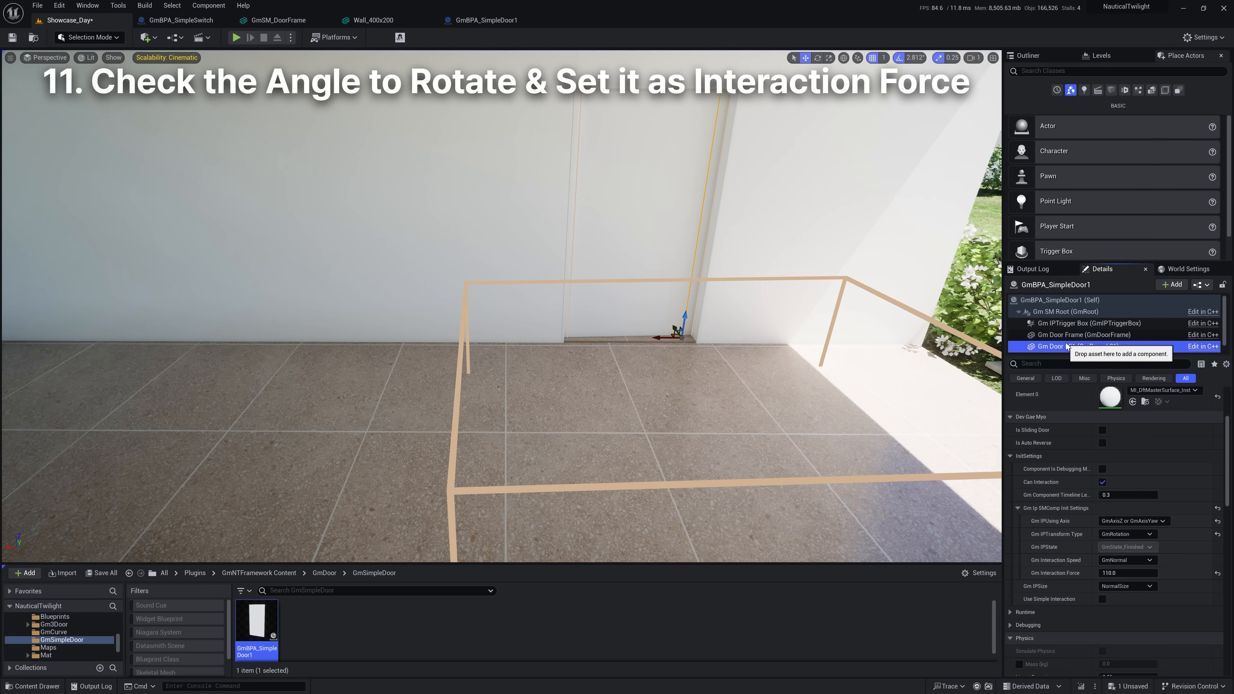
- Test-rotate the door panel and undo it, set its Gm Interaction Force to -90, and save the Showcase_Day level
{"action": "left_click_drag", "start_coordinate": [659, 345], "coordinate": [904, 458]}
{"action": "key", "text": "ctrl+z"}
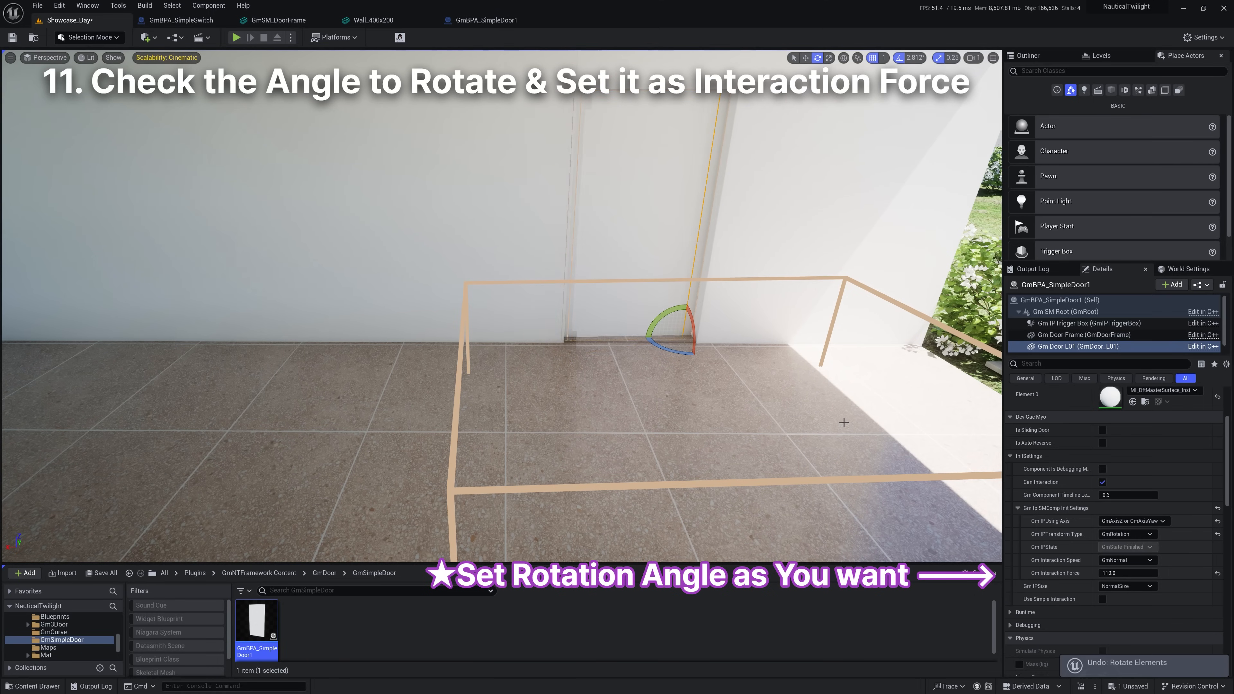
{"action": "left_click", "coordinate": [1137, 574]}
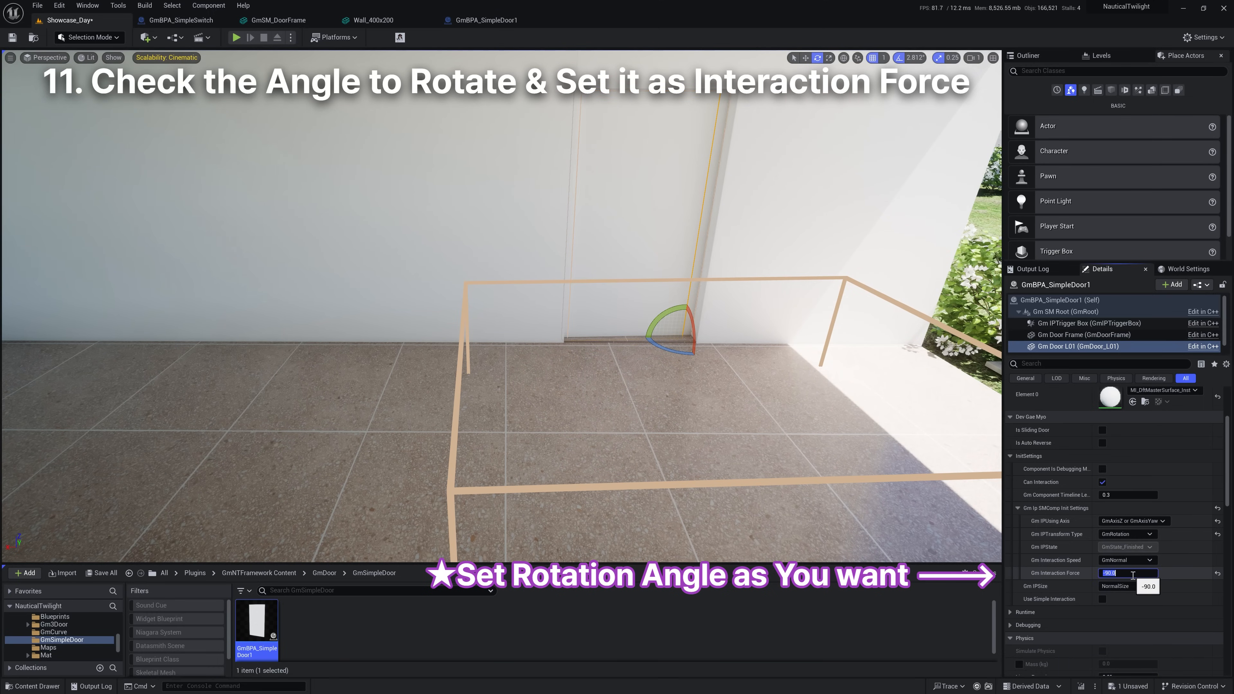
{"action": "left_click", "coordinate": [103, 574]}
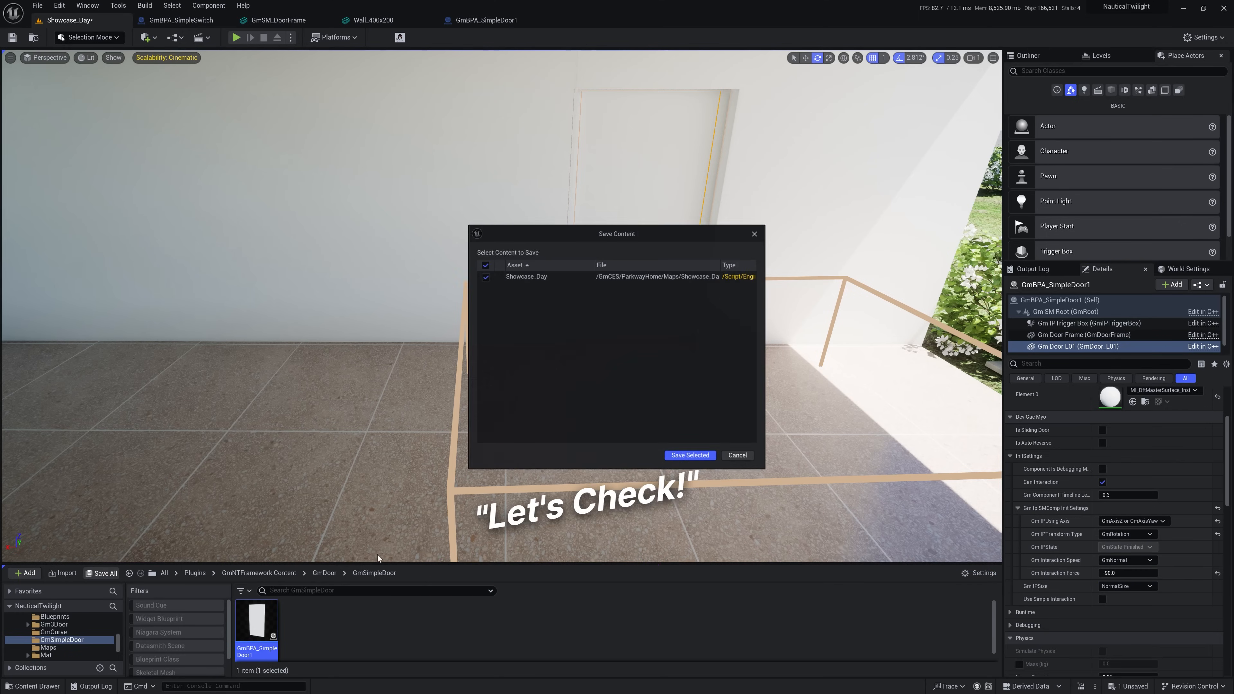
{"action": "left_click", "coordinate": [694, 460]}
- Preview from the hallway floor and run the character through the hinged door into the kitchen
{"action": "key", "text": "s"}
{"action": "right_click_drag", "start_coordinate": [502, 306], "coordinate": [651, 334]}
{"action": "key", "text": "s"}
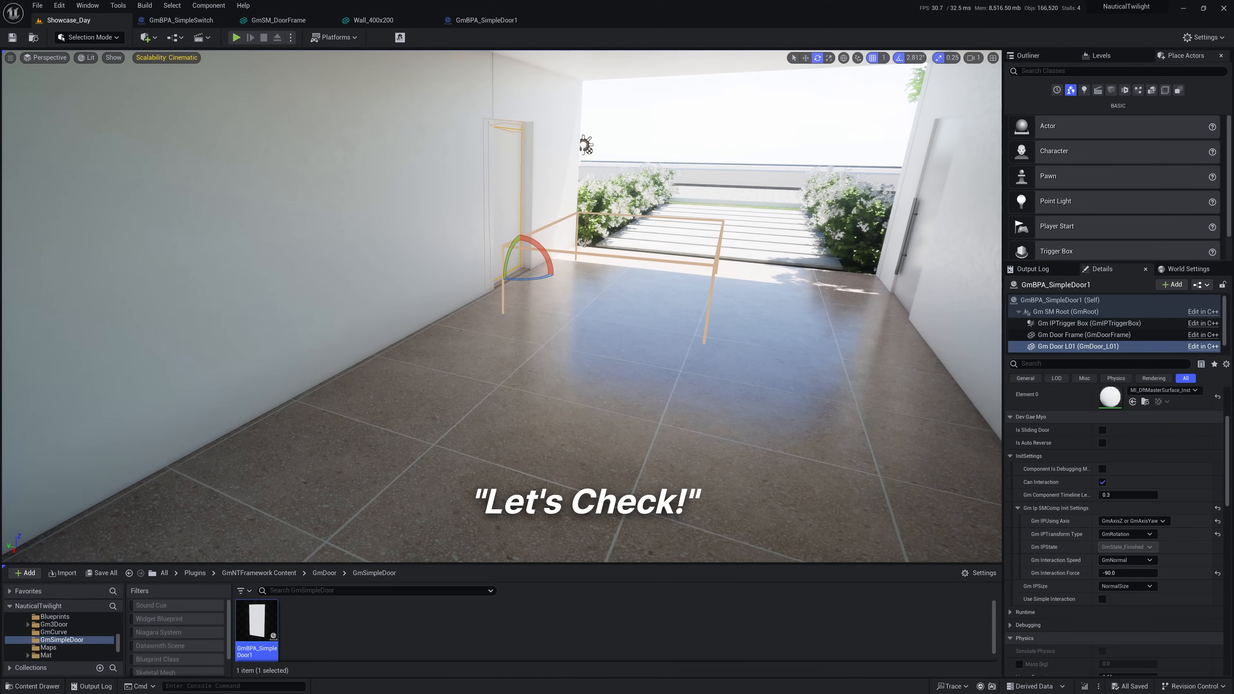
{"action": "right_click", "coordinate": [620, 224]}
{"action": "left_click", "coordinate": [654, 483]}
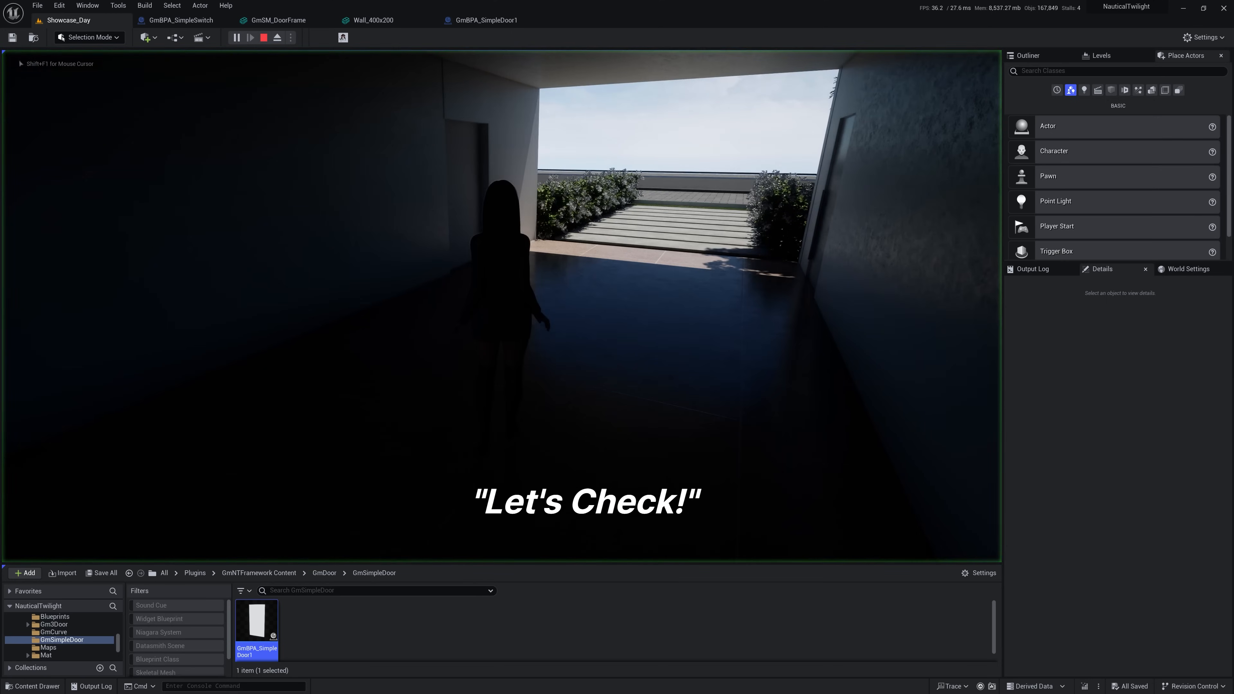
{"action": "key", "text": "e"}
{"action": "key", "text": "w"}
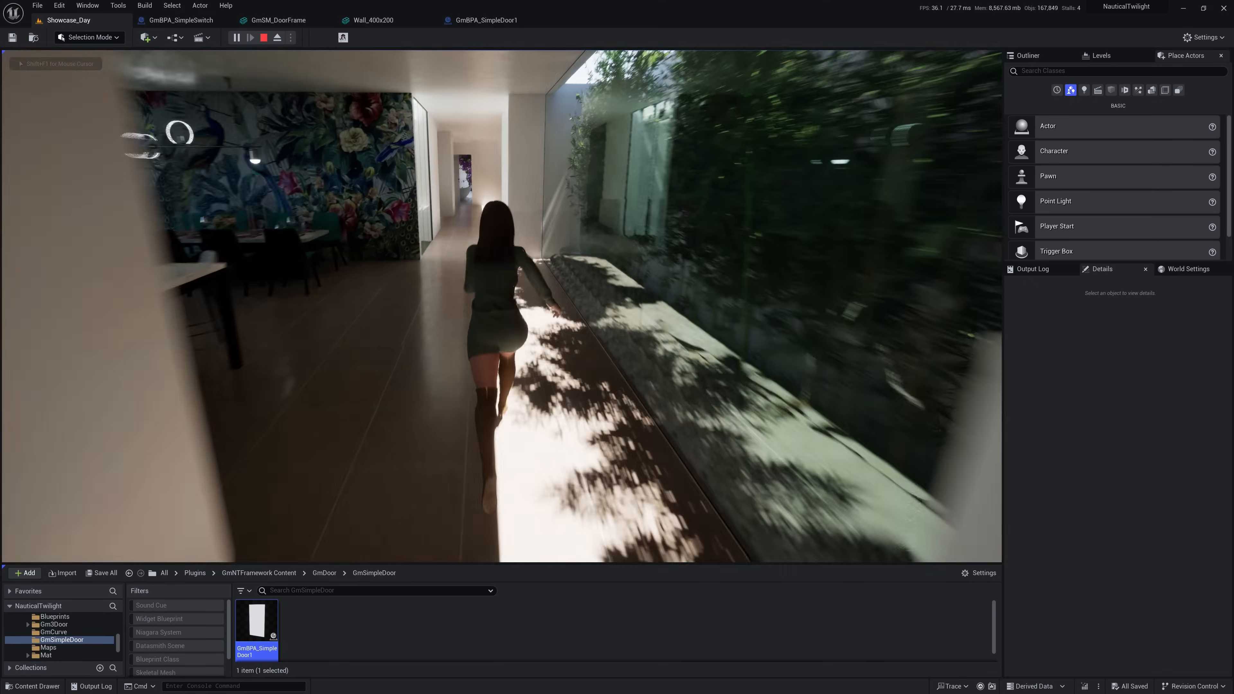
{"action": "key", "text": "e"}
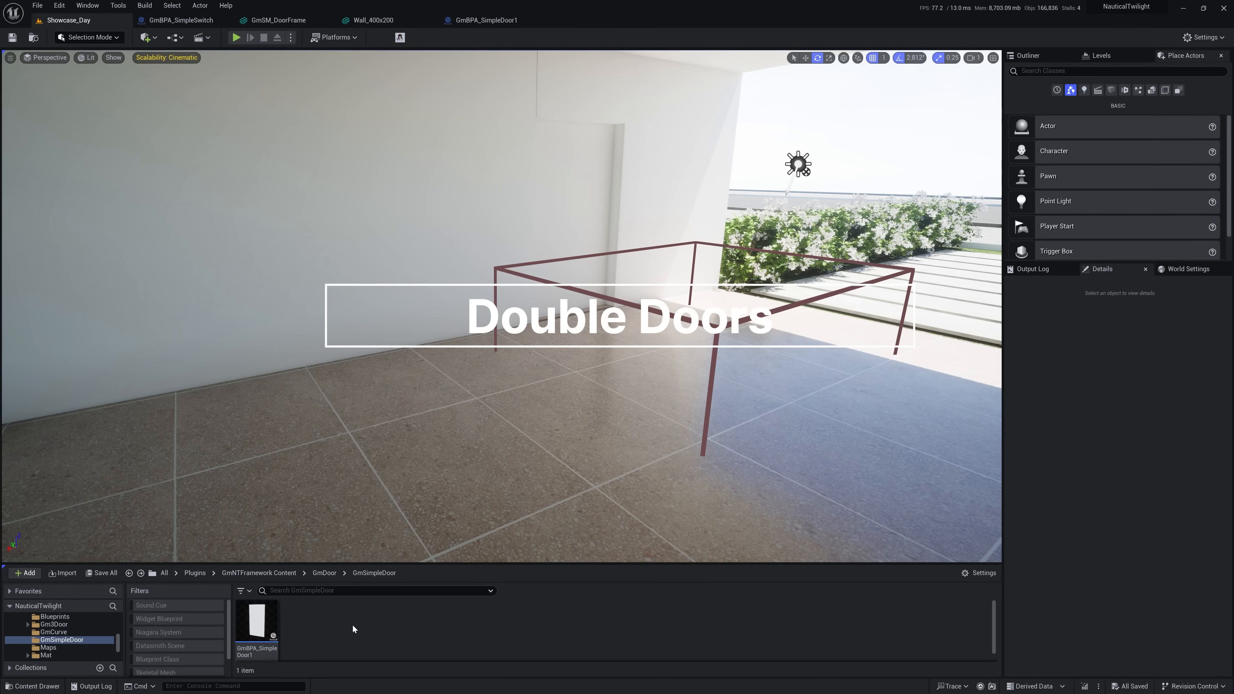
- Create a Blueprint class from the GmA_IPs2Doors parent in the GmSimpleDoor folder and name it GmBPA_SimpleDoor2
{"action": "right_click", "coordinate": [353, 628]}
{"action": "left_click", "coordinate": [434, 331]}
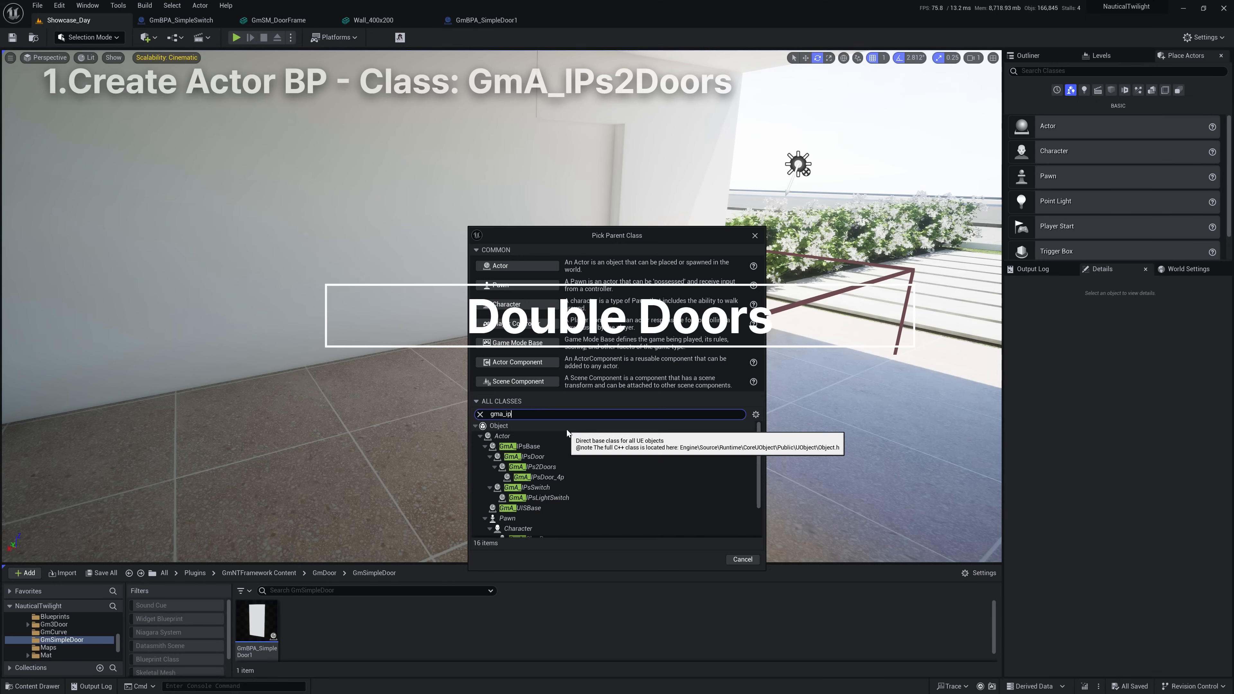
{"action": "left_click", "coordinate": [544, 467]}
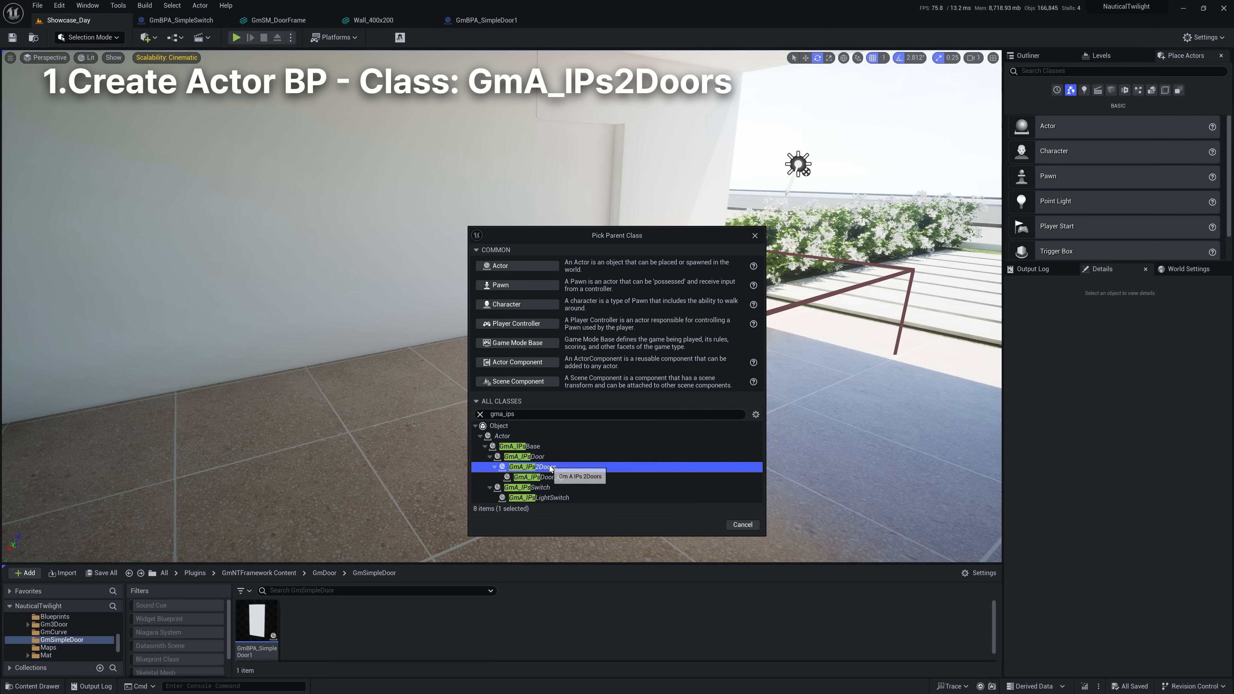
{"action": "left_click", "coordinate": [705, 525]}
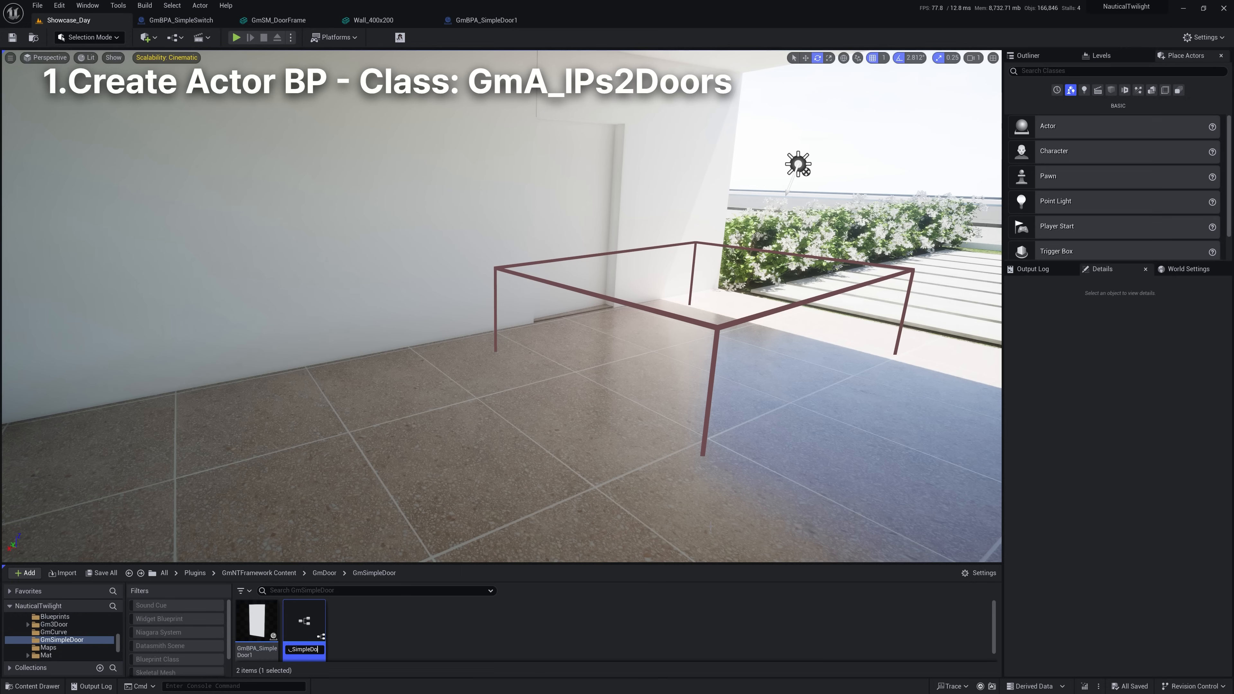
{"action": "key", "text": "Return"}
- In GmBPA_SimpleDoor2, enable Use Component Animation, Activated and Using Trigger Zone, copy in the Interaction Speed Curve array from GmBPA_SimpleDoor1, and save
{"action": "double_click", "coordinate": [304, 627]}
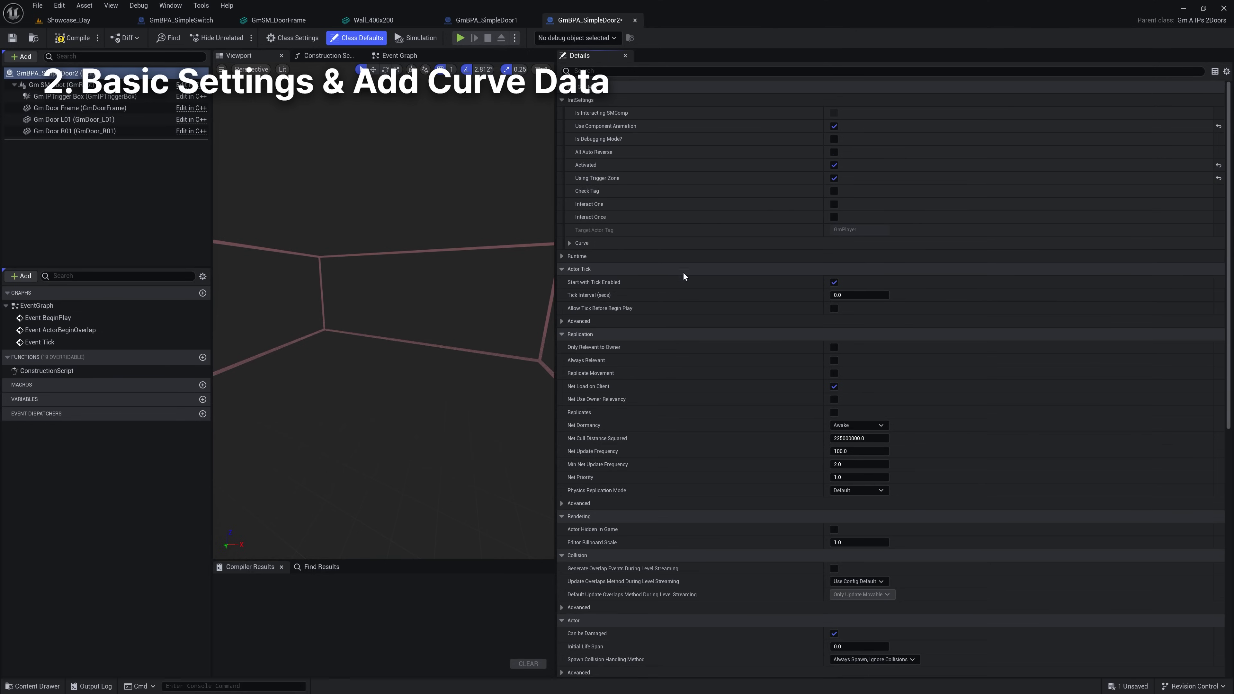
{"action": "left_click", "coordinate": [690, 243]}
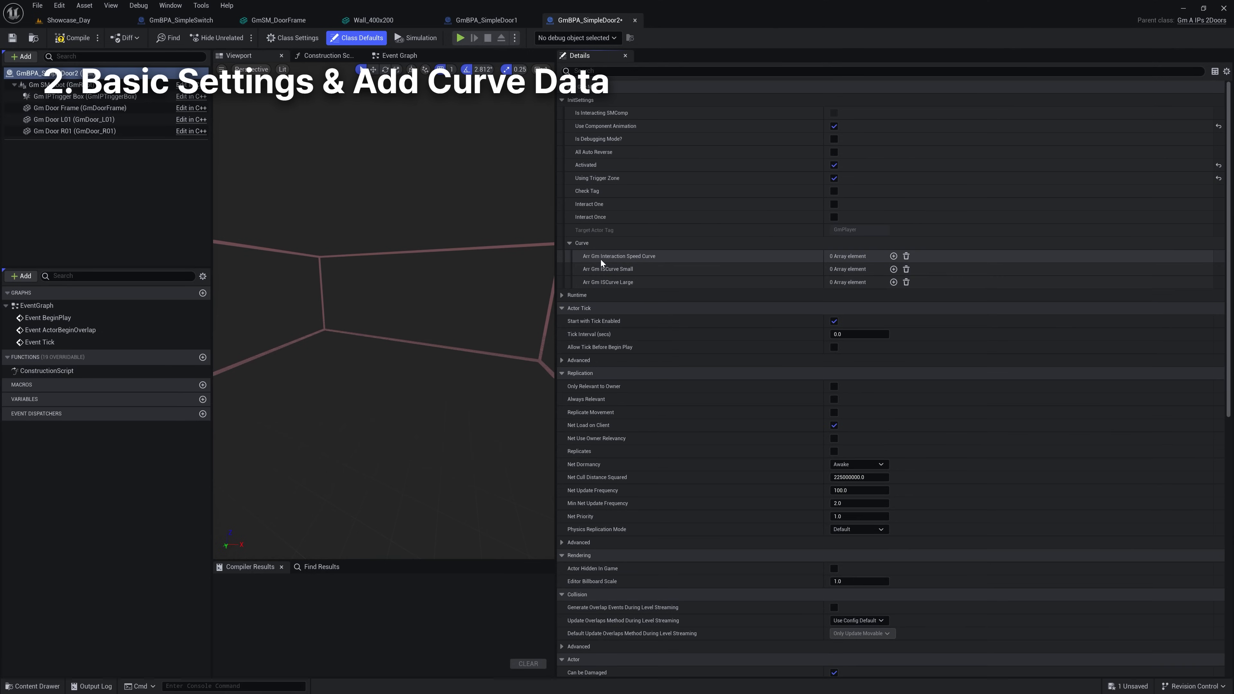
{"action": "left_click", "coordinate": [486, 20]}
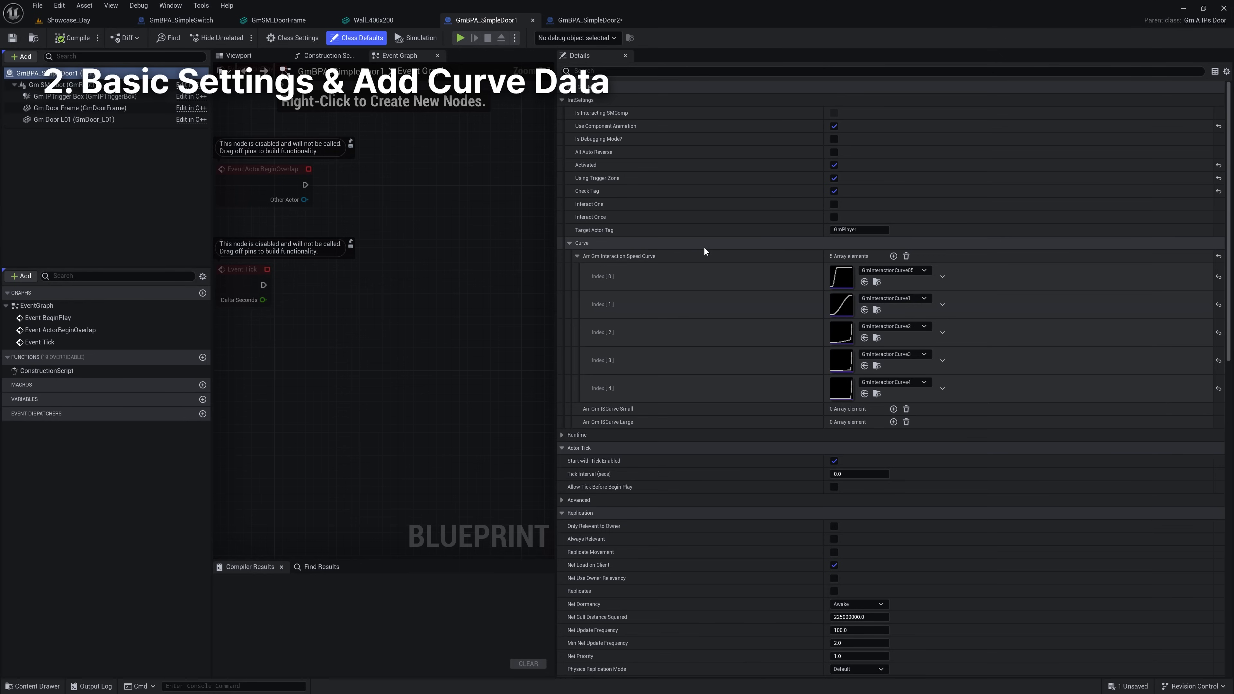
{"action": "left_click", "coordinate": [593, 20]}
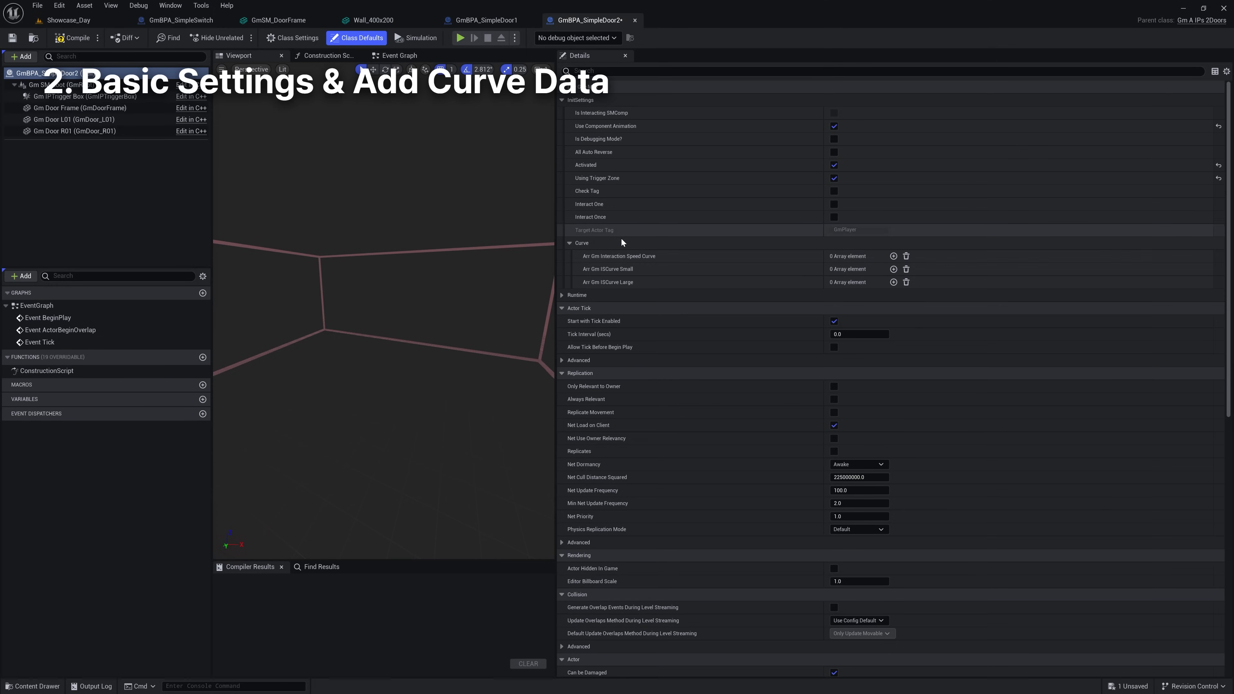
{"action": "left_click", "coordinate": [636, 258], "text": "shift"}
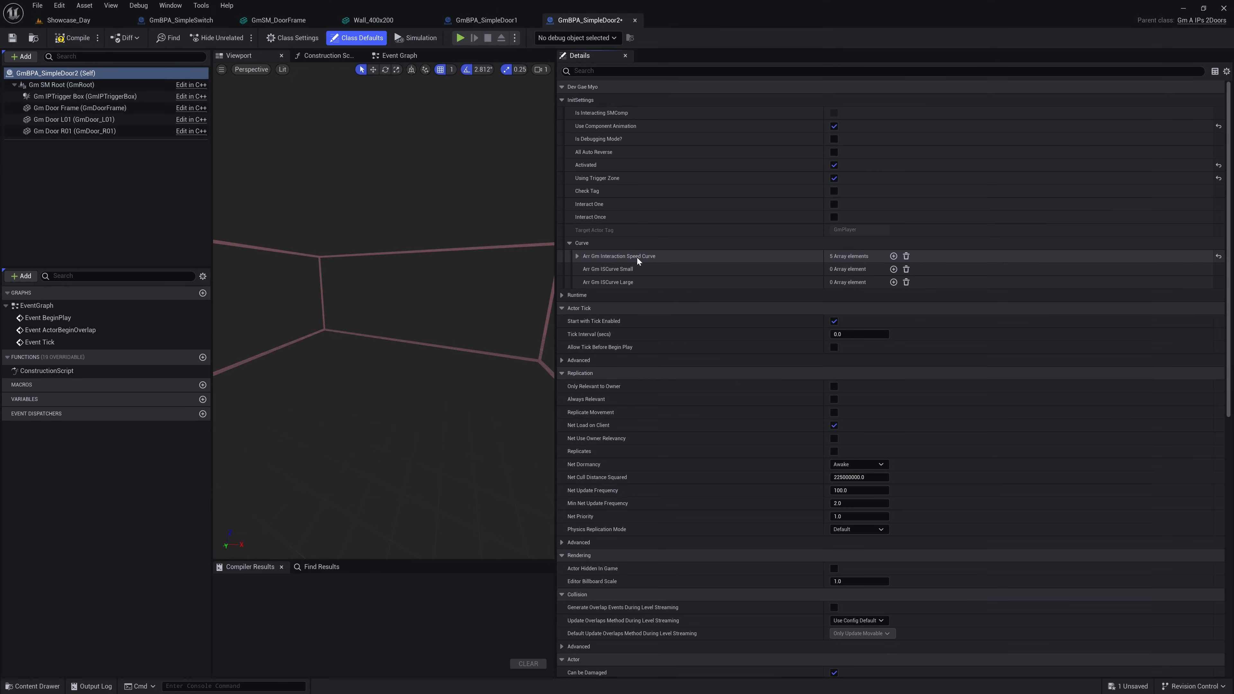
{"action": "left_click", "coordinate": [579, 256]}
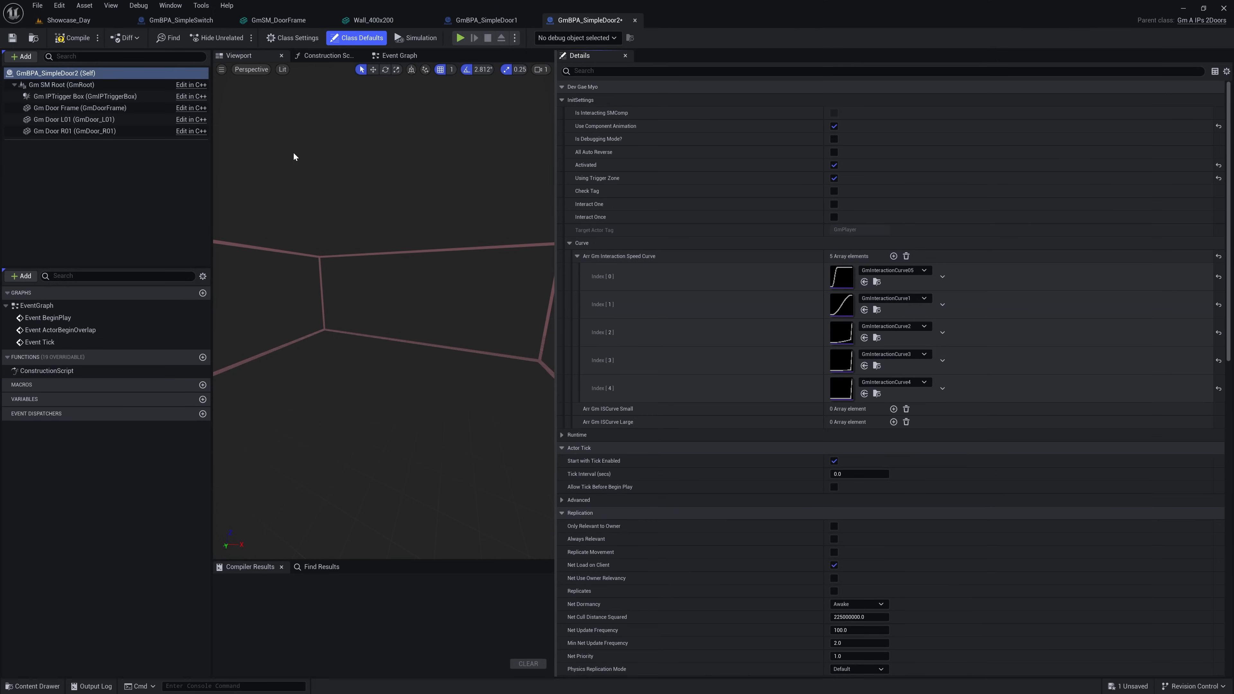
{"action": "left_click", "coordinate": [63, 38]}
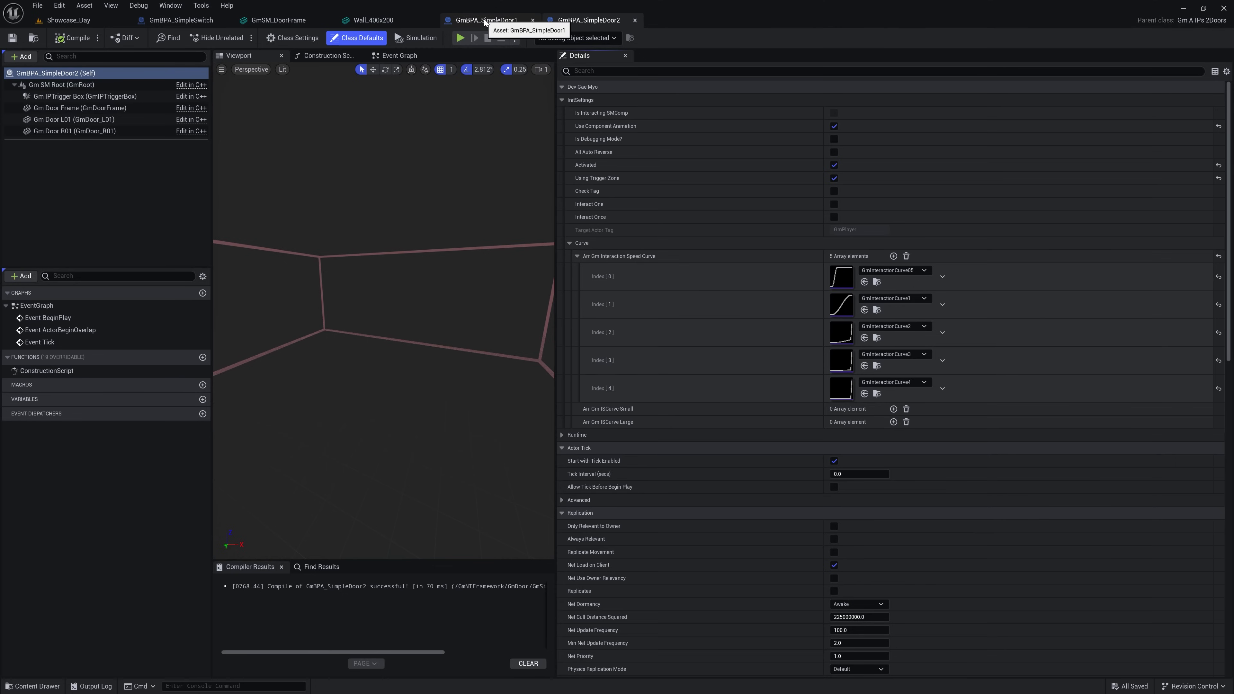
- Copy the GmSM_DoorFrame static mesh from GmBPA_SimpleDoor1's door frame component to the Gm Door Frame of GmBPA_SimpleDoor2
{"action": "left_click", "coordinate": [485, 22]}
{"action": "left_click", "coordinate": [227, 60]}
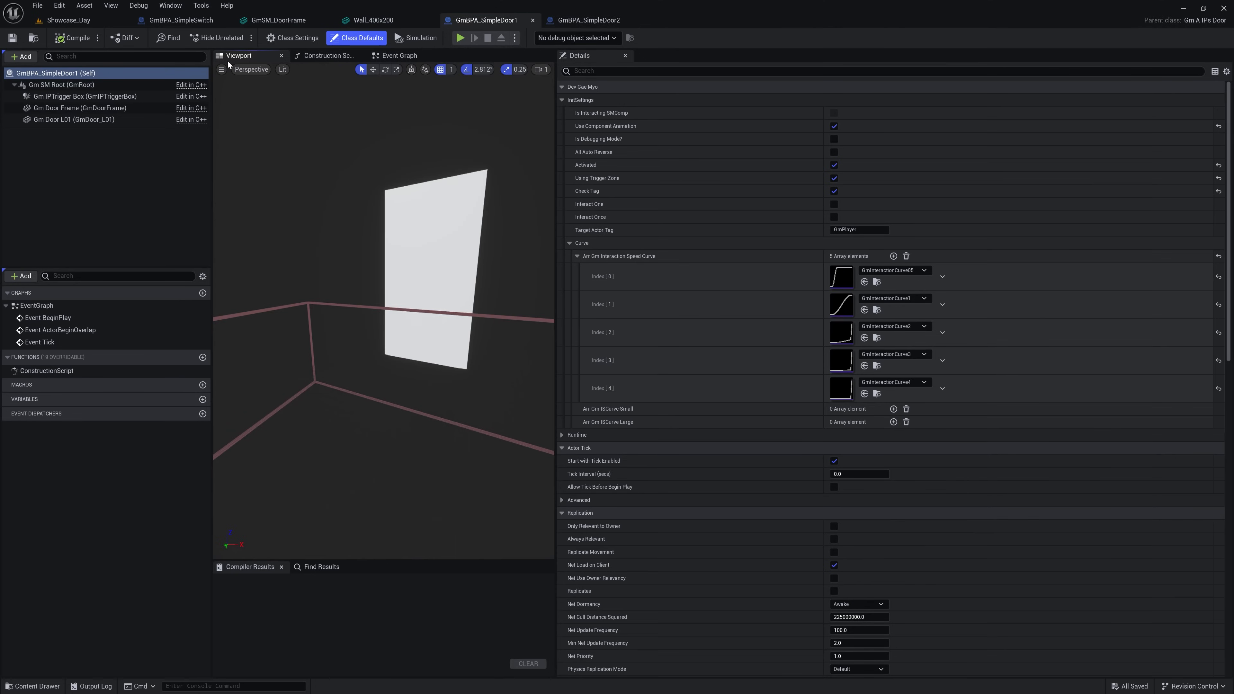
{"action": "left_click", "coordinate": [58, 108]}
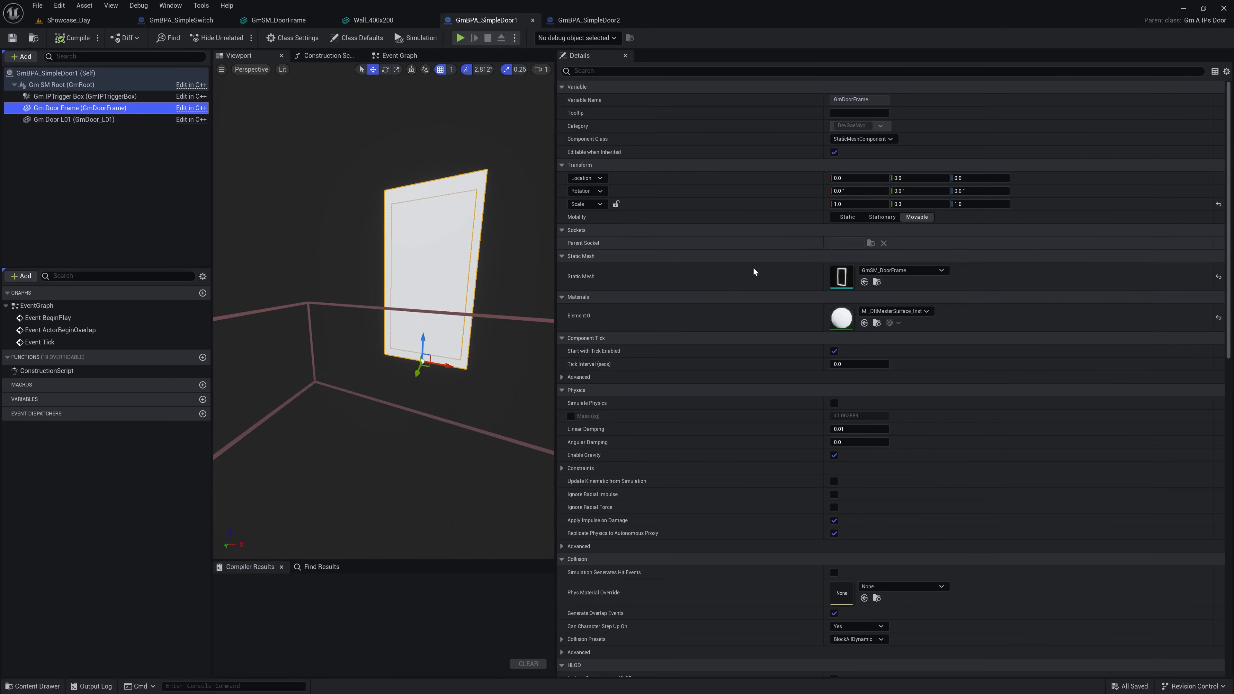
{"action": "left_click", "coordinate": [588, 20]}
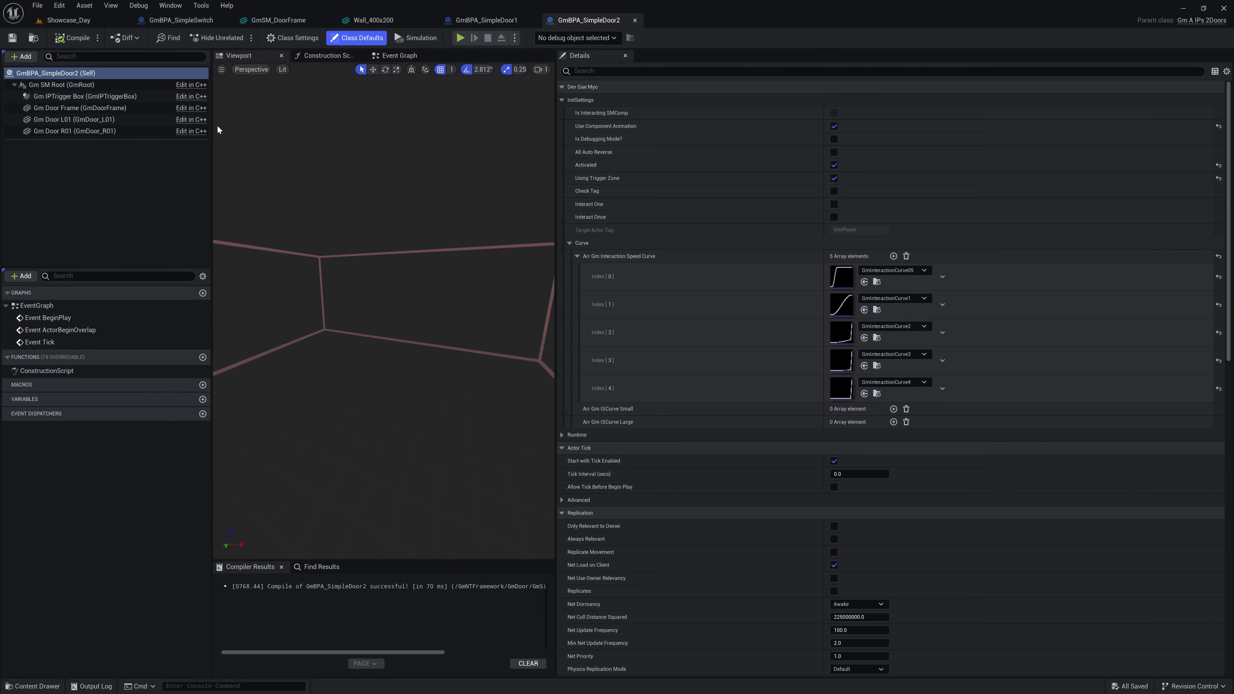
{"action": "left_click", "coordinate": [118, 110]}
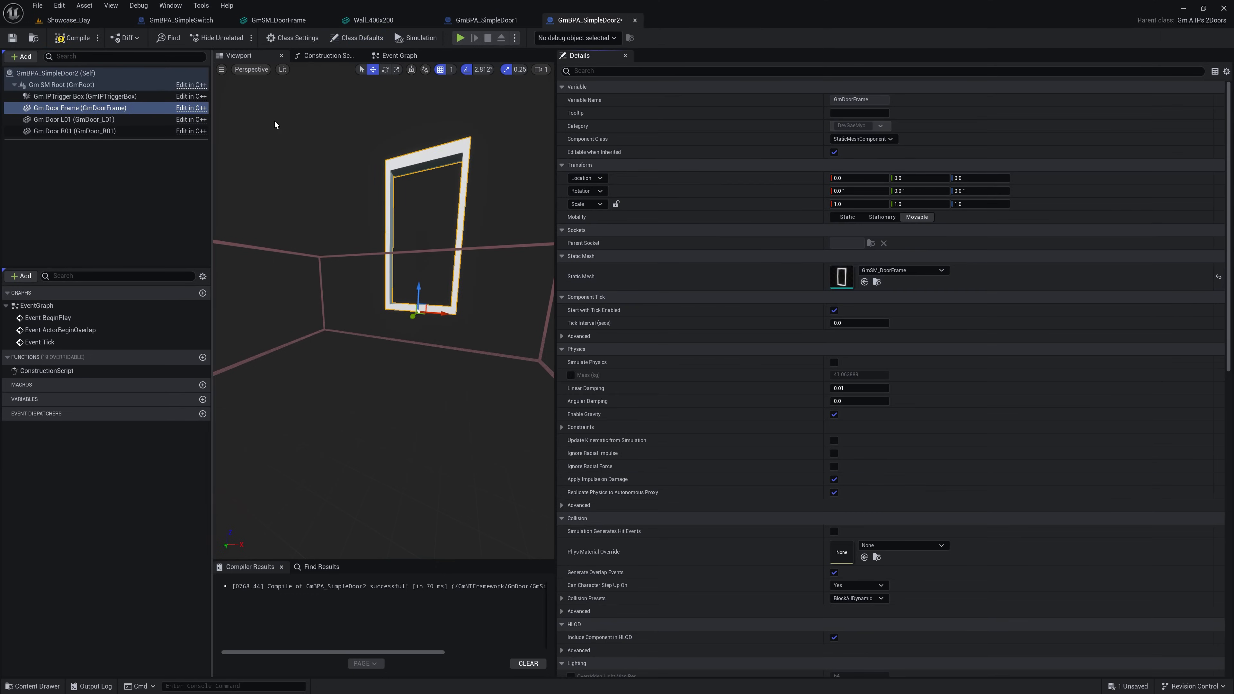
- Copy the GmSM_4DoorPanel static mesh from GmBPA_SimpleDoor1's panel to Gm Door L01 and Gm Door R01 in GmBPA_SimpleDoor2
{"action": "left_click", "coordinate": [478, 22]}
{"action": "left_click", "coordinate": [177, 121]}
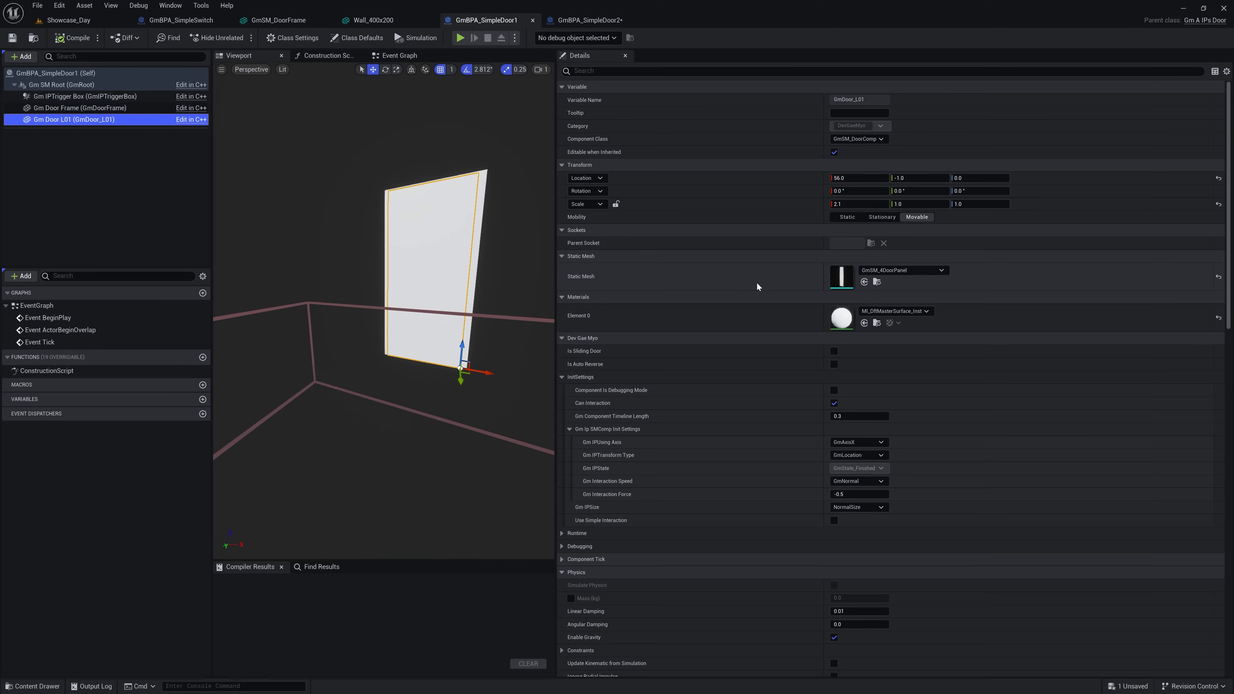
{"action": "left_click", "coordinate": [588, 20]}
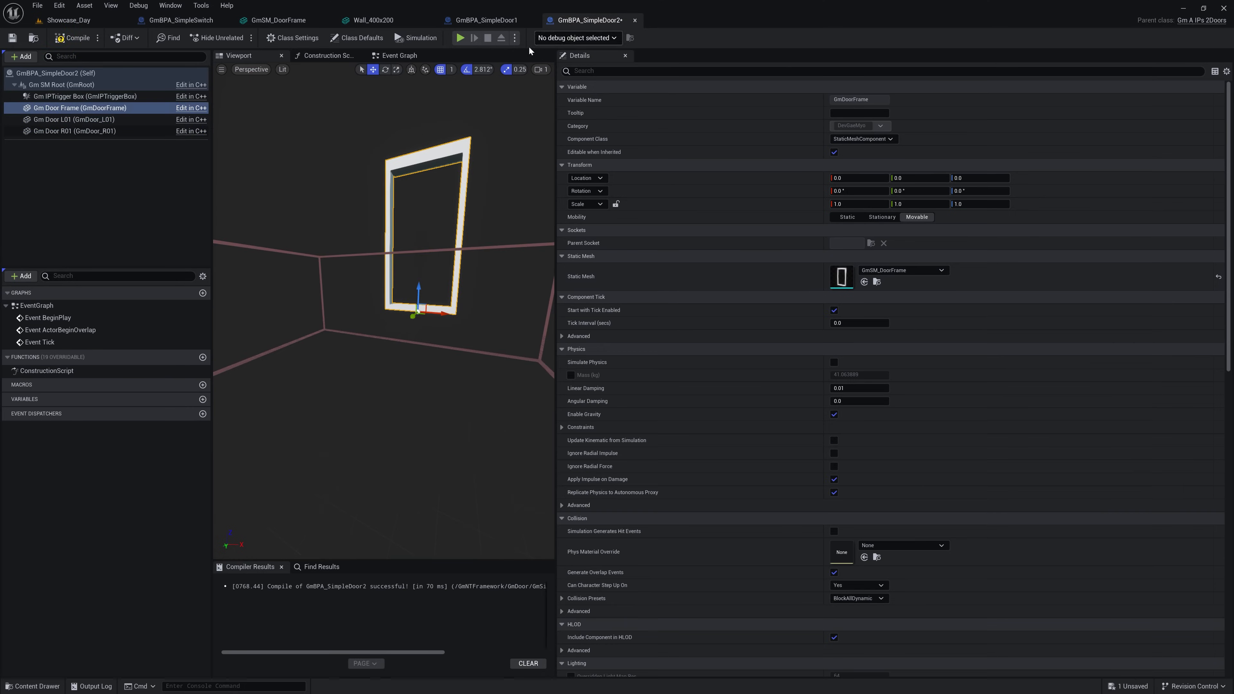
{"action": "left_click", "coordinate": [78, 119]}
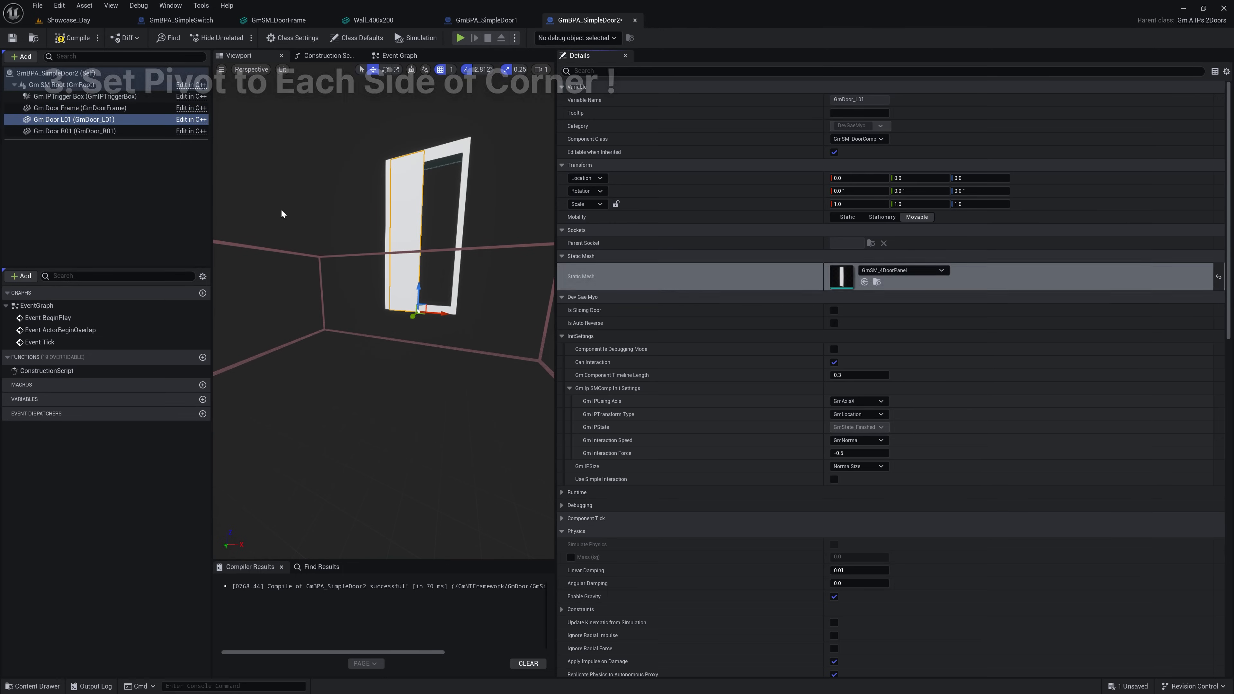
{"action": "left_click", "coordinate": [160, 131]}
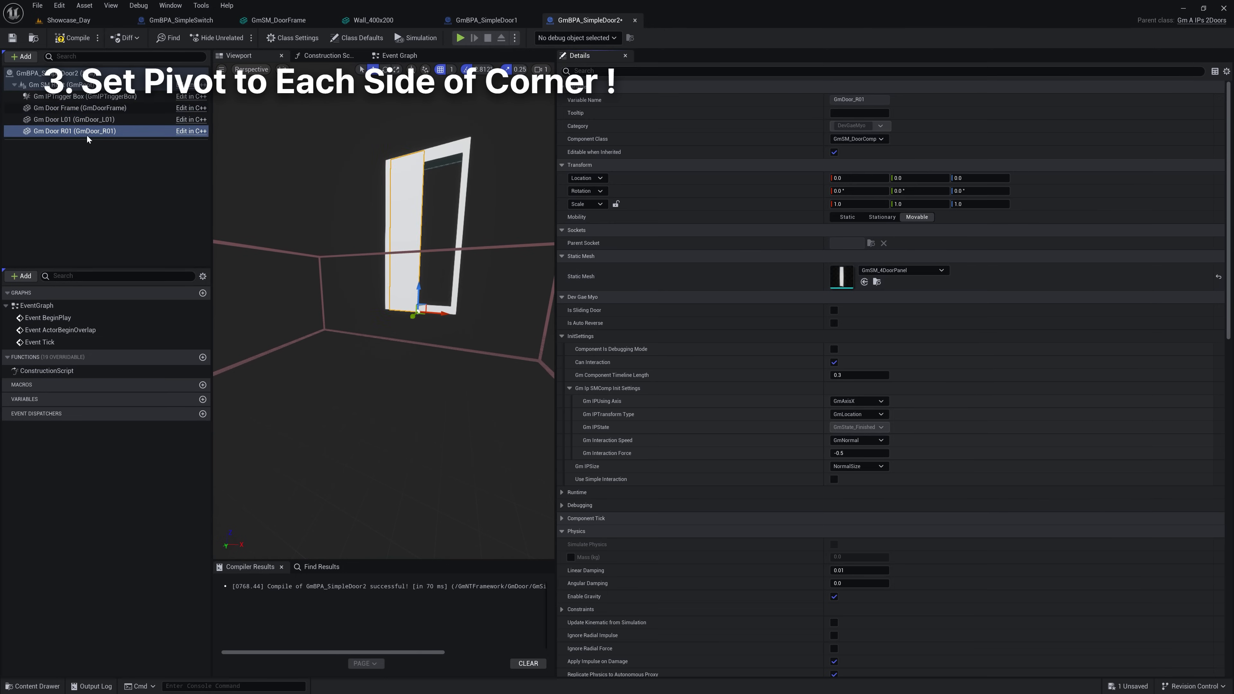
- Apply the master surface material instance to the Gm Door L01 panel, and compile and save GmBPA_SimpleDoor2
{"action": "left_click", "coordinate": [78, 120]}
{"action": "left_click", "coordinate": [72, 37]}
{"action": "left_click", "coordinate": [12, 38]}
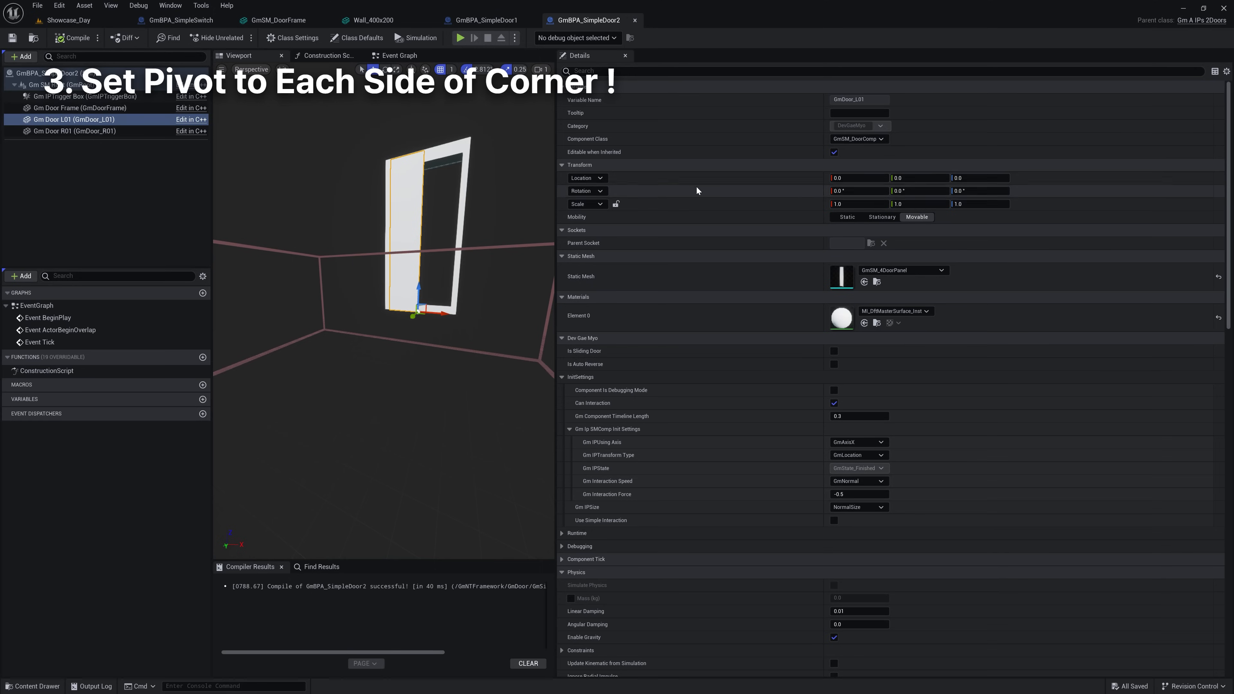
- Rotate the Gm Door L01 panel 180° about Z and move it to X -55 so it pivots at the frame's outer corner
{"action": "left_click_drag", "start_coordinate": [556, 287], "coordinate": [834, 297]}
{"action": "mouse_move", "coordinate": [727, 319]}
{"action": "right_mouse_down"}
{"action": "mouse_move", "coordinate": [744, 307]}
{"action": "mouse_move", "coordinate": [747, 329]}
{"action": "right_mouse_up"}
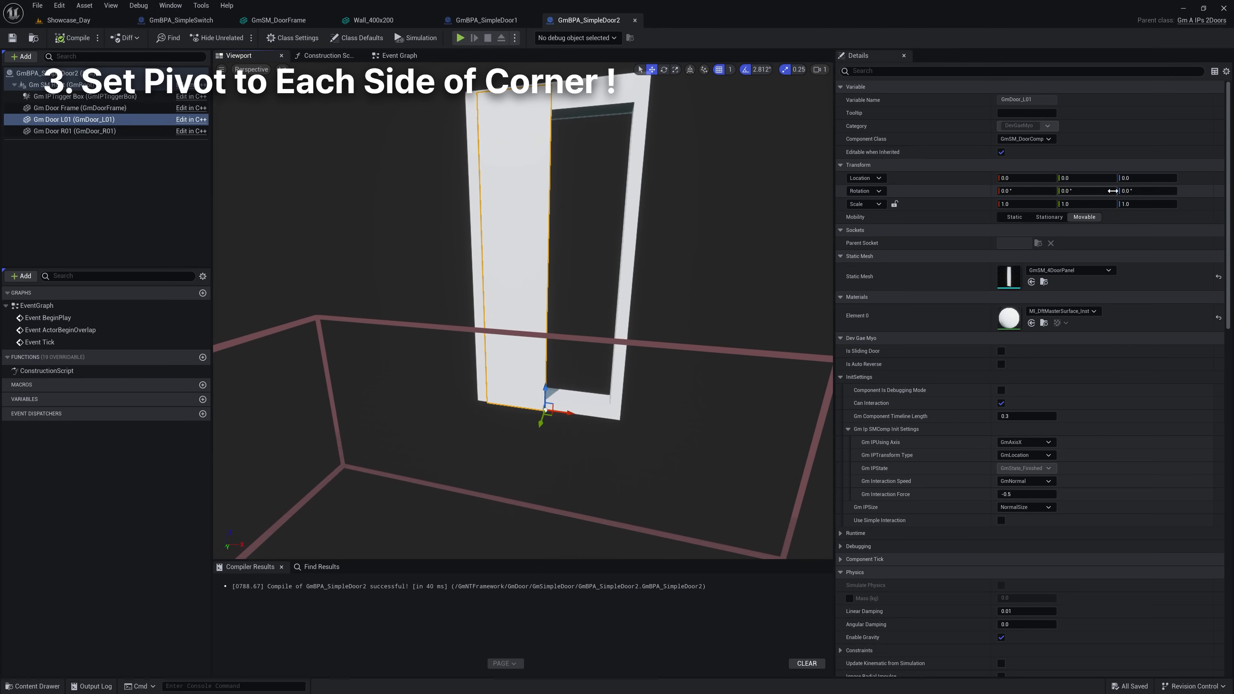
{"action": "left_click", "coordinate": [1134, 192]}
{"action": "type", "text": "180"}
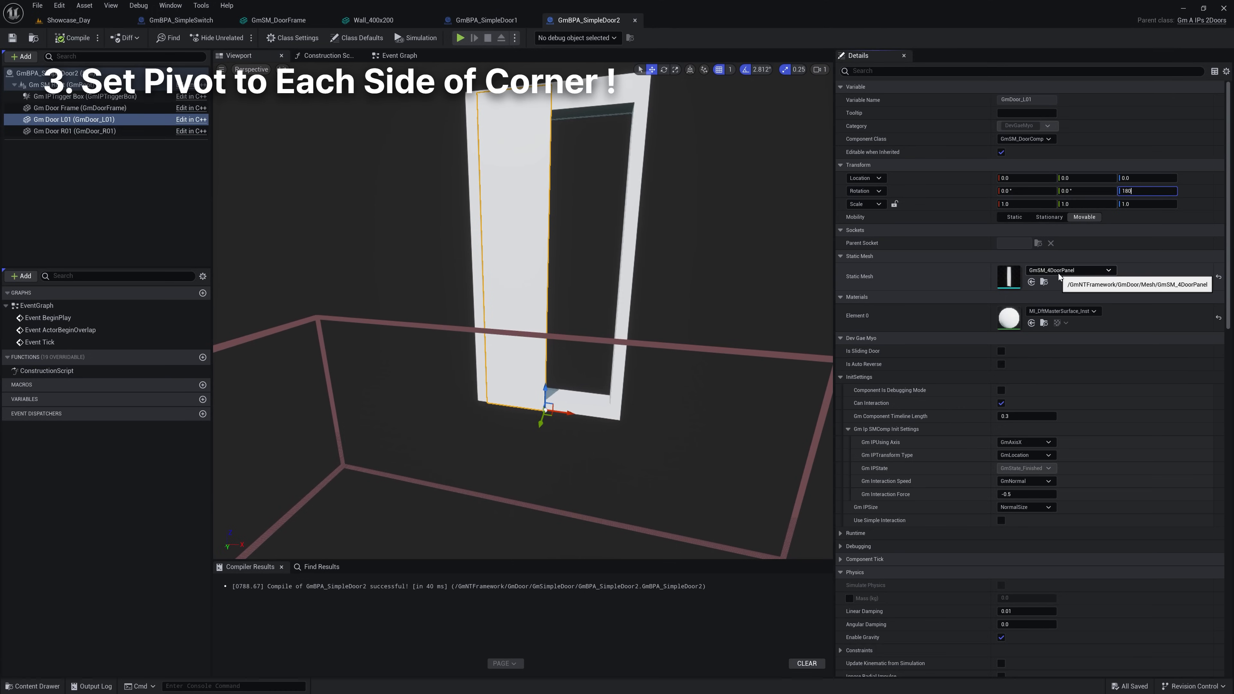
{"action": "key", "text": "Return"}
{"action": "key", "text": "f"}
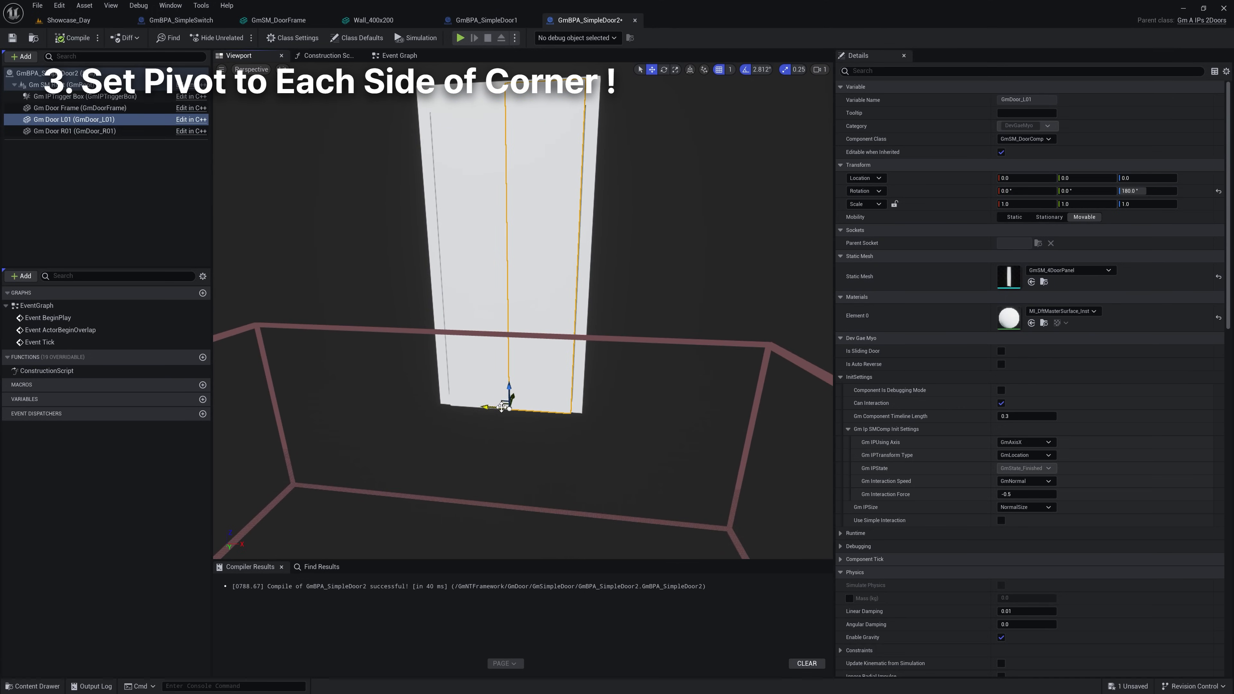
{"action": "left_click_drag", "start_coordinate": [485, 406], "coordinate": [428, 404]}
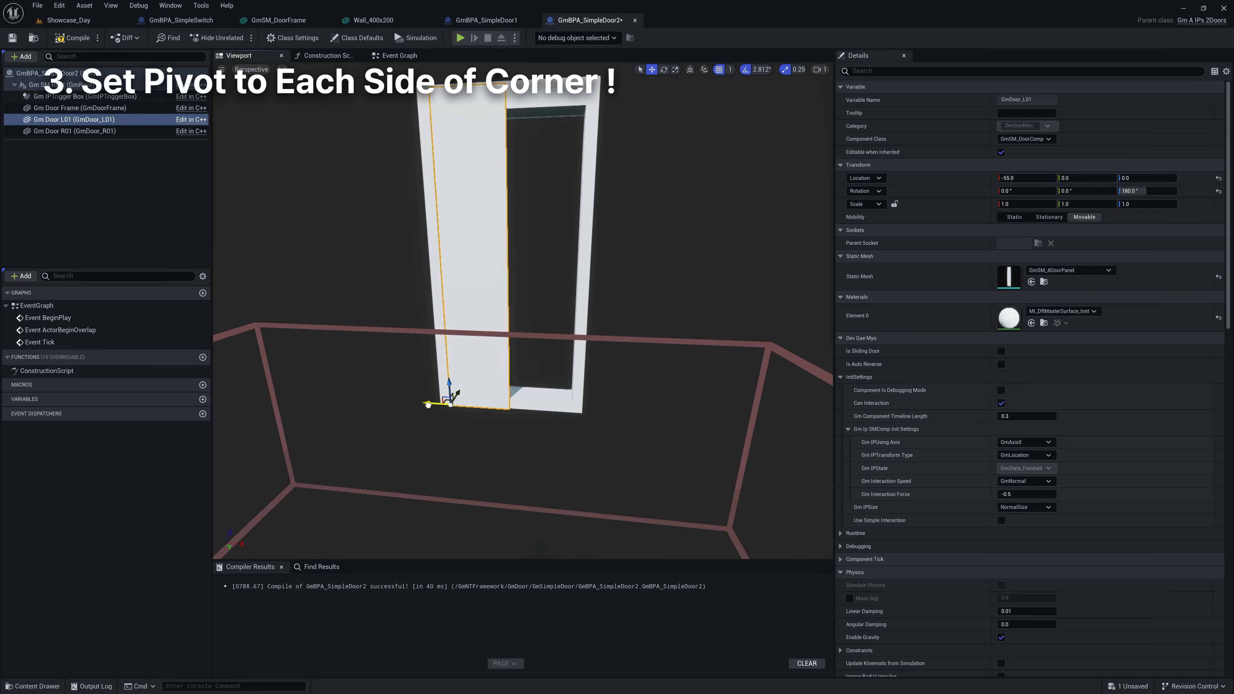
- Move the Gm Door R01 panel to the opposite outer corner at X 55 and set its Y location to -3
{"action": "left_click", "coordinate": [74, 130]}
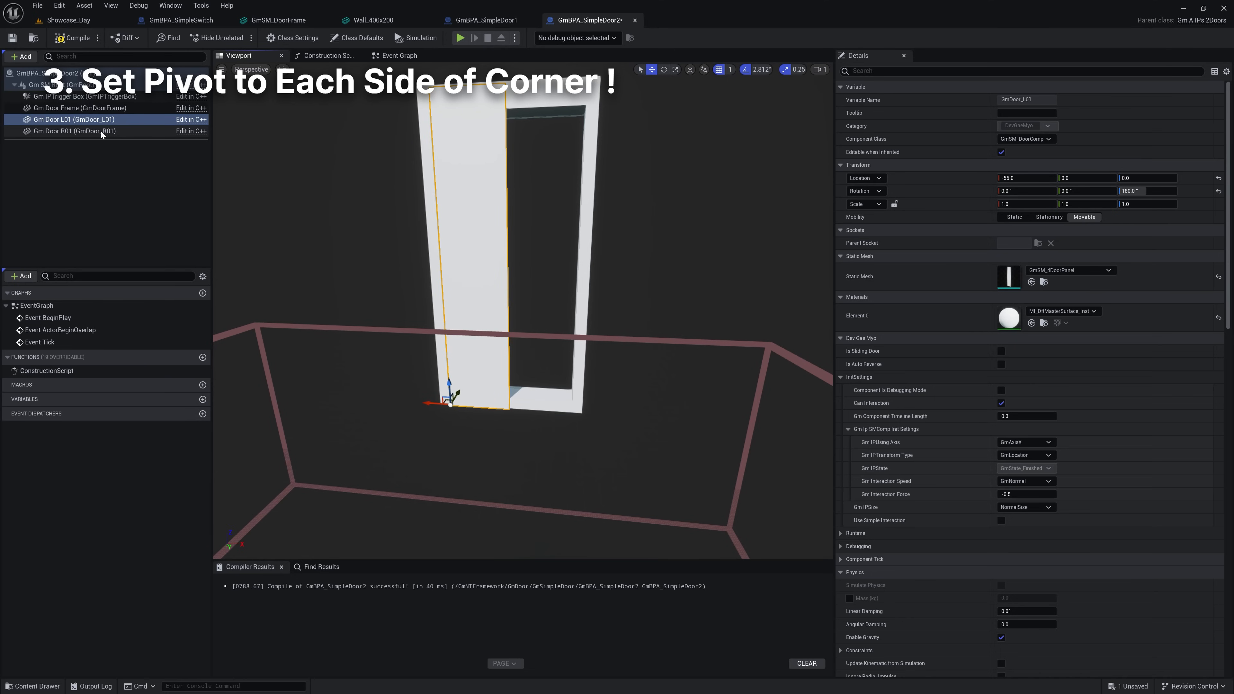
{"action": "left_click_drag", "start_coordinate": [536, 407], "coordinate": [525, 433]}
{"action": "right_click_drag", "start_coordinate": [556, 458], "coordinate": [560, 464]}
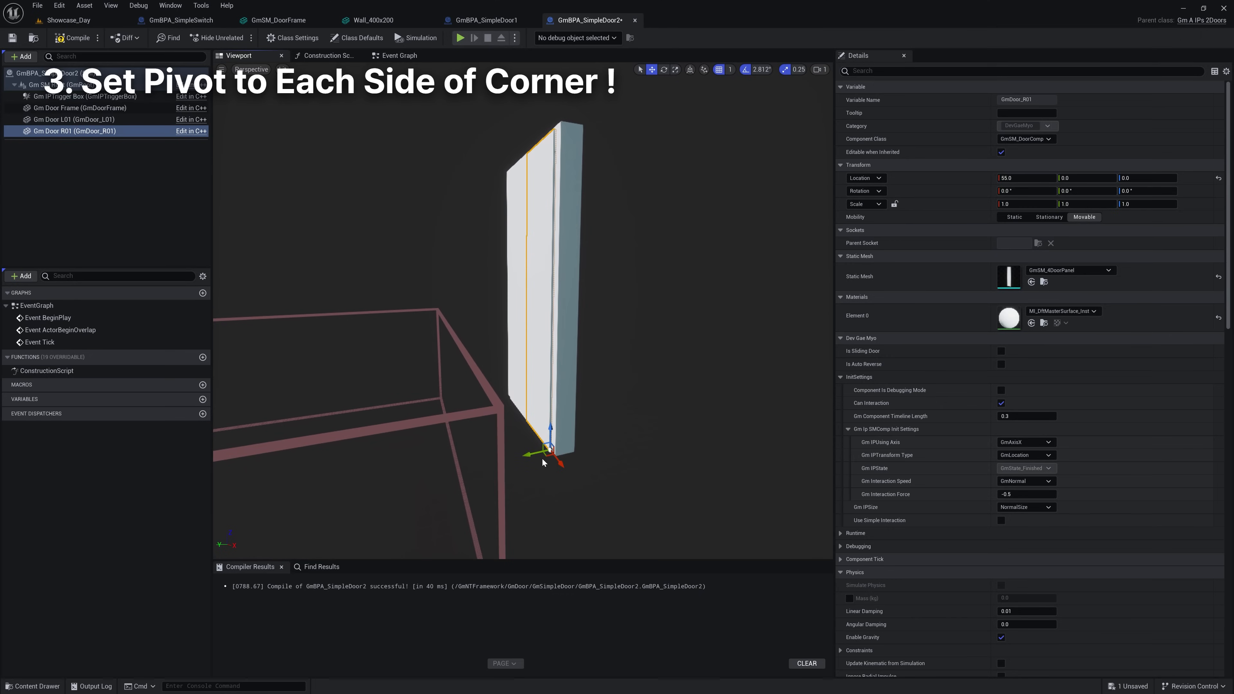
{"action": "left_click_drag", "start_coordinate": [525, 456], "coordinate": [527, 456]}
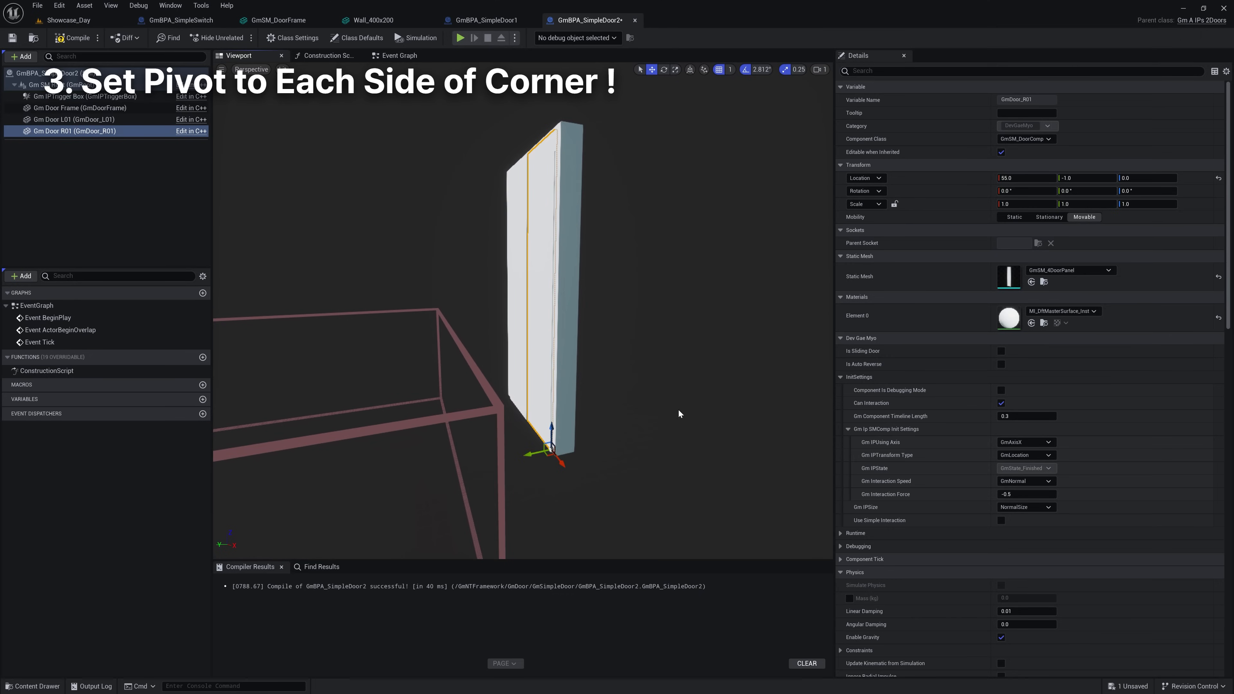
{"action": "type", "text": "-3"}
{"action": "key", "text": "Return"}
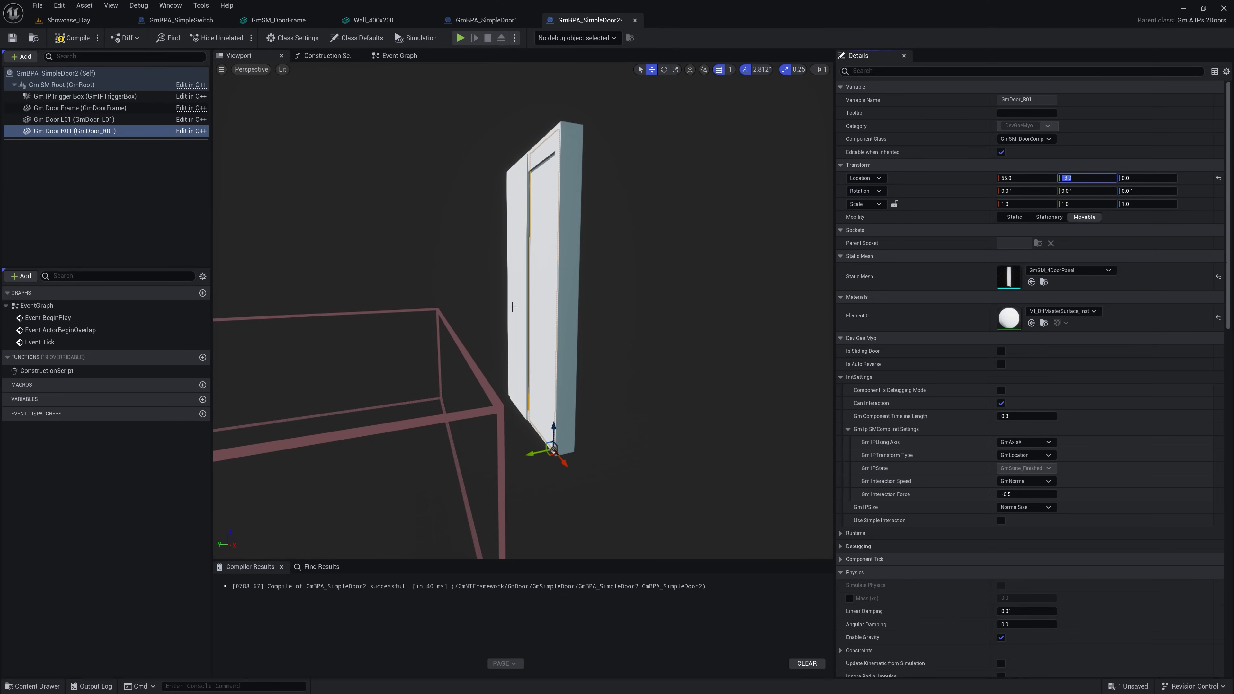
- Set the Gm Door L01 panel's Y location to -3 and save GmBPA_SimpleDoor2
{"action": "left_click", "coordinate": [511, 306]}
{"action": "left_click", "coordinate": [1100, 177]}
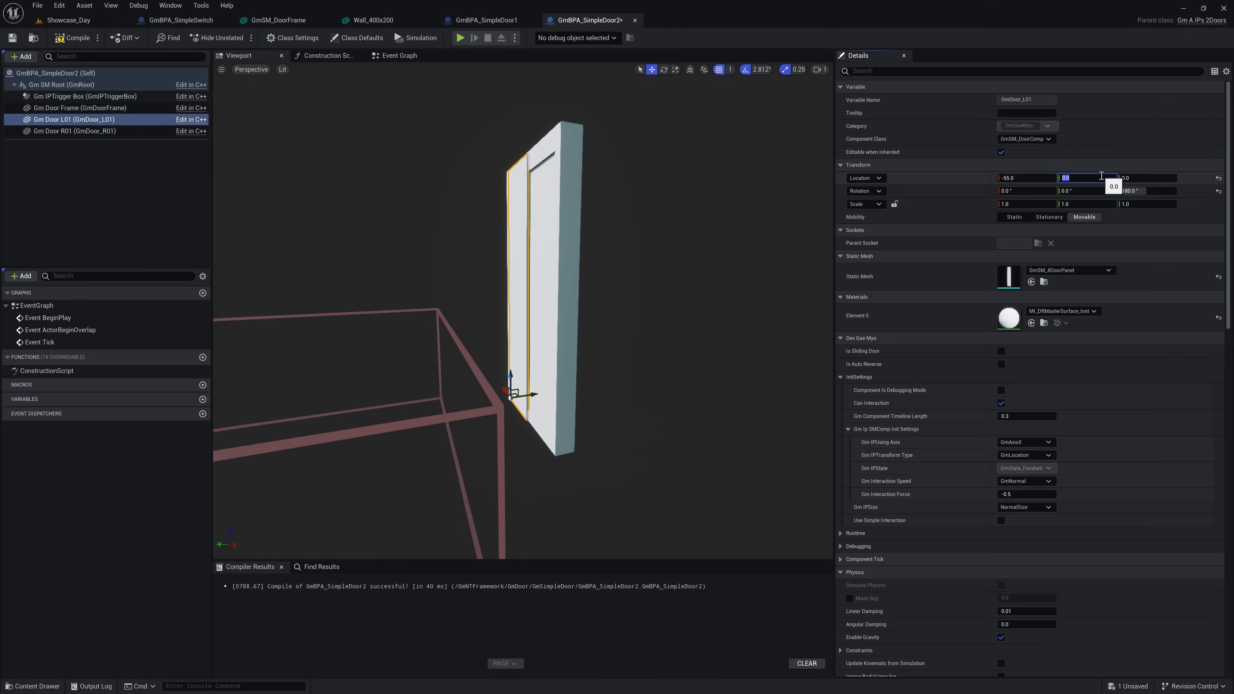
{"action": "key", "text": "Return"}
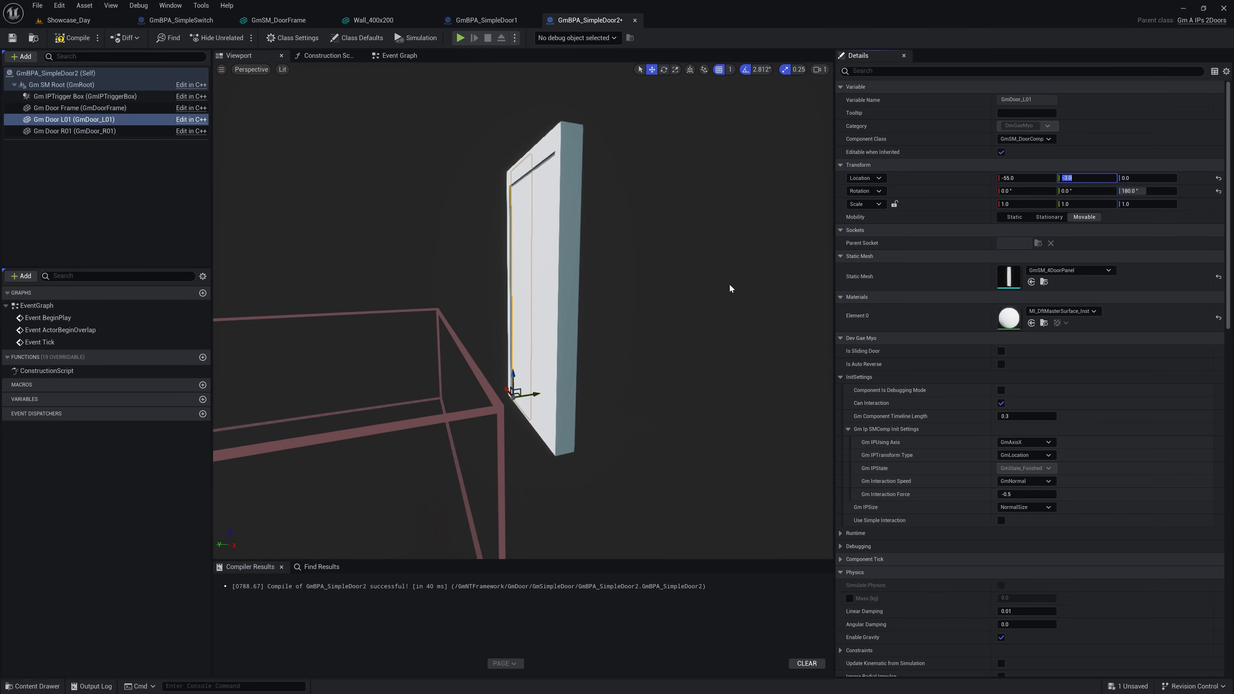
{"action": "left_click_drag", "start_coordinate": [569, 345], "coordinate": [680, 354], "text": "alt"}
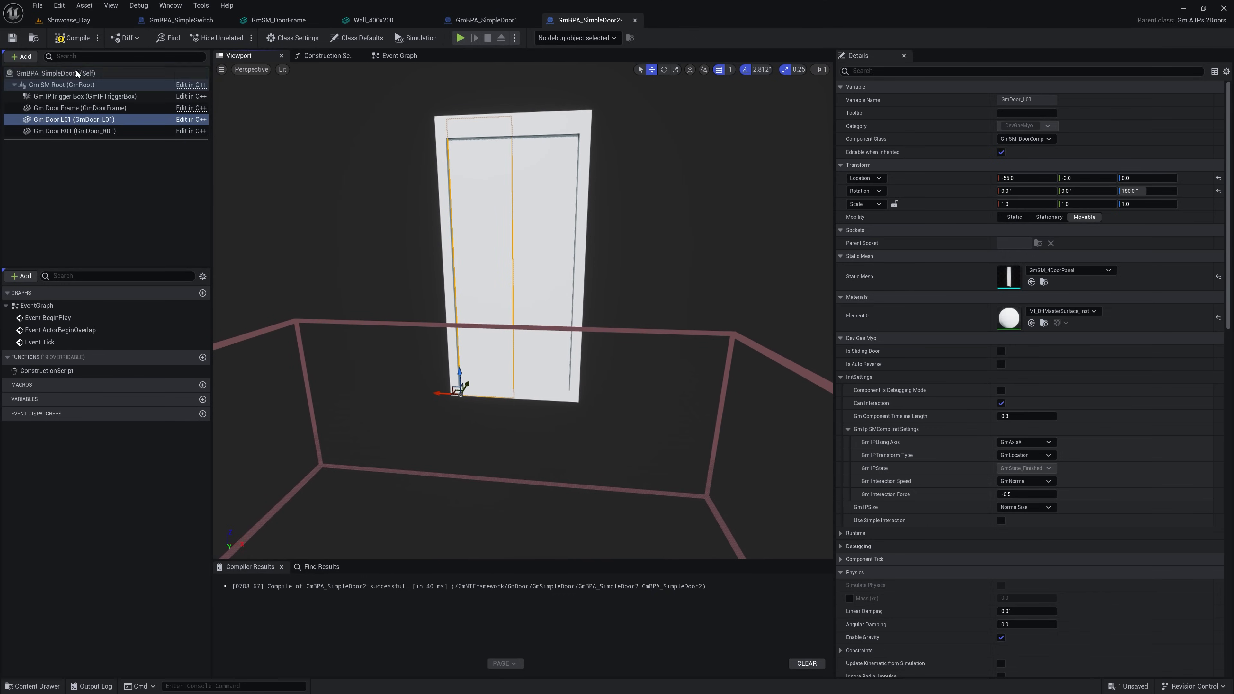
{"action": "left_click", "coordinate": [13, 39]}
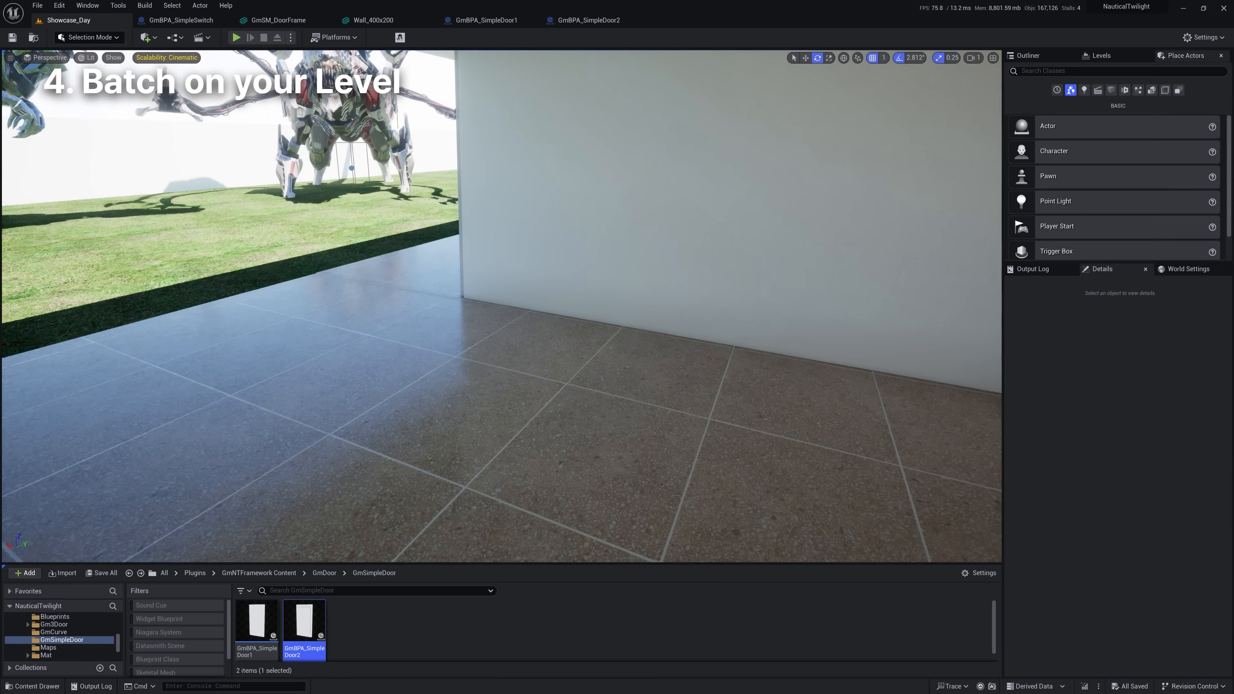
- Place GmBPA_SimpleDoor2 in the Showcase_Day level's corridor, turned about 93° to stand across the opening, and save everything
{"action": "right_click_drag", "start_coordinate": [502, 306], "coordinate": [441, 301]}
{"action": "key", "text": "w"}
{"action": "key", "text": "s"}
{"action": "key", "text": "d"}
{"action": "left_click_drag", "start_coordinate": [309, 650], "coordinate": [456, 374]}
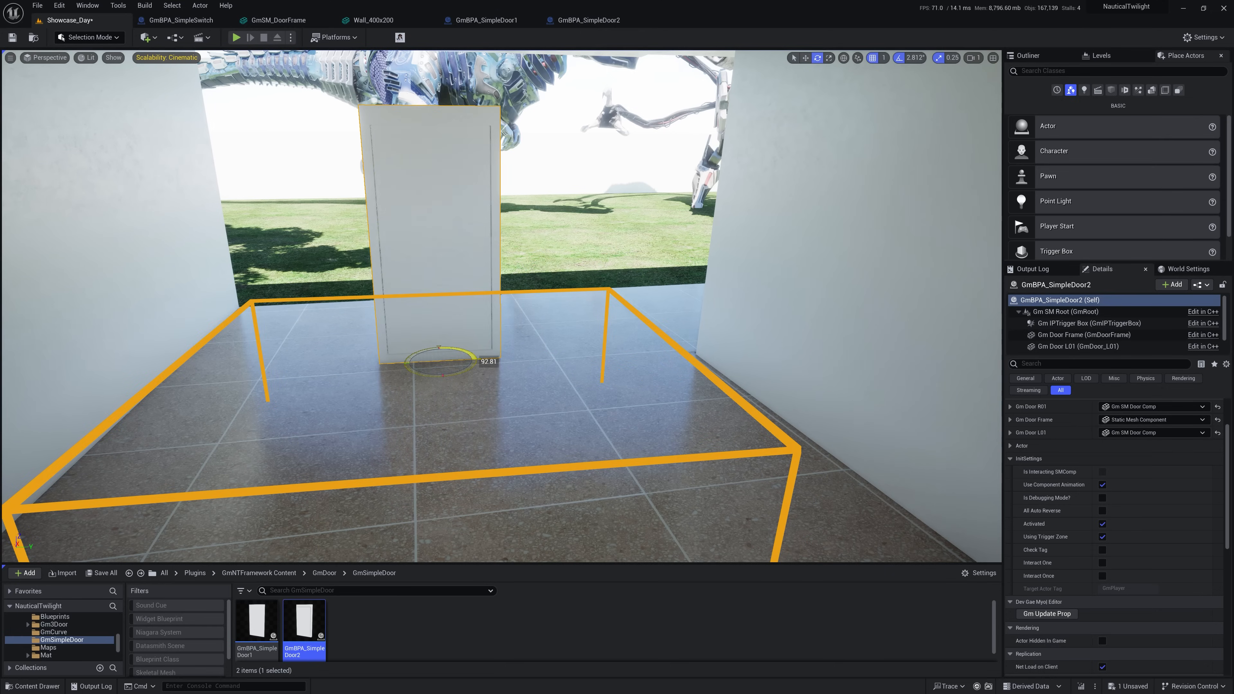
{"action": "key", "text": "s"}
{"action": "right_click_drag", "start_coordinate": [411, 370], "coordinate": [405, 367]}
{"action": "left_click", "coordinate": [119, 573]}
{"action": "left_click", "coordinate": [681, 462]}
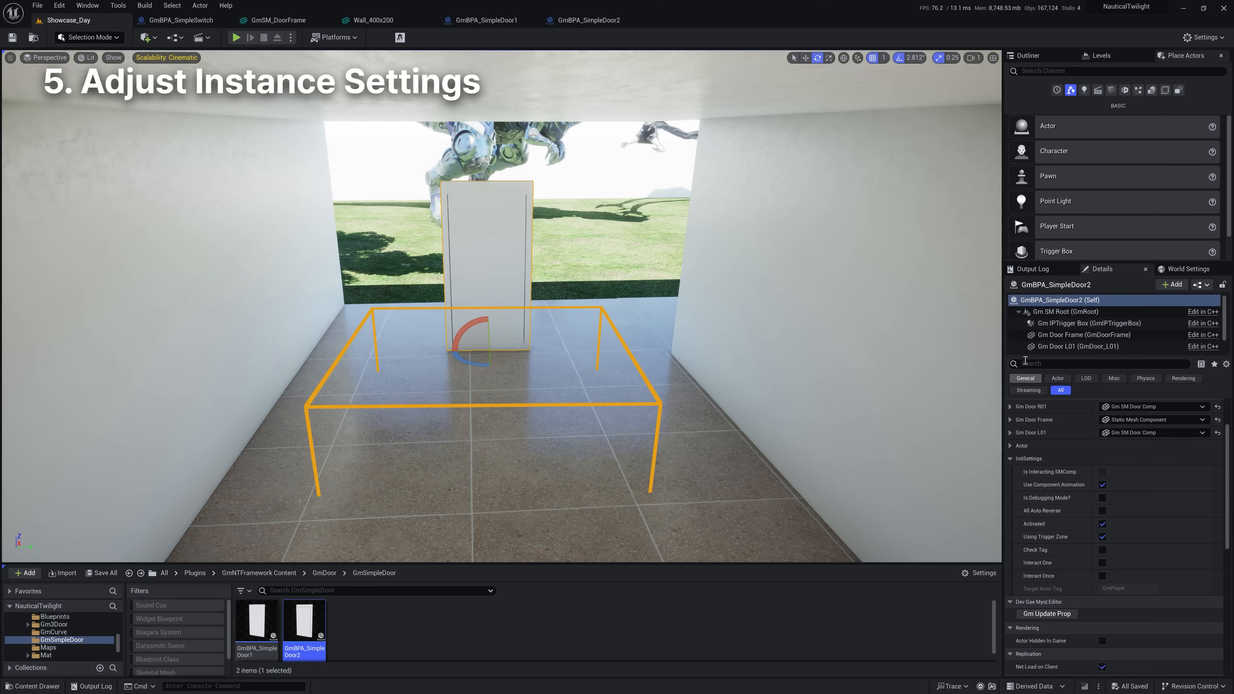
- Enable Is Sliding Door for Gm Door R01 on the placed GmBPA_SimpleDoor2 instance
{"action": "left_click", "coordinate": [1010, 406]}
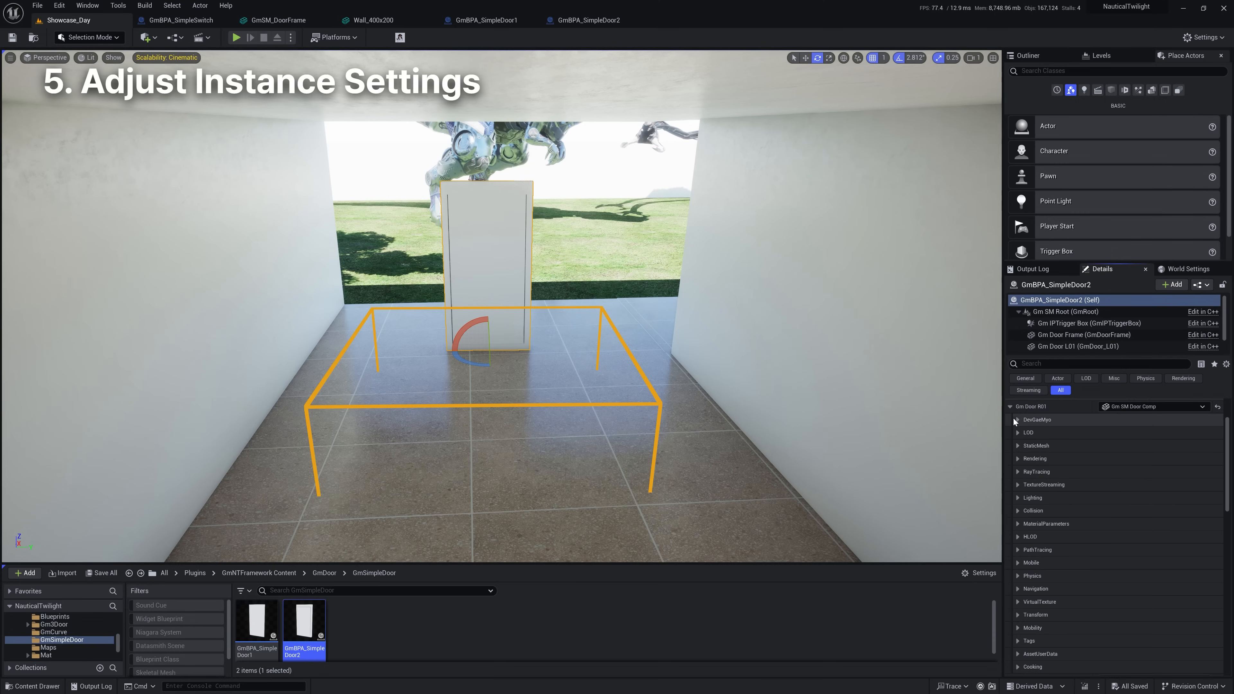
{"action": "left_click", "coordinate": [1102, 433]}
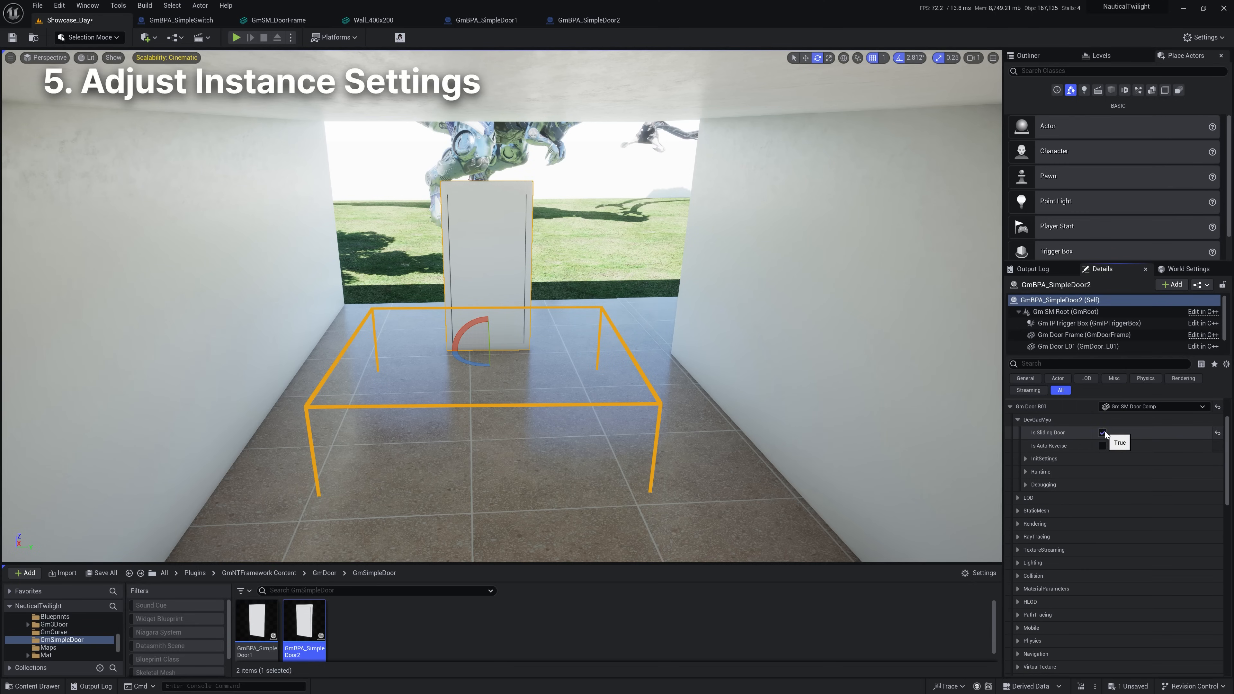
{"action": "left_click", "coordinate": [1025, 459]}
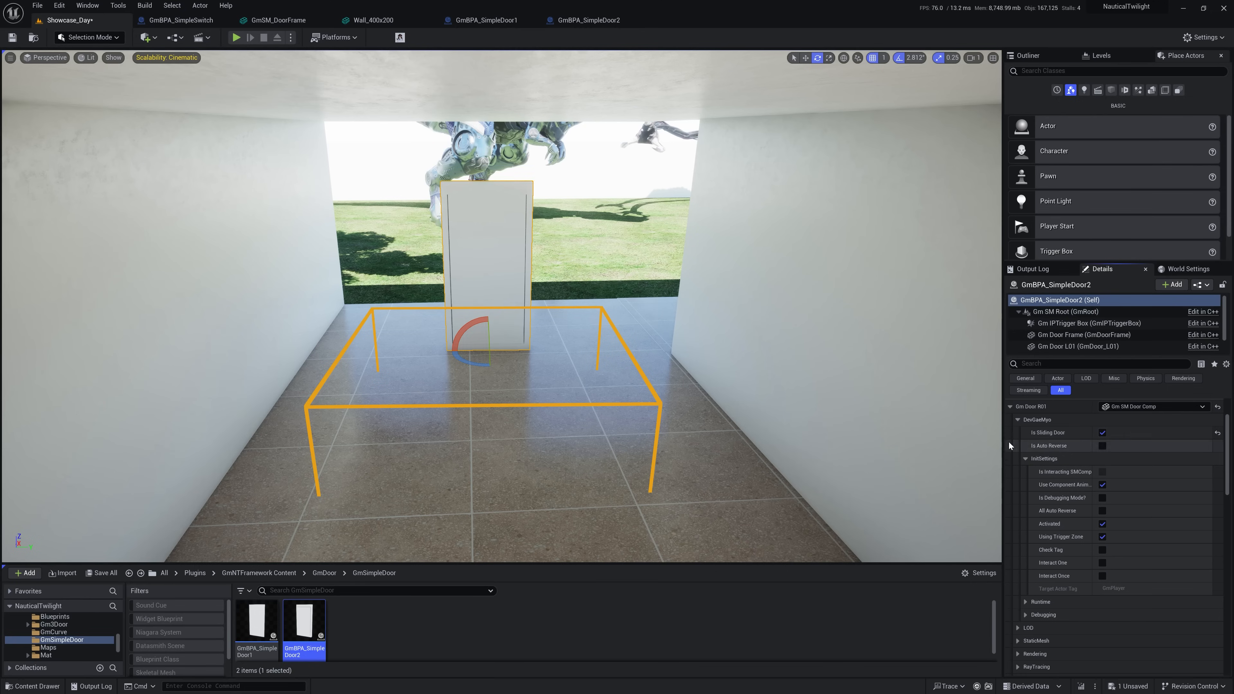
{"action": "left_click", "coordinate": [1009, 406]}
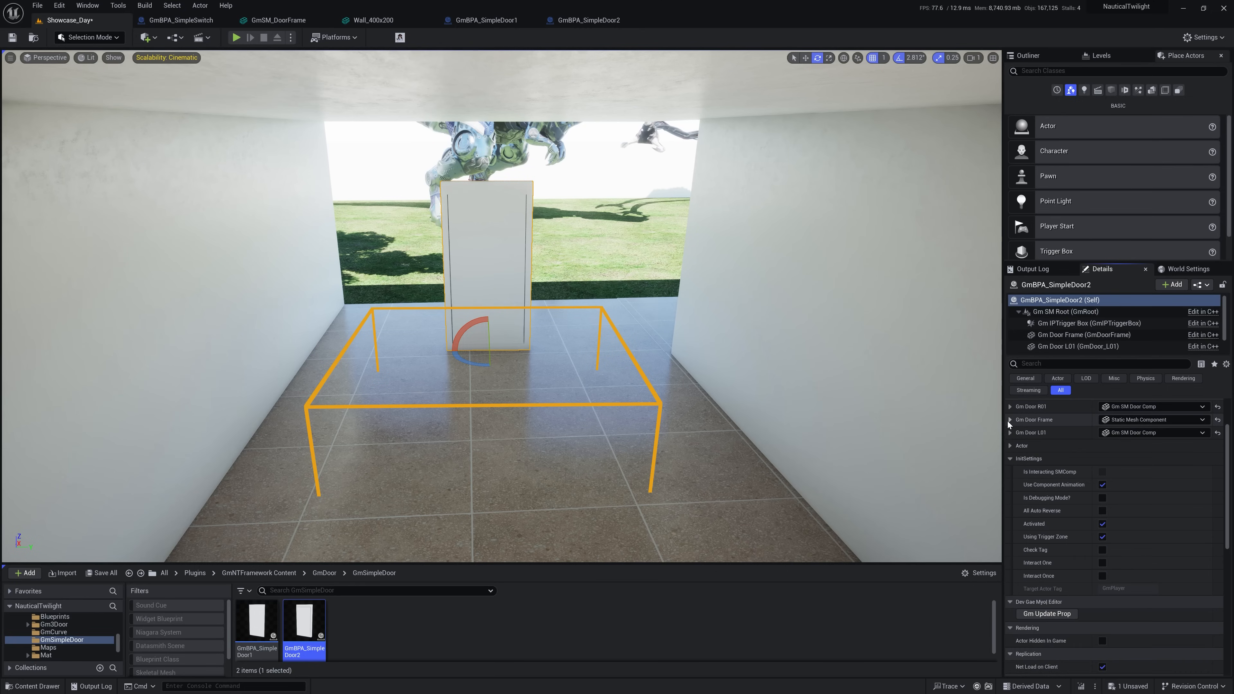
- Enable Is Sliding Door for Gm Door L01 on the placed instance and save everything
{"action": "left_click", "coordinate": [1008, 433]}
{"action": "left_click", "coordinate": [1018, 446]}
{"action": "left_click", "coordinate": [1102, 458]}
{"action": "left_click", "coordinate": [1025, 485]}
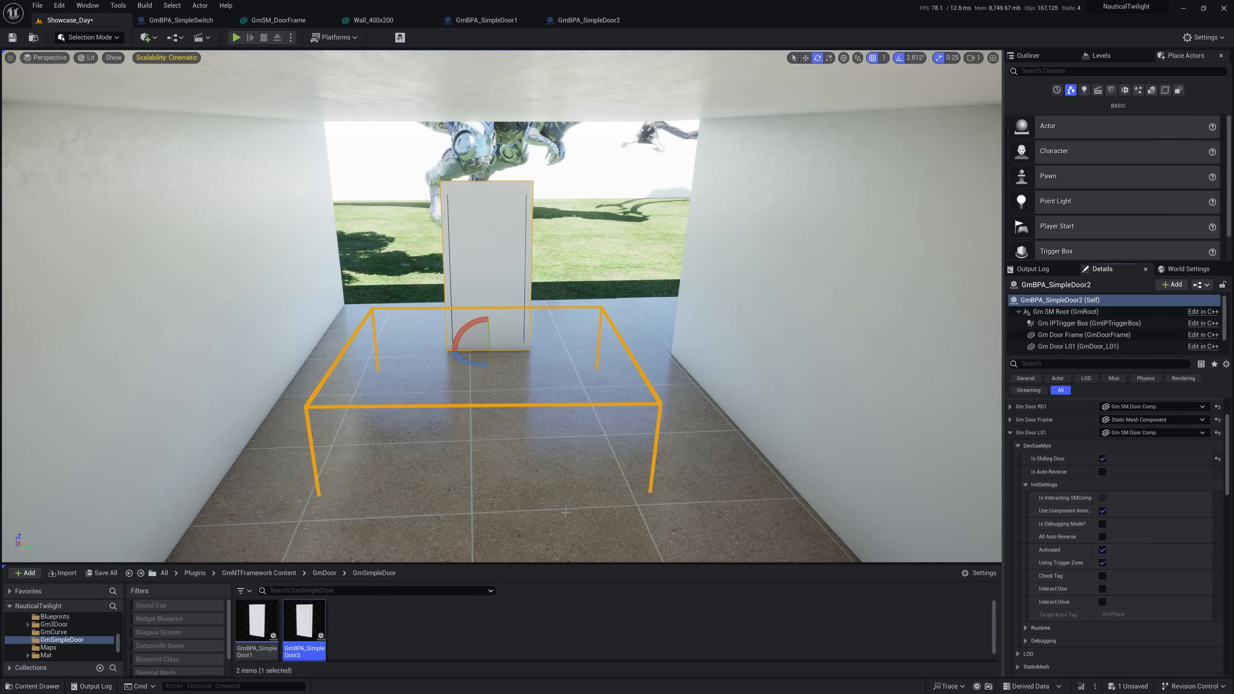
{"action": "left_click", "coordinate": [101, 573]}
{"action": "left_click", "coordinate": [689, 461]}
{"action": "left_click", "coordinate": [635, 456]}
{"action": "left_click", "coordinate": [494, 304]}
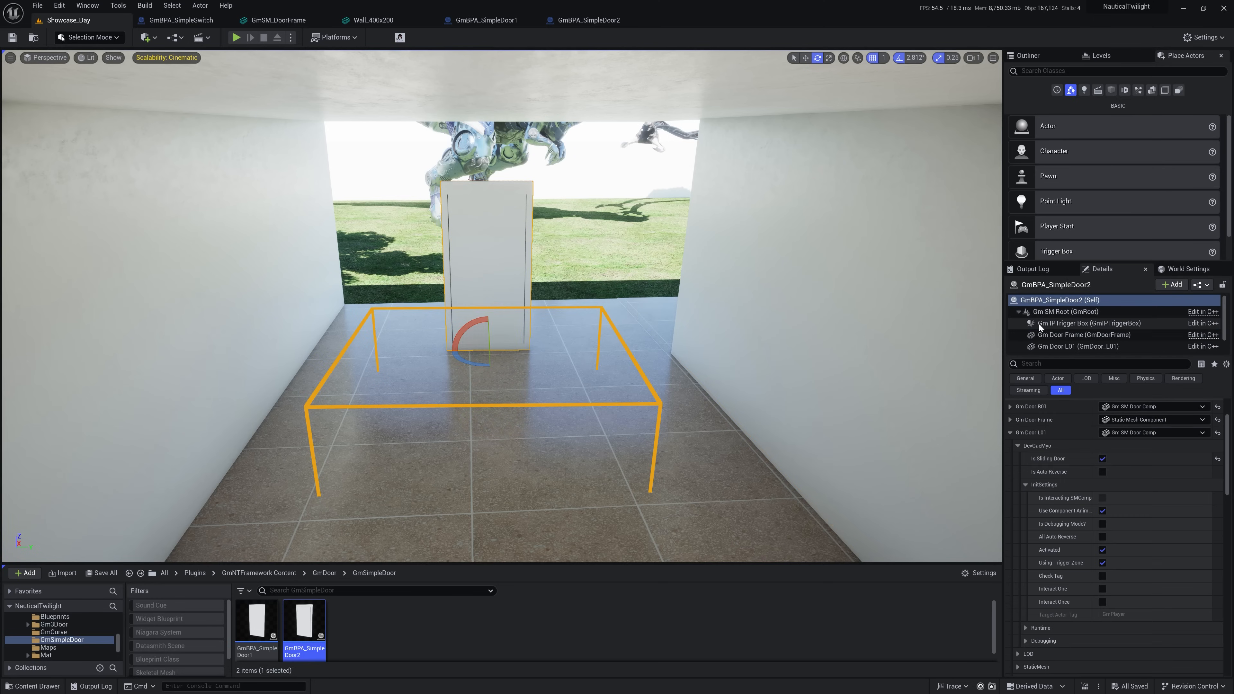
- Set the Gm Interaction Force of the instance's Gm Door L01 component to 90
{"action": "scroll", "coordinate": [1117, 299], "scroll_direction": "down", "scroll_amount": 1}
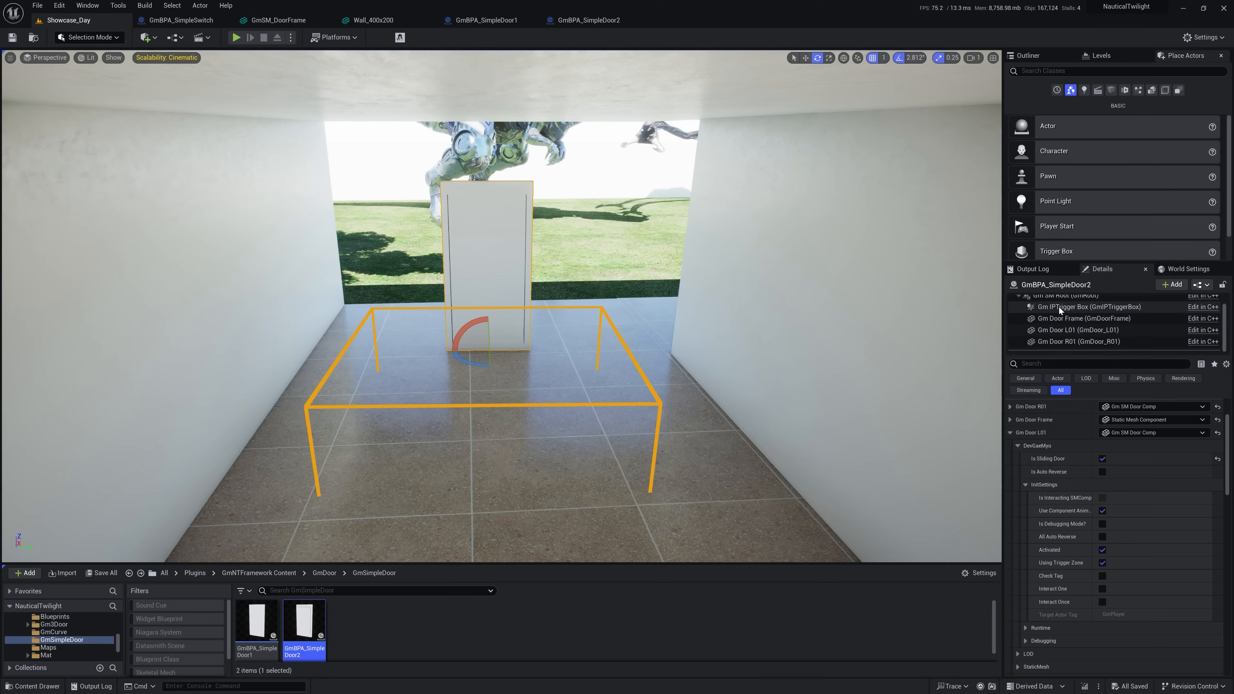
{"action": "left_click", "coordinate": [1055, 330]}
{"action": "scroll", "coordinate": [1065, 556], "scroll_direction": "down", "scroll_amount": 2}
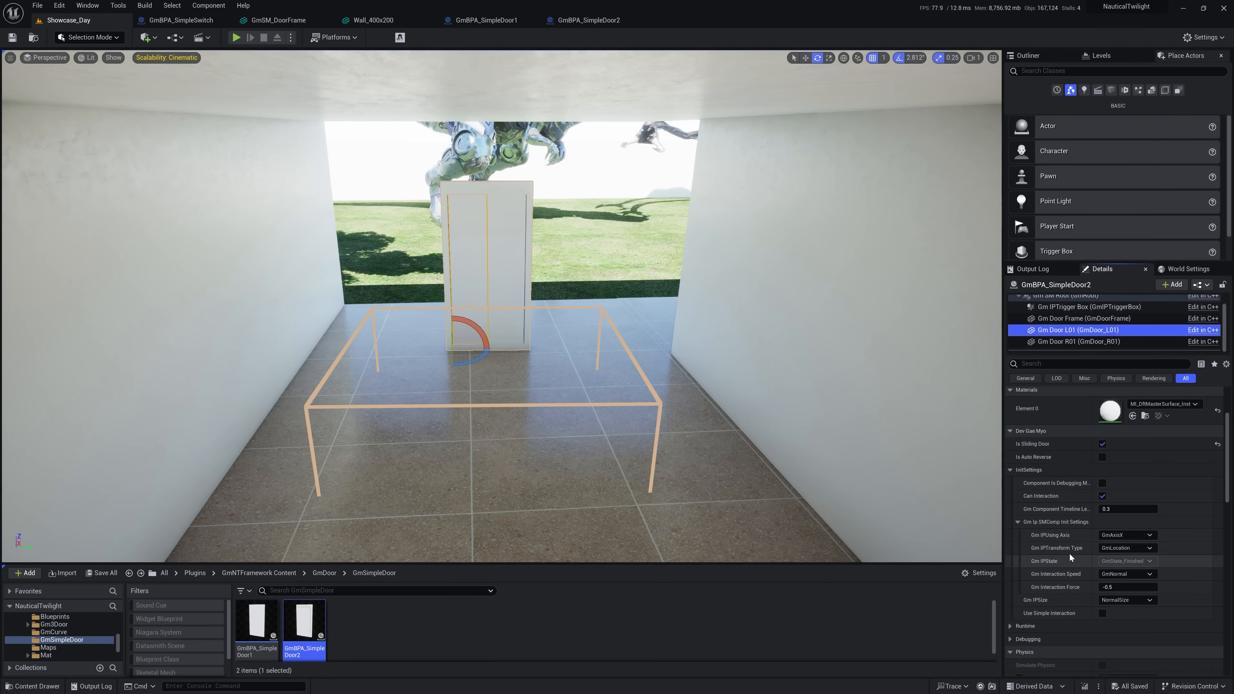
{"action": "scroll", "coordinate": [1090, 539], "scroll_direction": "down", "scroll_amount": 1}
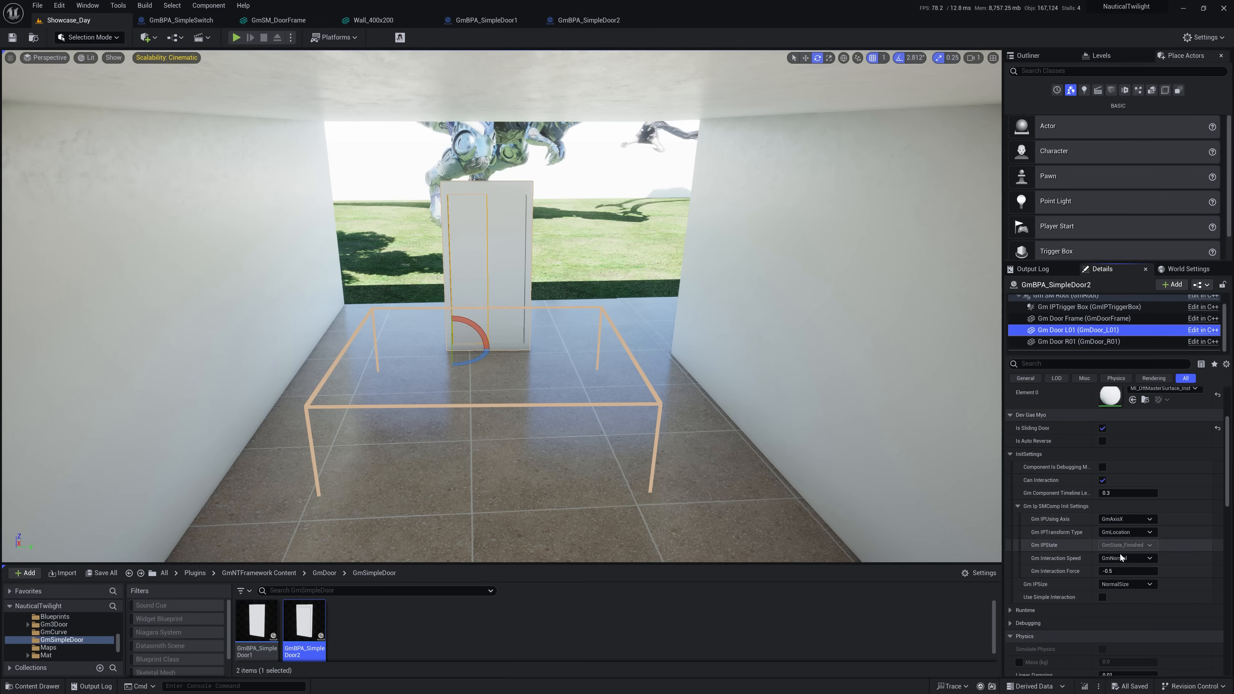
{"action": "left_click", "coordinate": [1120, 571]}
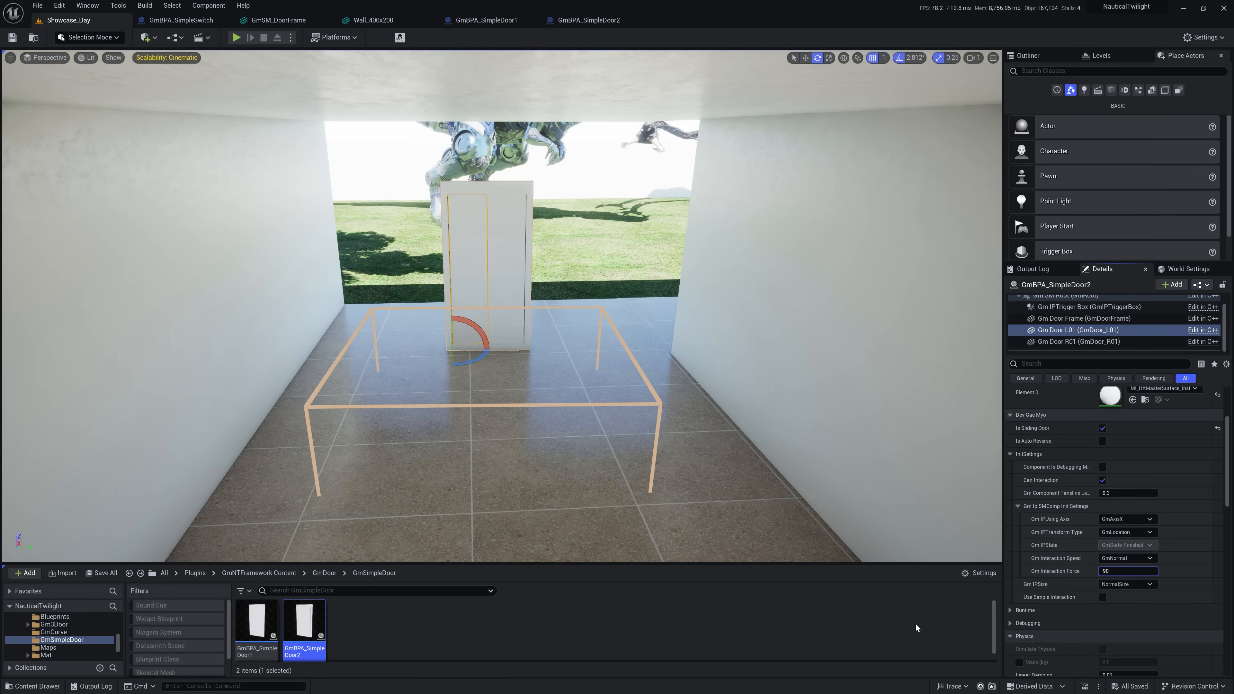
{"action": "type", "text": "90"}
{"action": "key", "text": "Return"}
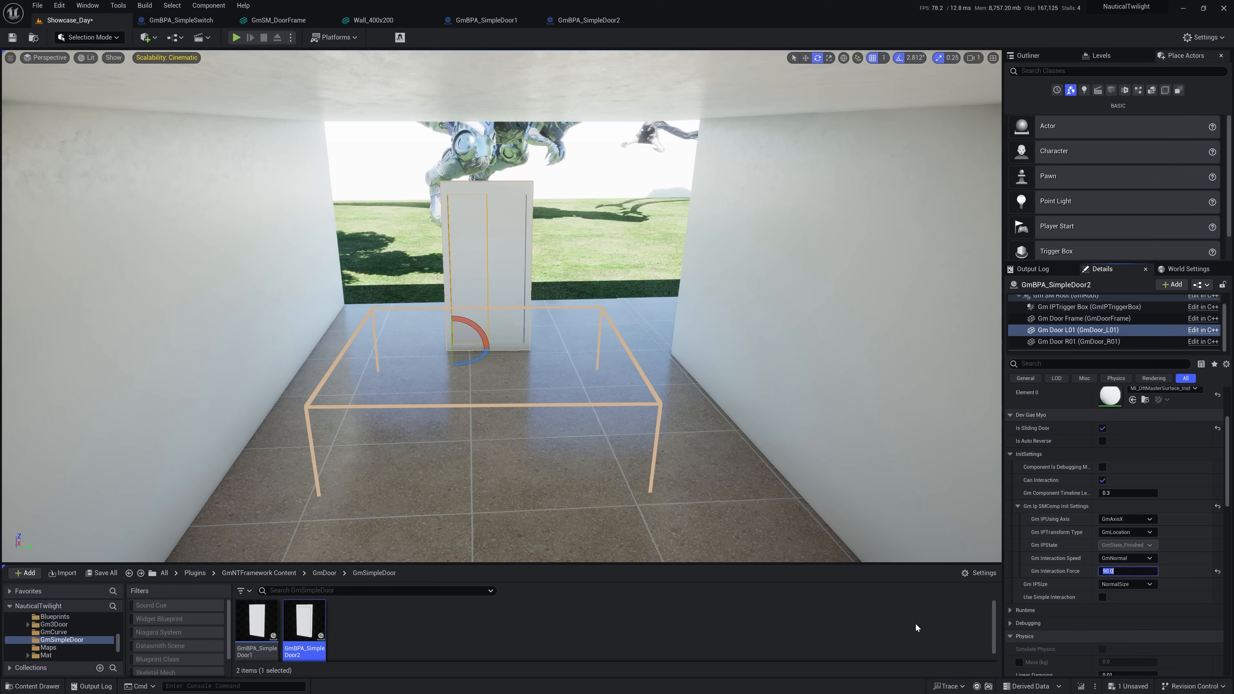
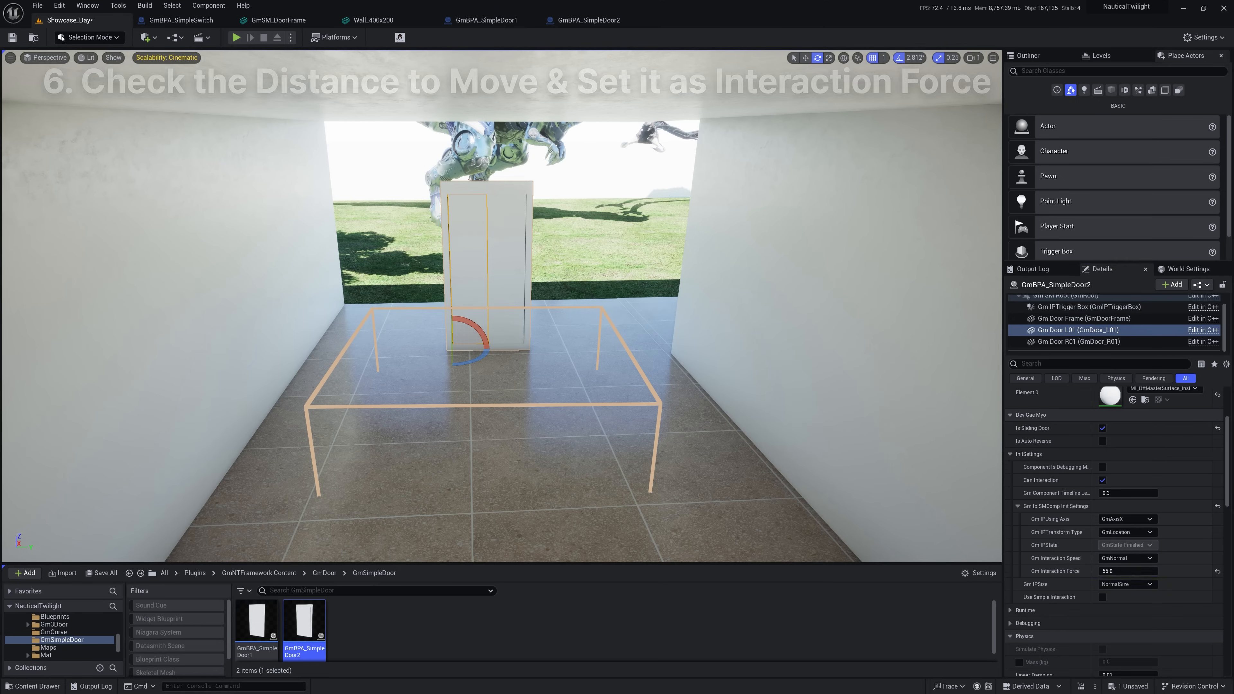
- Slide the Gm Door L01 panel outward along X in the level to check its travel distance, undoing each trial move
{"action": "left_click", "coordinate": [474, 284]}
{"action": "left_click", "coordinate": [556, 291]}
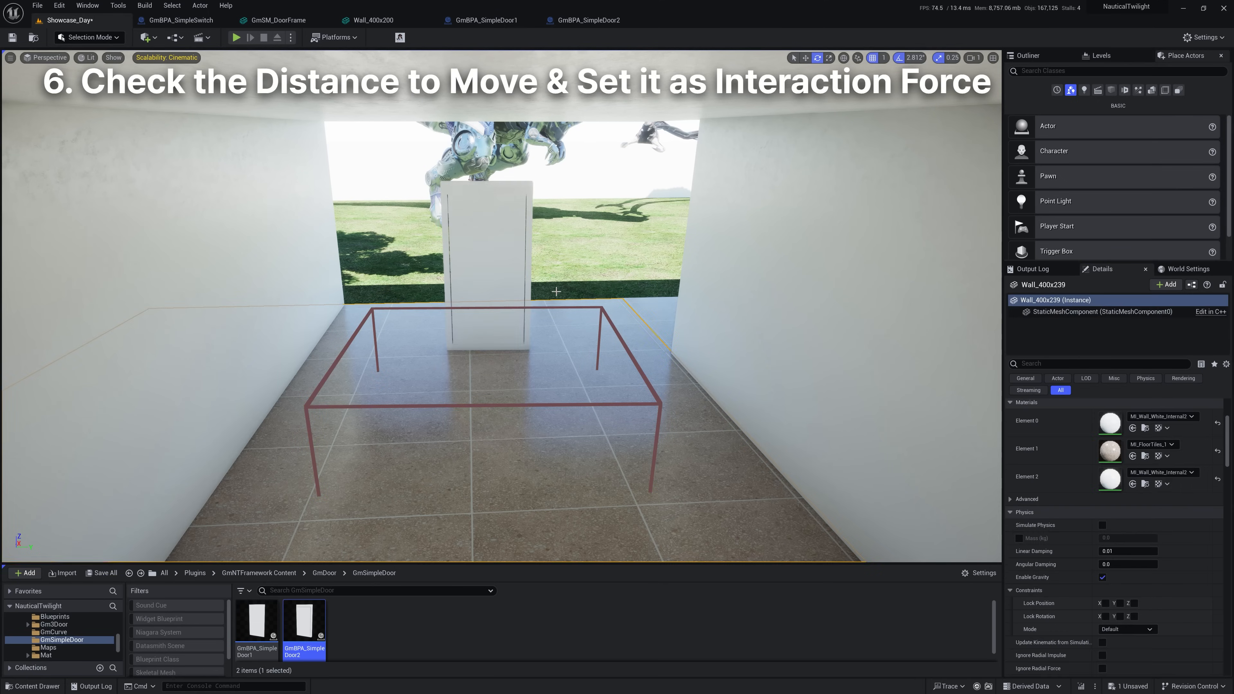
{"action": "double_click", "coordinate": [473, 261]}
{"action": "left_click_drag", "start_coordinate": [480, 350], "coordinate": [445, 351]}
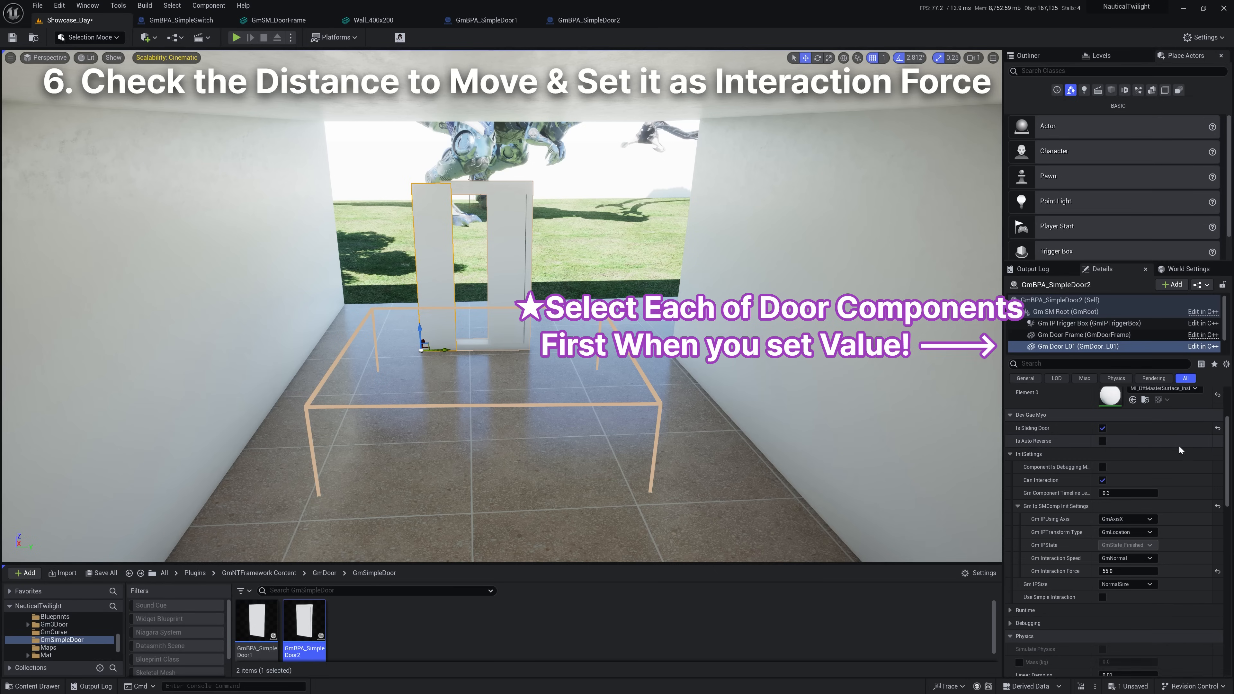
{"action": "key", "text": "ctrl+z"}
{"action": "scroll", "coordinate": [1118, 428], "scroll_direction": "up", "scroll_amount": 3}
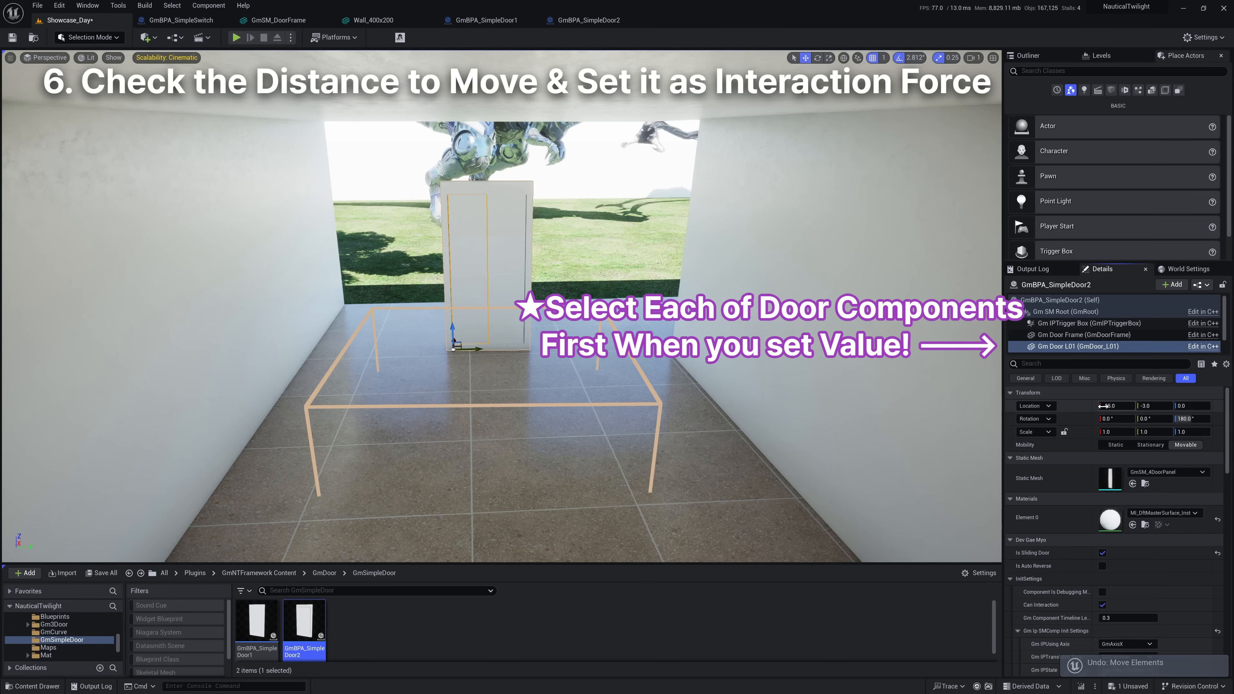
{"action": "left_click_drag", "start_coordinate": [480, 349], "coordinate": [441, 359]}
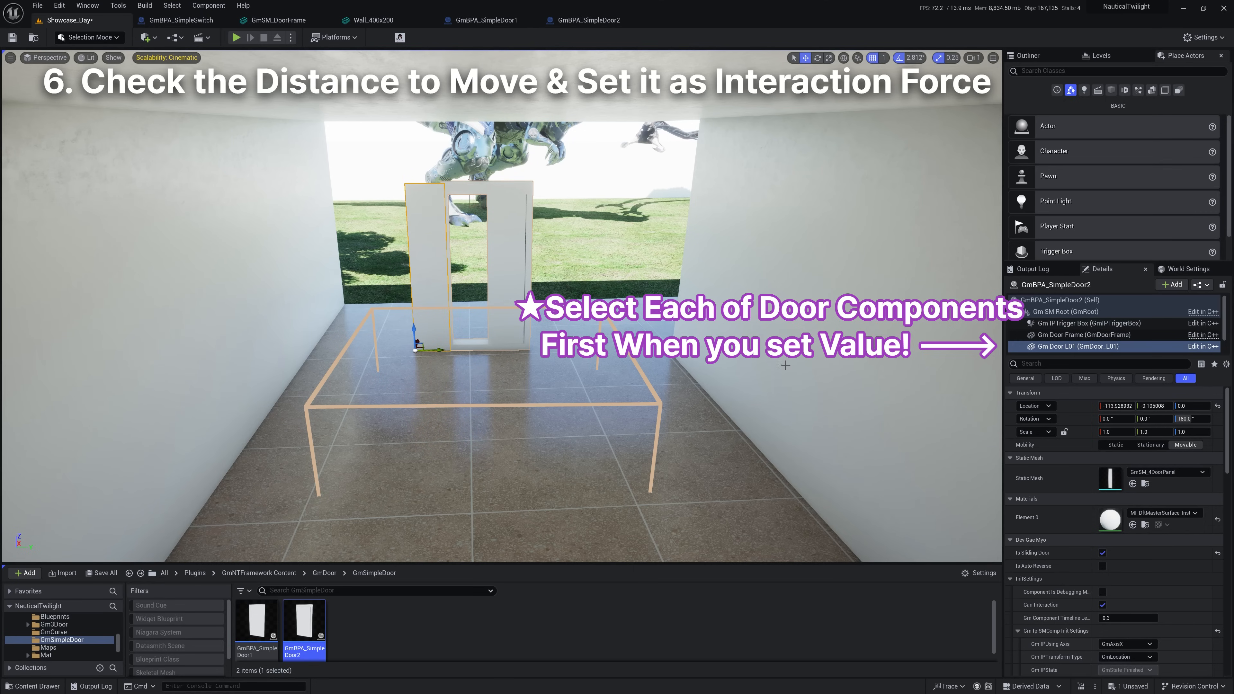
{"action": "key", "text": "ctrl+z"}
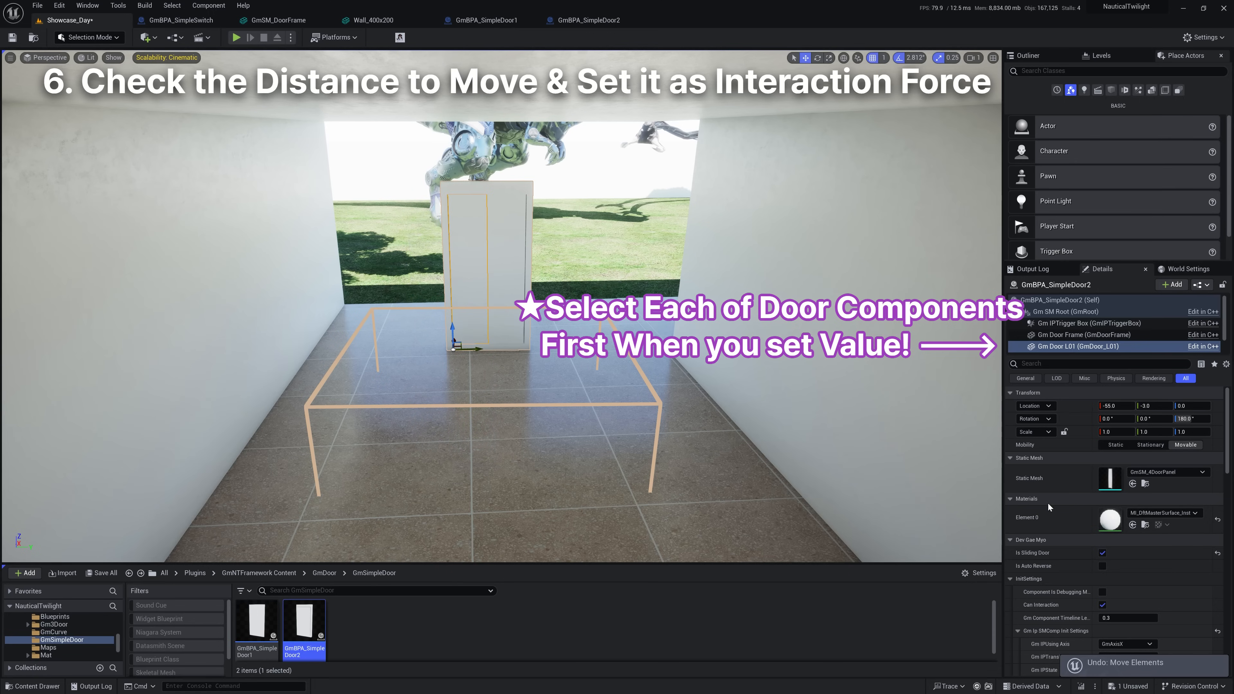
- Set the Gm Interaction Force of Gm Door L01 to the panel's outward travel distance
{"action": "scroll", "coordinate": [1073, 554], "scroll_direction": "down", "scroll_amount": 5}
{"action": "scroll", "coordinate": [1075, 584], "scroll_direction": "down", "scroll_amount": 1}
{"action": "left_click", "coordinate": [1099, 557]}
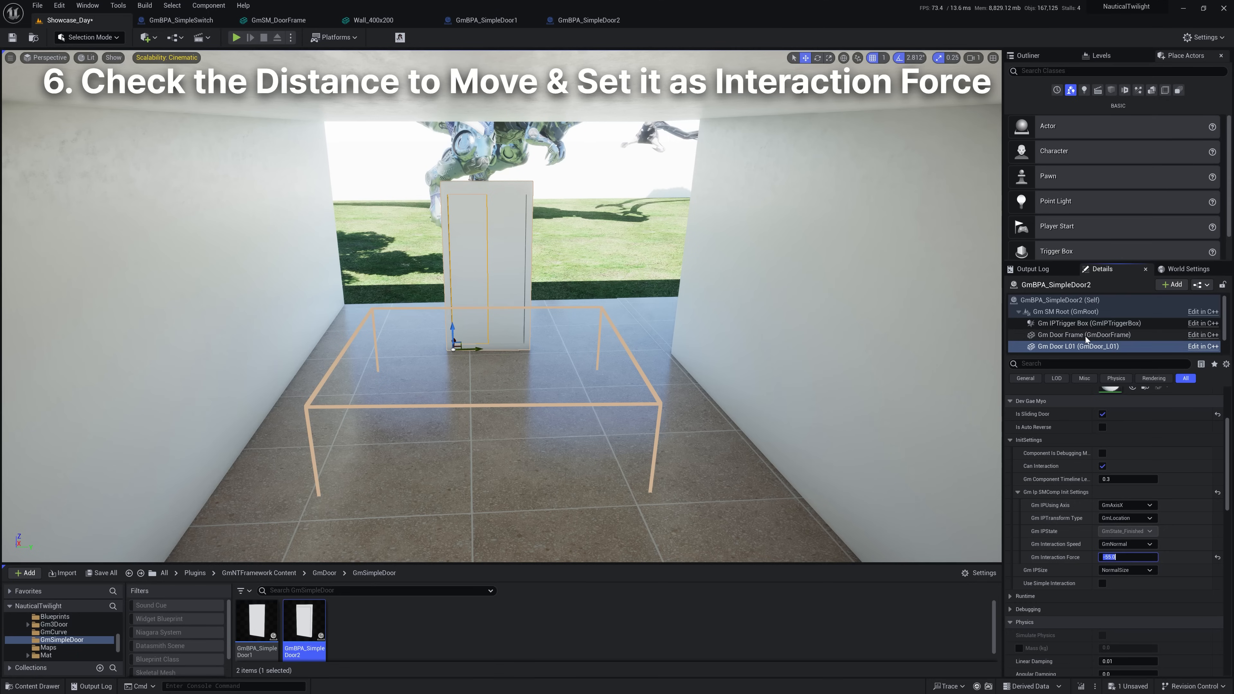
- Slide the Gm Door R01 panel outward along X to check its travel distance, and undo the trial move
{"action": "scroll", "coordinate": [1083, 331], "scroll_direction": "down", "scroll_amount": 1}
{"action": "left_click", "coordinate": [1090, 343]}
{"action": "scroll", "coordinate": [1097, 527], "scroll_direction": "up", "scroll_amount": 3}
{"action": "scroll", "coordinate": [1055, 497], "scroll_direction": "up", "scroll_amount": 1}
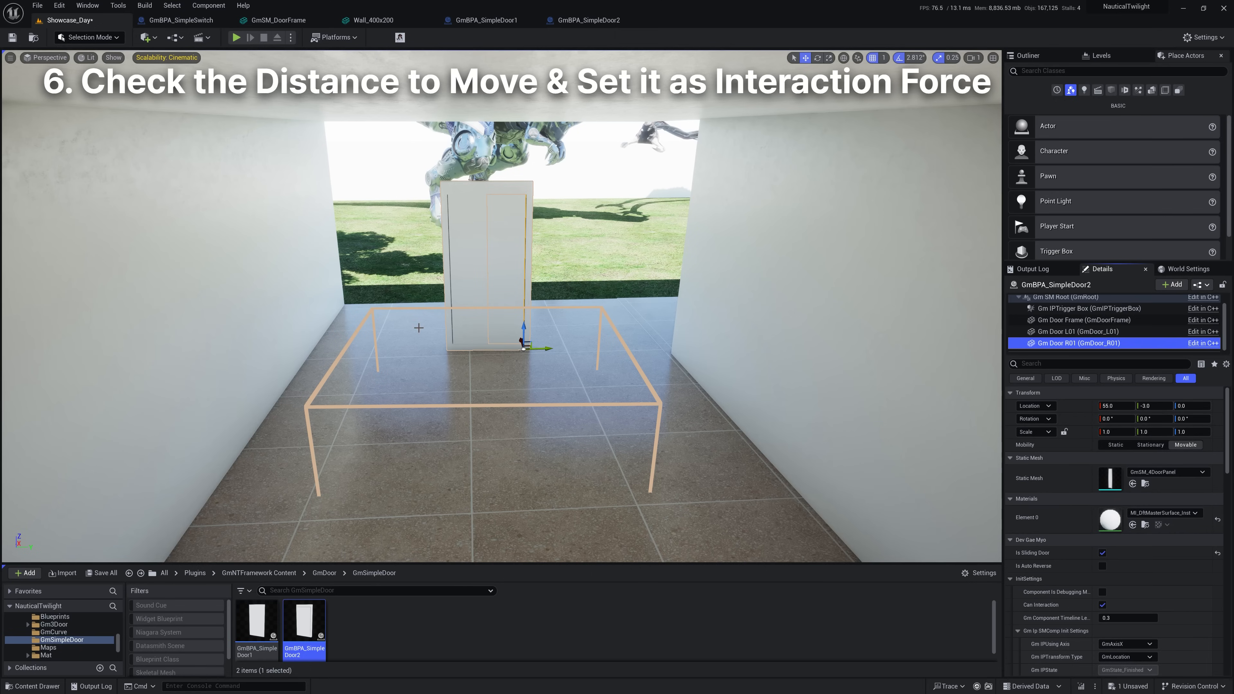
{"action": "left_click_drag", "start_coordinate": [559, 349], "coordinate": [573, 349]}
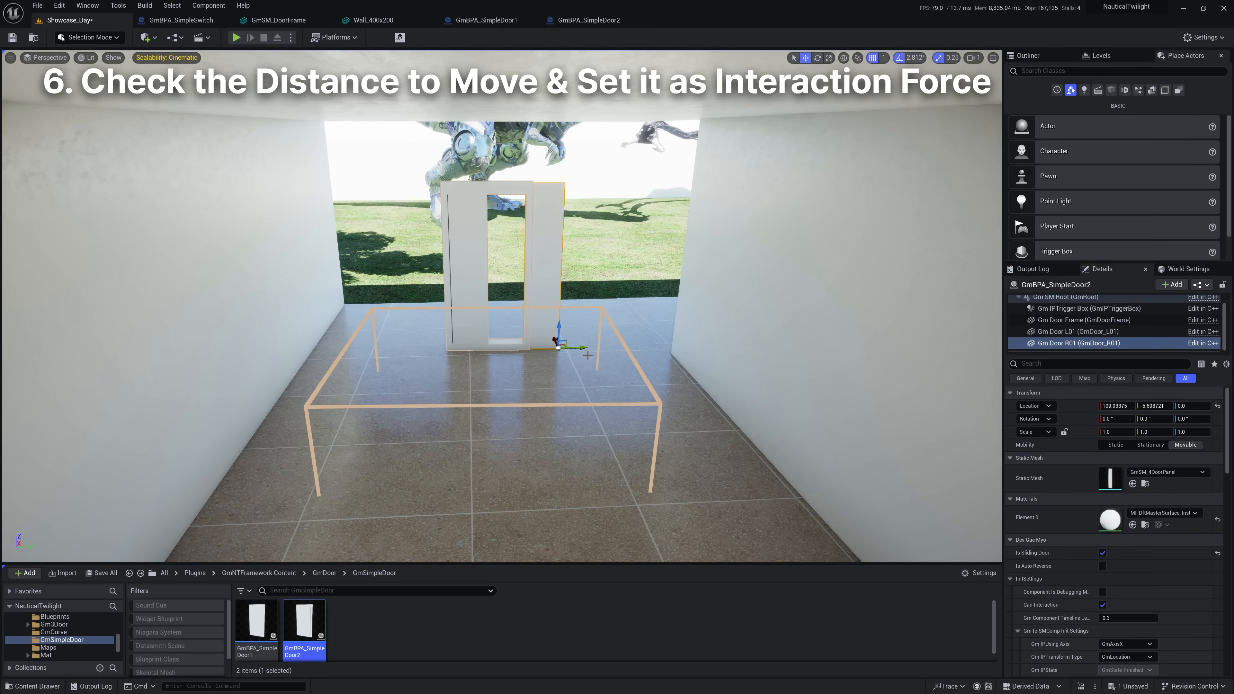
{"action": "key", "text": "ctrl+z"}
{"action": "scroll", "coordinate": [1084, 589], "scroll_direction": "down", "scroll_amount": 3}
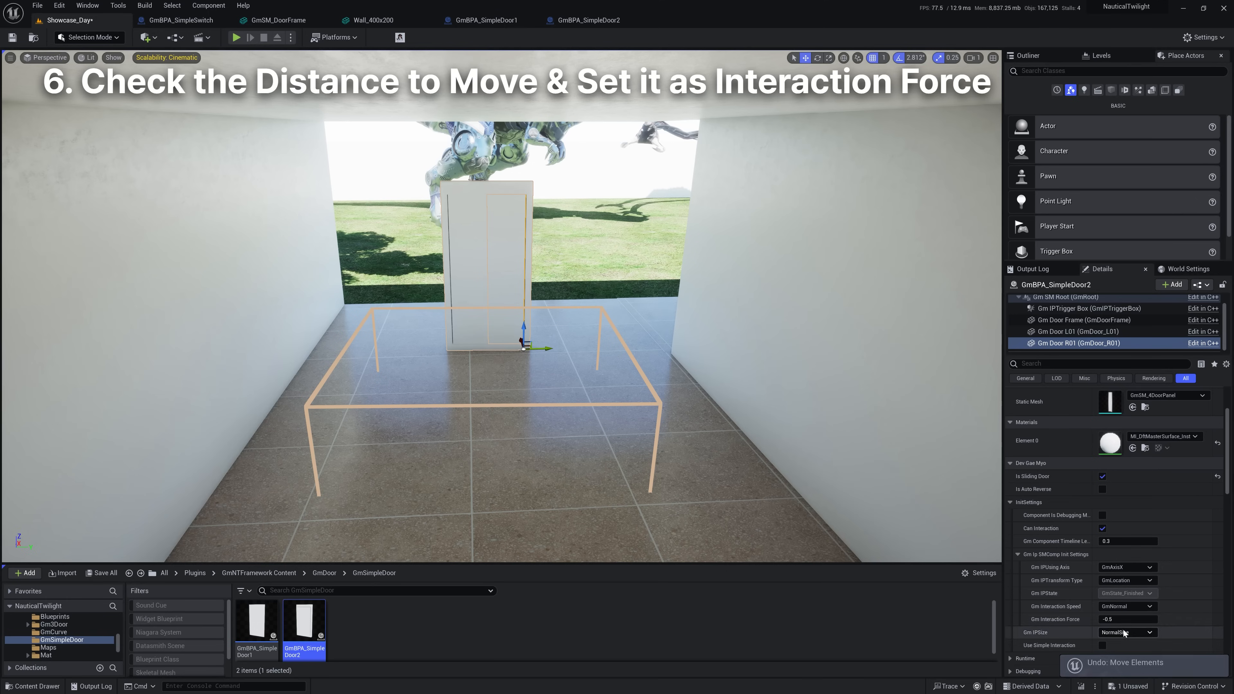
- Set the Gm Interaction Force of the Gm Door R01 component to 55 and save all modified assets
{"action": "type", "text": "55.0"}
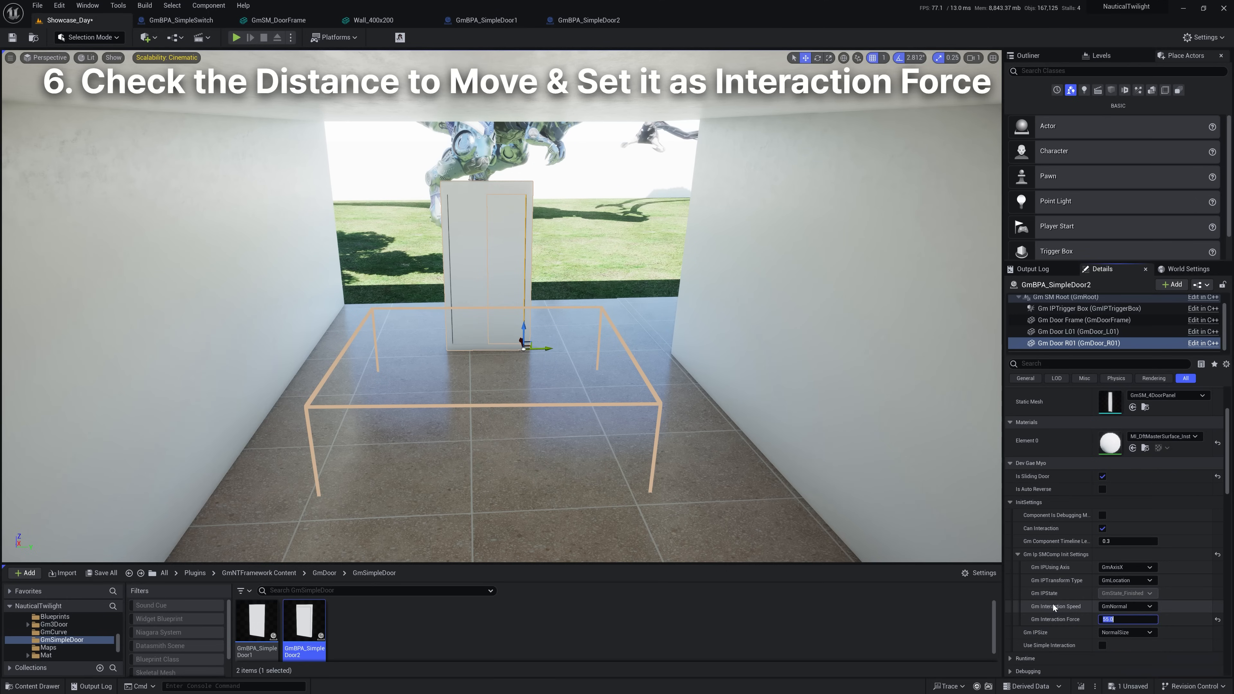
{"action": "key", "text": "Return"}
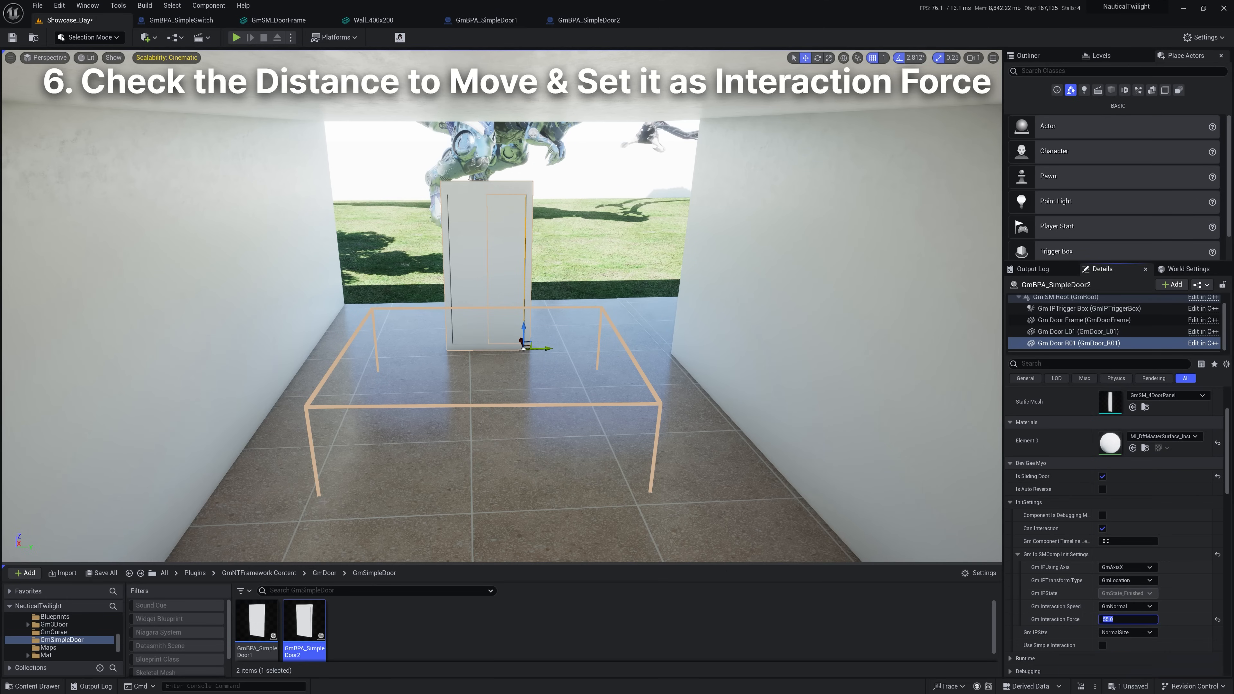
{"action": "left_click", "coordinate": [101, 573]}
{"action": "left_click", "coordinate": [696, 460]}
- Play the level from the floor in front of the double door, walk the character toward and away from it, and stop playing
{"action": "right_click_drag", "start_coordinate": [599, 481], "coordinate": [599, 480]}
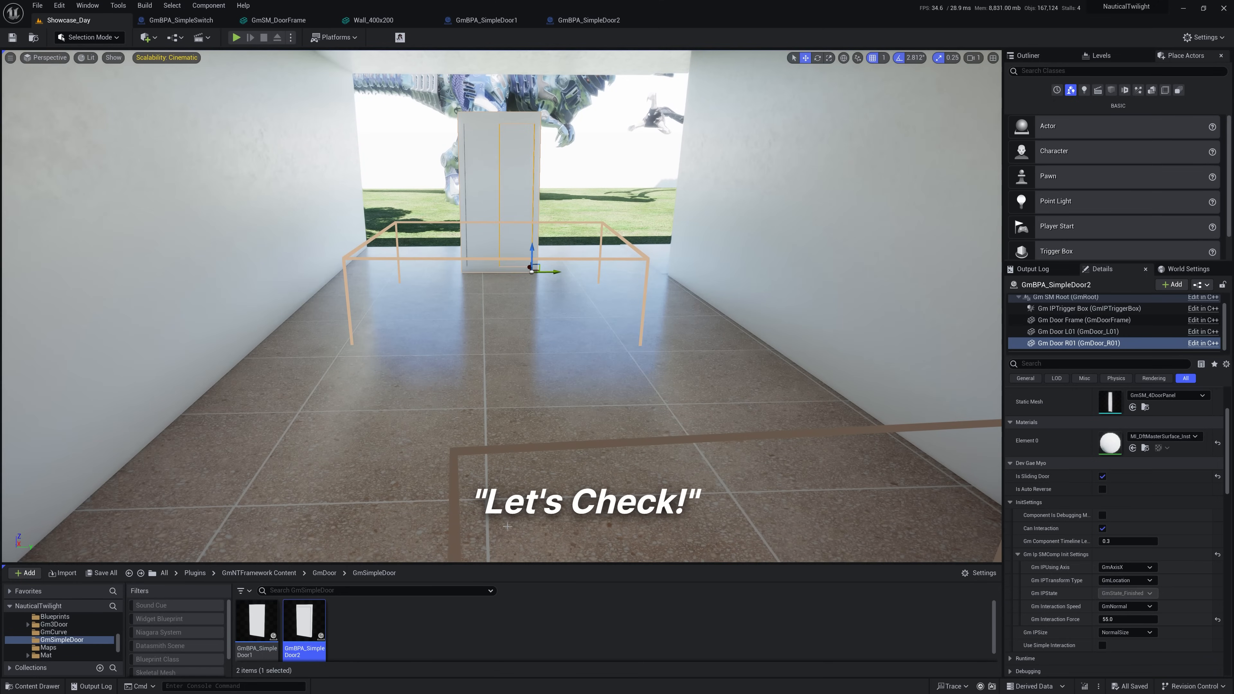
{"action": "mouse_move", "coordinate": [436, 445]}
{"action": "right_mouse_down"}
{"action": "mouse_move", "coordinate": [452, 443]}
{"action": "mouse_move", "coordinate": [439, 469]}
{"action": "right_mouse_up"}
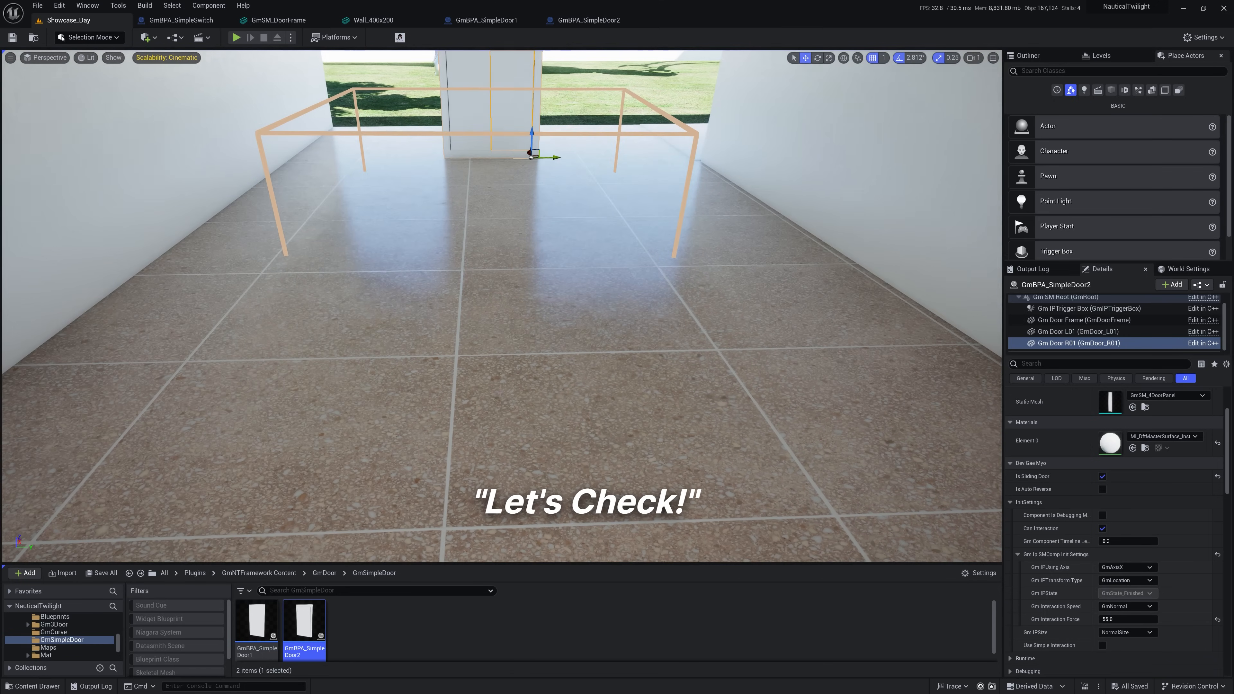
{"action": "right_click", "coordinate": [502, 393]}
{"action": "left_click", "coordinate": [563, 664]}
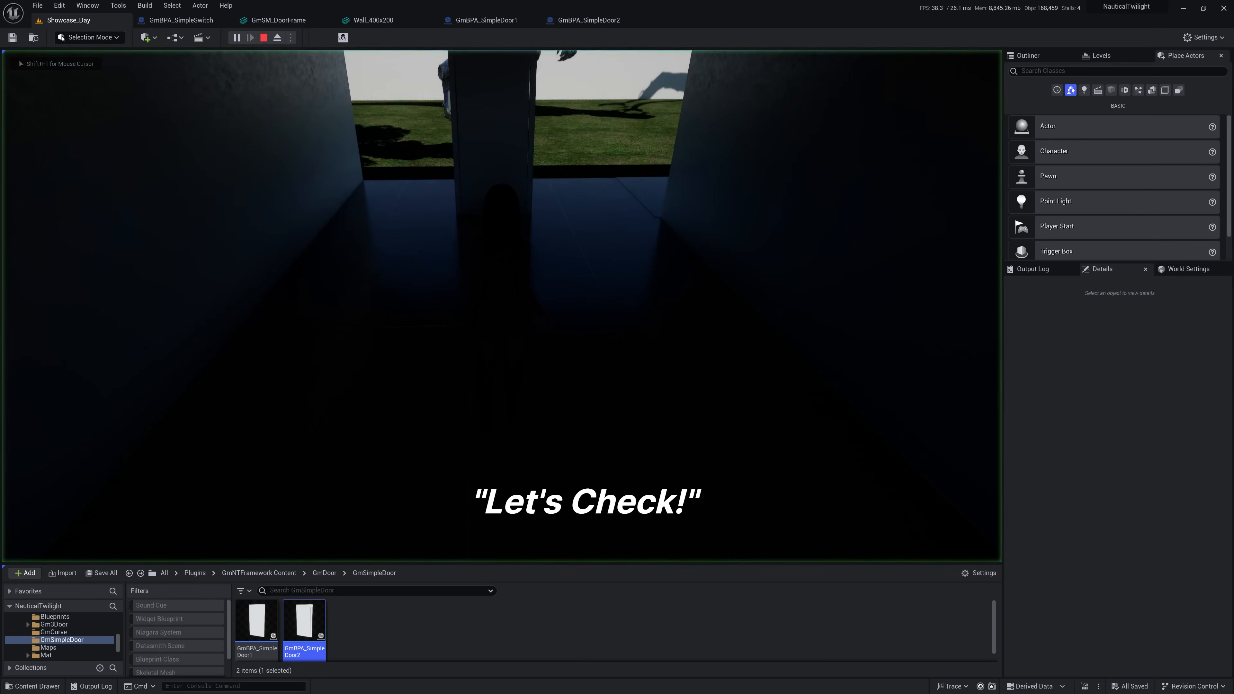
{"action": "key", "text": "w"}
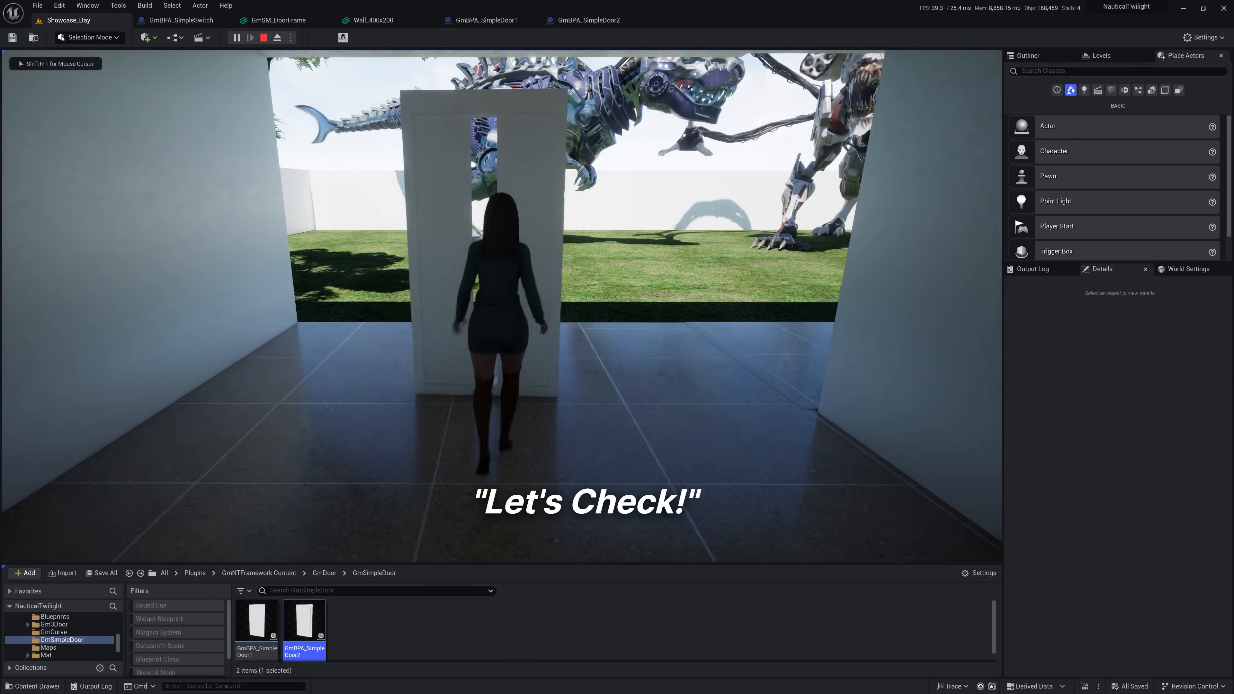
{"action": "key", "text": "s"}
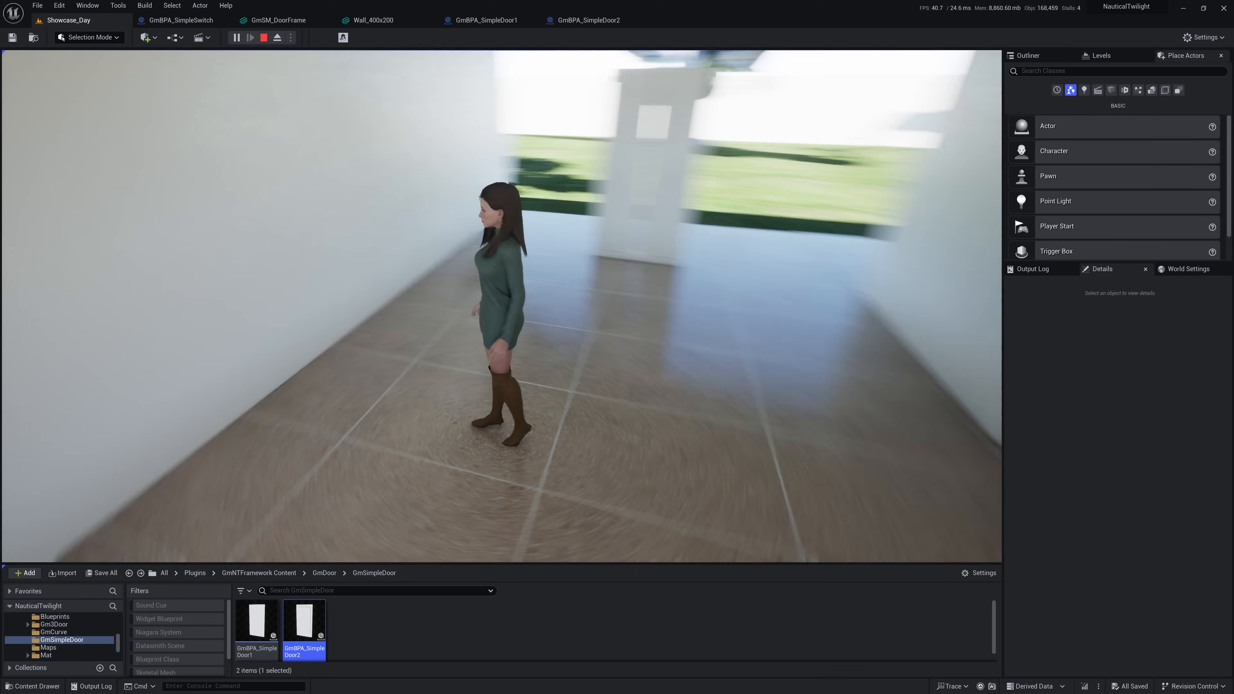
{"action": "key", "text": "w"}
{"action": "key", "text": "w"}
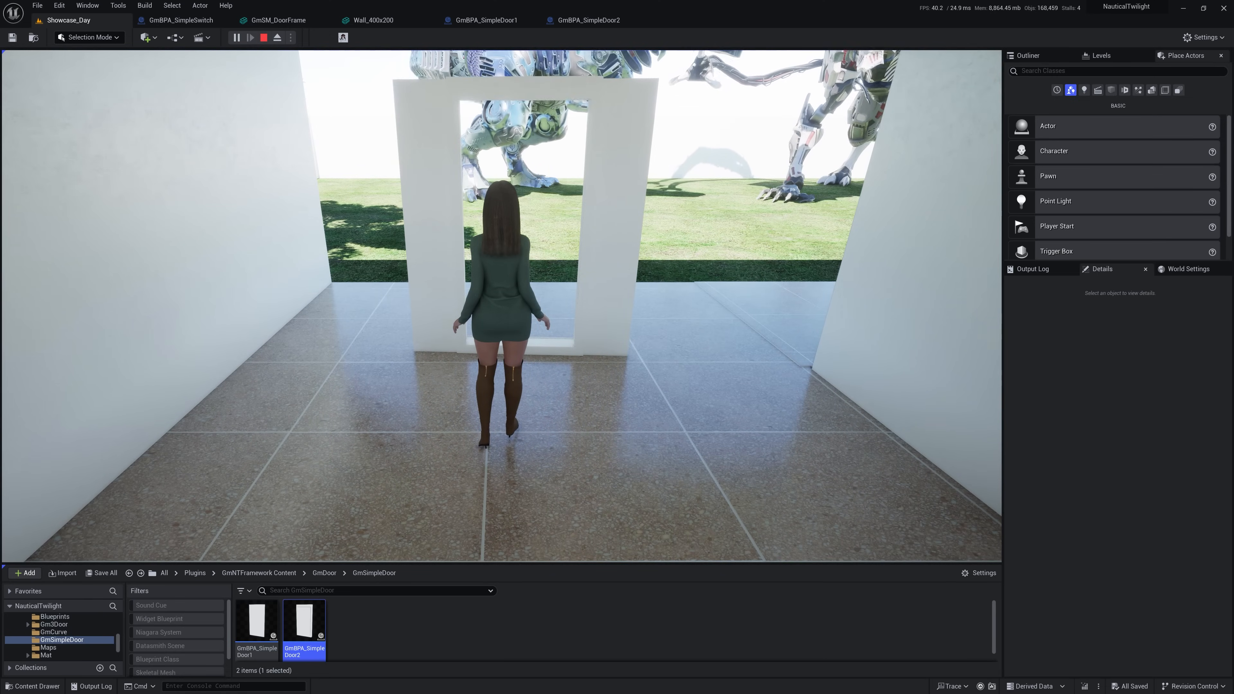
{"action": "key", "text": "s"}
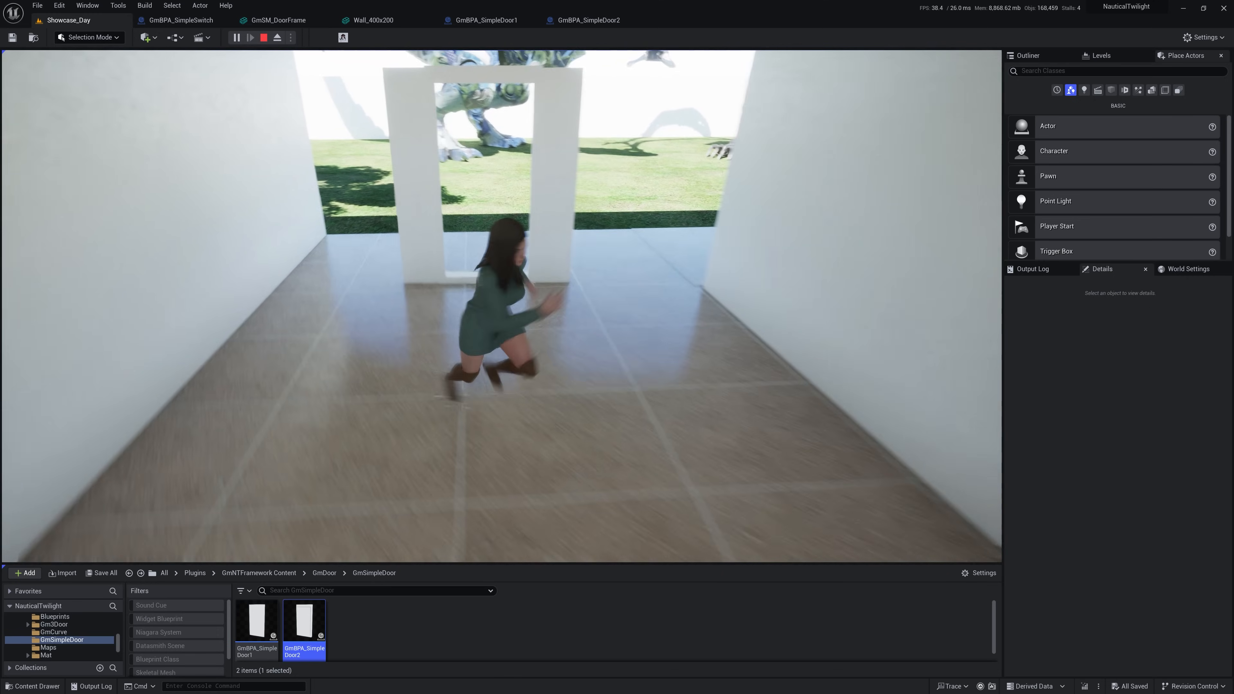
{"action": "key", "text": "a"}
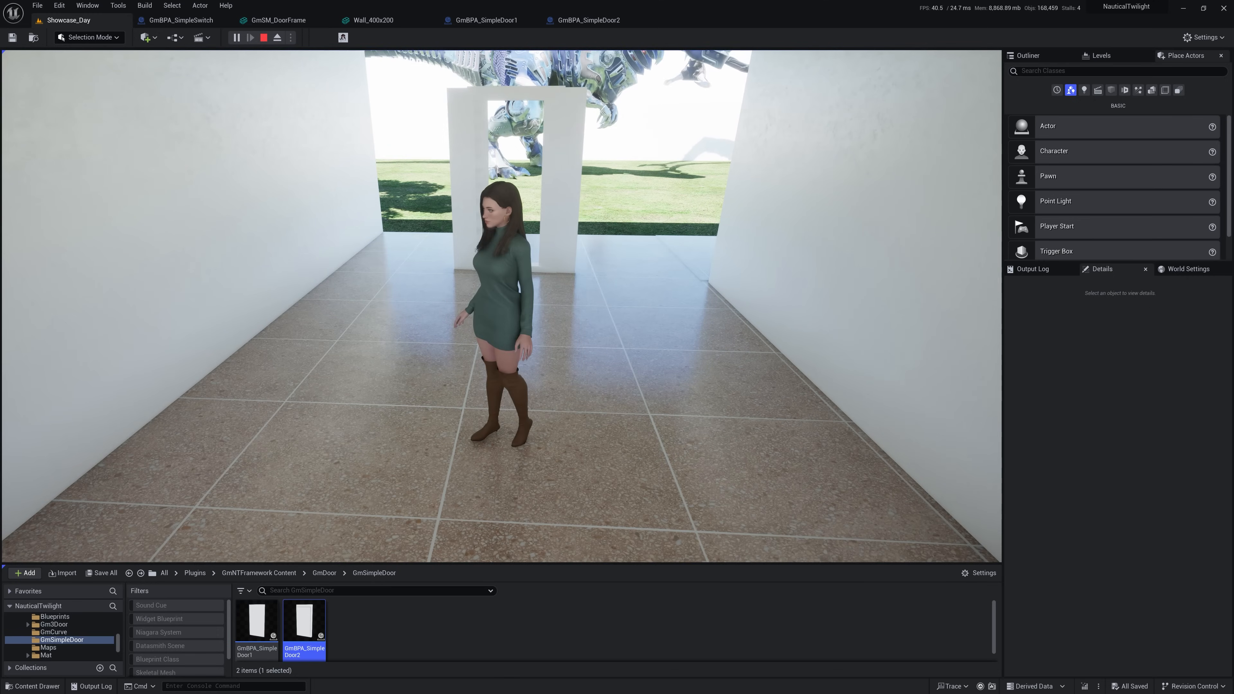
{"action": "key", "text": "Escape"}
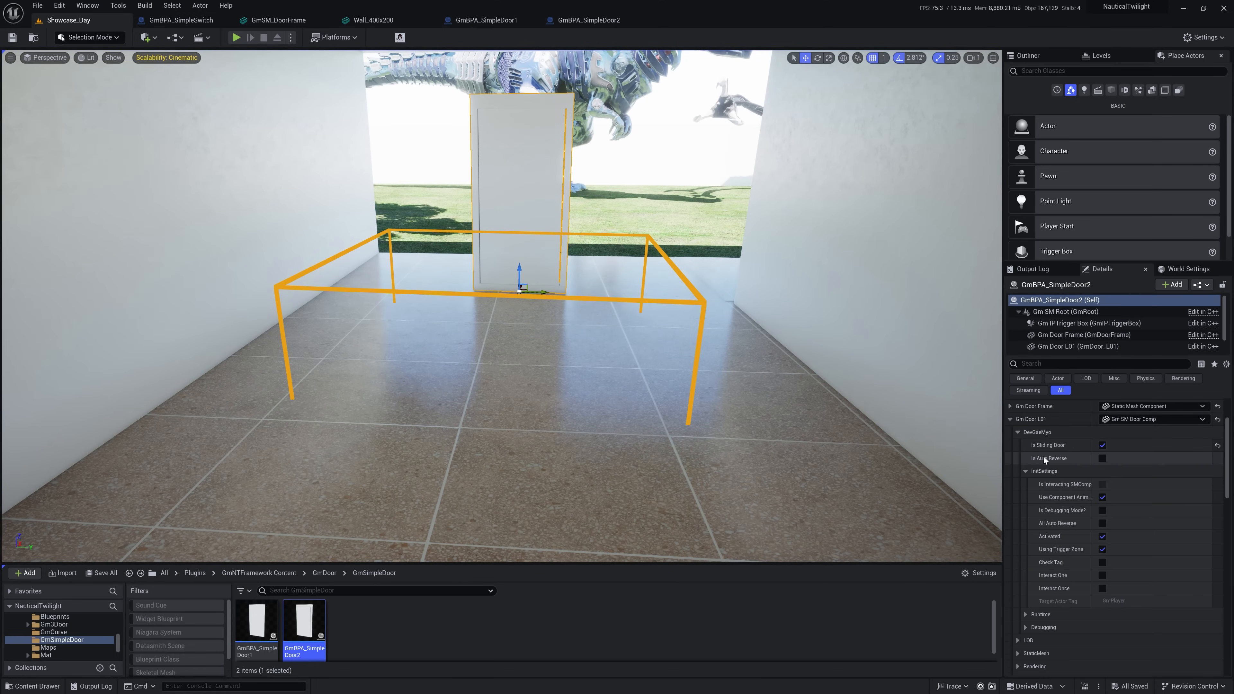
- Enable All Auto Reverse on the GmBPA_SimpleDoor2 instance and save all modified assets
{"action": "left_click", "coordinate": [1102, 458]}
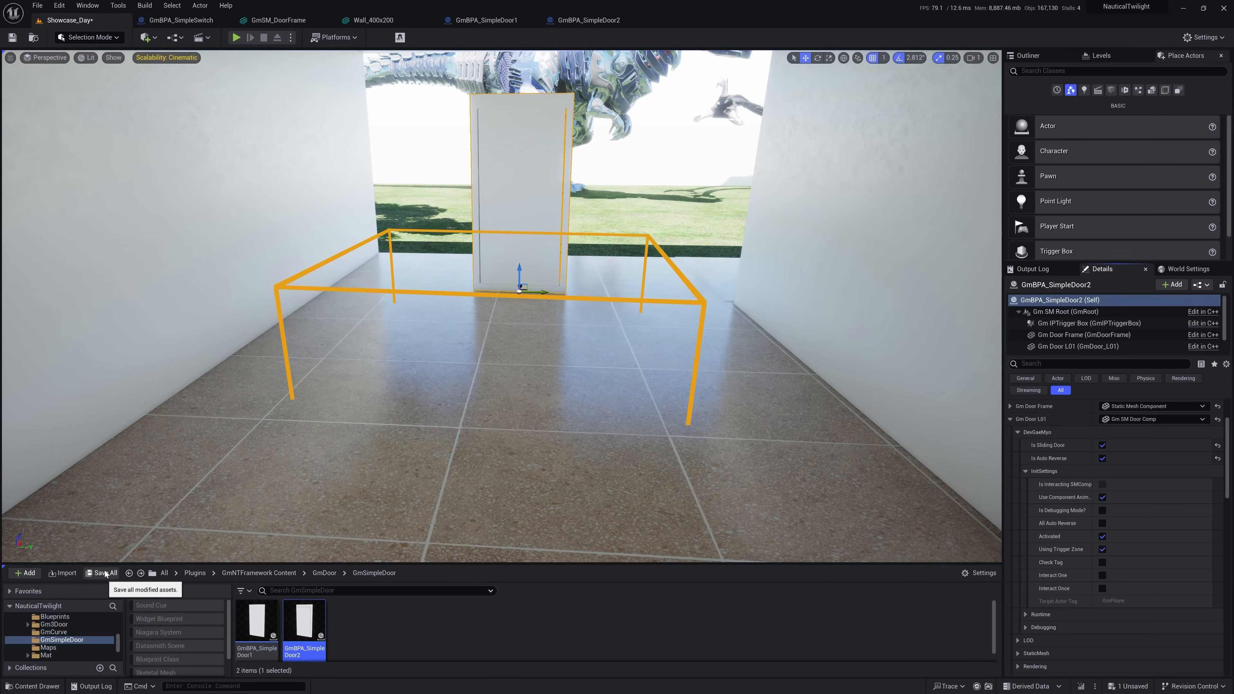
{"action": "left_click", "coordinate": [1011, 419]}
{"action": "left_click", "coordinate": [744, 419]}
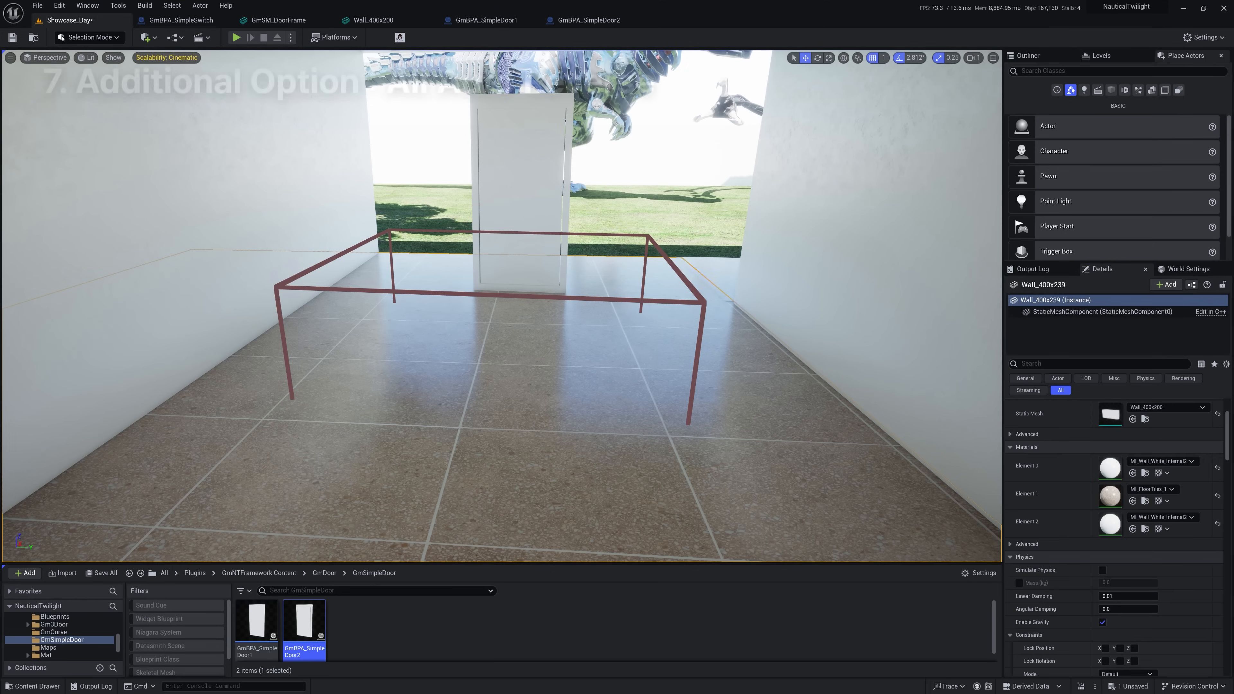
{"action": "left_click", "coordinate": [696, 369]}
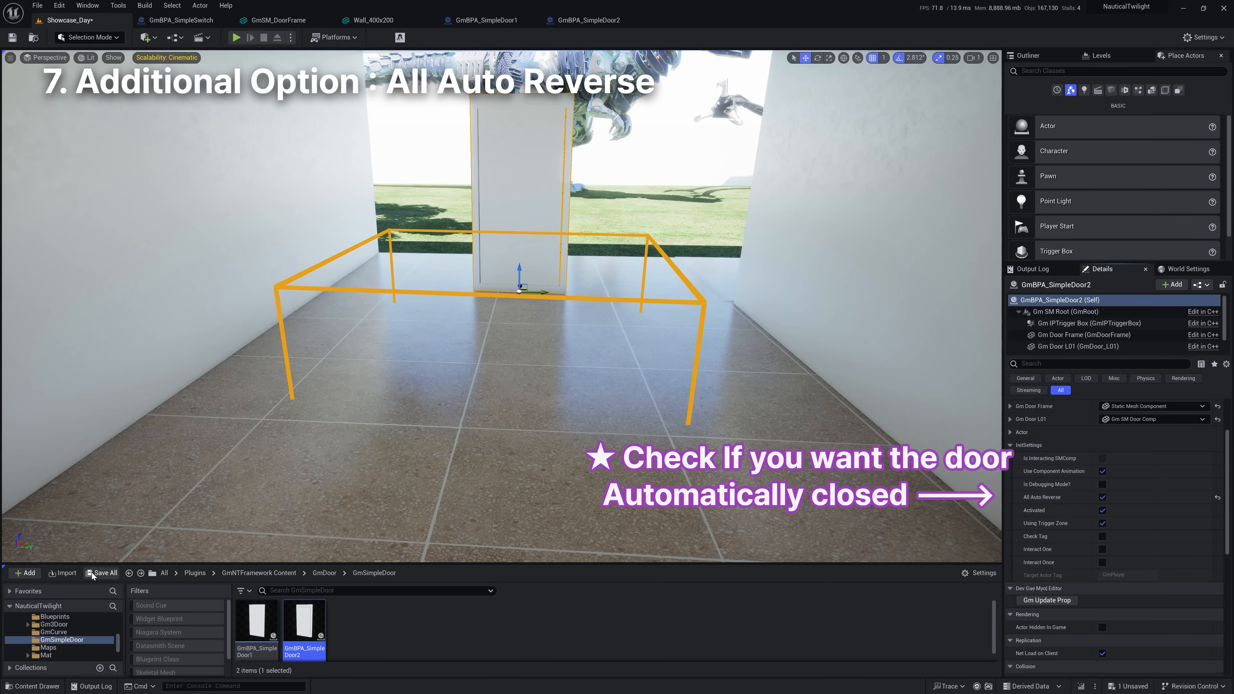
{"action": "key", "text": "ctrl+shift+s"}
- Play-test automatic closing of the sliding double door by walking the character in and out of its trigger zone, and end the session
{"action": "right_click", "coordinate": [484, 516]}
{"action": "left_click", "coordinate": [515, 509]}
{"action": "key", "text": "w"}
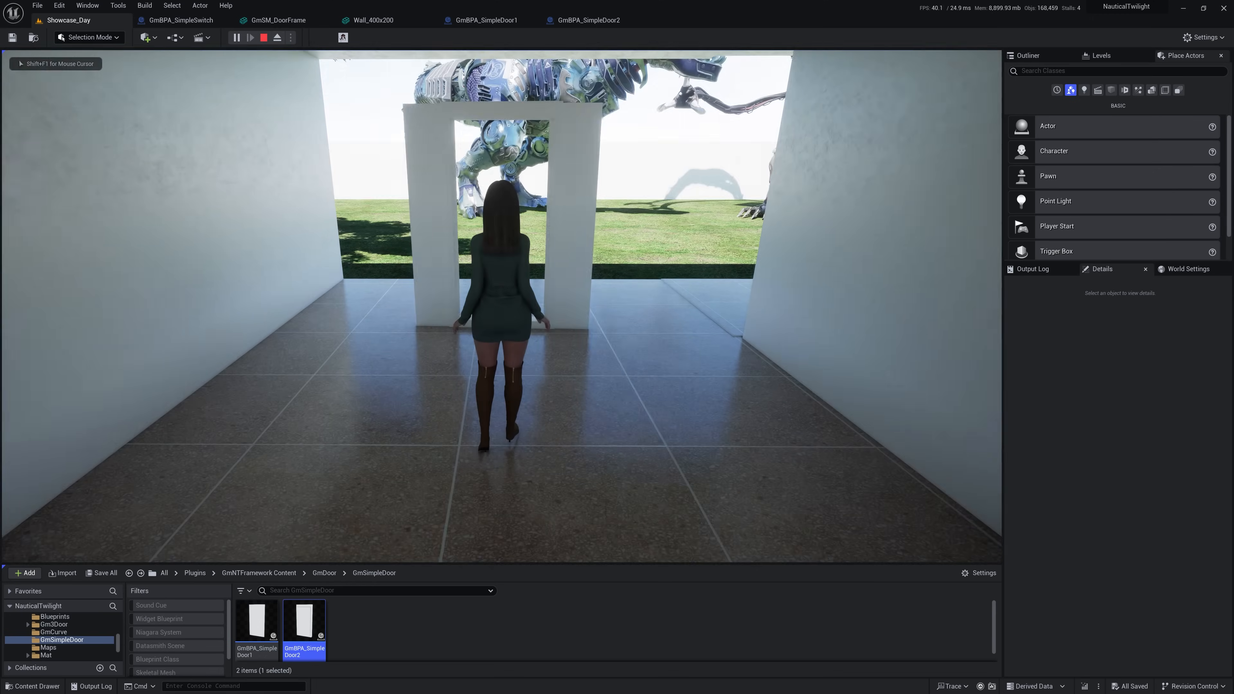
{"action": "key", "text": "s"}
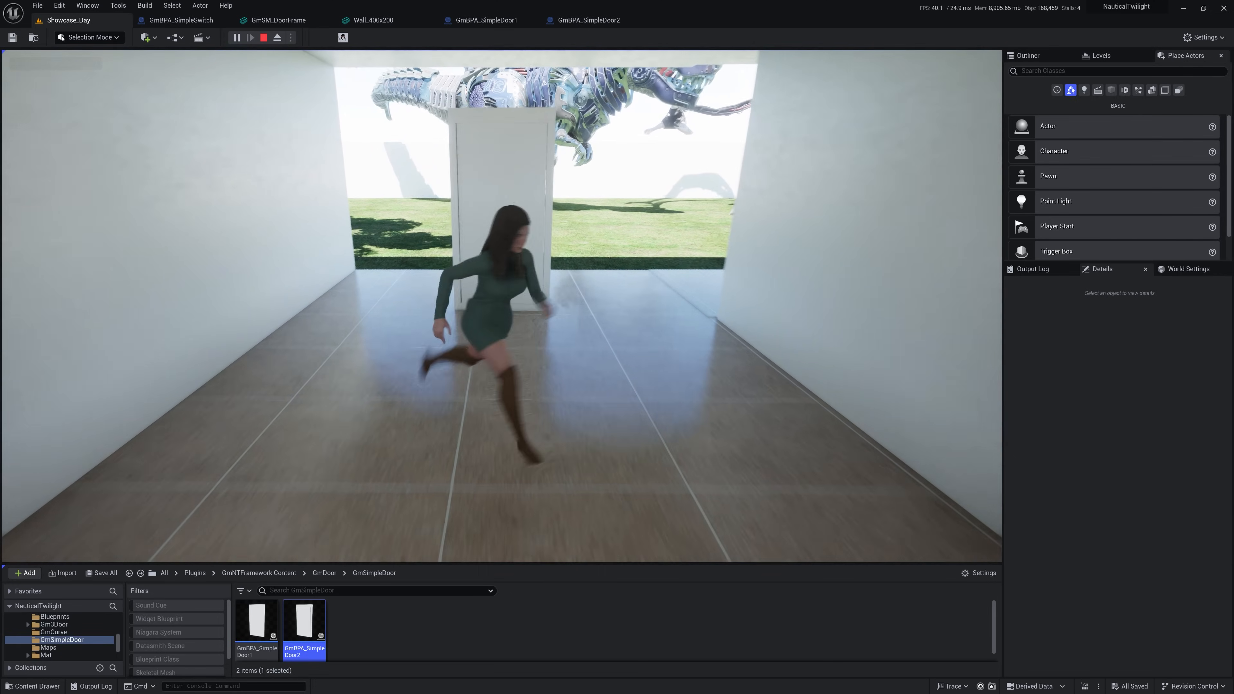
{"action": "key", "text": "w"}
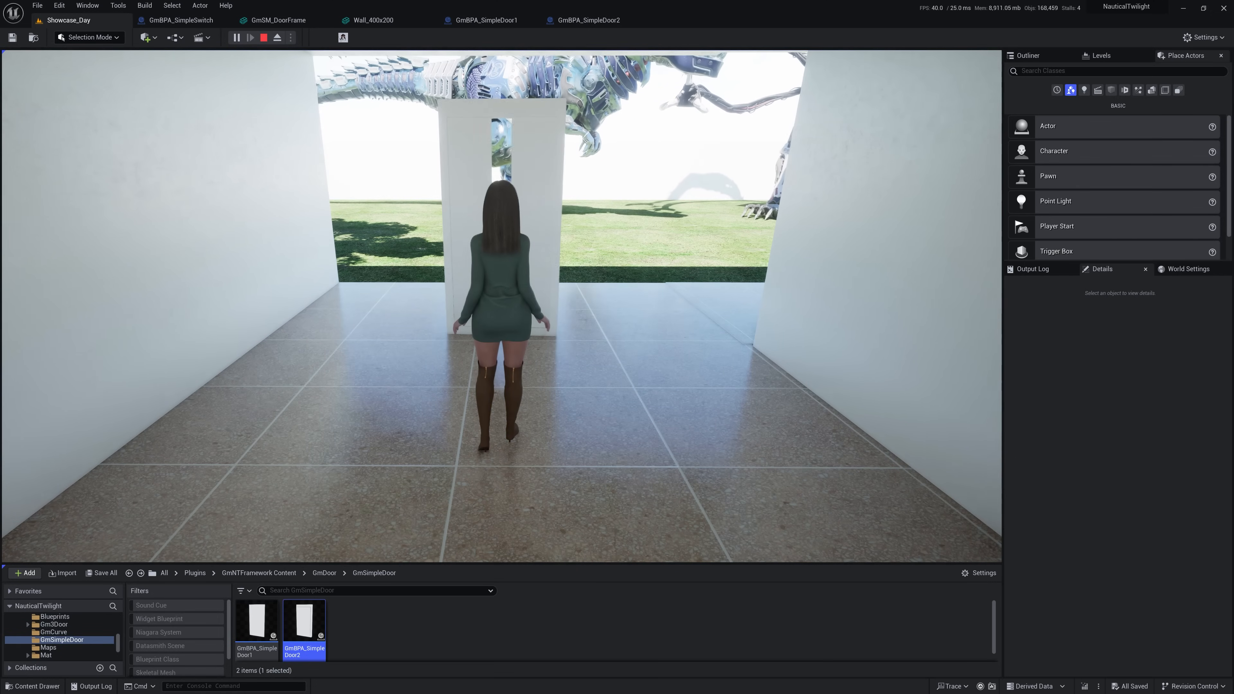
{"action": "key", "text": "w"}
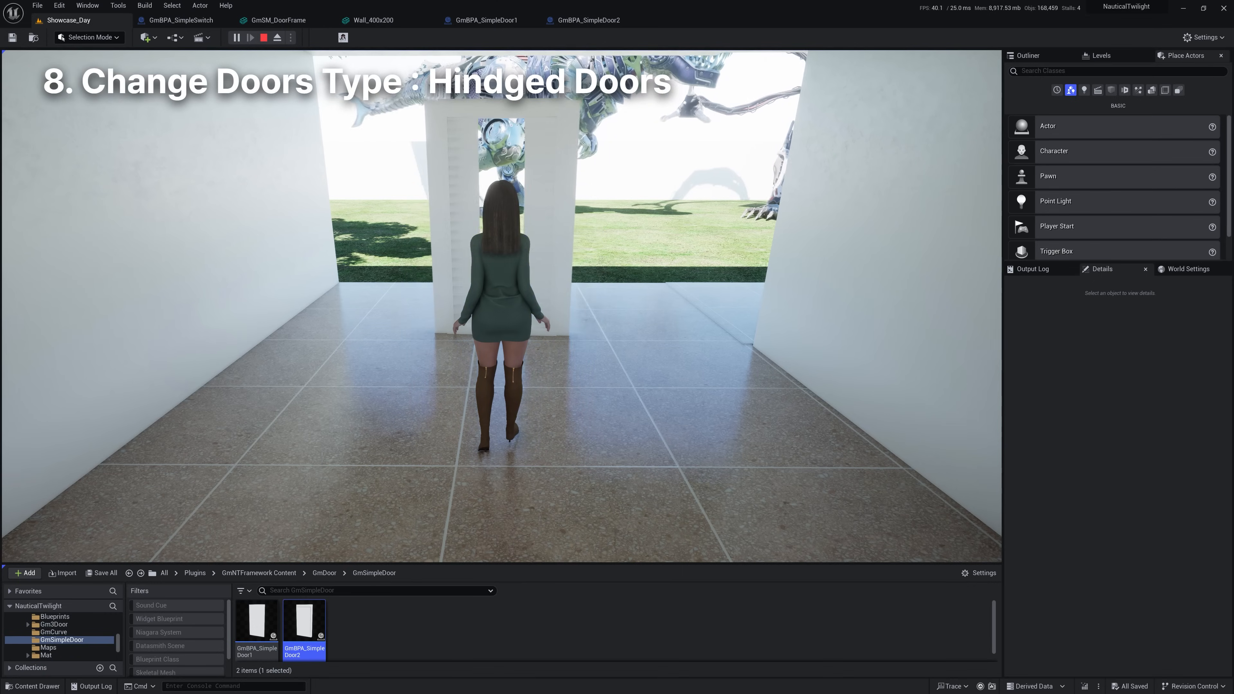
{"action": "key", "text": "s"}
{"action": "key", "text": "Escape"}
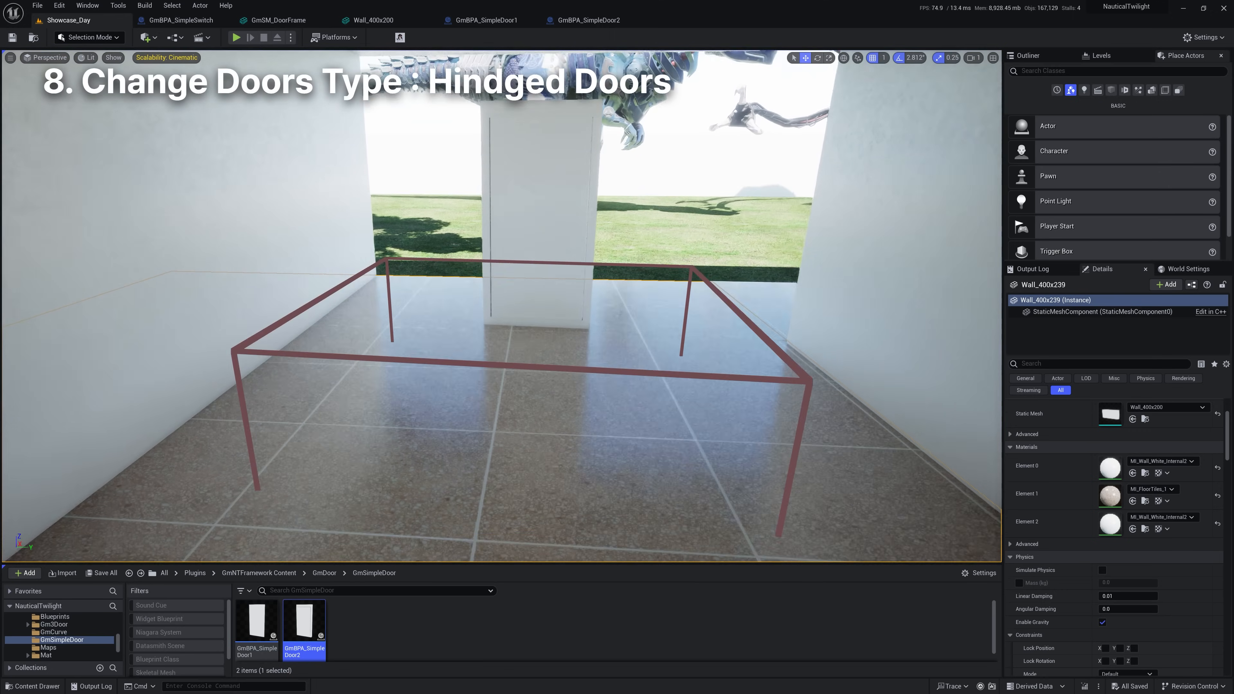
- Rotate the Gm Door L01 panel open in the level to check its swing angle, and undo the trial rotation
{"action": "right_click_drag", "start_coordinate": [526, 243], "coordinate": [513, 224]}
{"action": "left_click", "coordinate": [526, 242]}
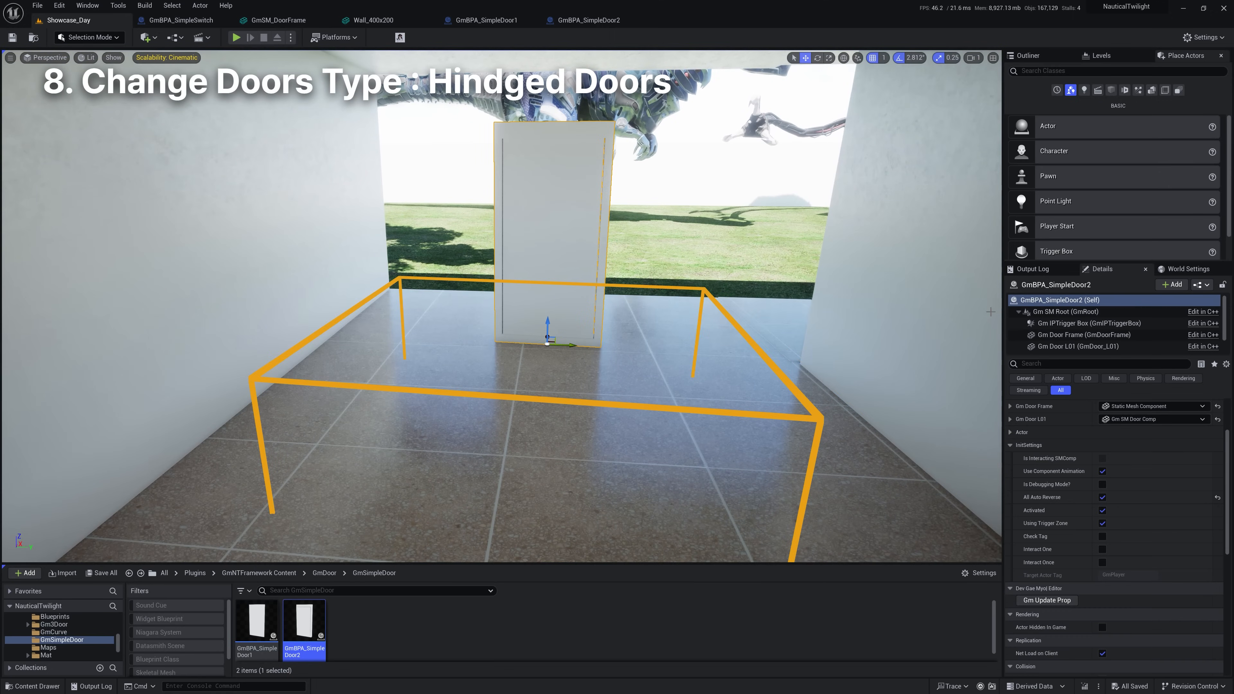
{"action": "left_click", "coordinate": [1067, 346]}
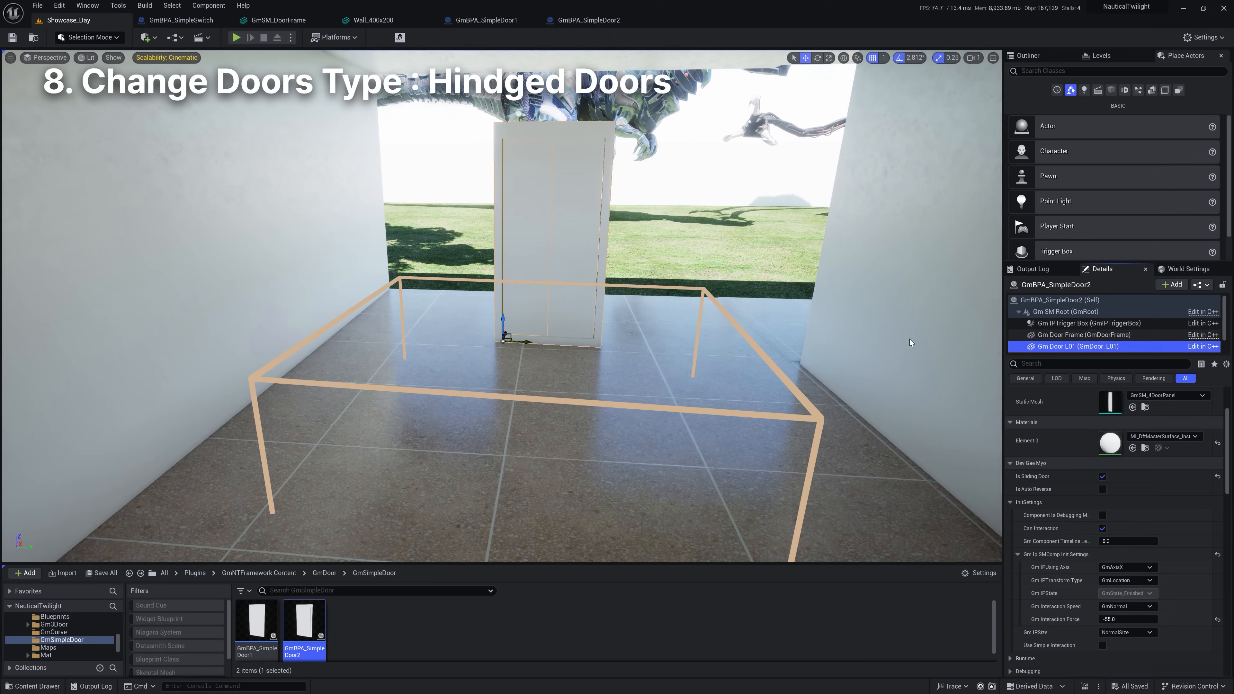
{"action": "left_click_drag", "start_coordinate": [523, 354], "coordinate": [466, 362]}
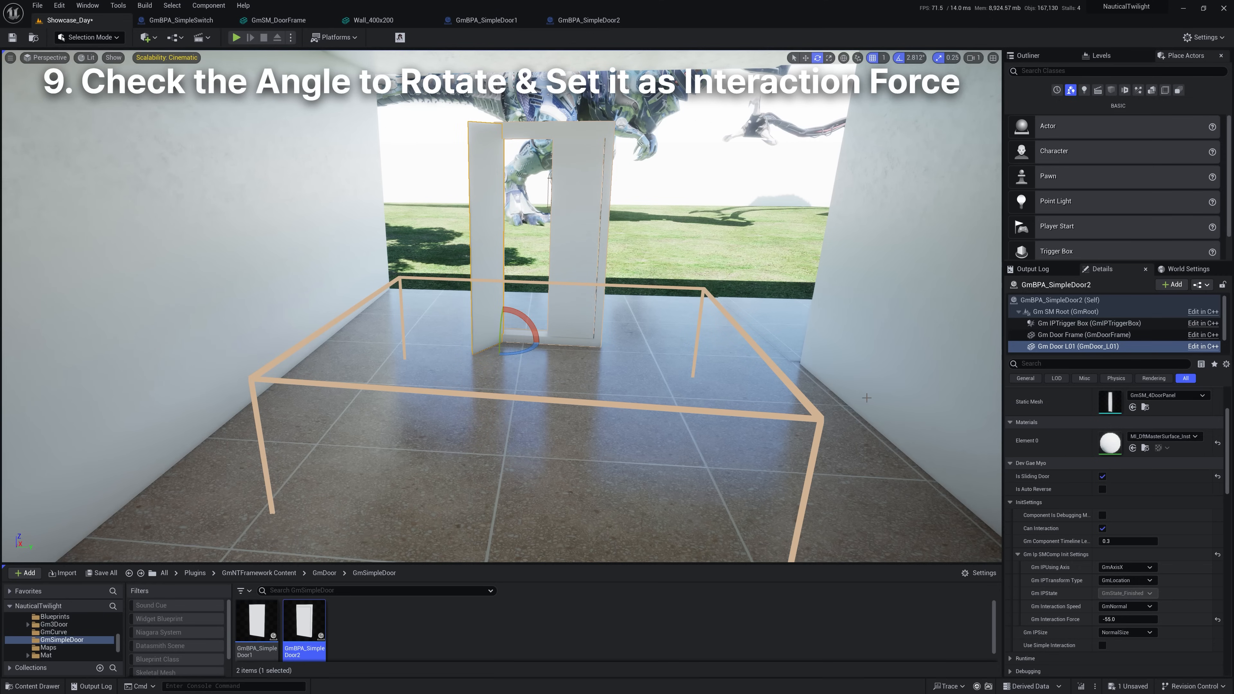
{"action": "key", "text": "ctrl+z"}
- Configure Gm Door L01 with axis GmAxisZ or GmAxisYaw, transform type GmRotation and Gm Interaction Force 120
{"action": "left_click", "coordinate": [1131, 566]}
{"action": "left_click", "coordinate": [1115, 594]}
{"action": "left_click", "coordinate": [1122, 580]}
{"action": "left_click", "coordinate": [1124, 600]}
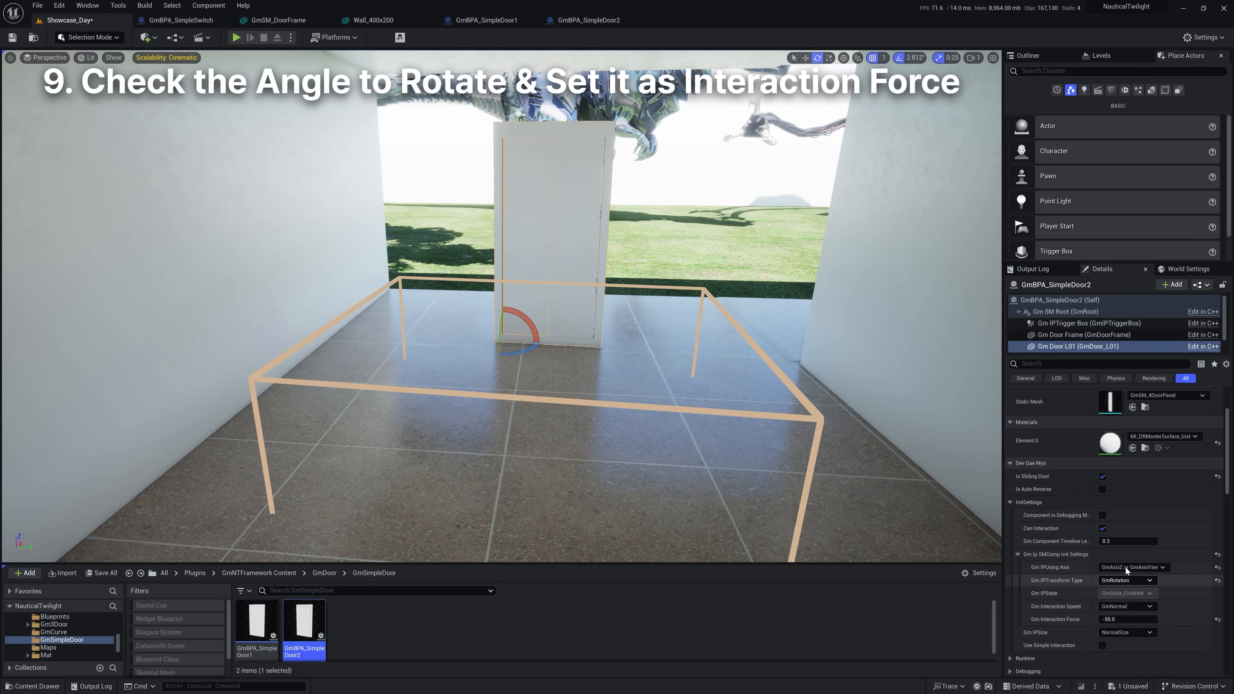
{"action": "scroll", "coordinate": [1040, 557], "scroll_direction": "down", "scroll_amount": 4}
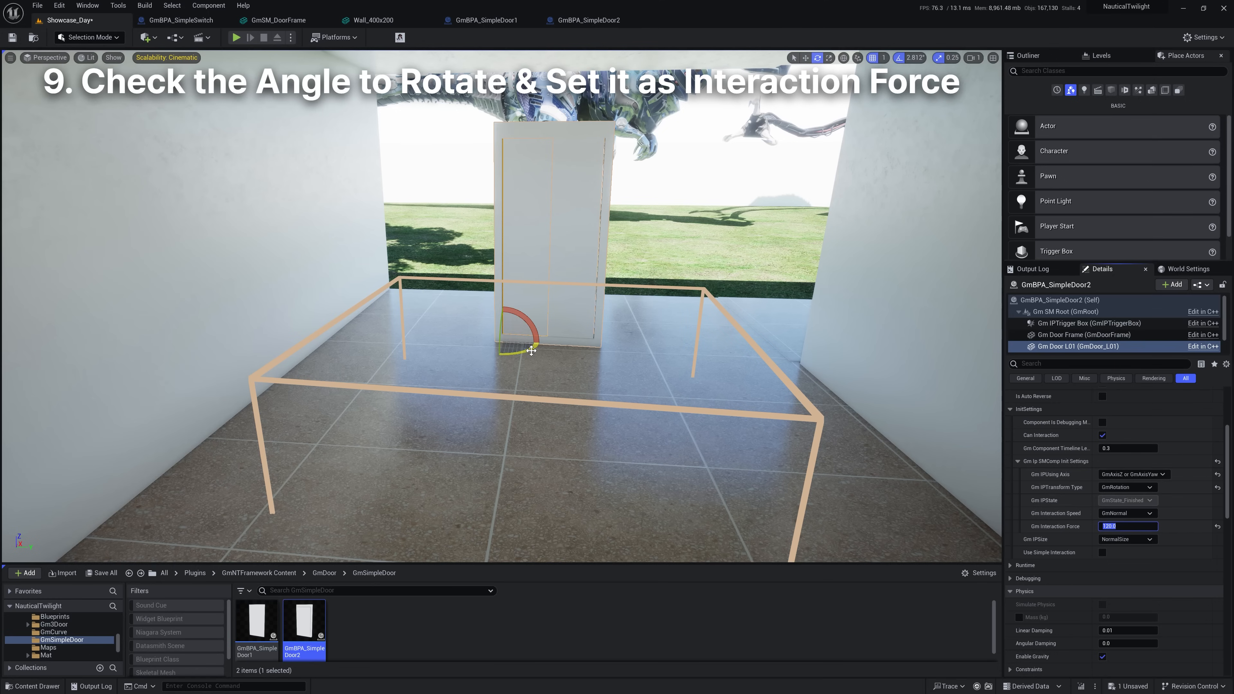
- Recheck Gm Door L01's swing with a trial rotation, undo it, and disable the component's Is Sliding Door option
{"action": "left_click_drag", "start_coordinate": [509, 331], "coordinate": [537, 348]}
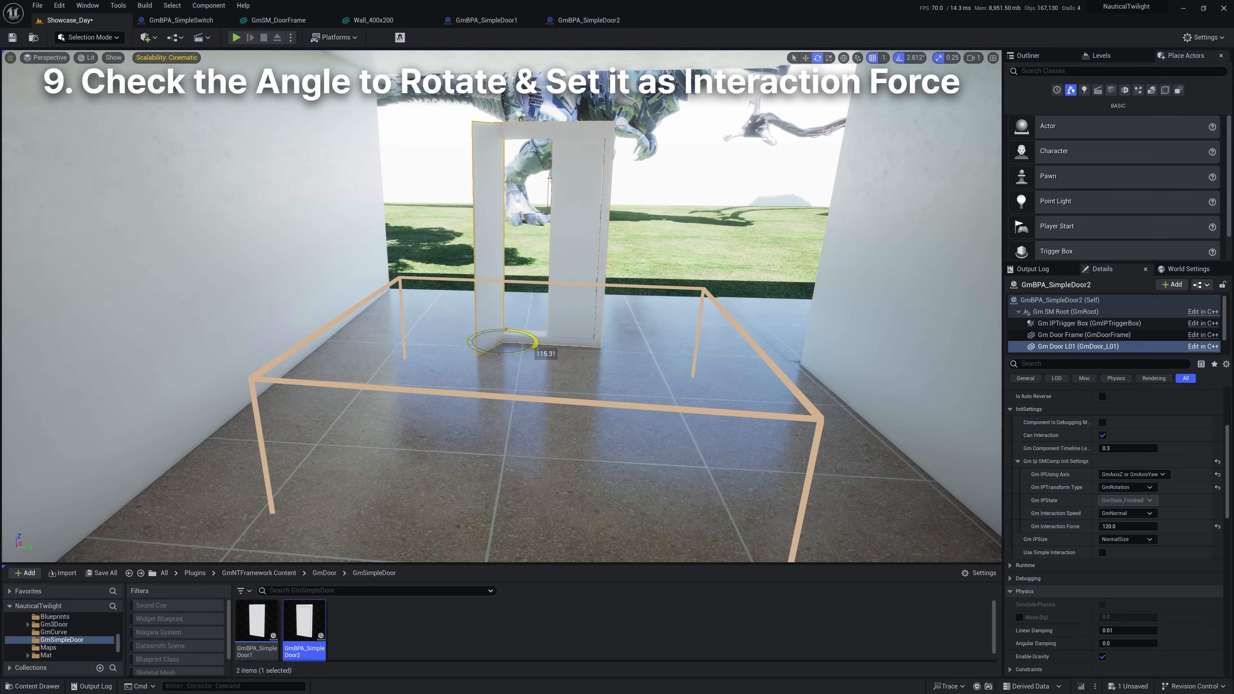
{"action": "key", "text": "ctrl+z"}
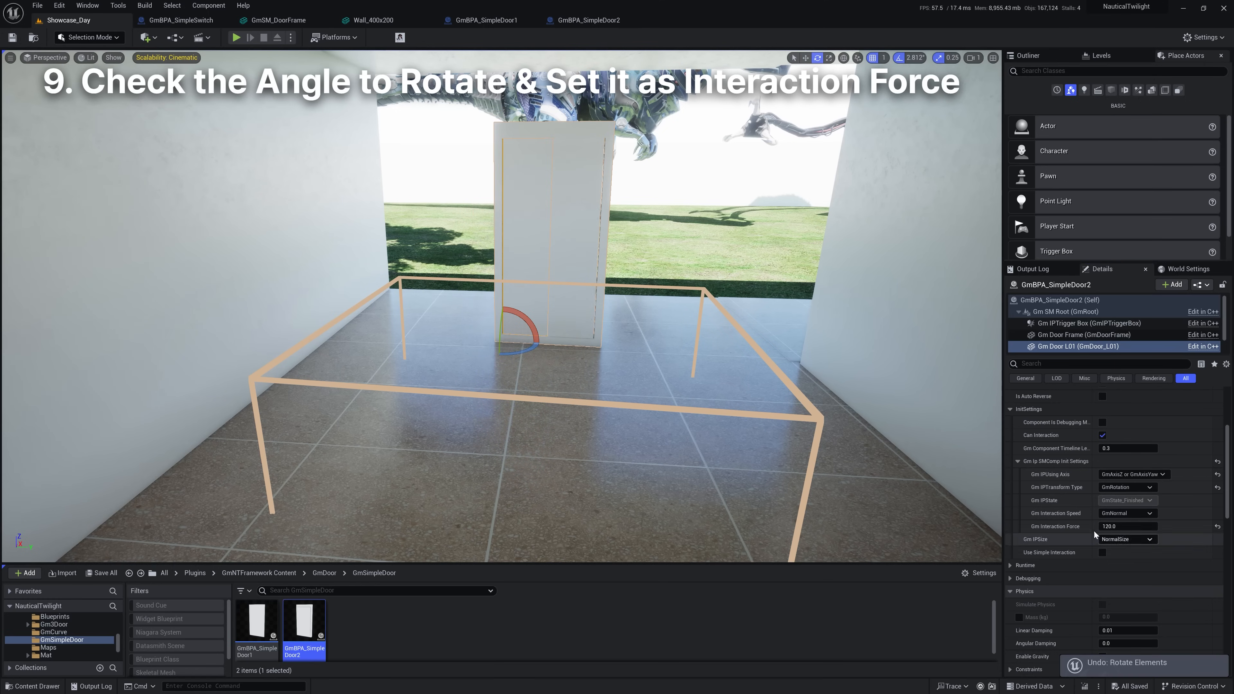
{"action": "scroll", "coordinate": [1063, 580], "scroll_direction": "up", "scroll_amount": 1}
{"action": "scroll", "coordinate": [1055, 514], "scroll_direction": "up", "scroll_amount": 3}
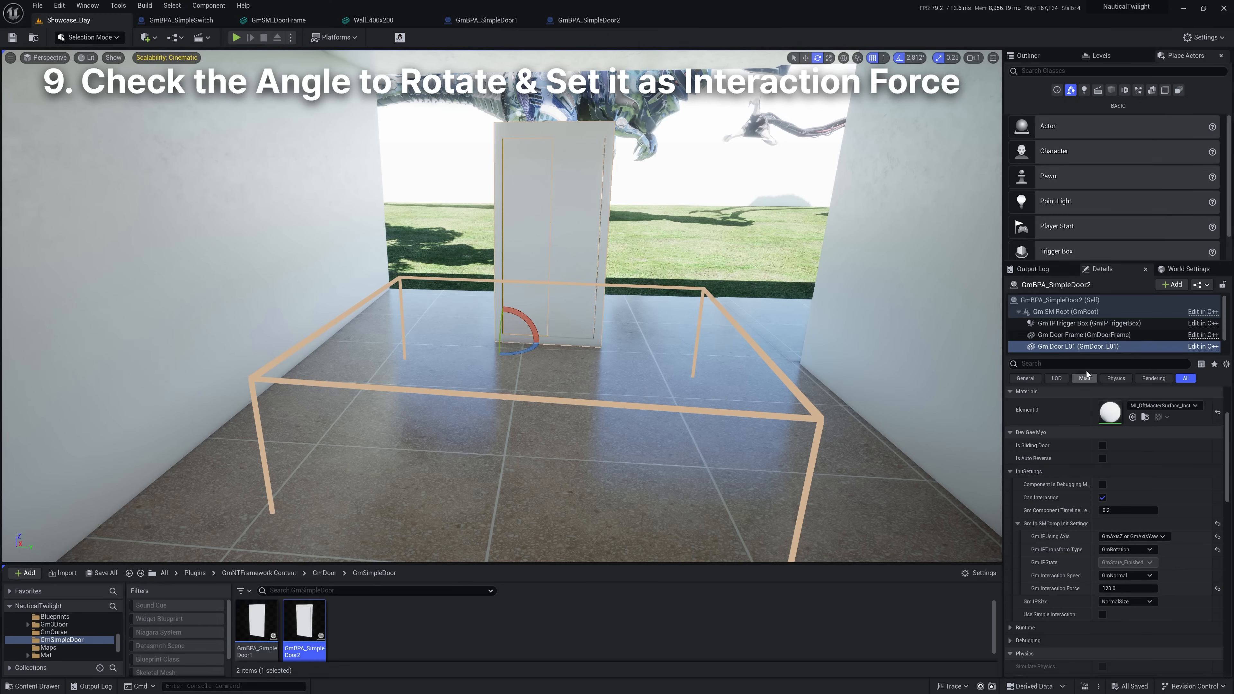
{"action": "scroll", "coordinate": [1061, 339], "scroll_direction": "down", "scroll_amount": 1}
- Disable Is Sliding Door on Gm Door R01 and set its axis to GmAxisZ or GmAxisYaw with transform type GmRotation
{"action": "left_click", "coordinate": [1065, 343]}
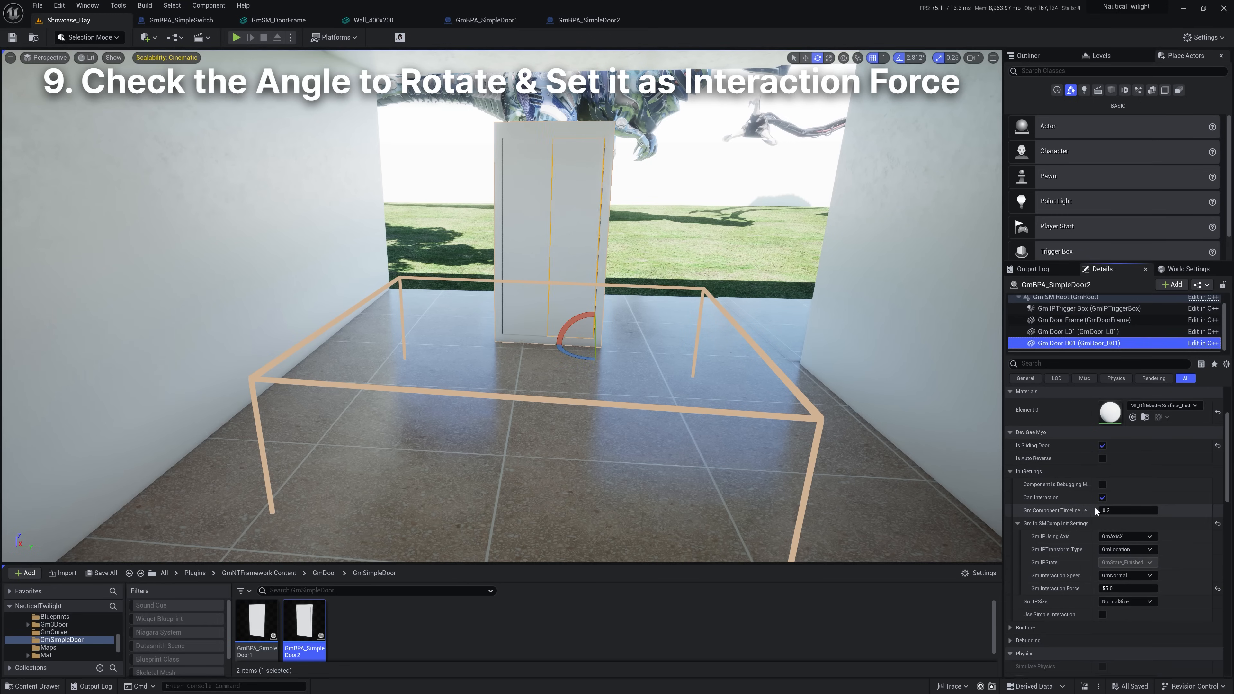
{"action": "left_click", "coordinate": [1102, 445]}
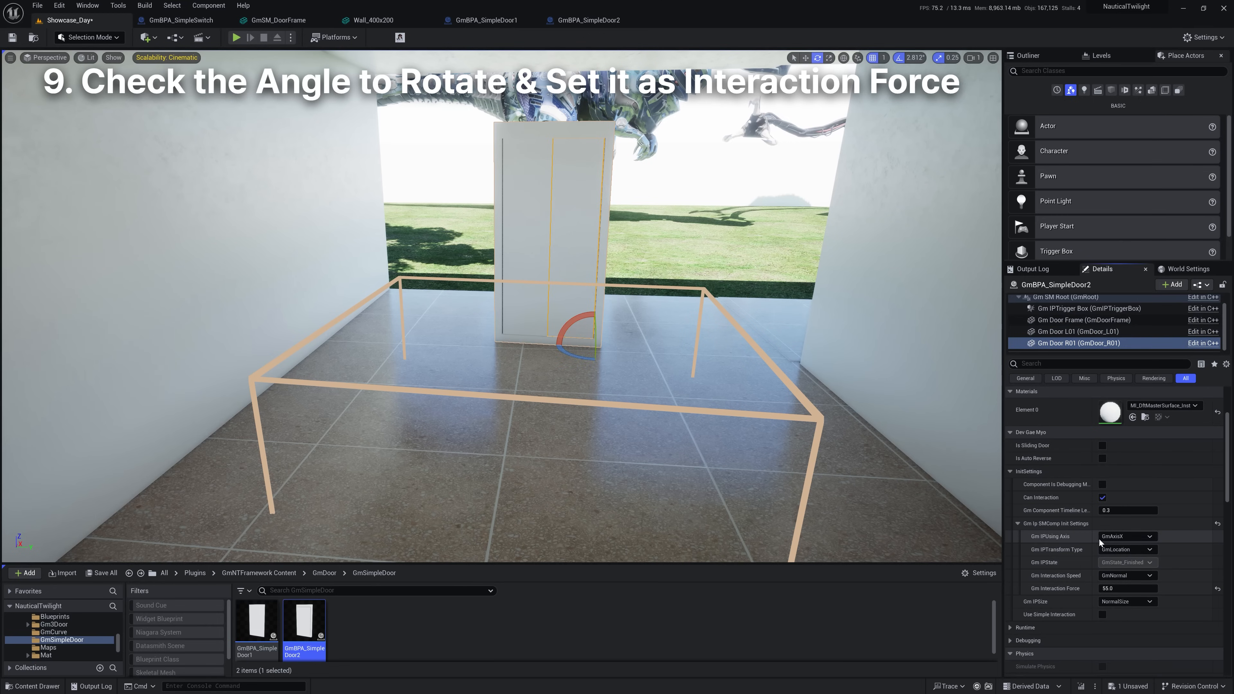
{"action": "left_click", "coordinate": [1125, 539]}
{"action": "left_click", "coordinate": [1106, 564]}
{"action": "left_click", "coordinate": [1119, 550]}
{"action": "left_click", "coordinate": [1113, 568]}
- Check Gm Door R01's swing angle with a trial rotation, undo it, and set its Gm Interaction Force to -120
{"action": "left_click", "coordinate": [1114, 588]}
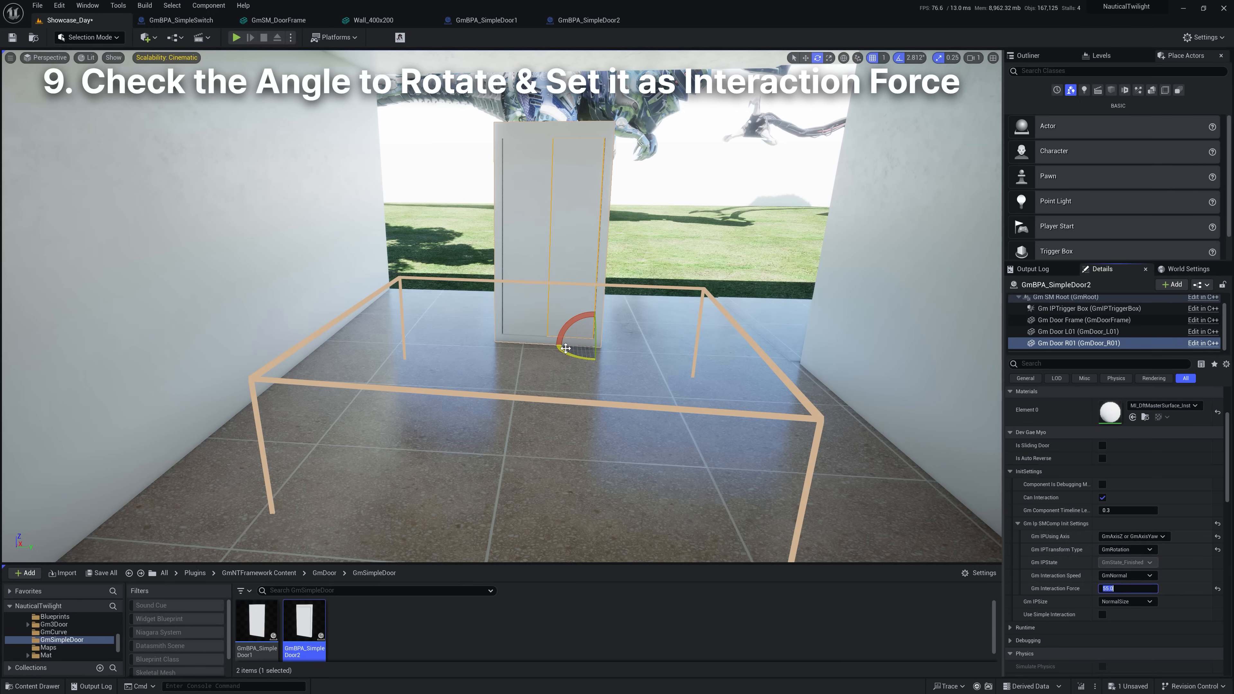
{"action": "left_click_drag", "start_coordinate": [573, 336], "coordinate": [544, 347]}
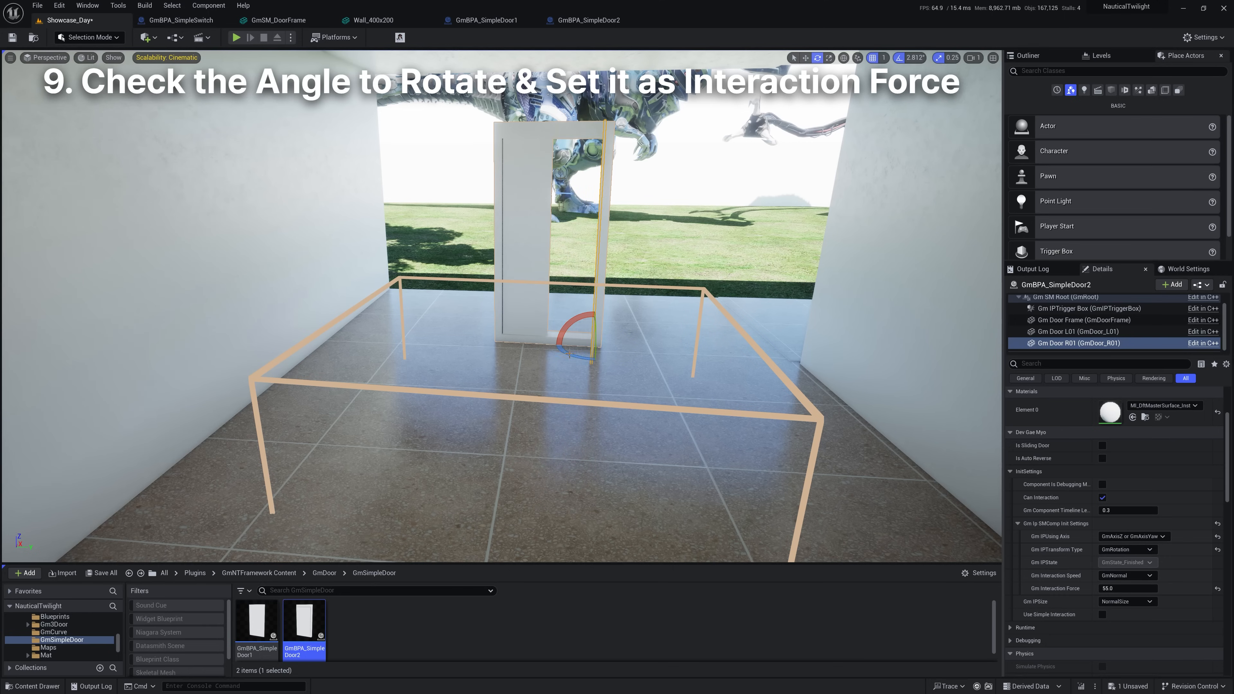
{"action": "key", "text": "ctrl+z"}
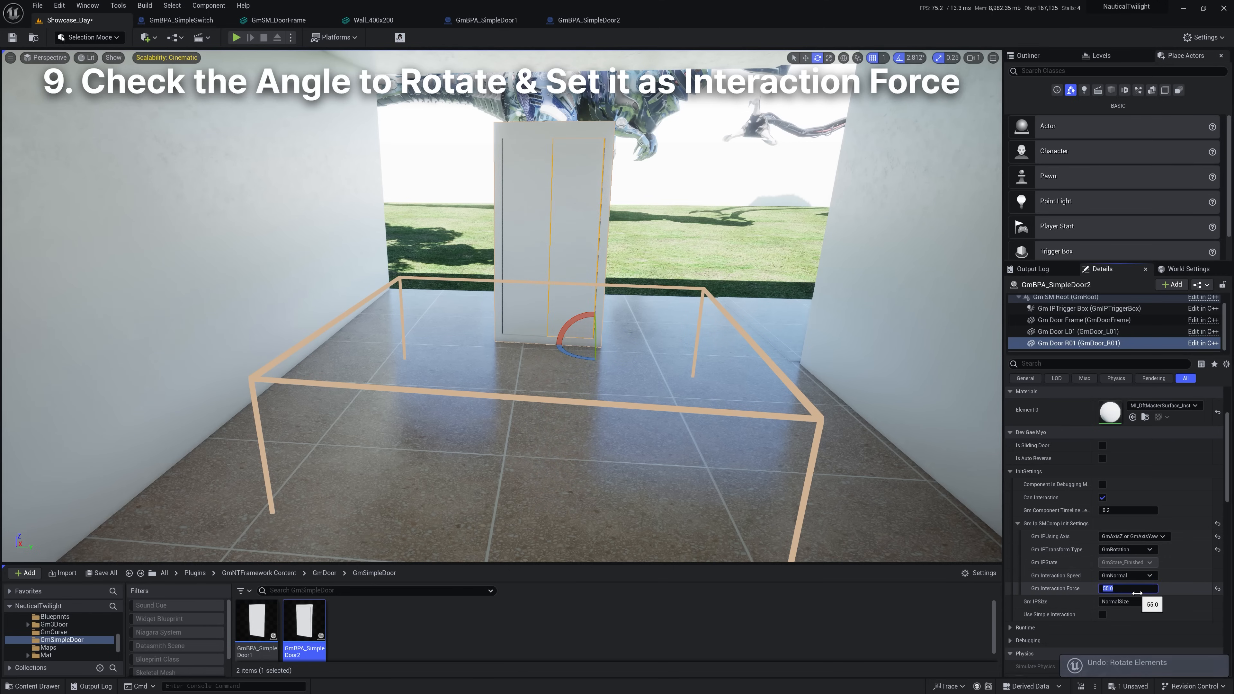
{"action": "type", "text": "-120"}
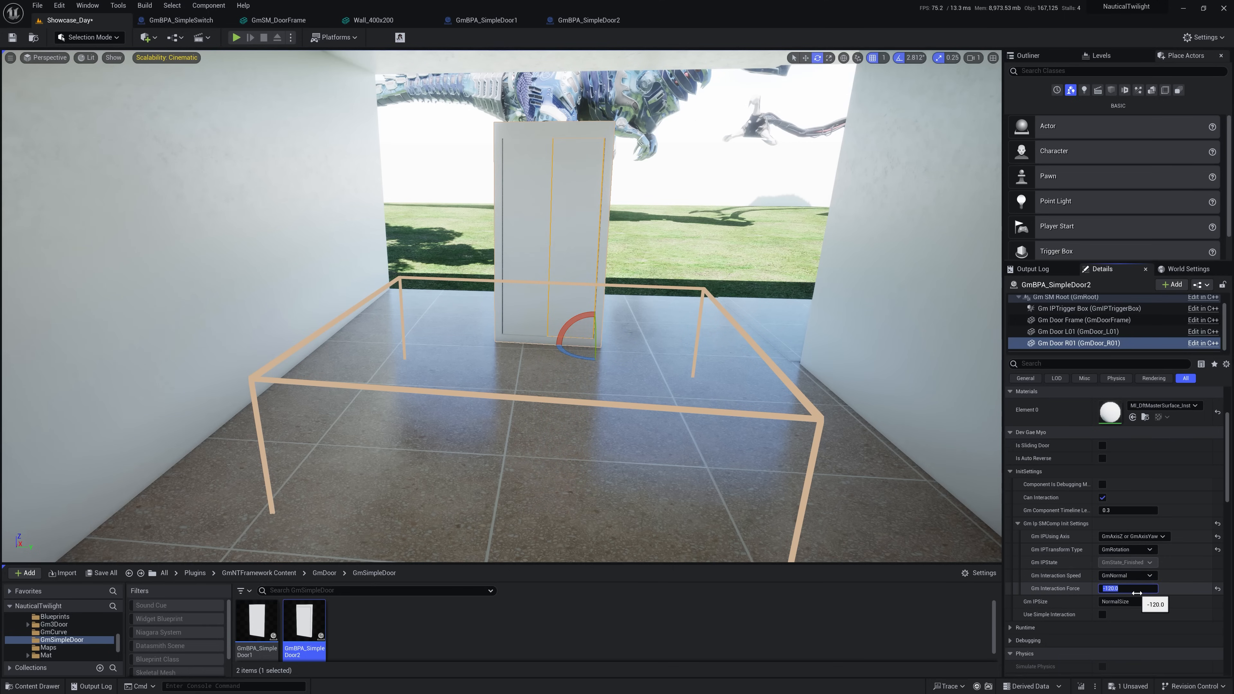
- Save all modified assets and start a play test from the floor in front of the hinged double door
{"action": "left_click", "coordinate": [101, 573]}
{"action": "left_click", "coordinate": [694, 460]}
{"action": "right_click_drag", "start_coordinate": [693, 461], "coordinate": [513, 515]}
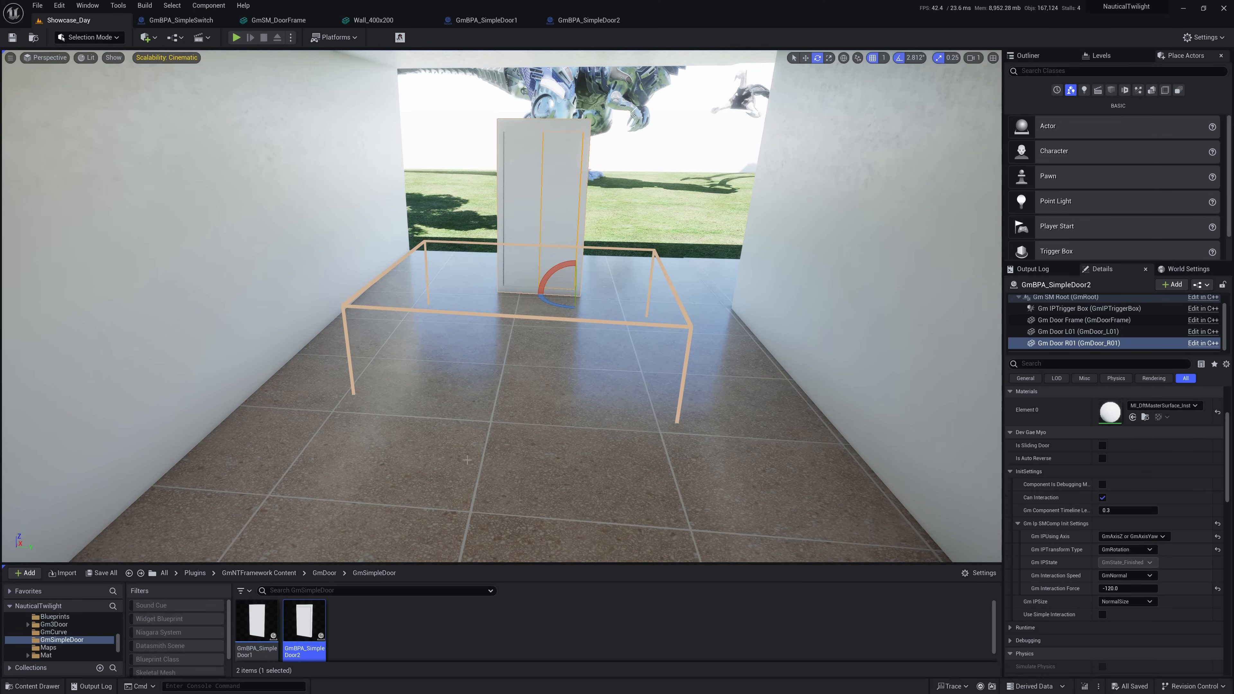
{"action": "right_click", "coordinate": [513, 515]}
{"action": "left_click", "coordinate": [531, 504]}
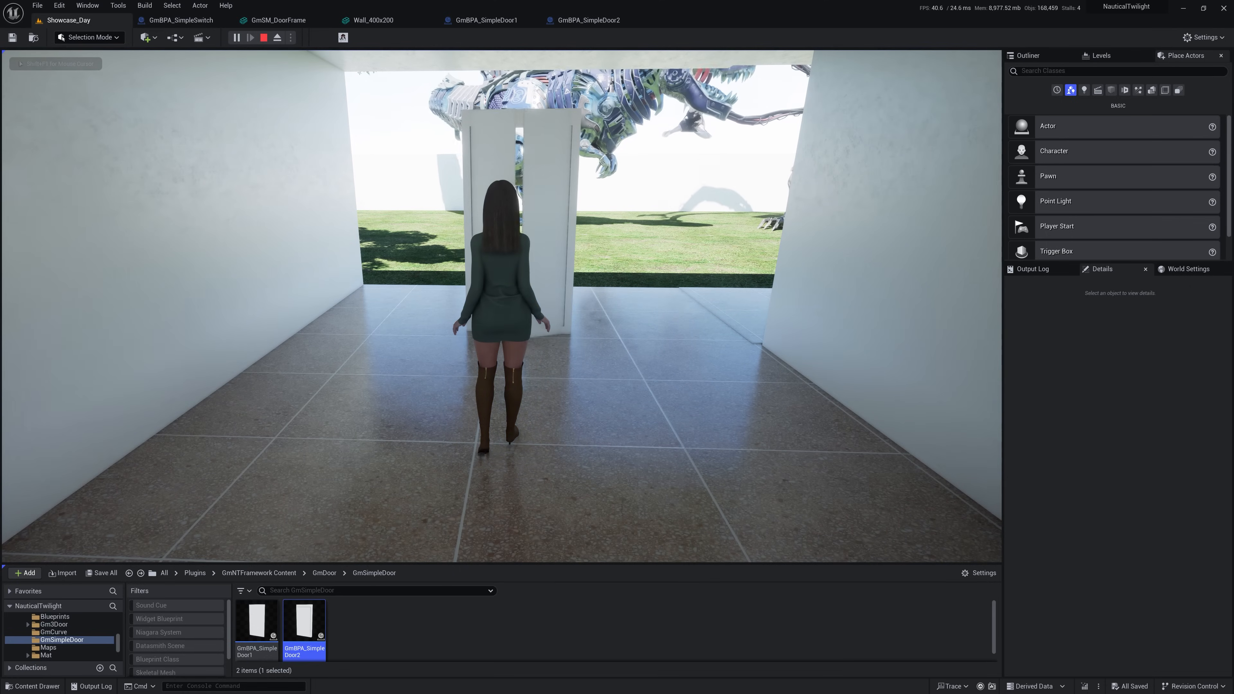
- Walk the character back and forth through the hinged double door to test its swing, and end the play test
{"action": "key", "text": "s"}
{"action": "key", "text": "w"}
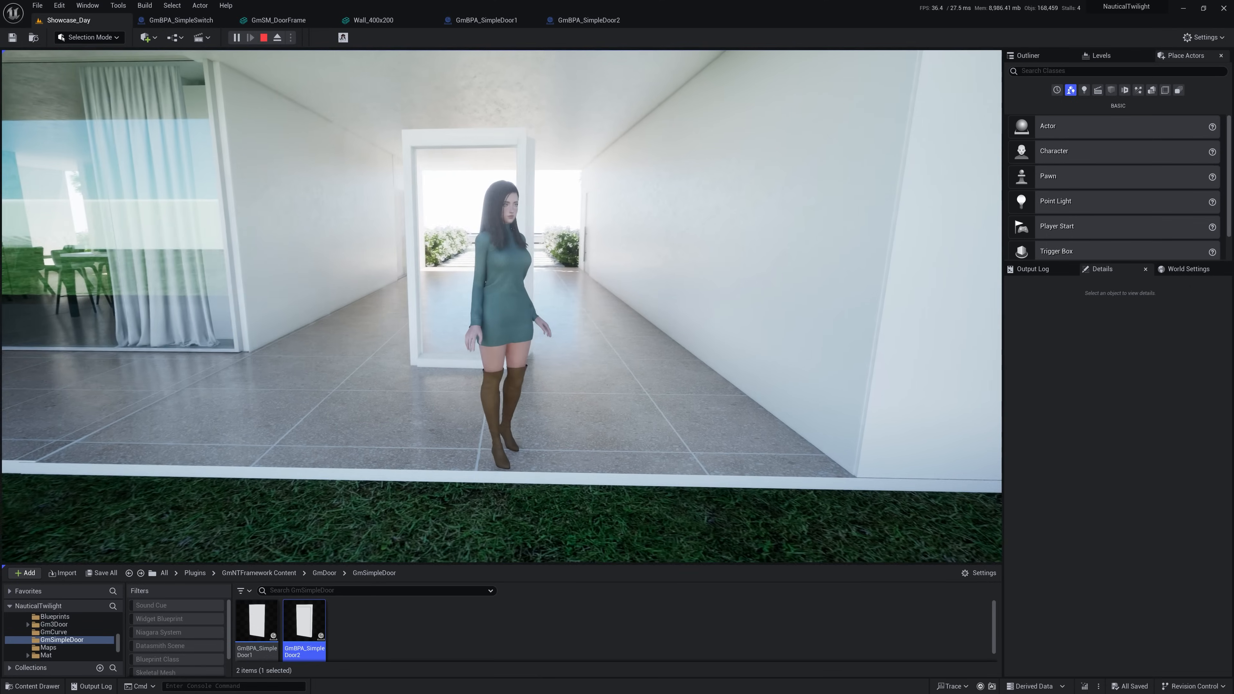
{"action": "key", "text": "s"}
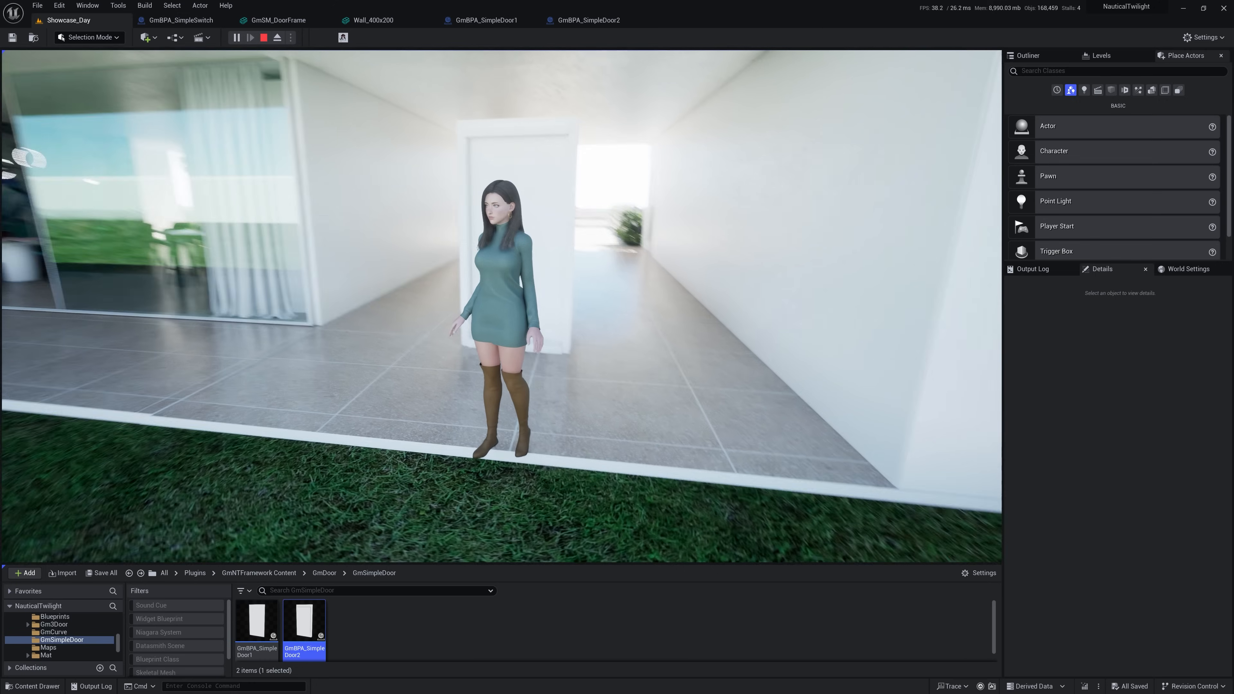
{"action": "key", "text": "Escape"}
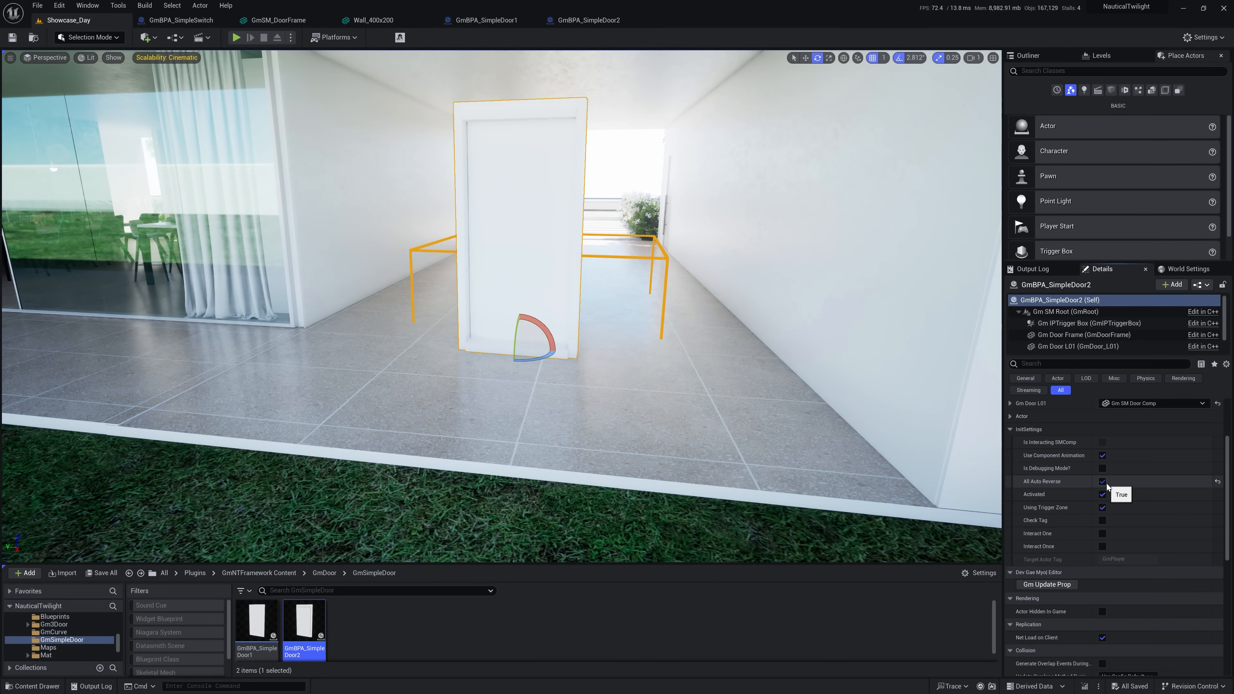
- Disable All Auto Reverse on the GmBPA_SimpleDoor2 instance and save the level
{"action": "key", "text": "w"}
{"action": "right_click_drag", "start_coordinate": [692, 345], "coordinate": [340, 370]}
{"action": "key", "text": "s"}
{"action": "key", "text": "ctrl+s"}
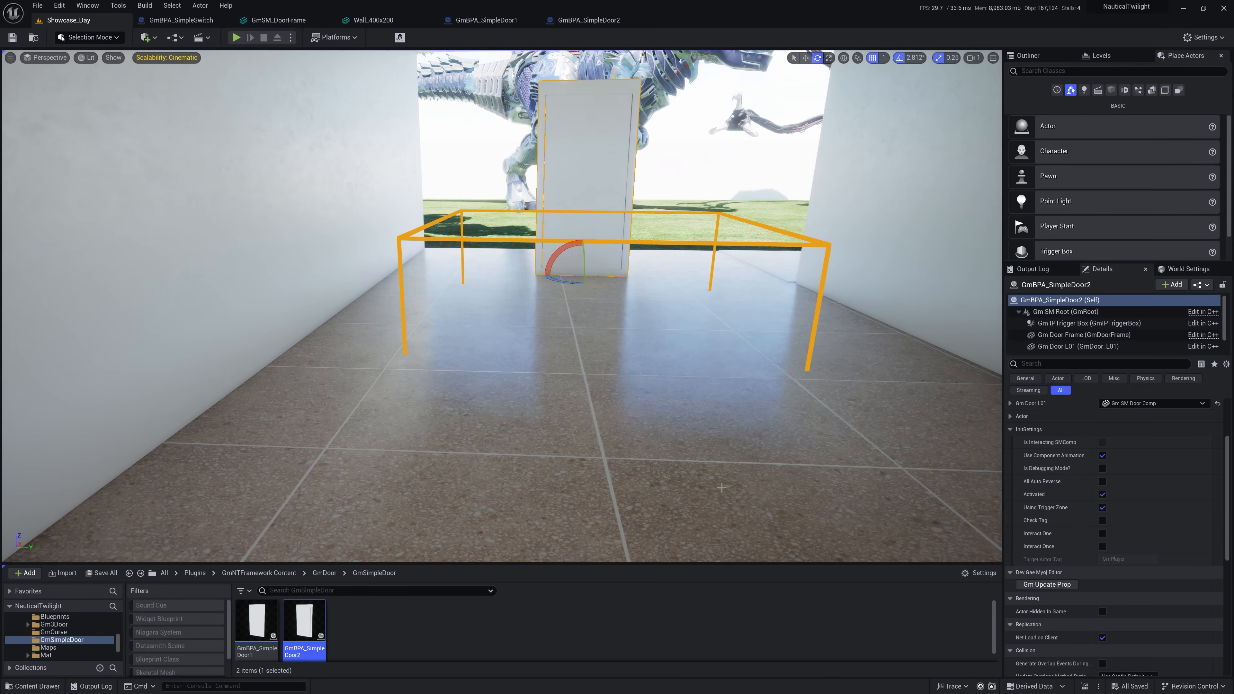
- Start a play test from the floor in front of the double door and walk the character through it onto the grass
{"action": "right_click", "coordinate": [656, 229]}
{"action": "left_click", "coordinate": [693, 498]}
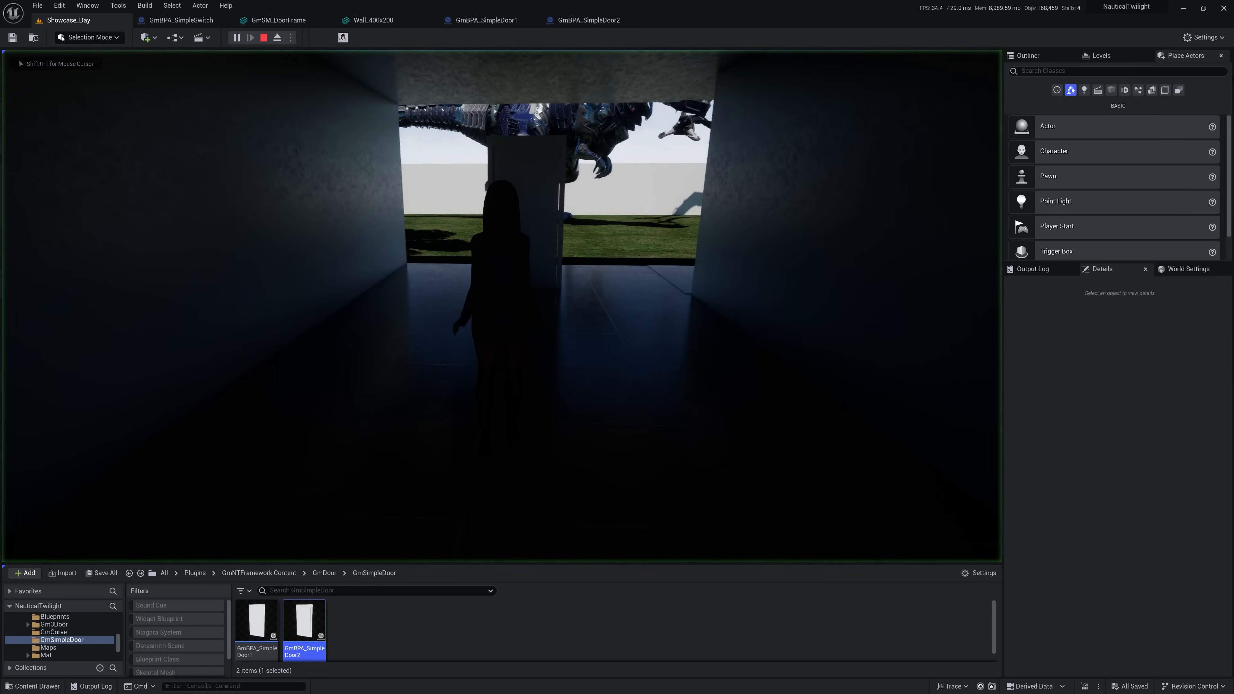
{"action": "key", "text": "w"}
{"action": "key", "text": "e"}
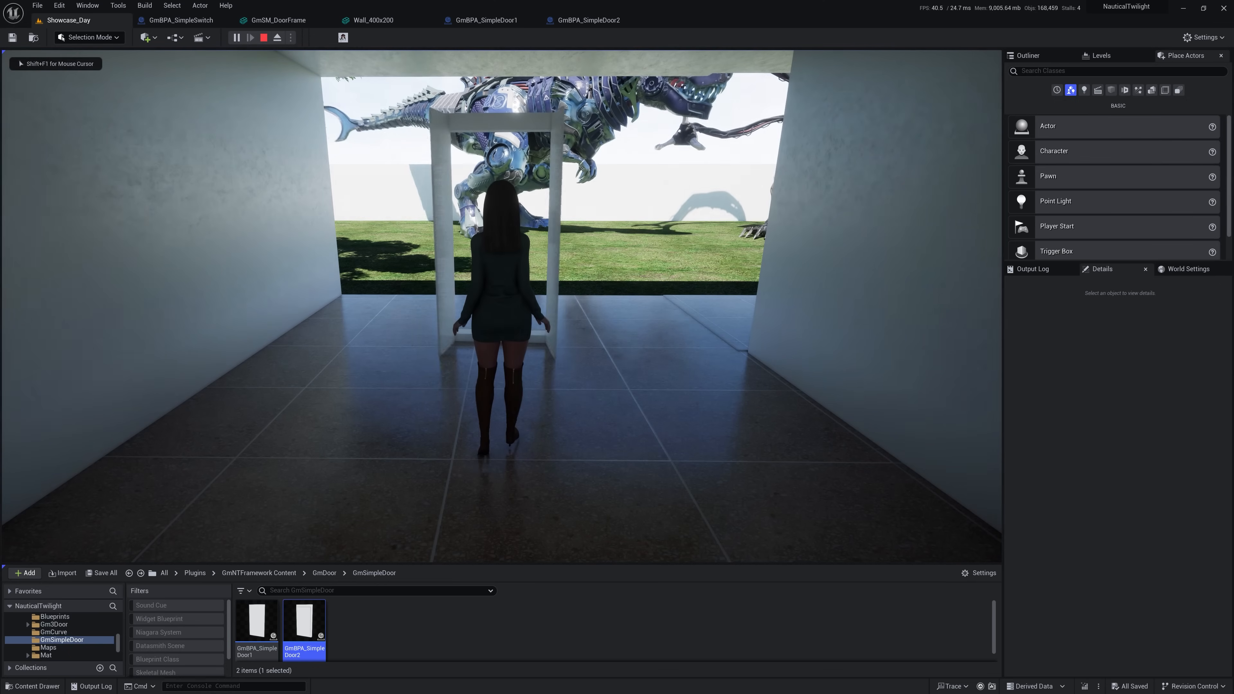
{"action": "key", "text": "w"}
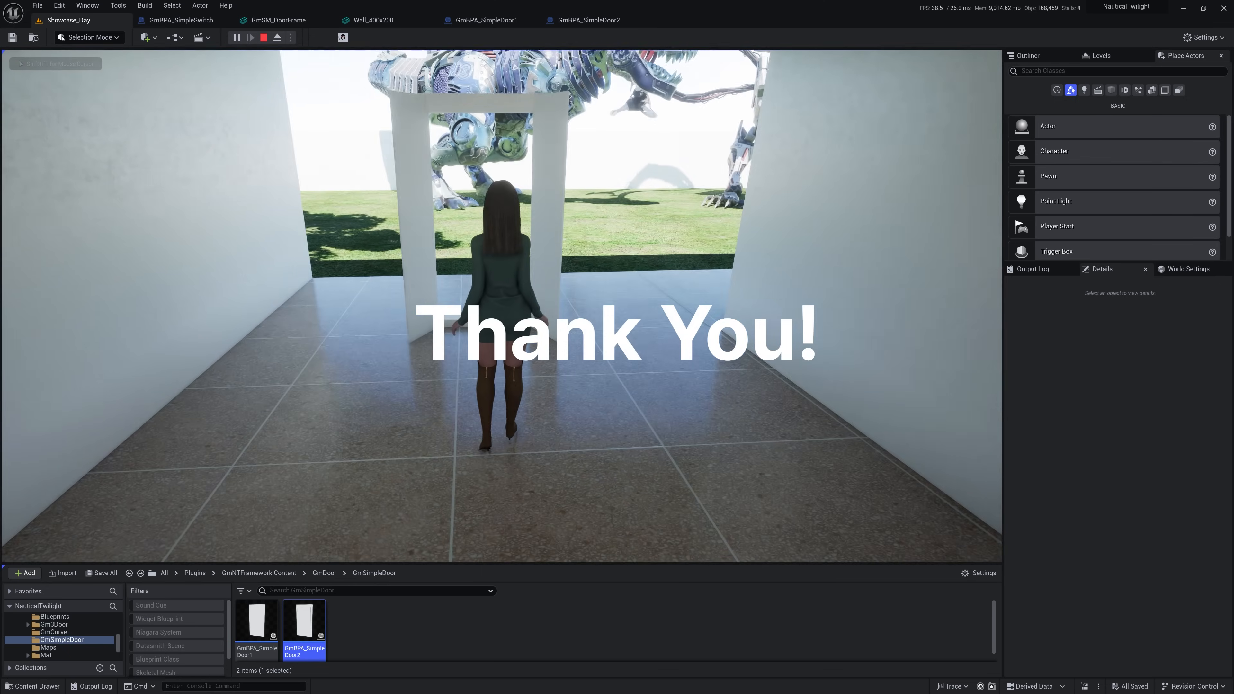
{"action": "key", "text": "w"}
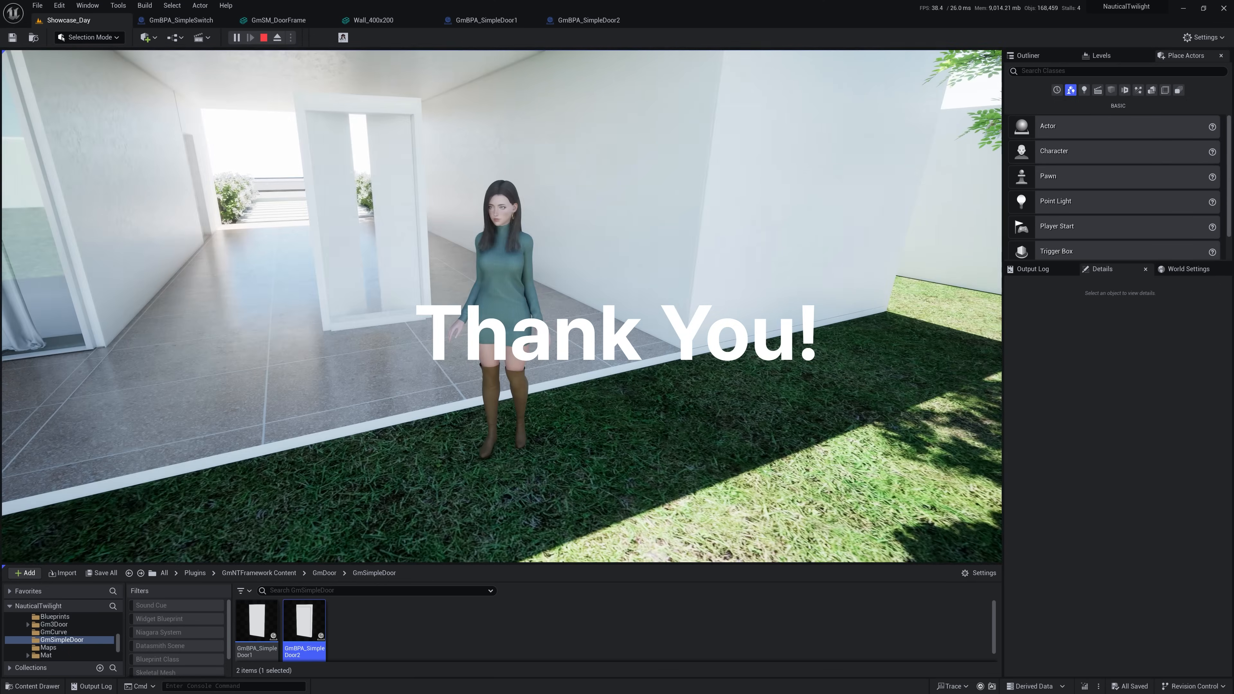
{"action": "key", "text": "w"}
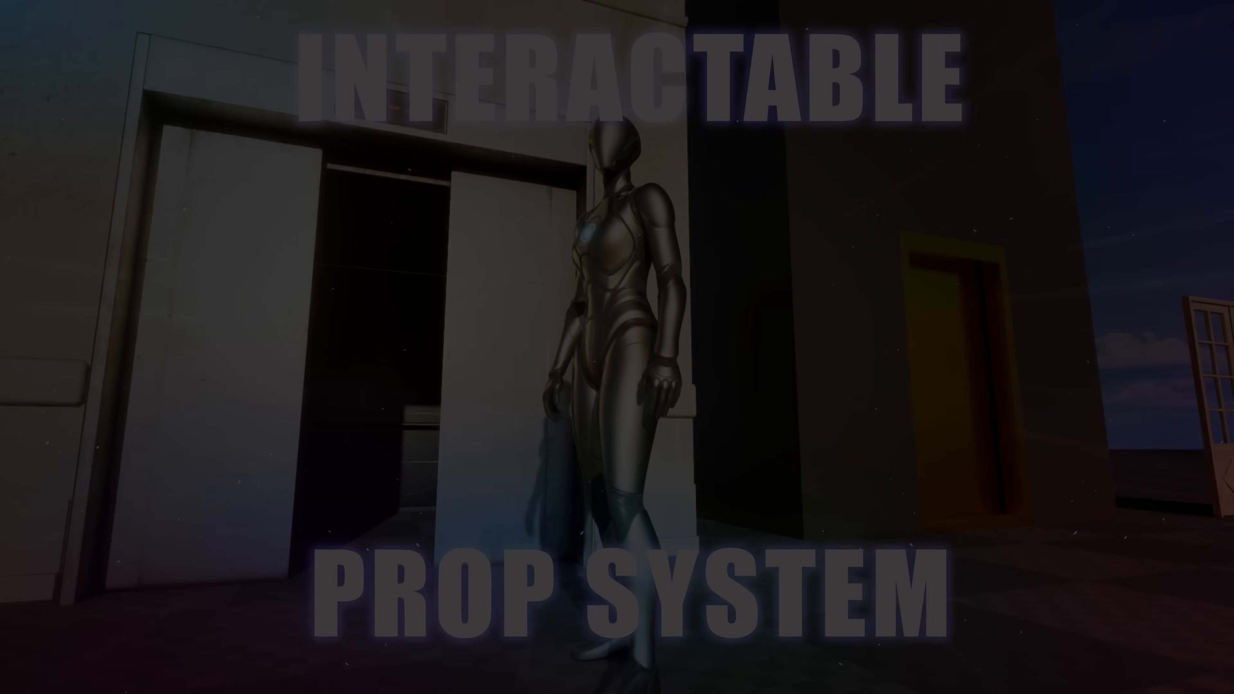